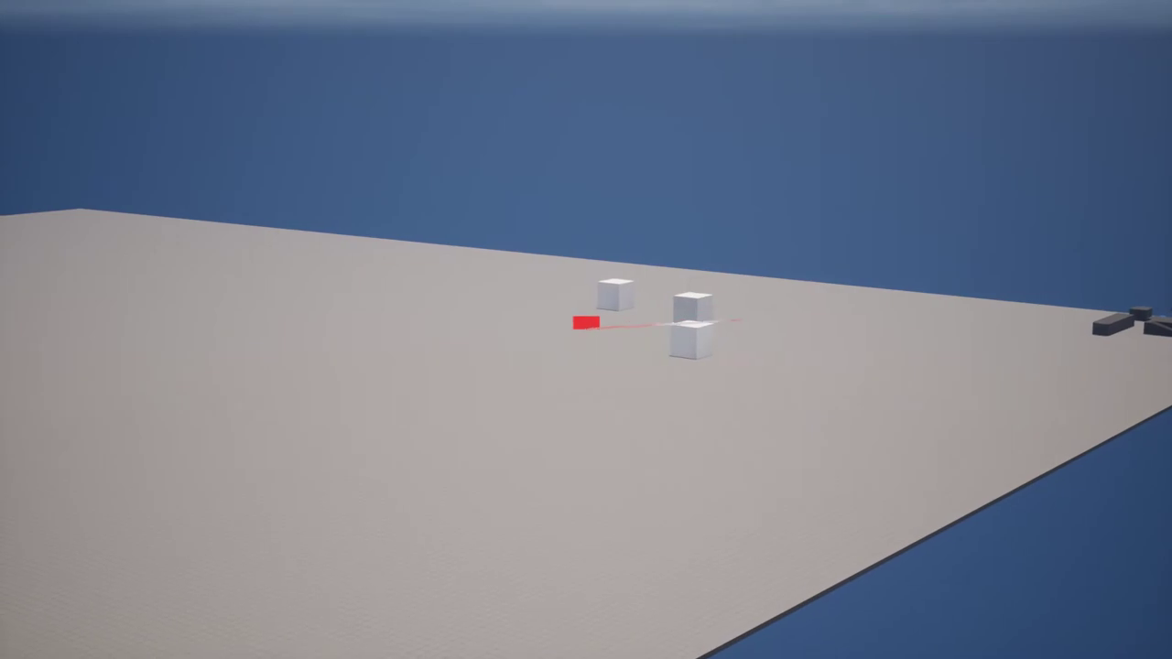
- Stop the Play-In-Editor test flight to get back to the ThirdPersonMap level editor
key("Escape")
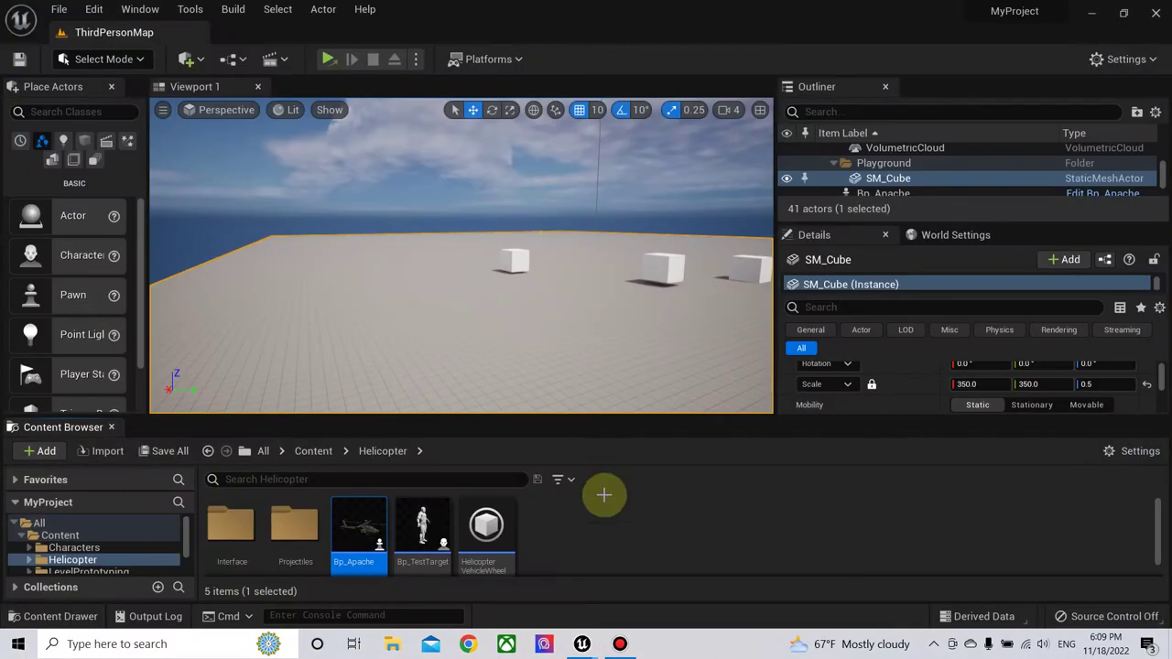
- Open the Bp_Apache blueprint and bring its homing target logic into view
left_click(366, 539)
double_click(366, 538)
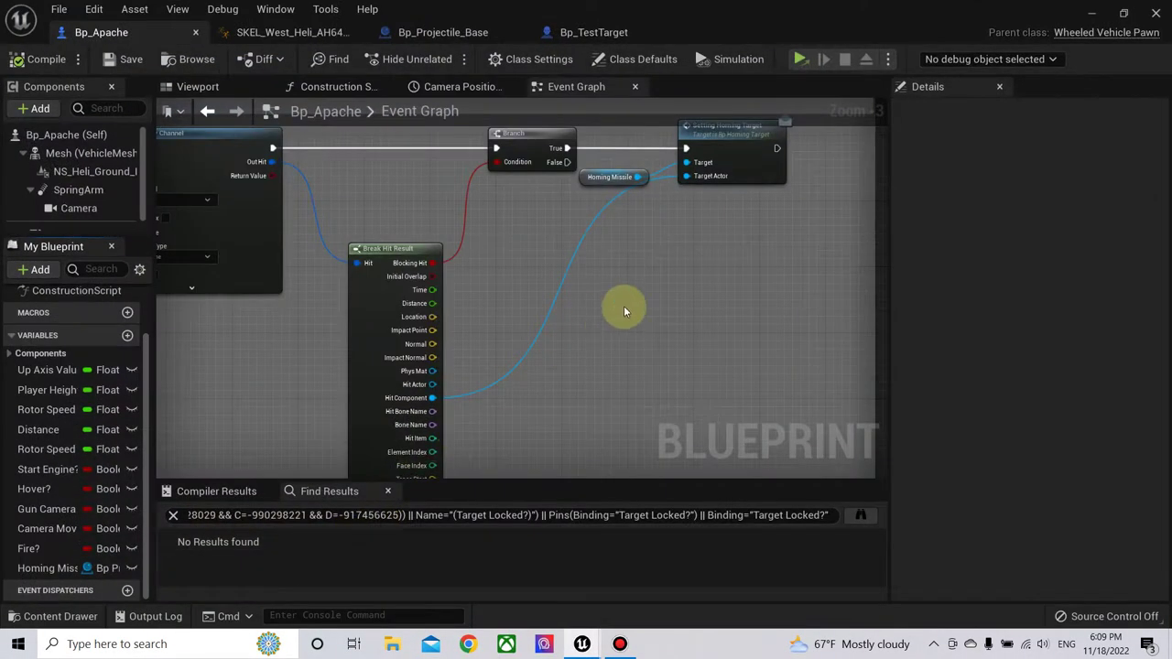
right_click_drag(610, 309, 696, 320)
scroll(487, 318, "down", 1)
scroll(485, 309, "up", 2)
right_click_drag(486, 296, 546, 317)
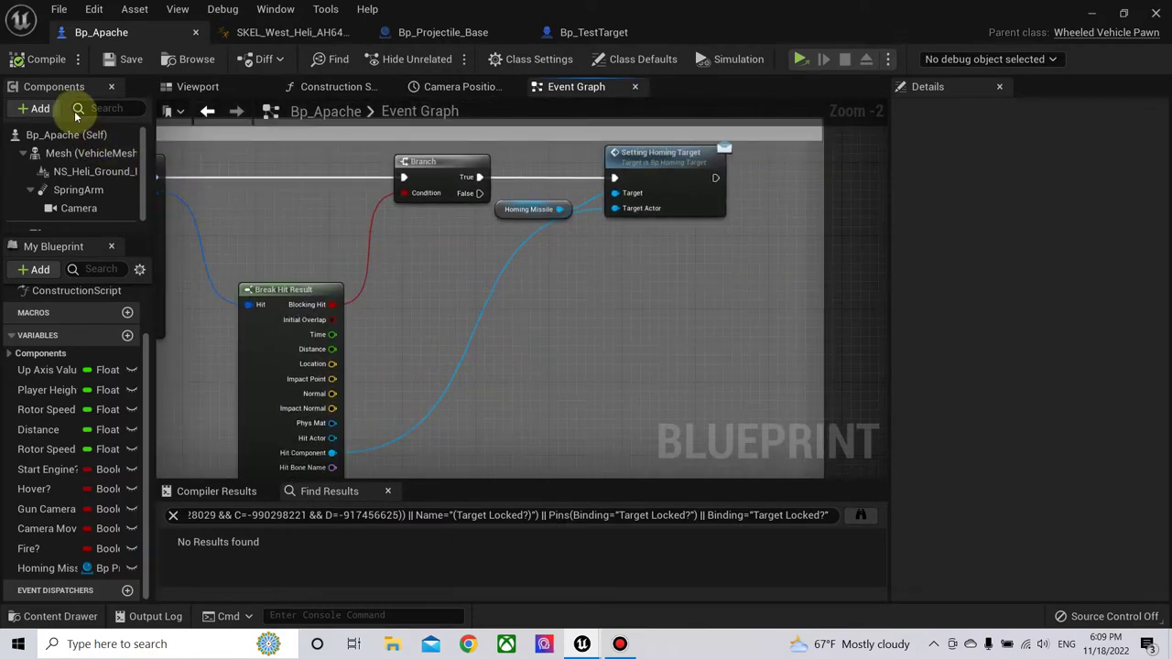
- Add a Static Mesh component named Target under the helicopter Mesh
left_click(52, 152)
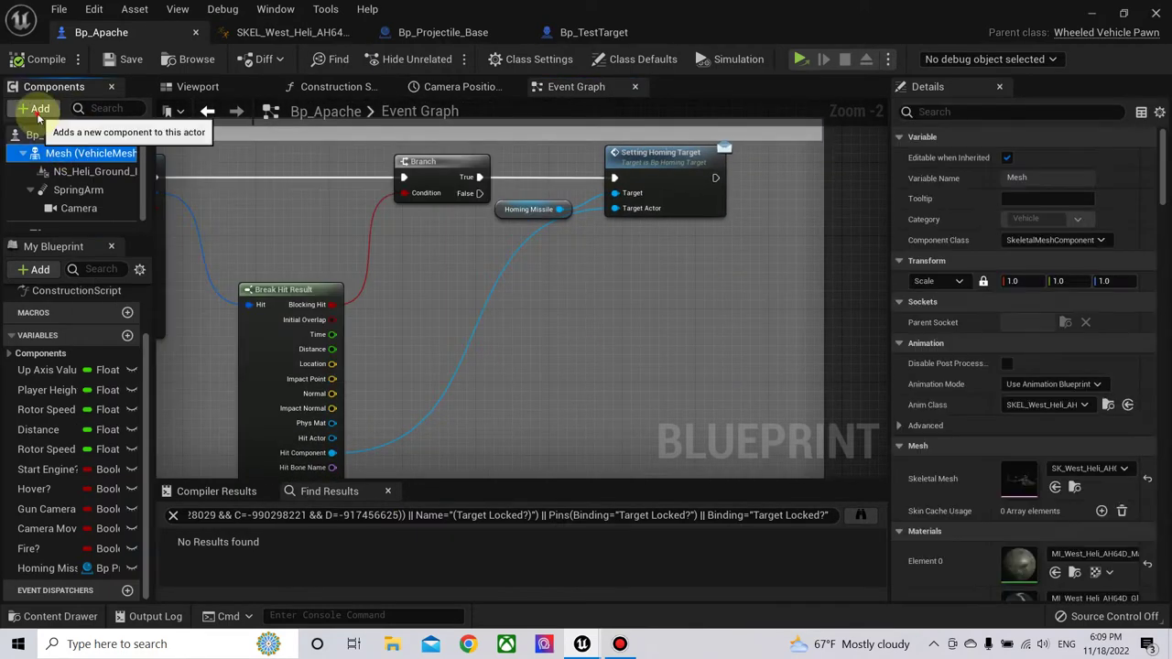
left_click(38, 110)
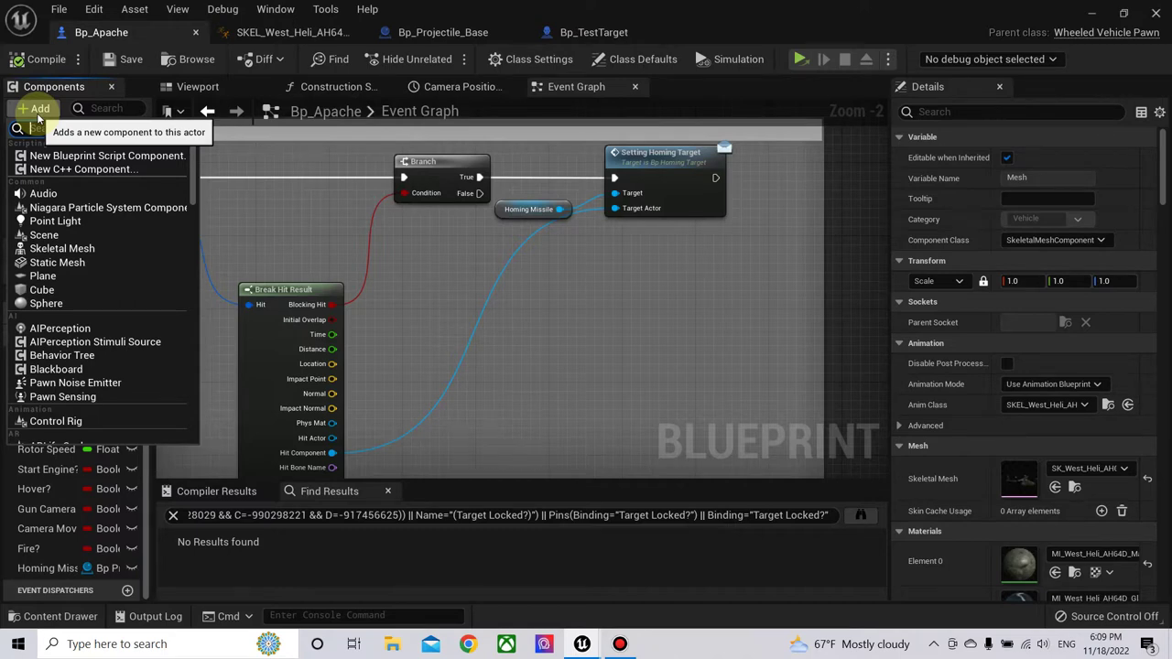
type("sta")
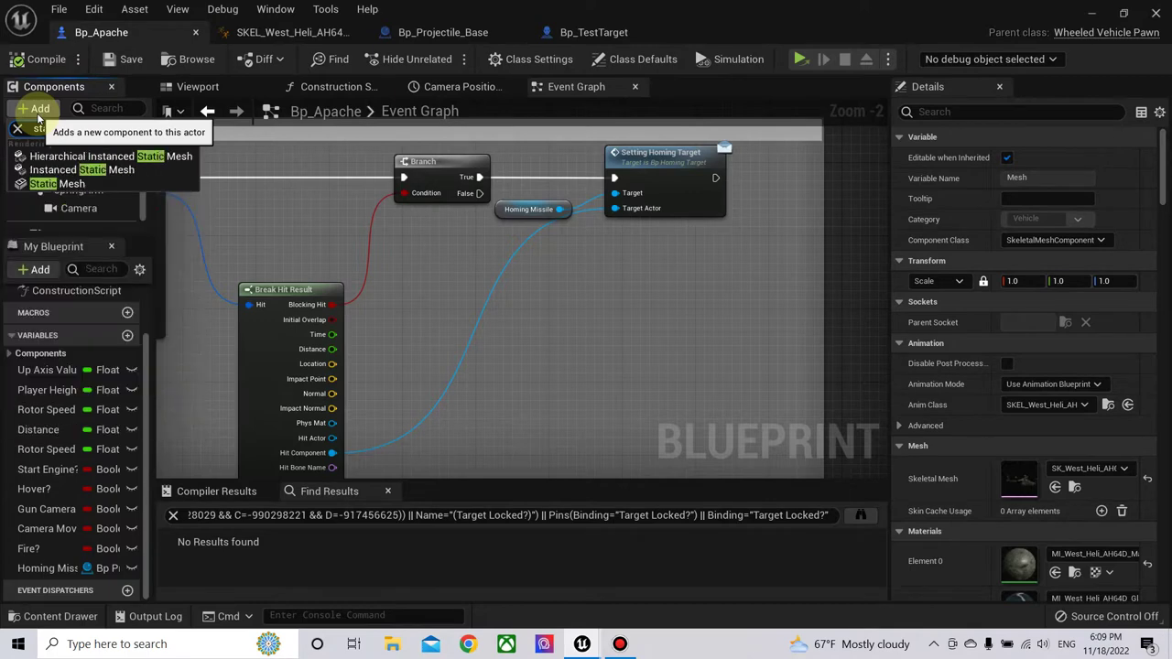
left_click(57, 183)
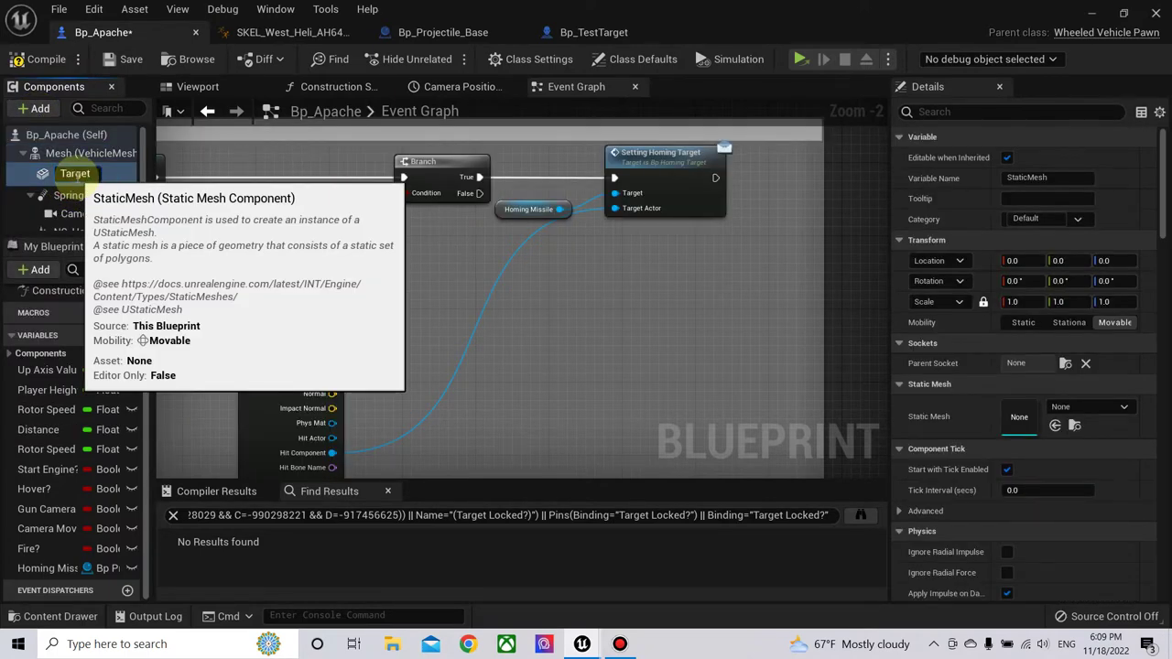
key("Return")
- Set Target's Collision Presets to NoCollision and compile the blueprint
left_click(36, 59)
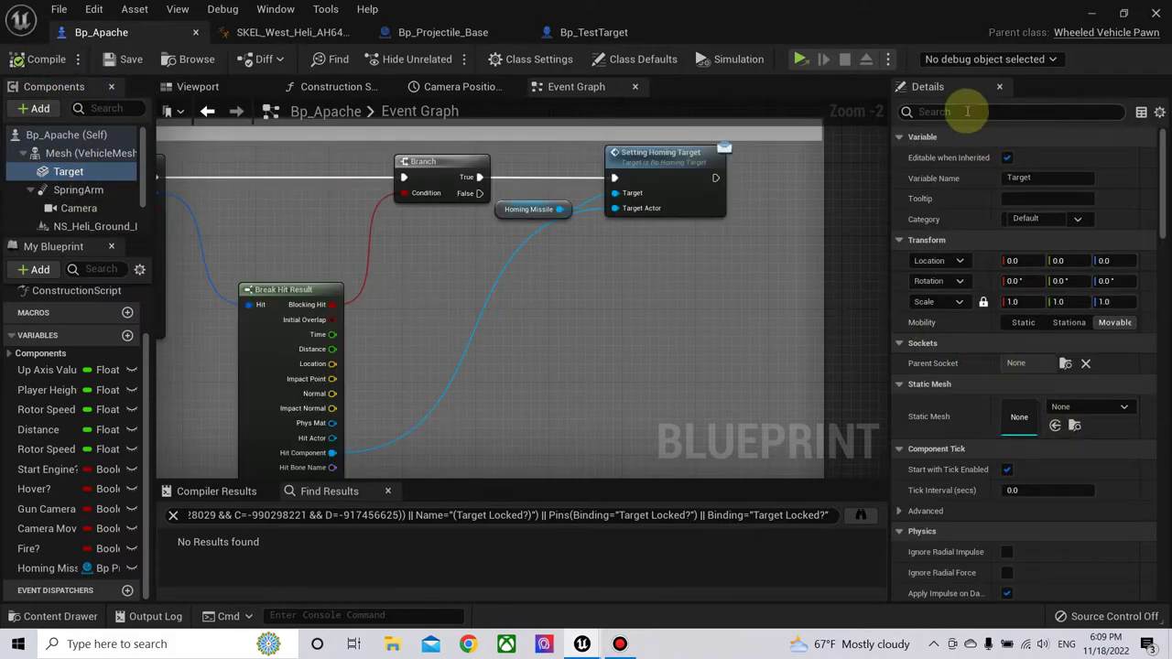
type("coll")
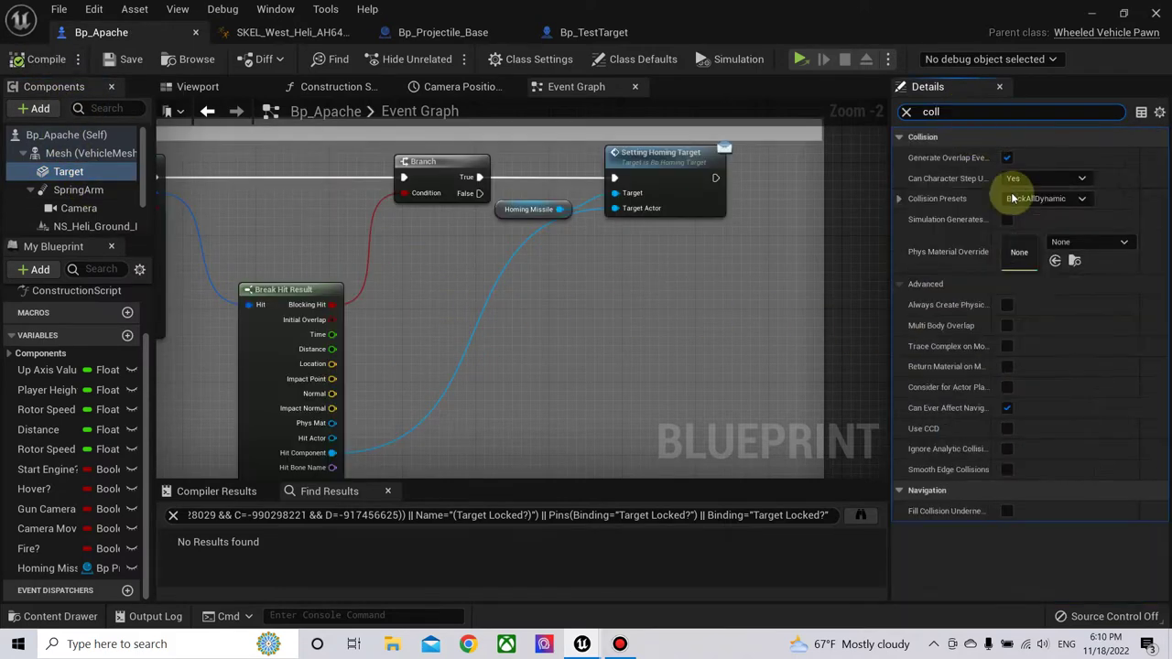
left_click(1054, 200)
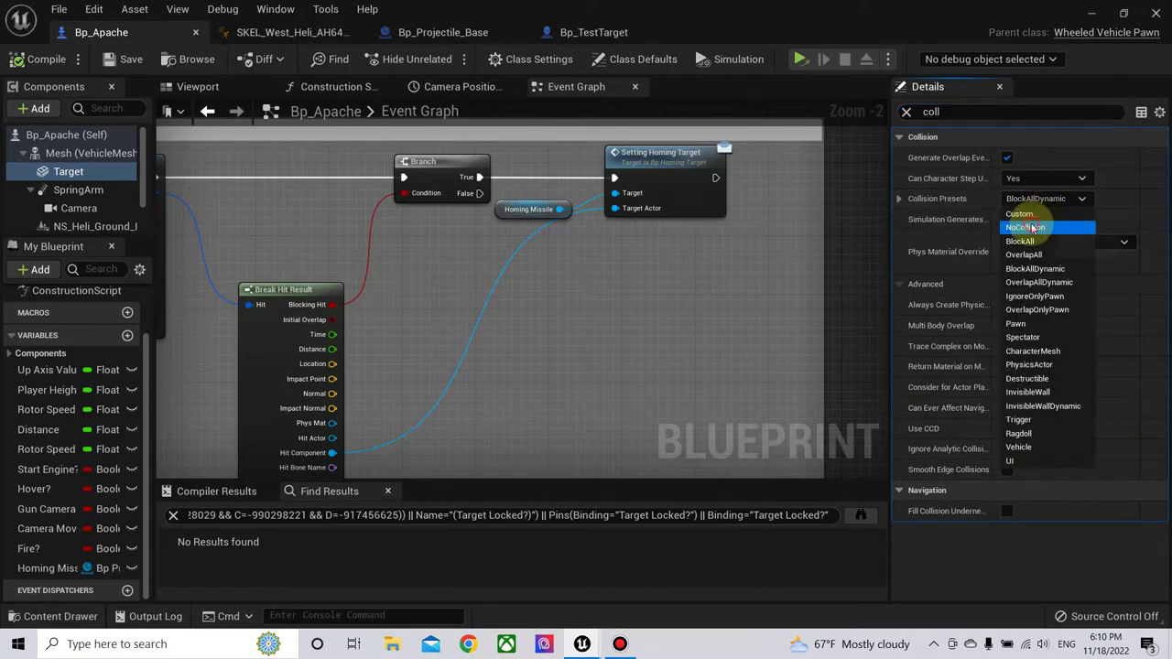
left_click(1035, 228)
left_click(42, 56)
scroll(680, 263, "down", 1)
scroll(680, 263, "down", 1)
right_click_drag(680, 263, 628, 265)
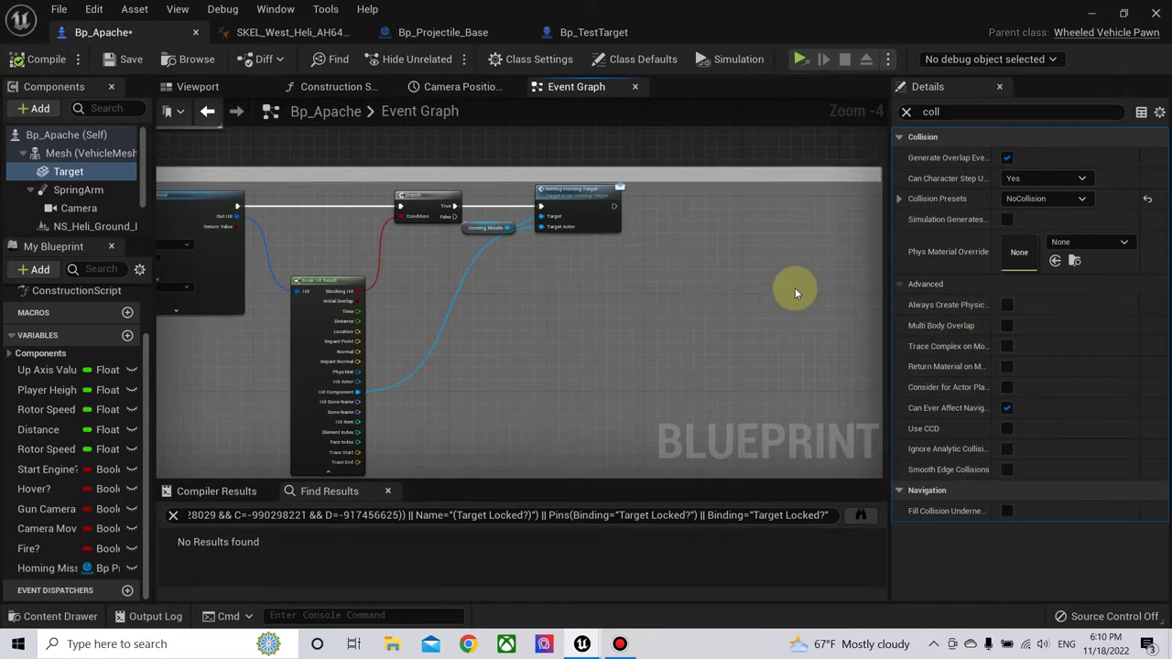
- Shift the homing target nodes right and place the Homing Missile getter between Branch and setter
right_click_drag(795, 288, 499, 259)
left_click_drag(504, 219, 704, 219)
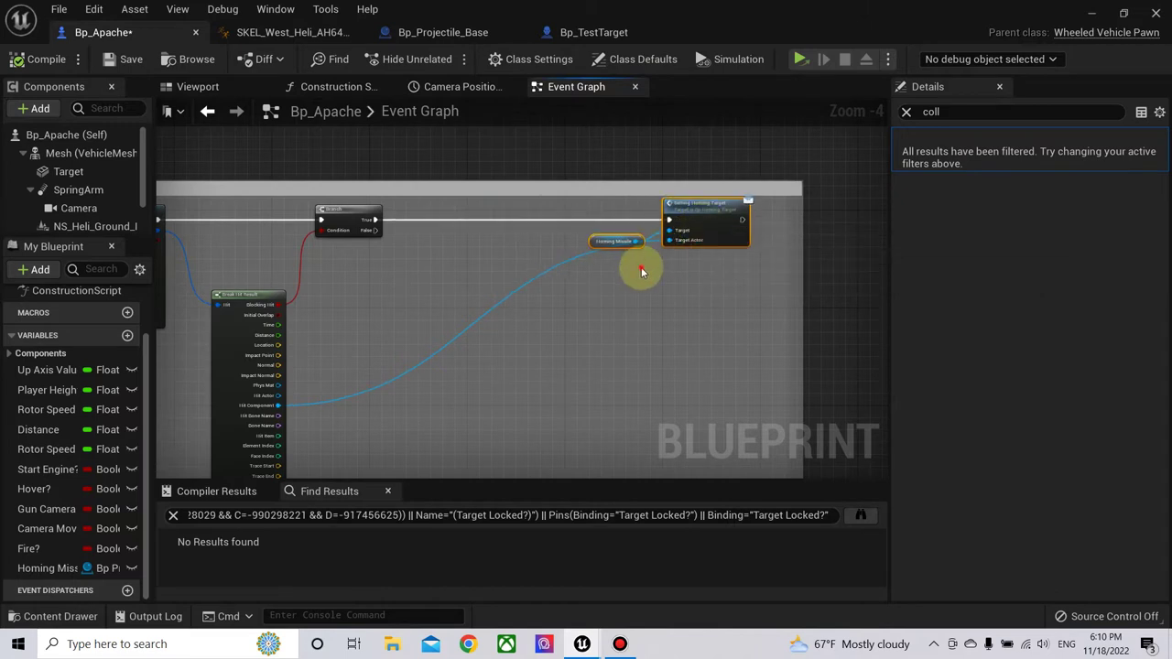
left_click(641, 266)
left_click_drag(594, 241, 535, 241)
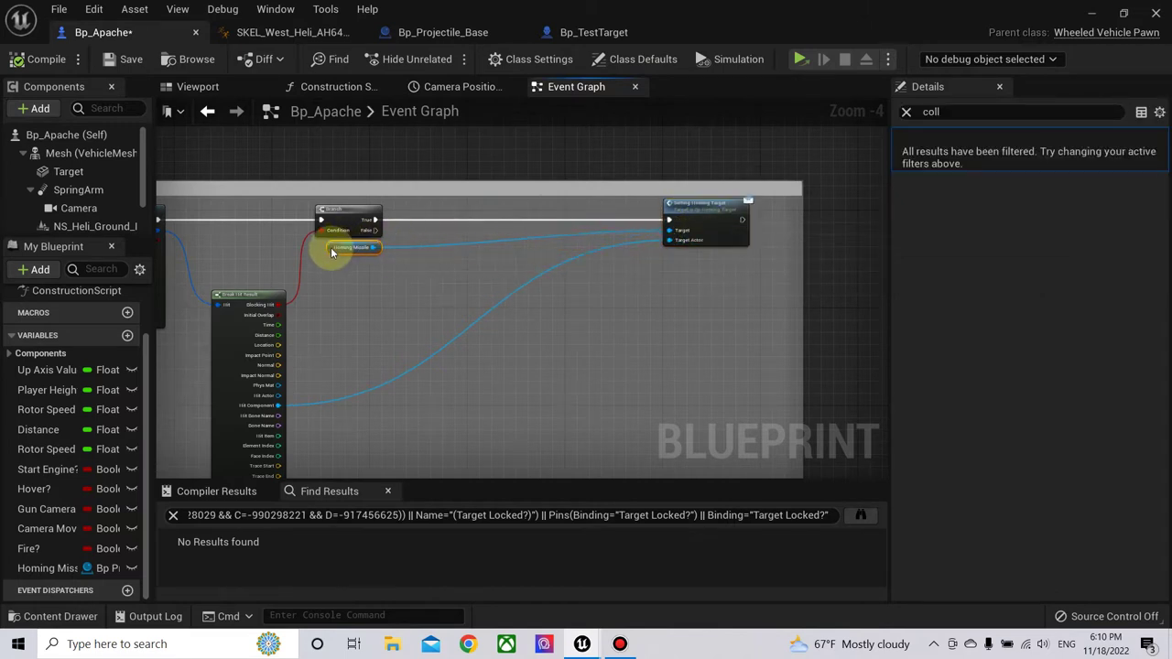
left_click_drag(332, 253, 321, 257)
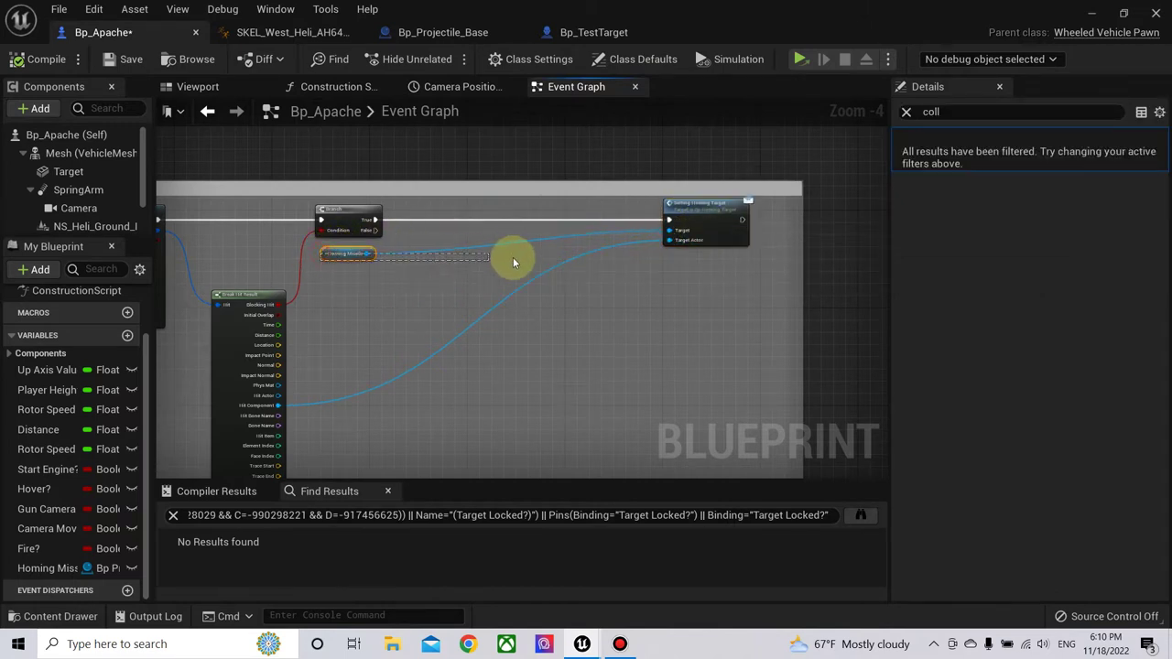
left_click_drag(320, 256, 375, 268)
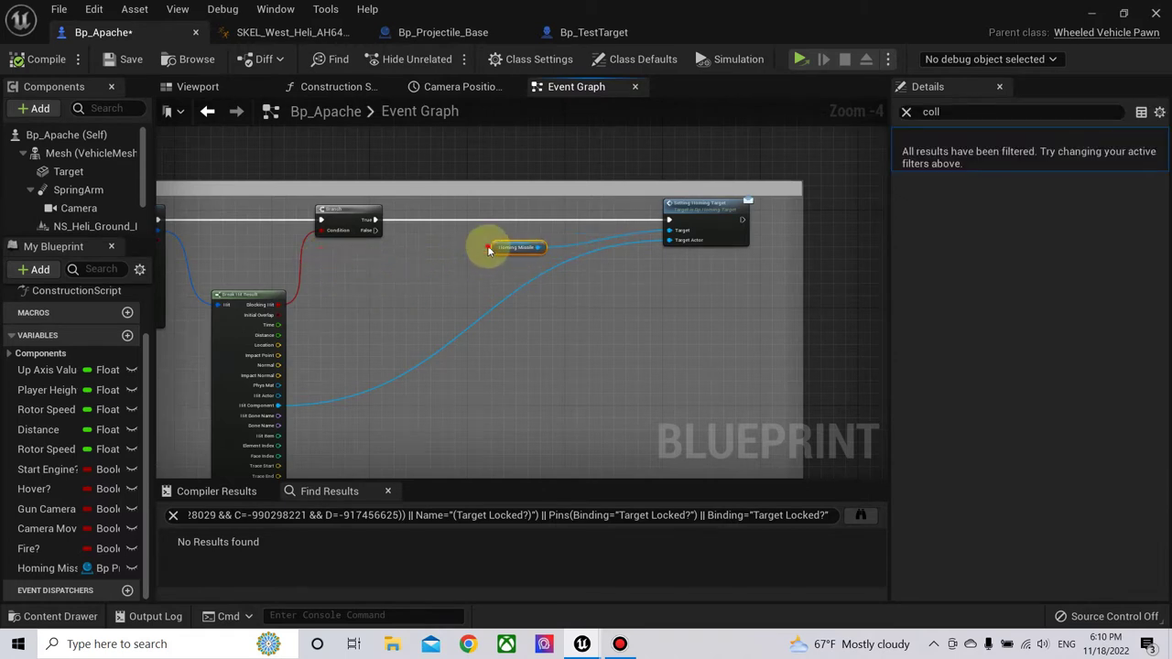
scroll(489, 250, "up", 4)
- Add an Is Valid check on Homing Missile that gates Setting Homing Target
left_click_drag(570, 240, 624, 169)
type("is valid")
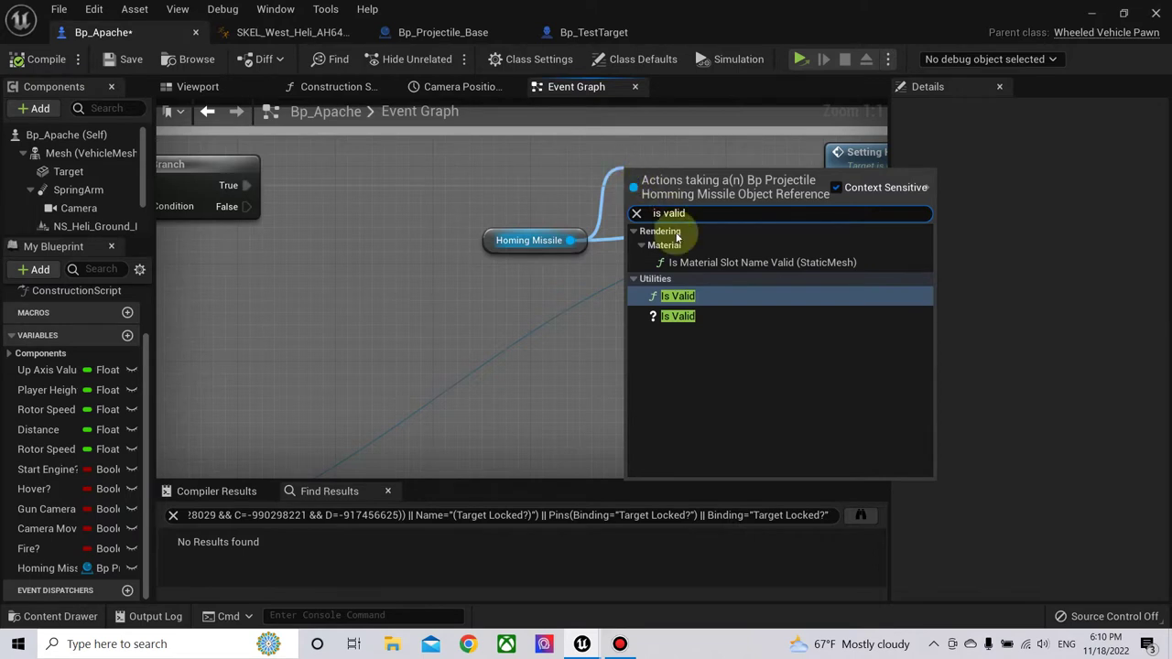
left_click(678, 316)
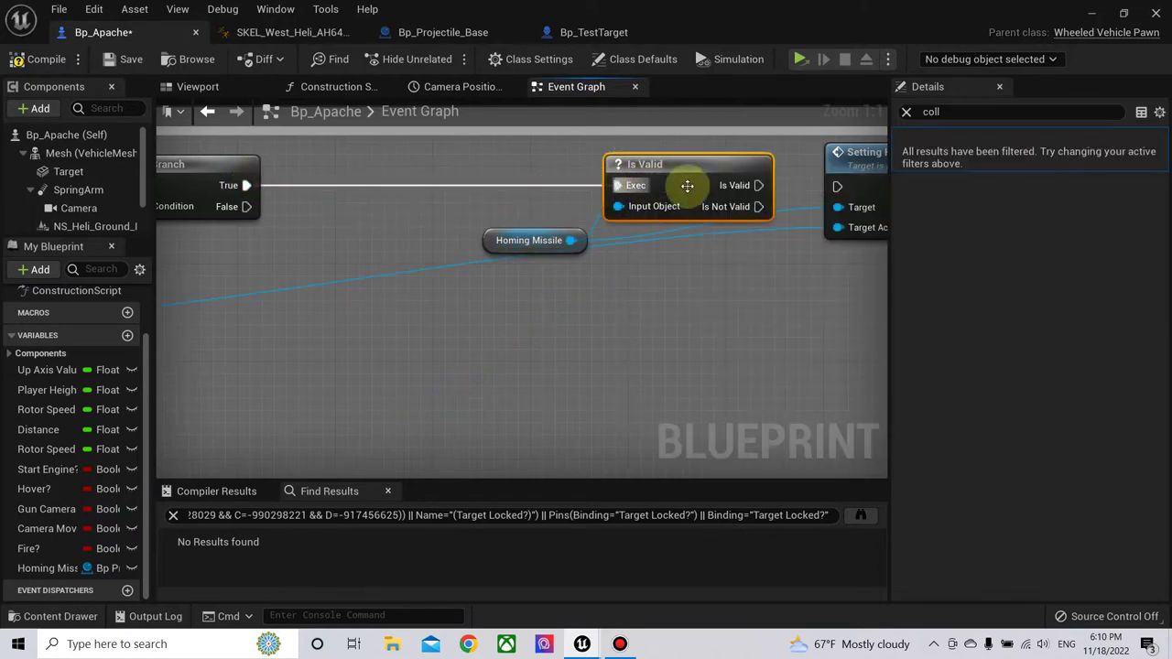
left_click_drag(749, 186, 837, 188)
right_click_drag(706, 231, 593, 263)
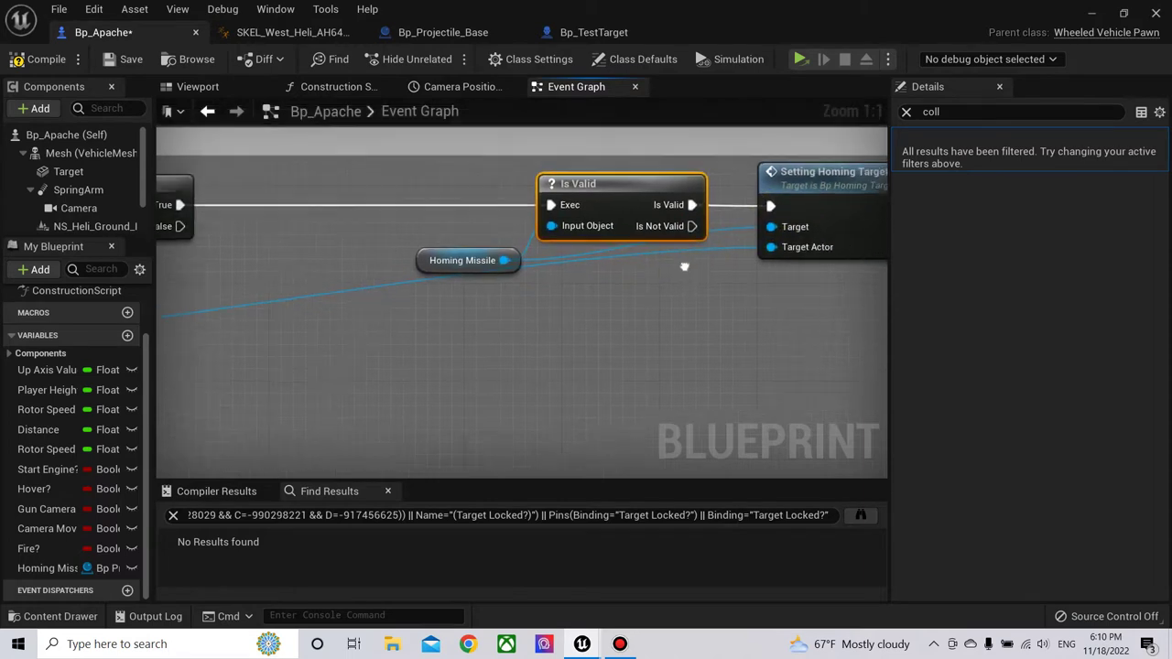
left_click(584, 261)
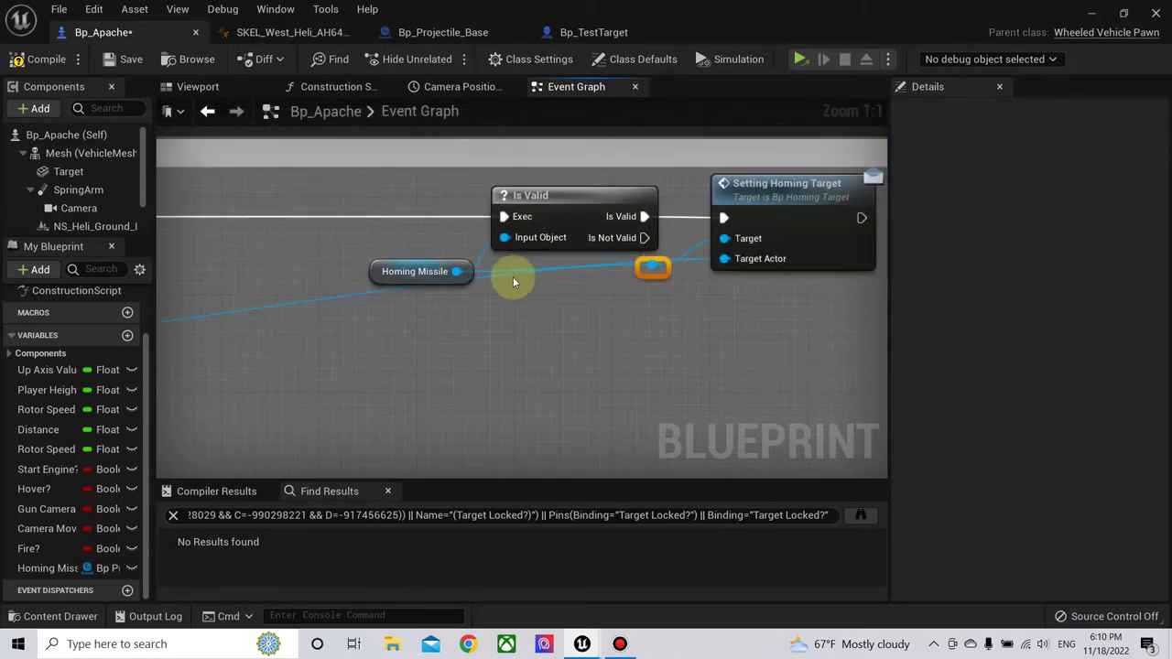
- Add a reroute point to tidy the hit result wire and move the Branch node left
scroll(513, 276, "down", 1)
mouse_move(622, 281)
right_mouse_down()
mouse_move(762, 240)
mouse_move(652, 237)
right_mouse_up()
scroll(762, 240, "down", 2)
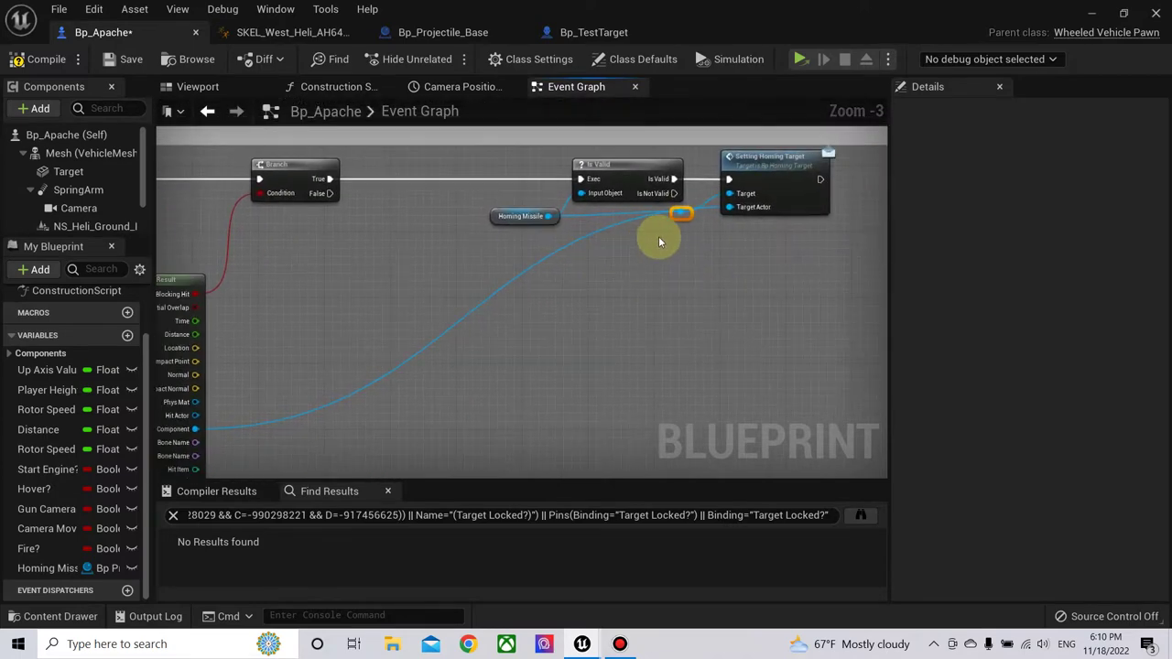
left_click(584, 244)
double_click(577, 244)
left_click_drag(576, 247, 601, 268)
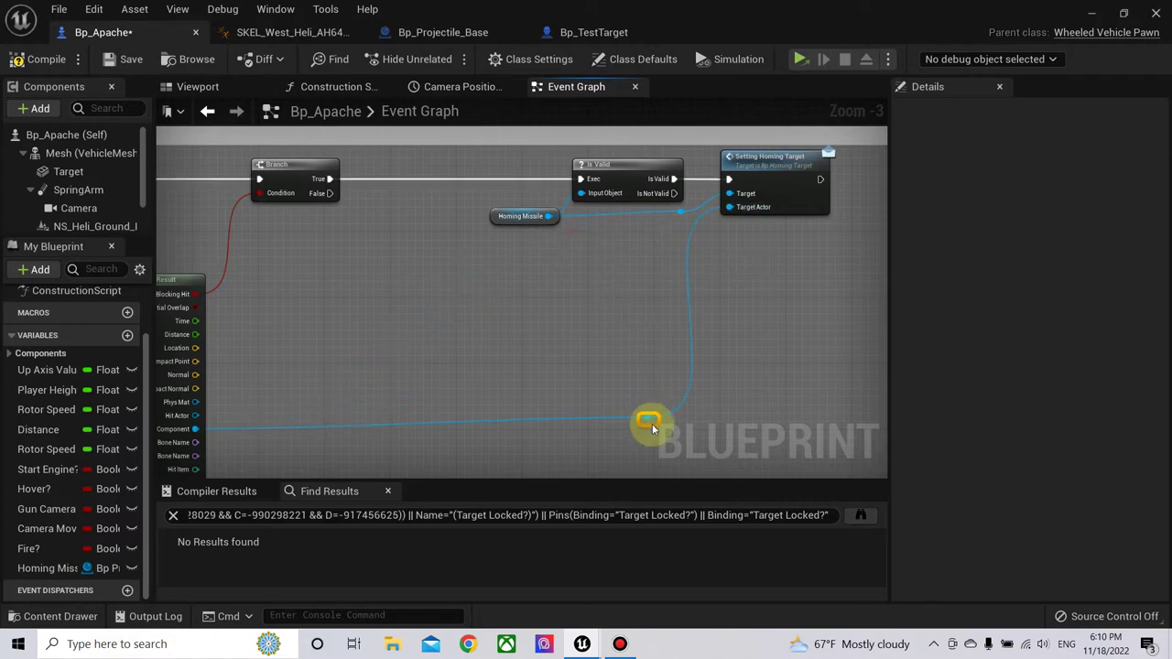
scroll(662, 320, "up", 2)
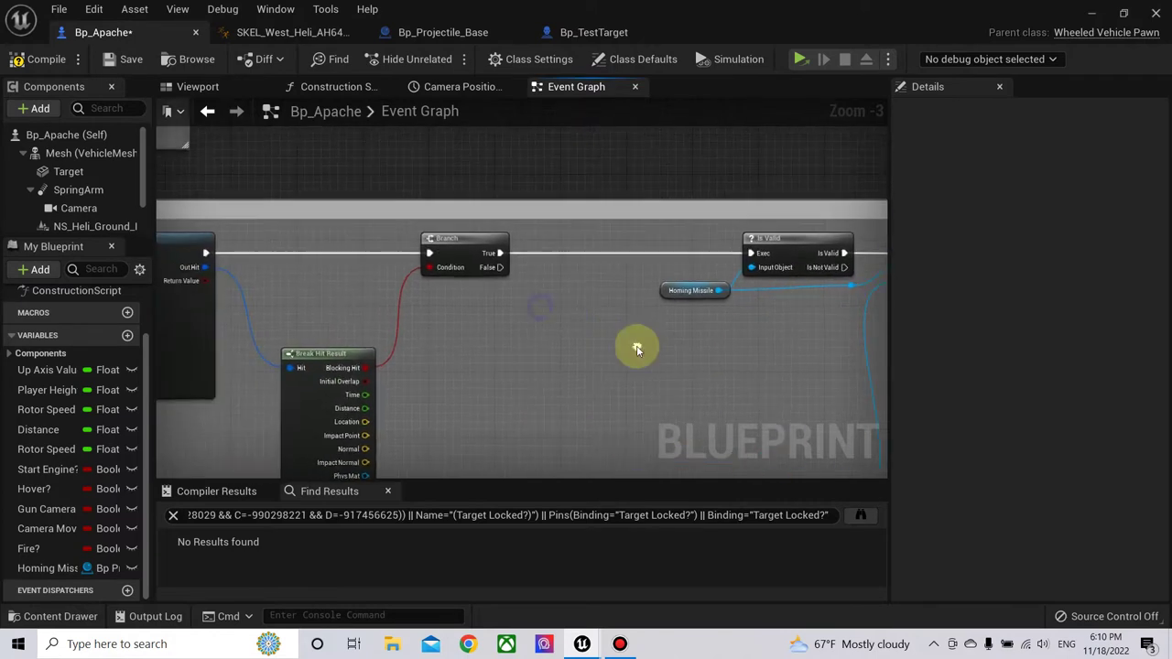
right_click_drag(628, 340, 571, 314)
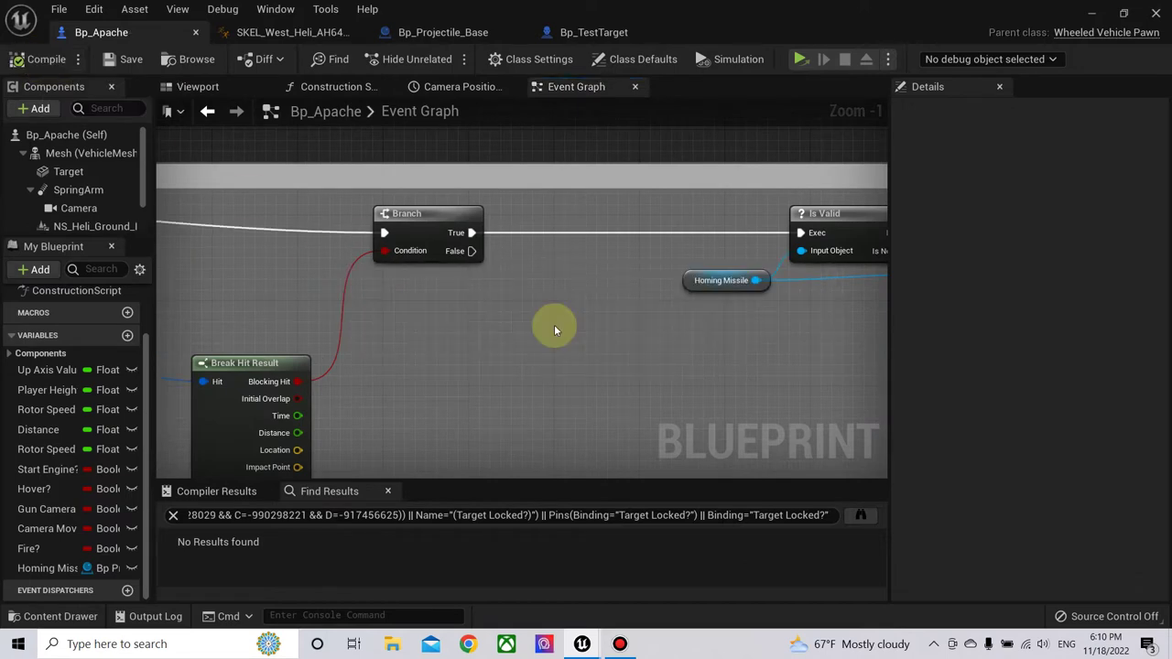
right_click_drag(464, 285, 585, 274)
left_click_drag(537, 215, 472, 215)
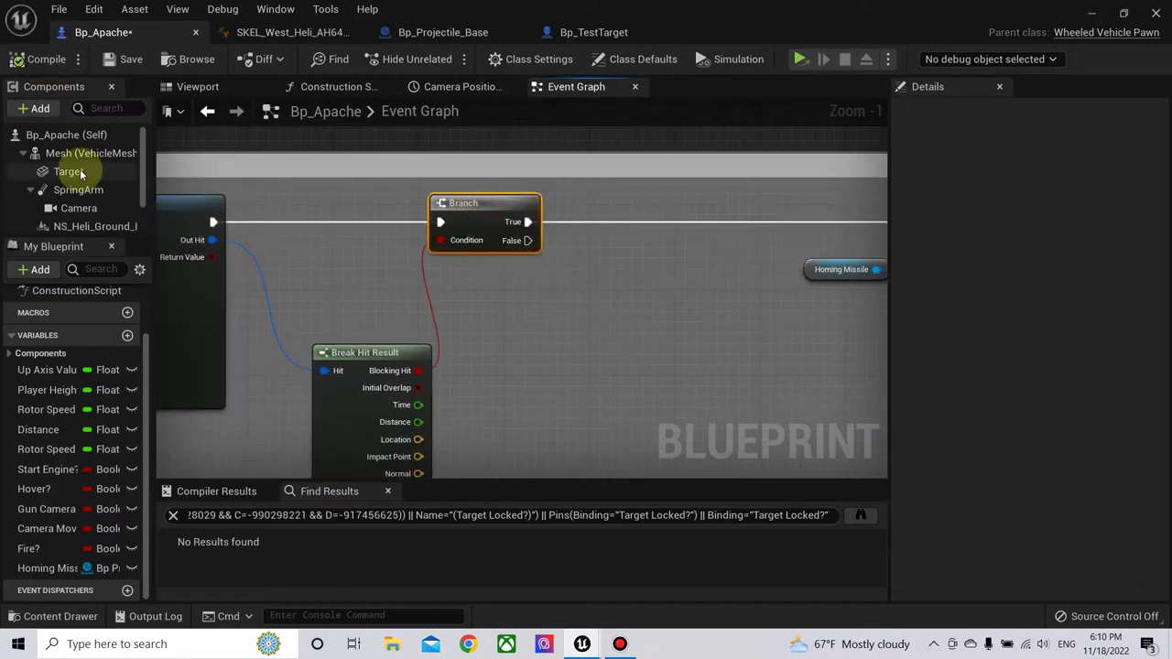
- Add a Set World Location node for Target, run from Branch True into the Is Valid check
left_click_drag(68, 171, 467, 273)
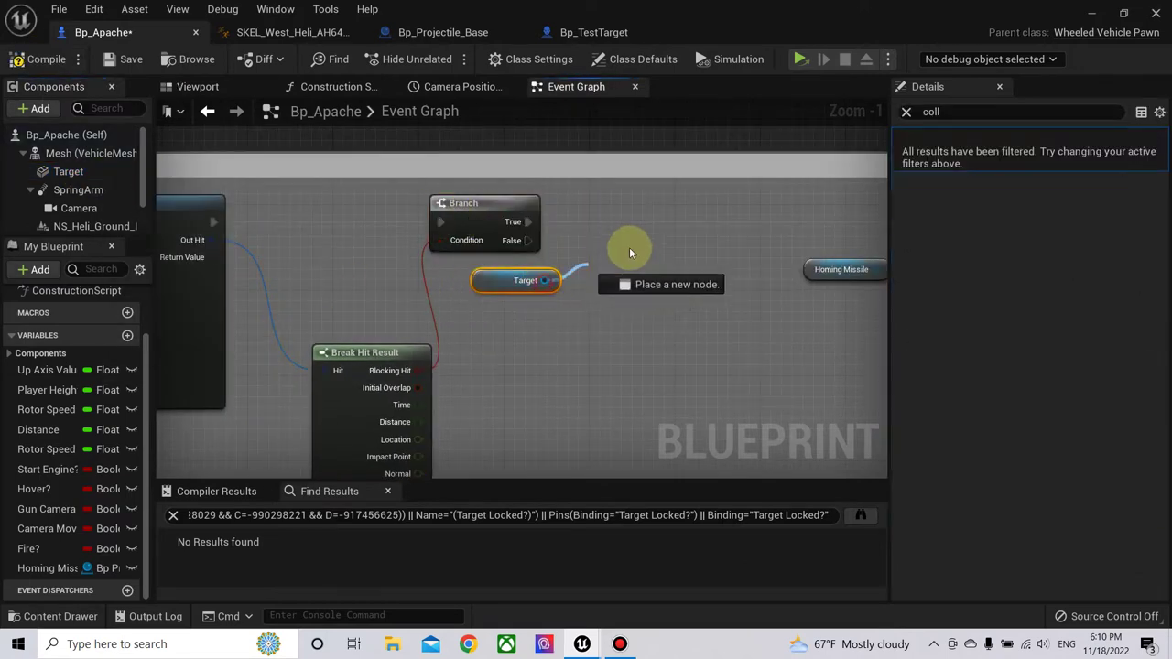
left_click_drag(545, 280, 629, 247)
type("set wor")
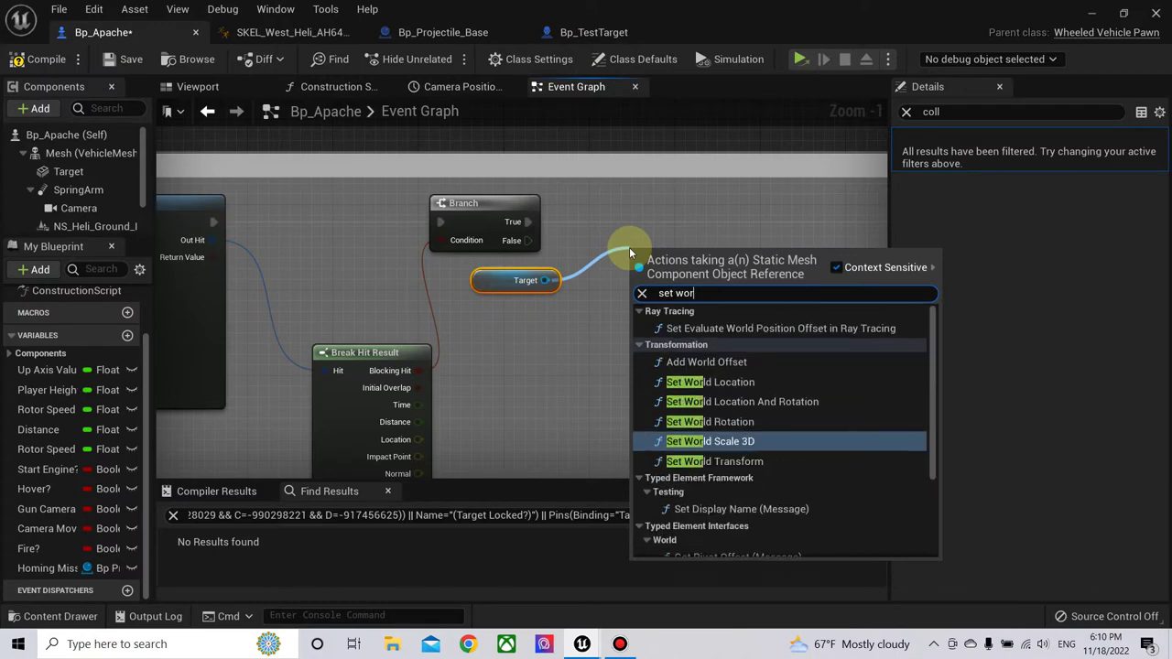
type("ld lo")
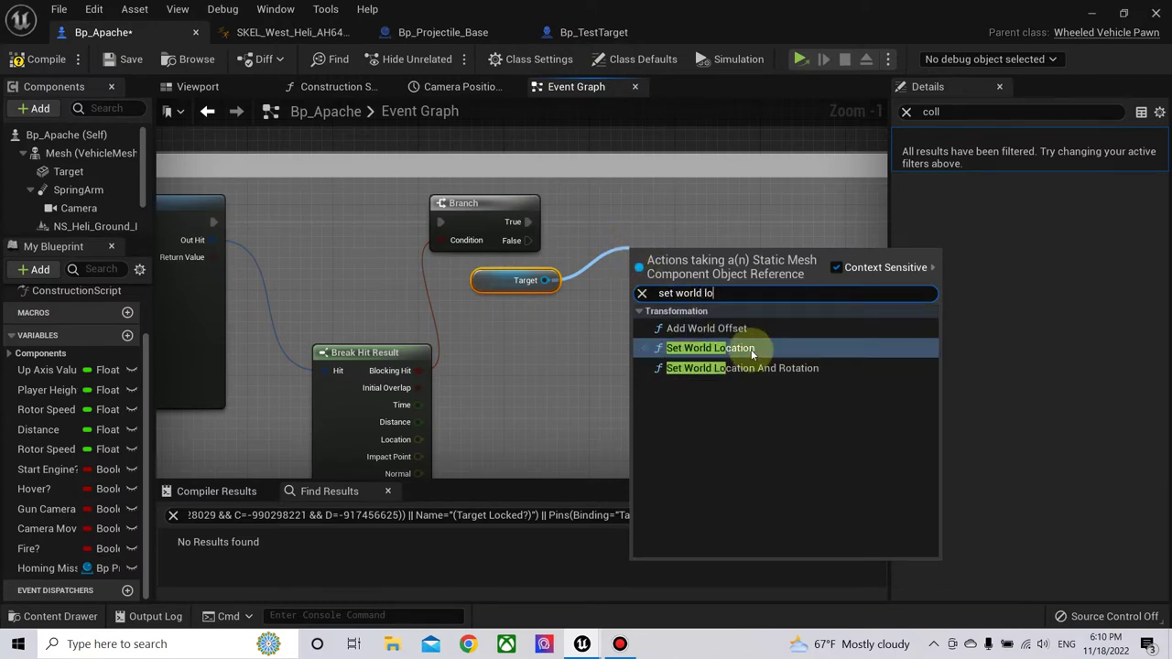
left_click(733, 348)
left_click_drag(727, 262, 676, 198)
left_click_drag(582, 217, 527, 223)
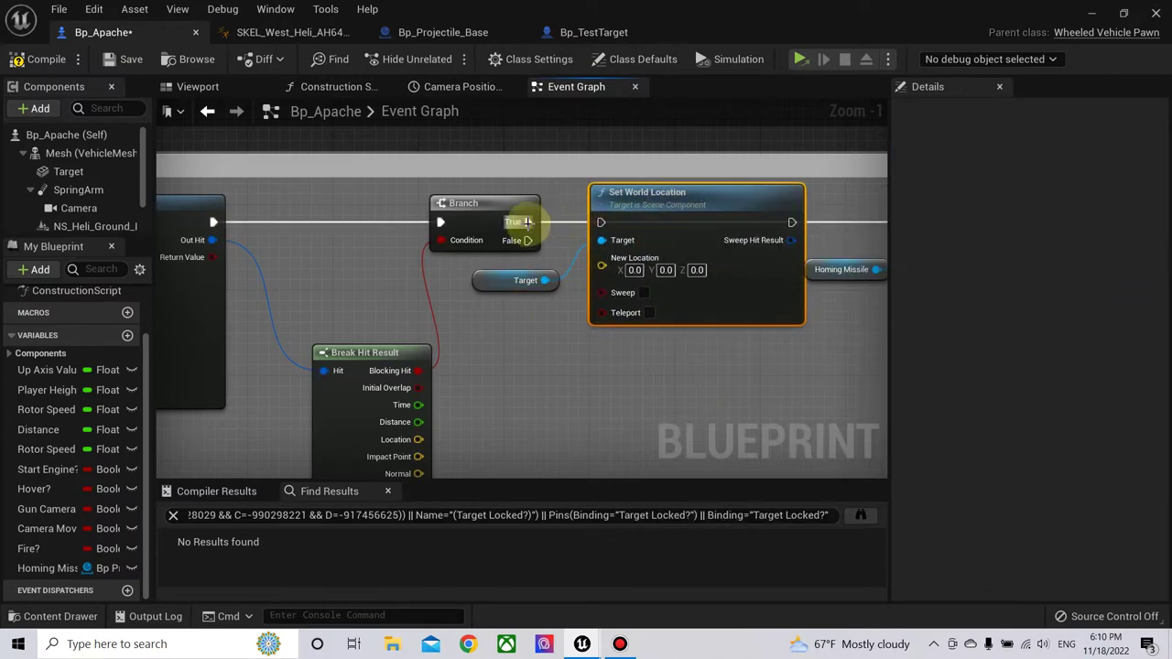
right_click_drag(647, 220, 430, 250)
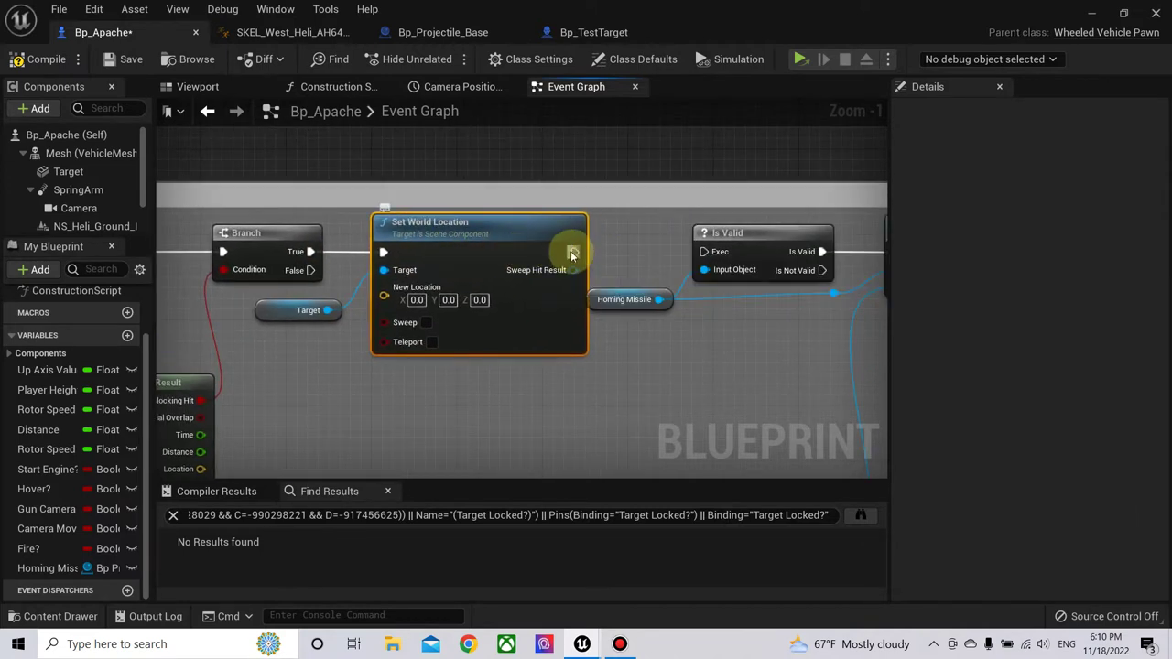
left_click_drag(572, 251, 713, 263)
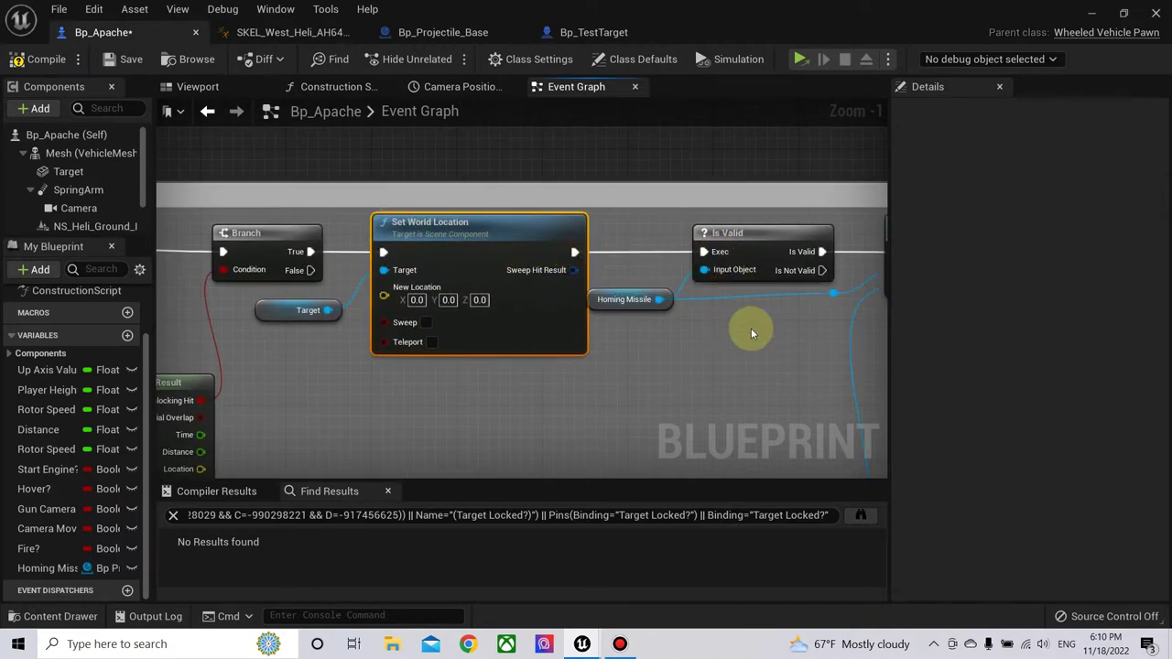
- Plug a Target component getter into Setting Homing Target's Target Actor input
right_click_drag(751, 328, 576, 328)
right_click_drag(740, 342, 819, 304)
left_click(172, 264)
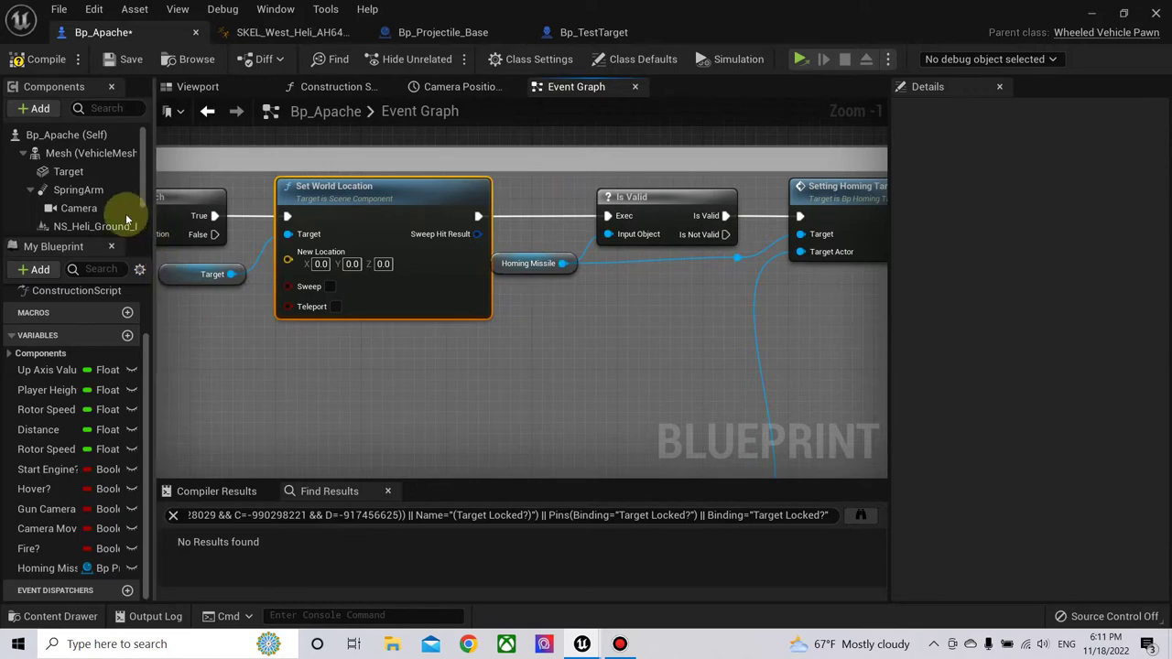
left_click_drag(68, 177, 663, 304)
left_click_drag(735, 307, 809, 260)
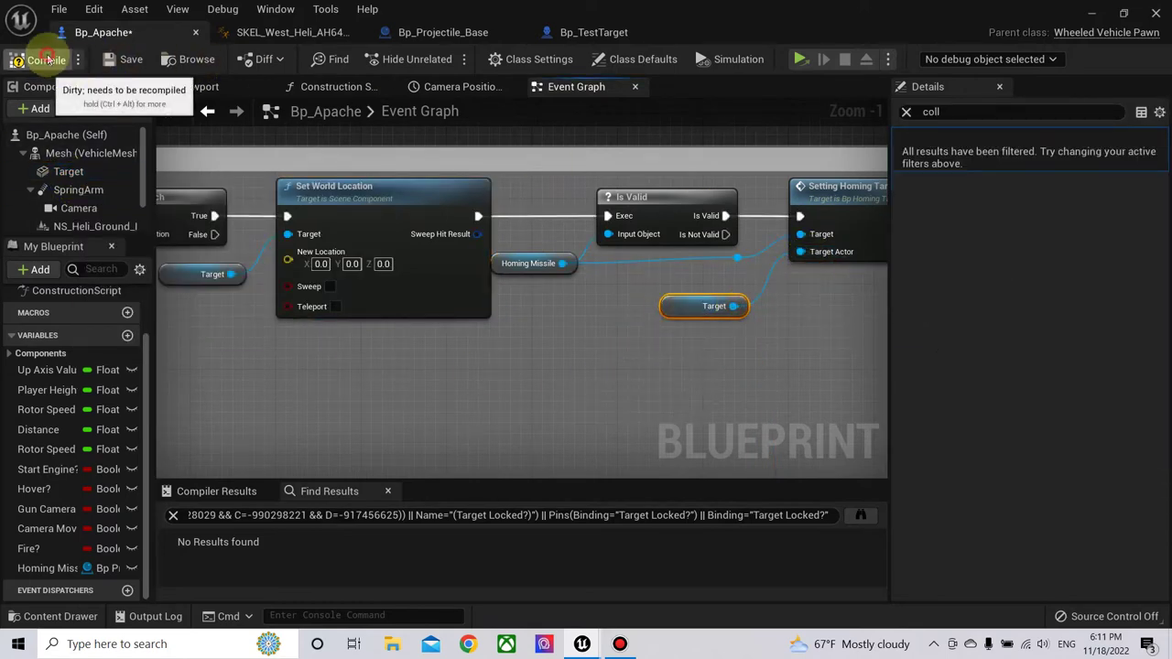
- Feed Break Hit Result's Impact Point into New Location, compile, and minimize the blueprint editor
right_click_drag(281, 343, 446, 264)
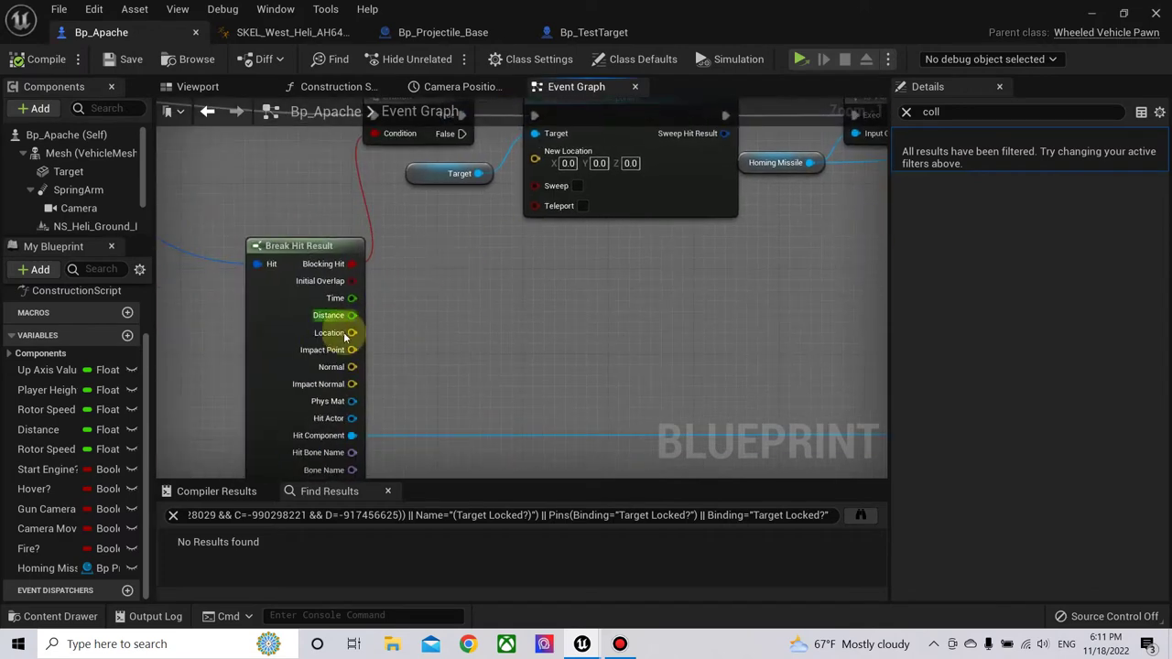
left_click_drag(352, 350, 360, 343)
left_click_drag(535, 169, 535, 162)
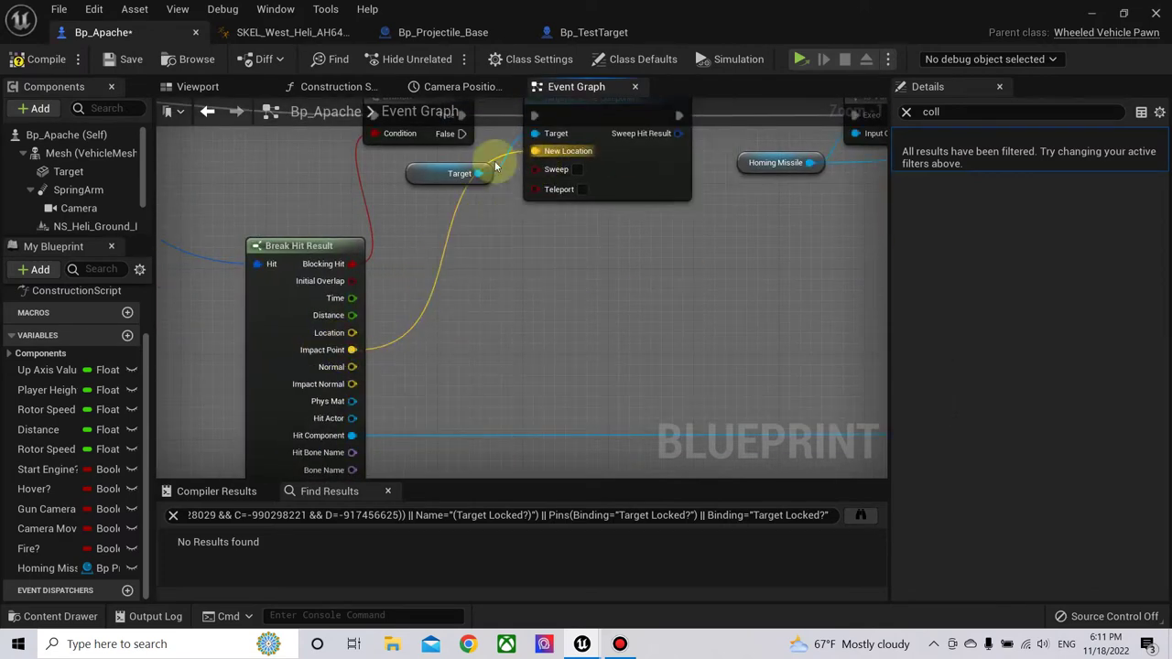
left_click(54, 62)
left_click(1091, 14)
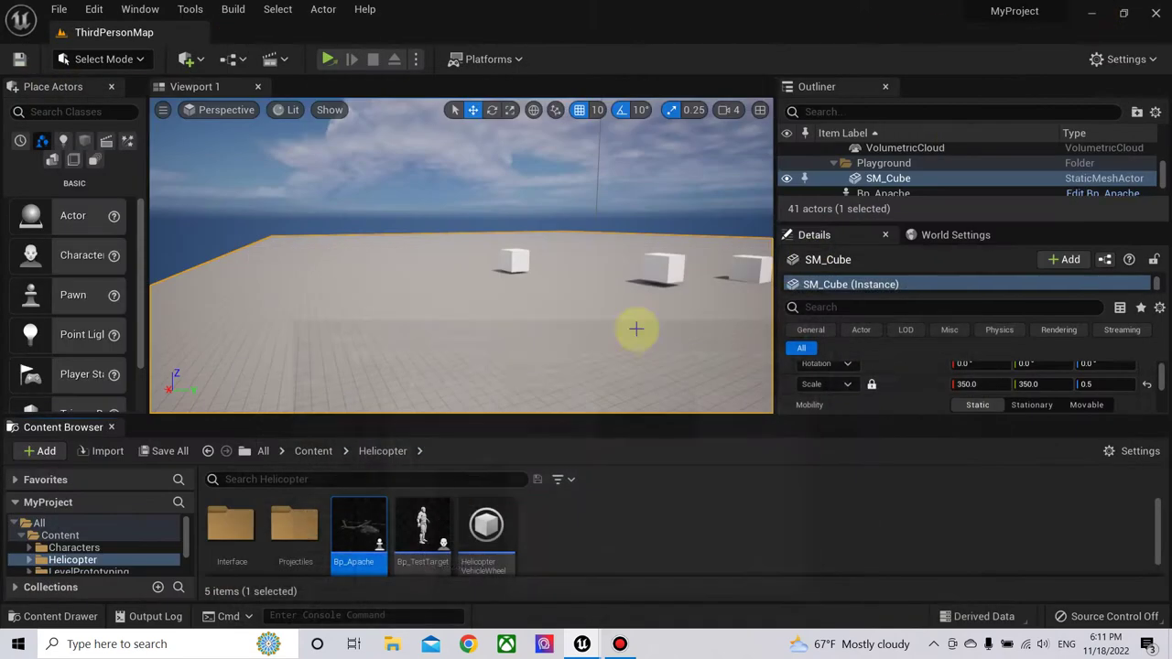
- Save Bp_Apache, fly the helicopter up, forward and turning in a test session, then stop
key("ctrl+shift+s")
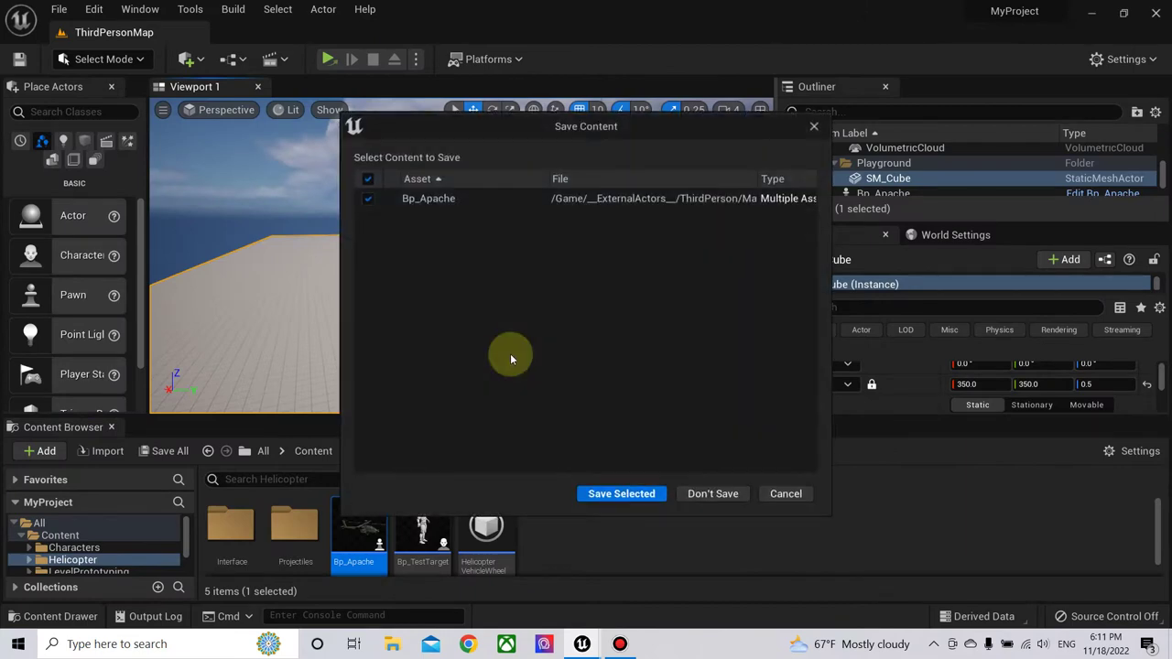
left_click(601, 493)
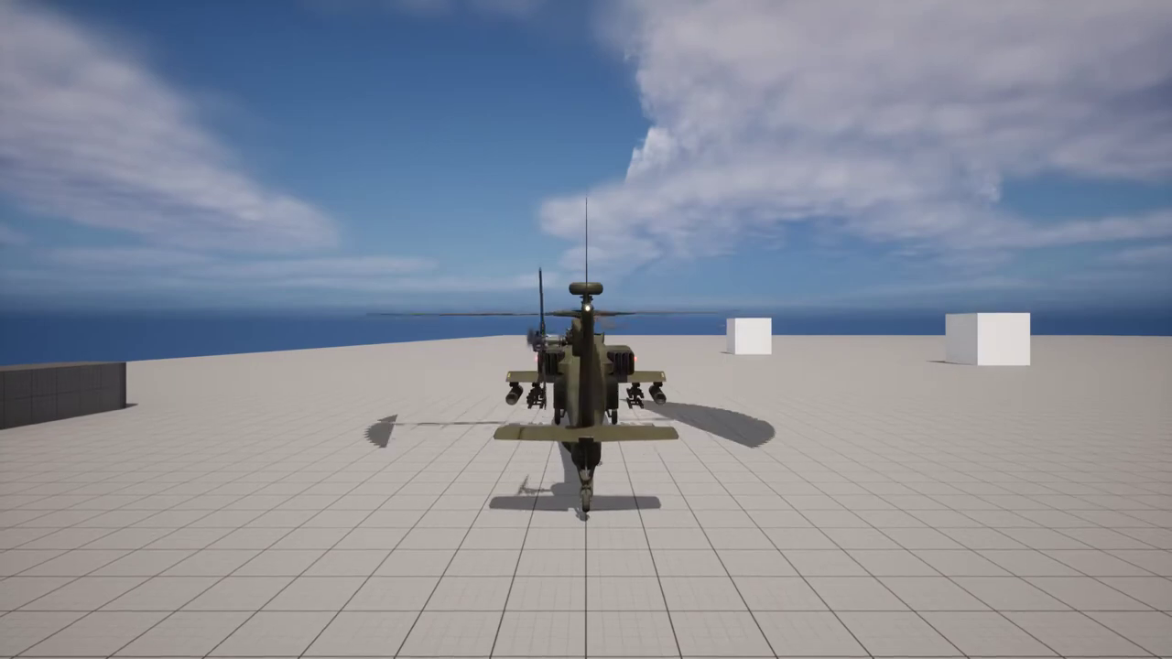
key("shift")
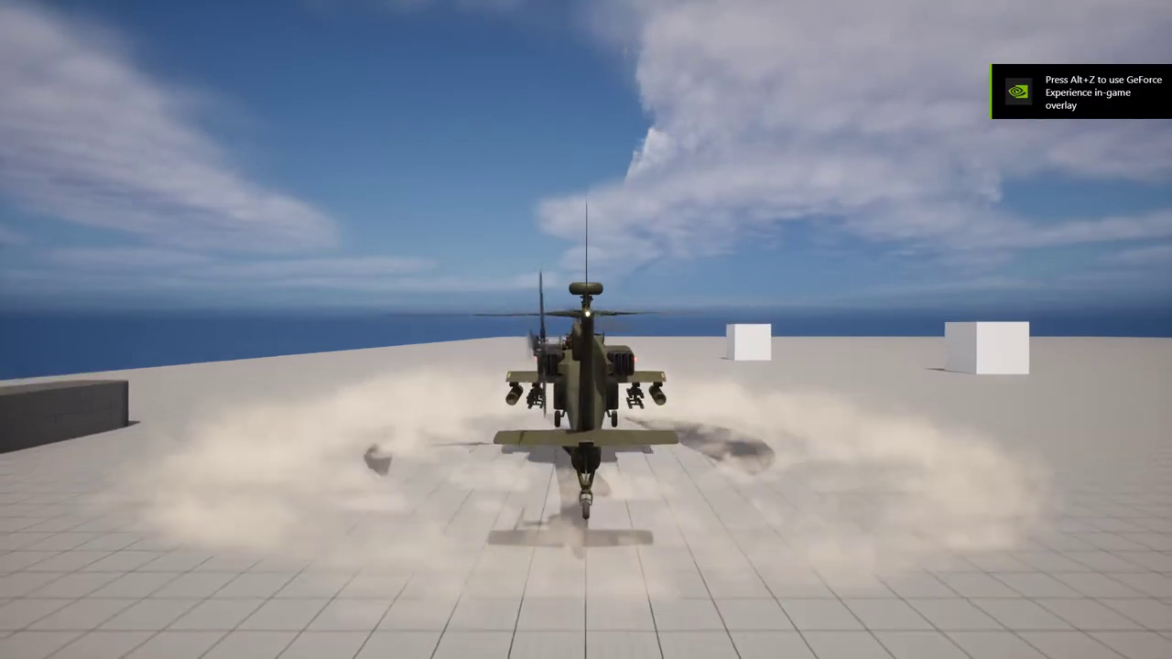
key("w")
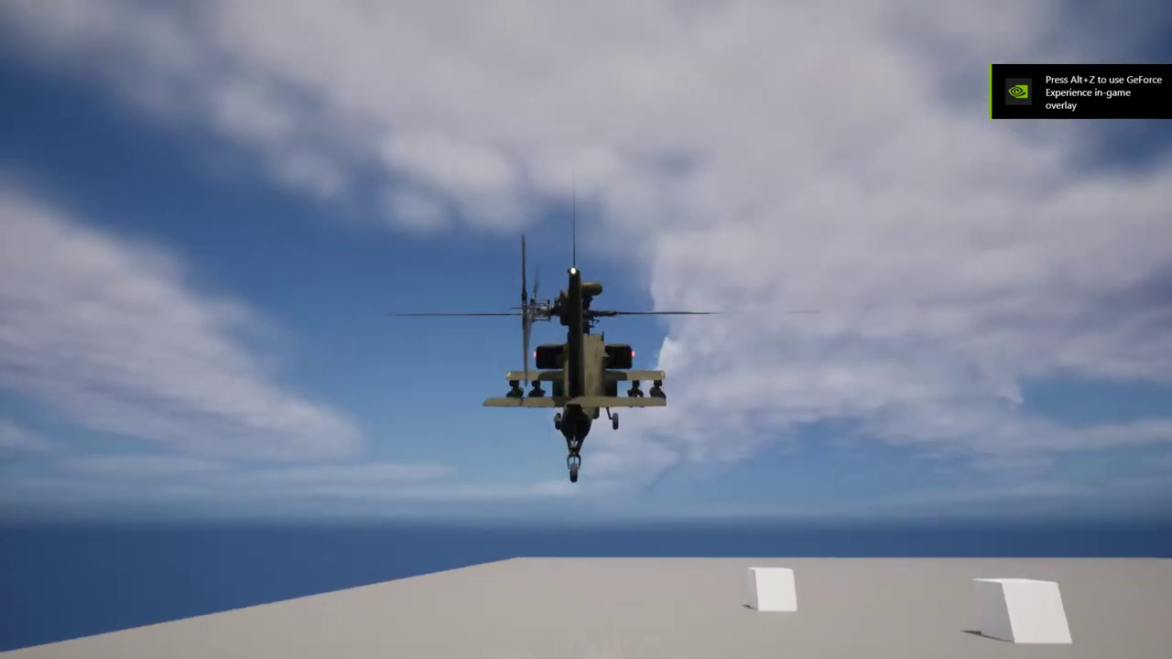
key("d")
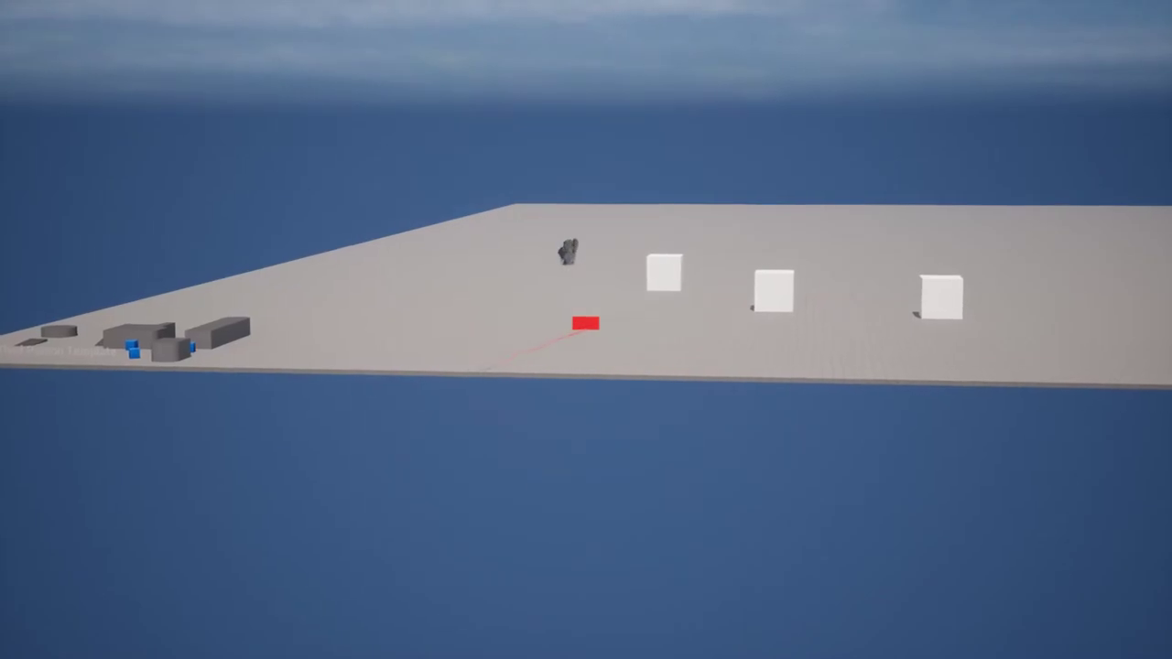
key("Escape")
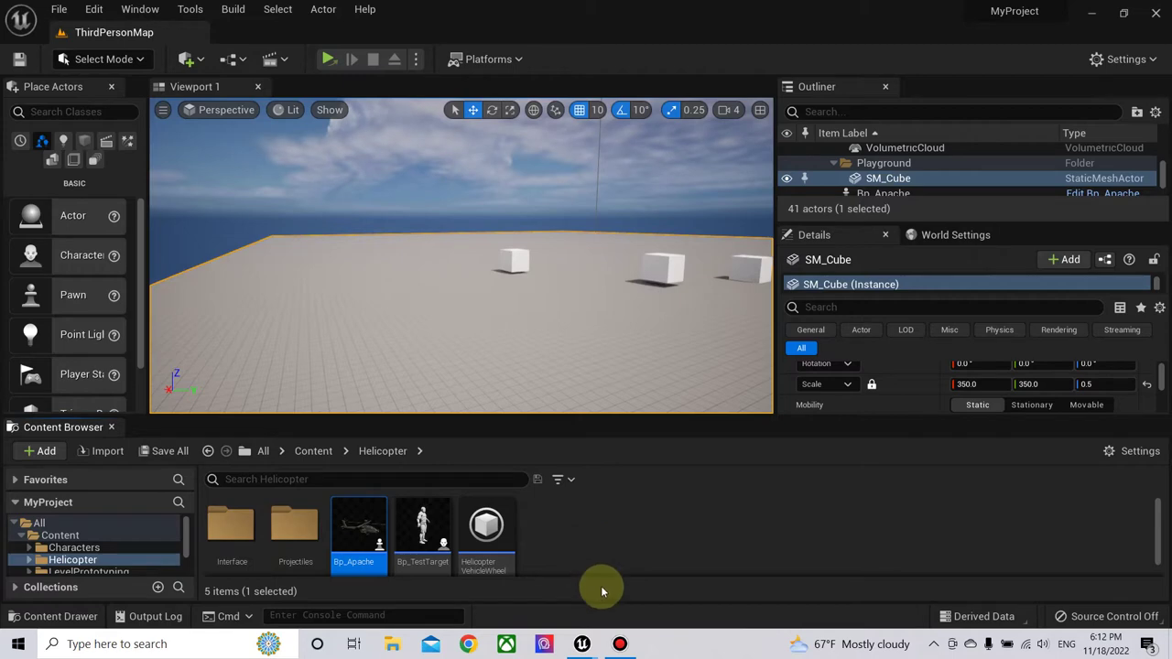
- Bring the Bp_Apache blueprint editor window back to the front from the taskbar
mouse_move(582, 641)
left_click(659, 570)
scroll(580, 371, "down", 3)
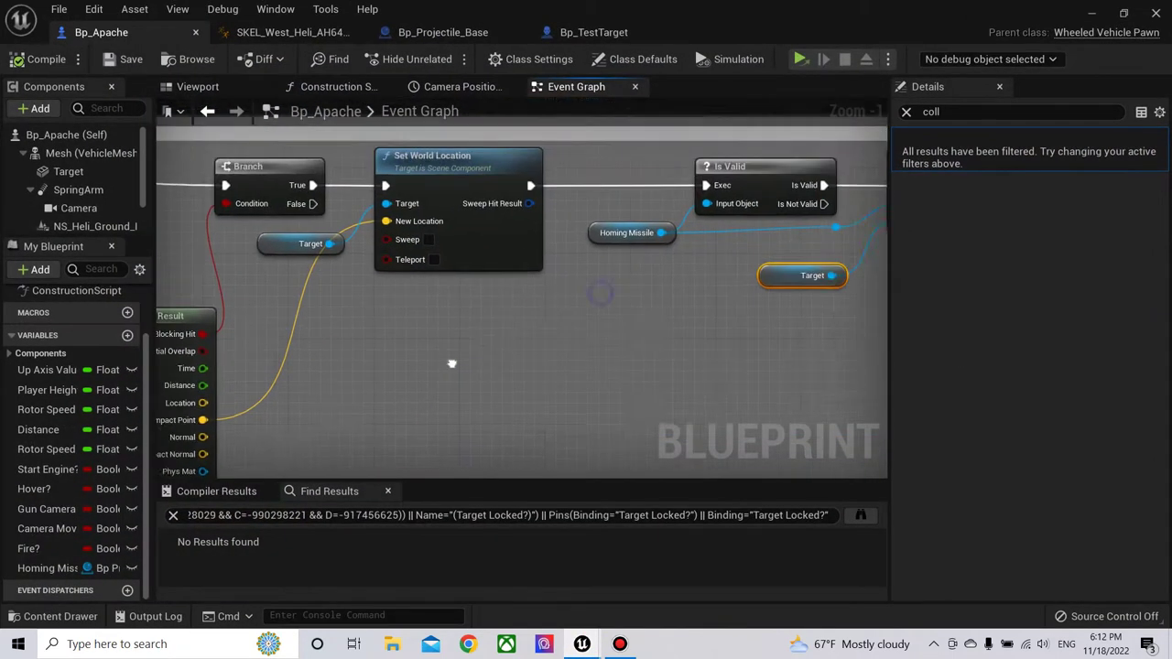
- Delete the stray reroute point and its wire from the Event Graph
right_click_drag(472, 389, 379, 353)
left_click(906, 113)
right_click_drag(570, 423, 571, 340)
left_click(582, 375)
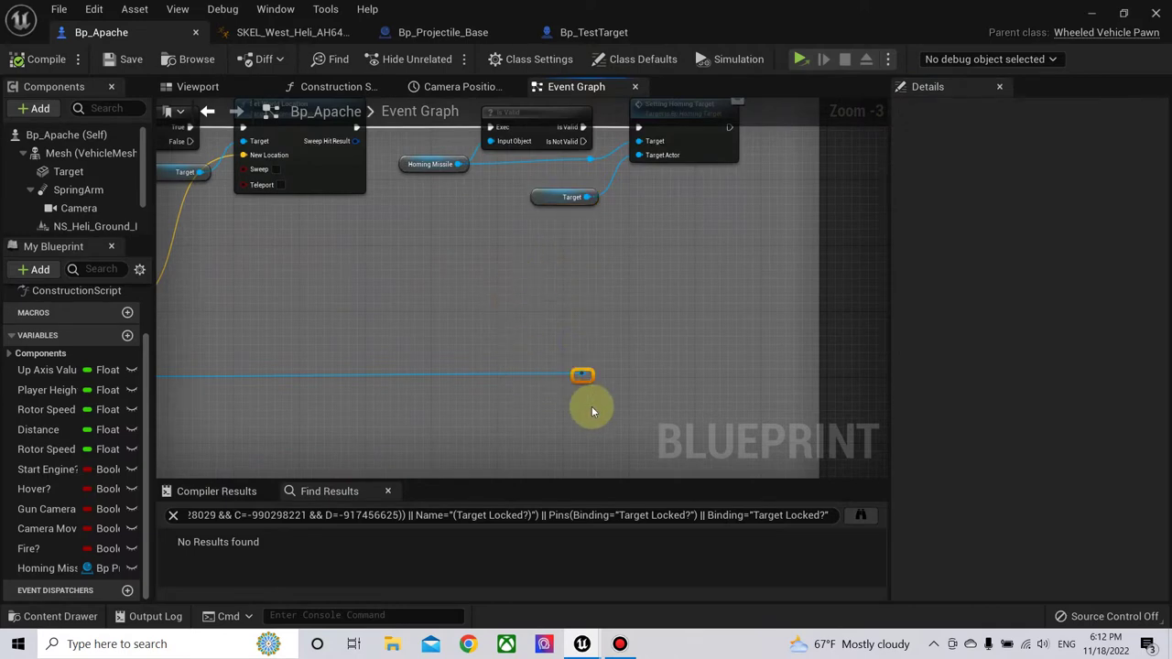
key("Delete")
right_click_drag(432, 326, 635, 368)
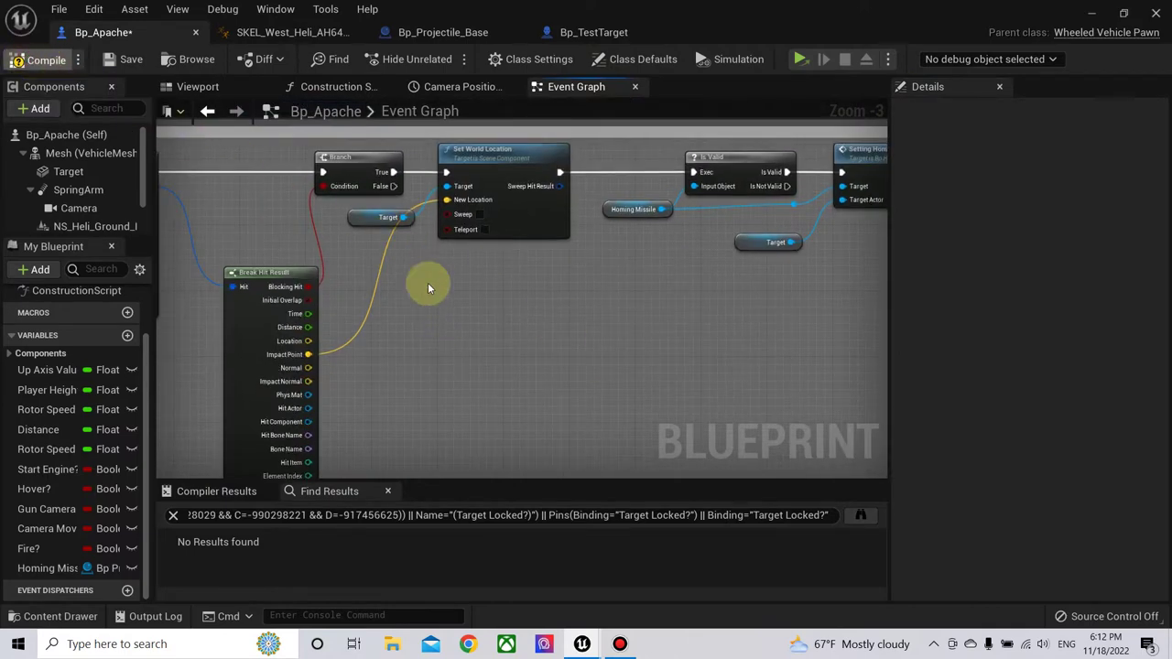
right_click_drag(490, 298, 424, 312)
- Wrap all graph nodes in a comment box and widen it to the right
key("ctrl+a")
key("c")
scroll(285, 305, "down", 3)
right_click_drag(372, 351, 544, 302)
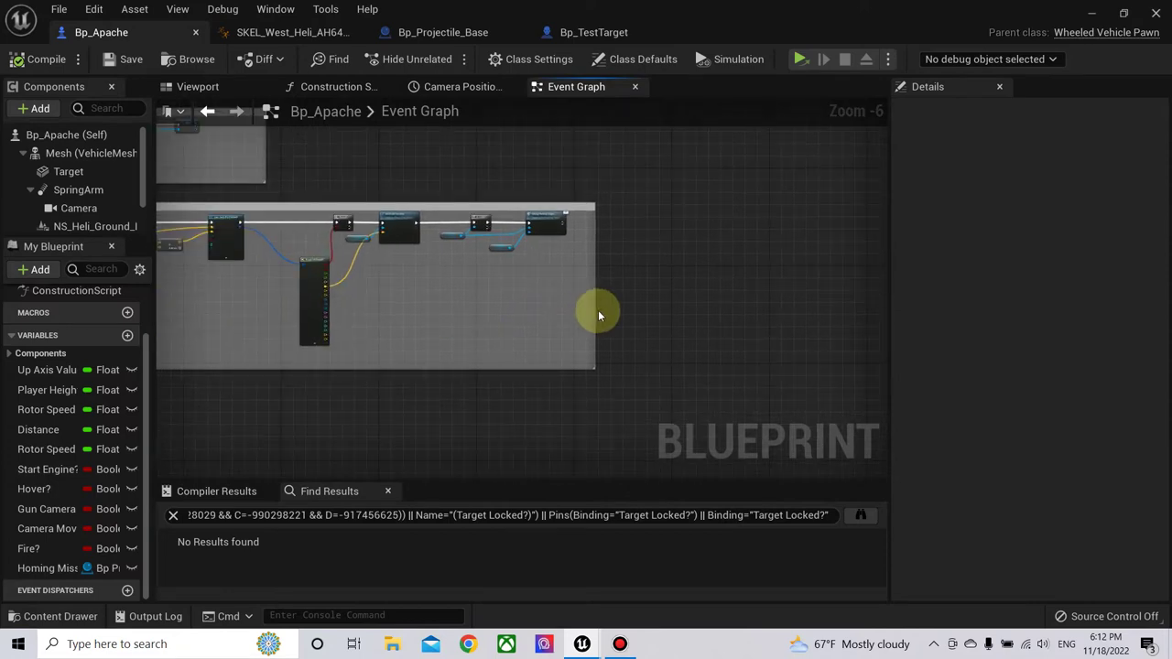
left_click_drag(595, 309, 871, 295)
scroll(518, 302, "up", 3)
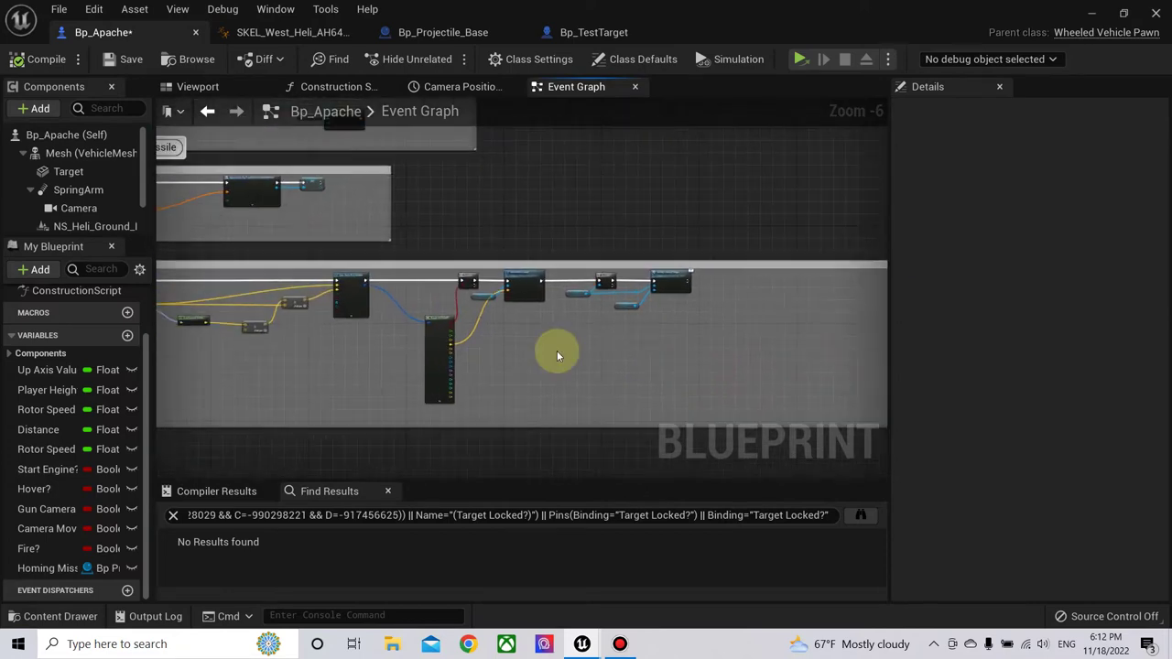
- Shift the homing target nodes further right and start a wire from Break Hit Result's Hit Actor
right_click_drag(506, 375, 397, 306)
scroll(395, 220, "down", 1)
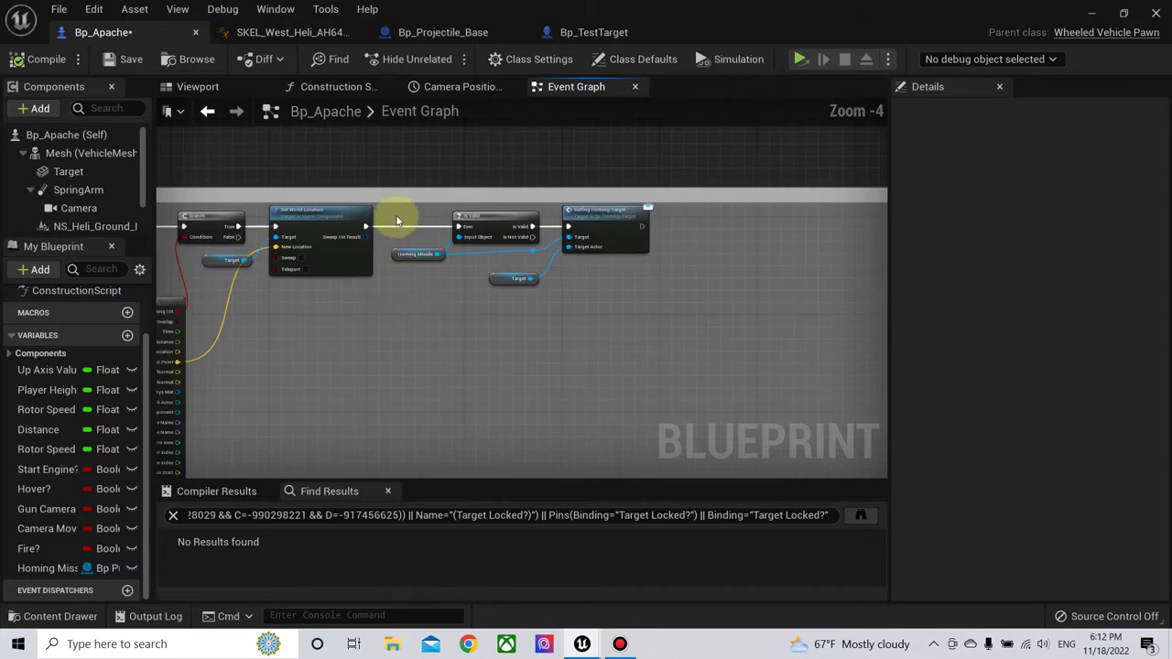
left_click_drag(499, 229, 750, 229)
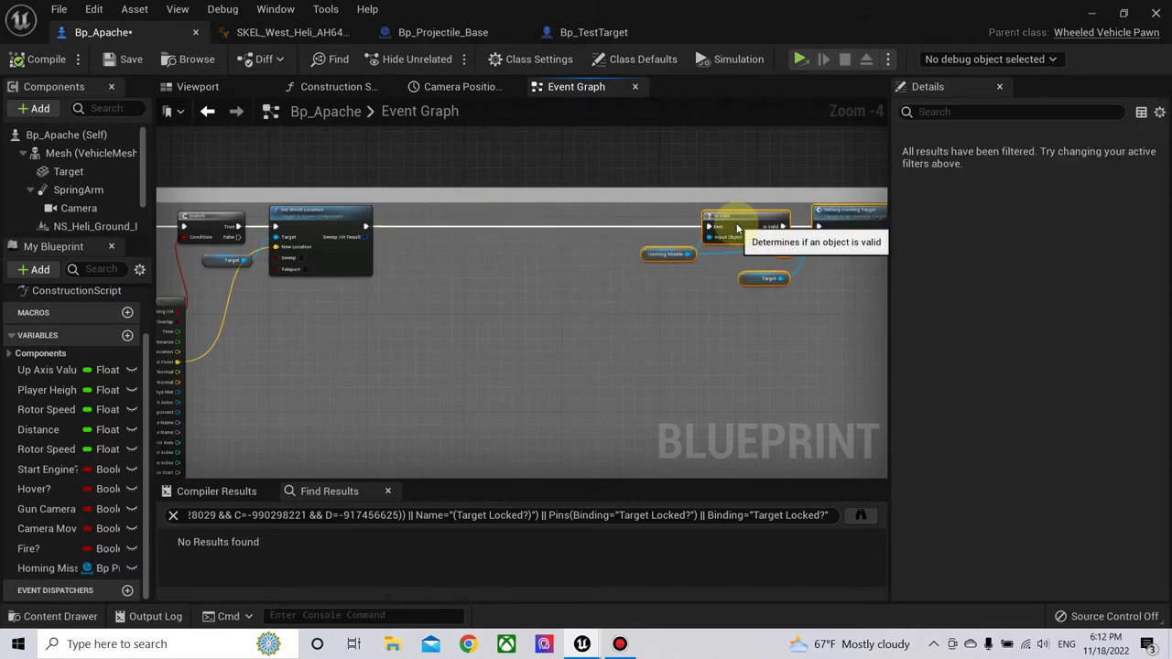
right_click_drag(633, 250, 359, 260)
scroll(262, 343, "up", 1)
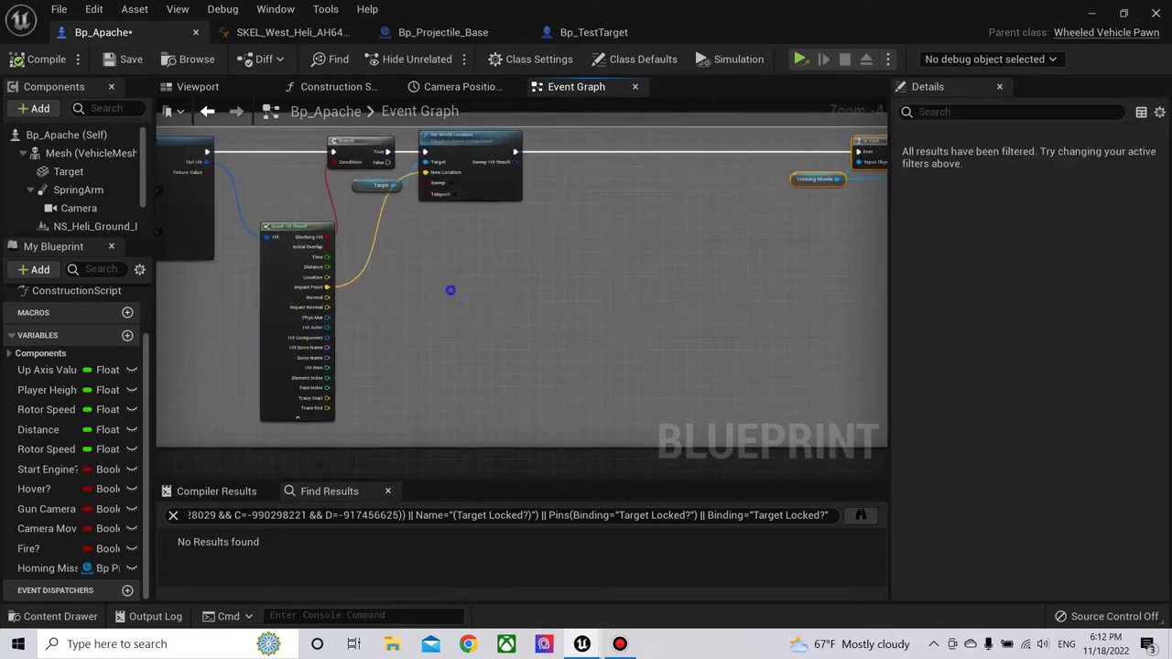
right_click_drag(450, 288, 373, 346)
left_click_drag(371, 337, 502, 337)
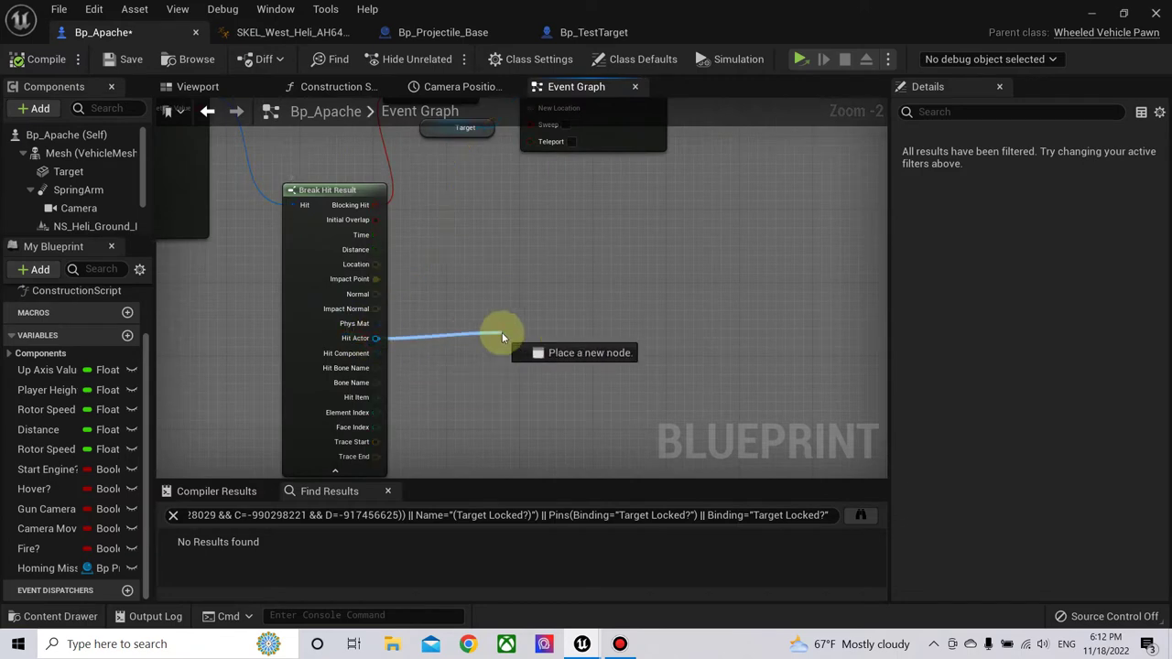
- Add an Actor Has Tag node on Hit Actor checking tag 'Target', reposition it, and compile
type("has")
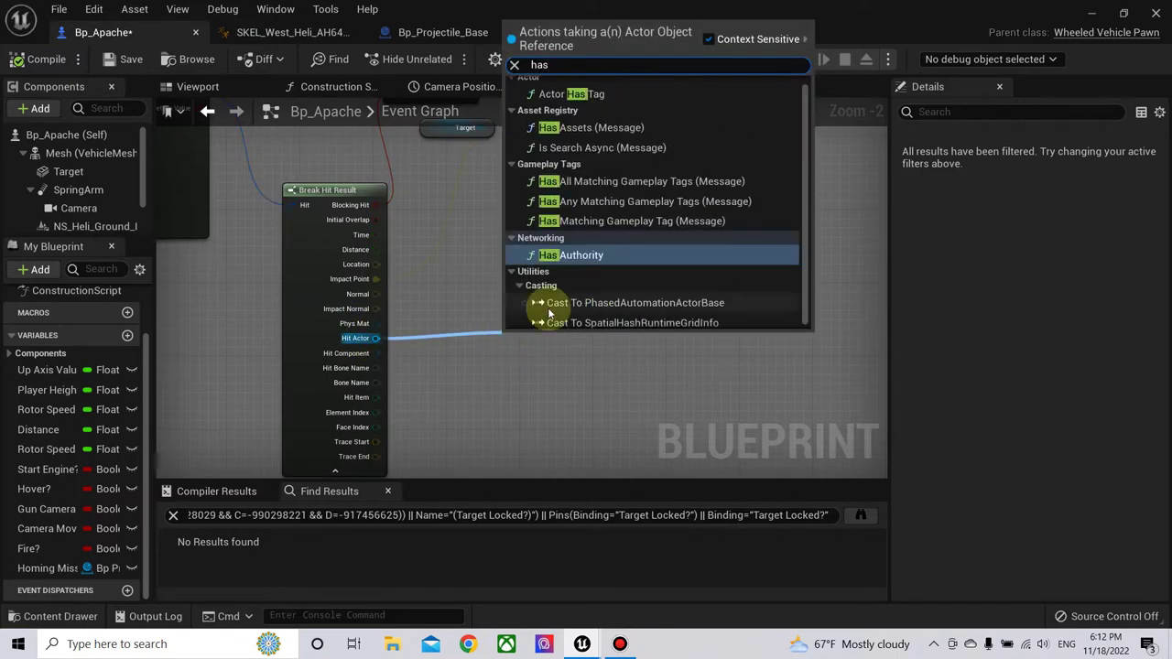
left_click(615, 99)
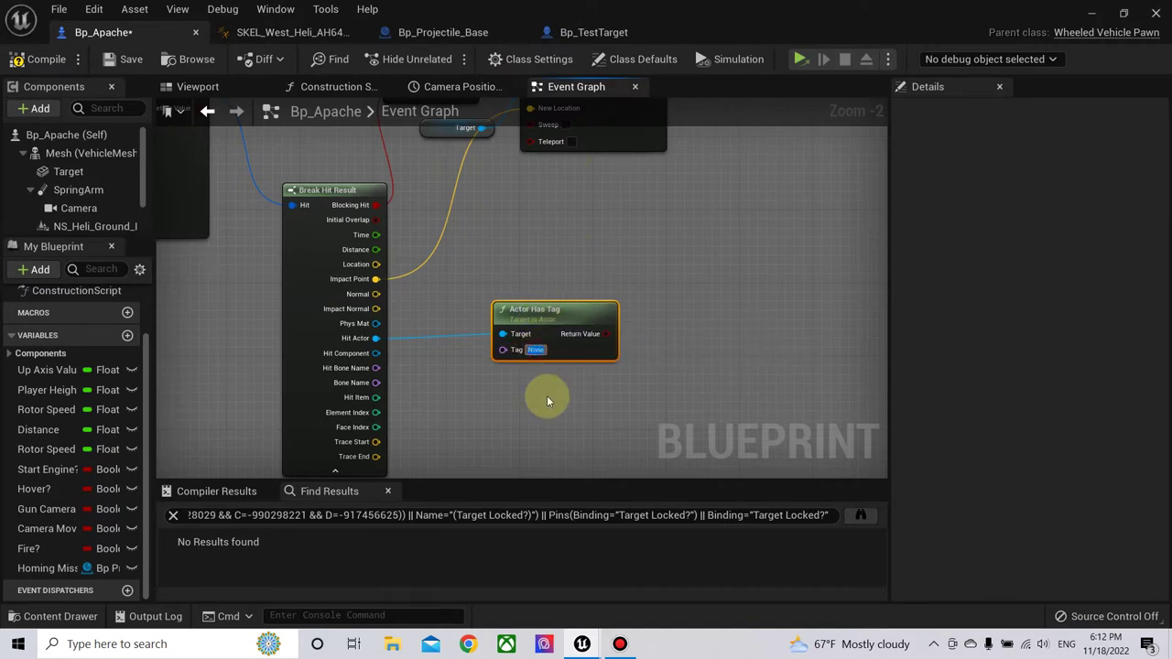
type("Target")
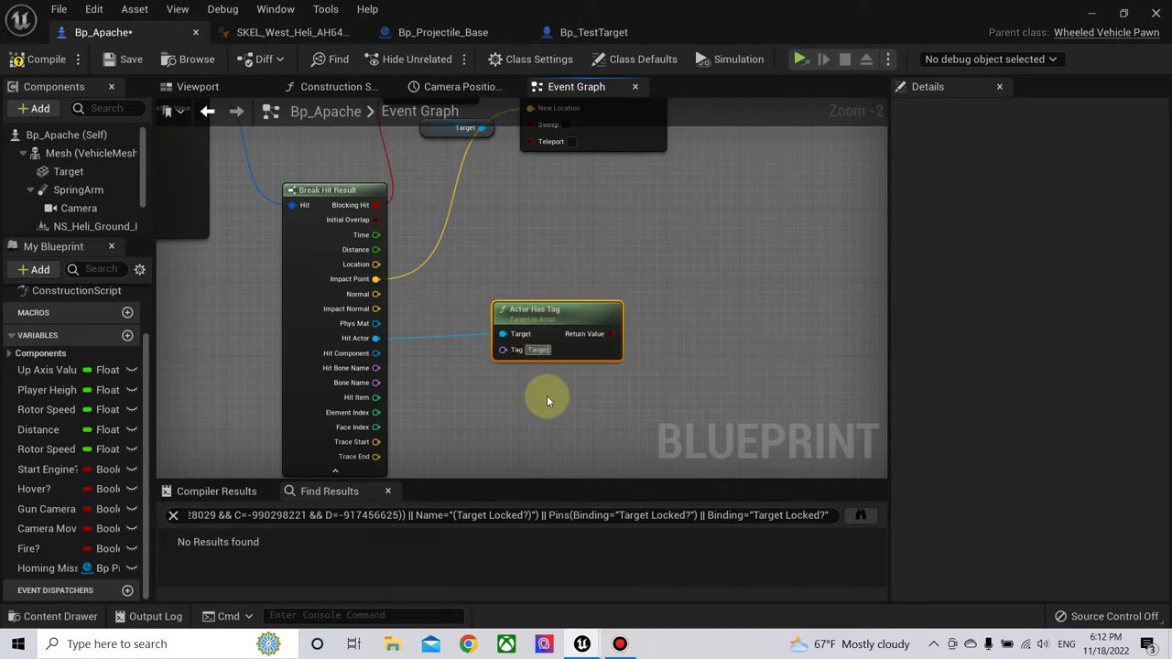
right_click_drag(693, 273, 578, 370)
left_click_drag(507, 416, 597, 421)
right_click_drag(551, 384, 613, 267)
left_click(40, 57)
right_click_drag(550, 203, 478, 248)
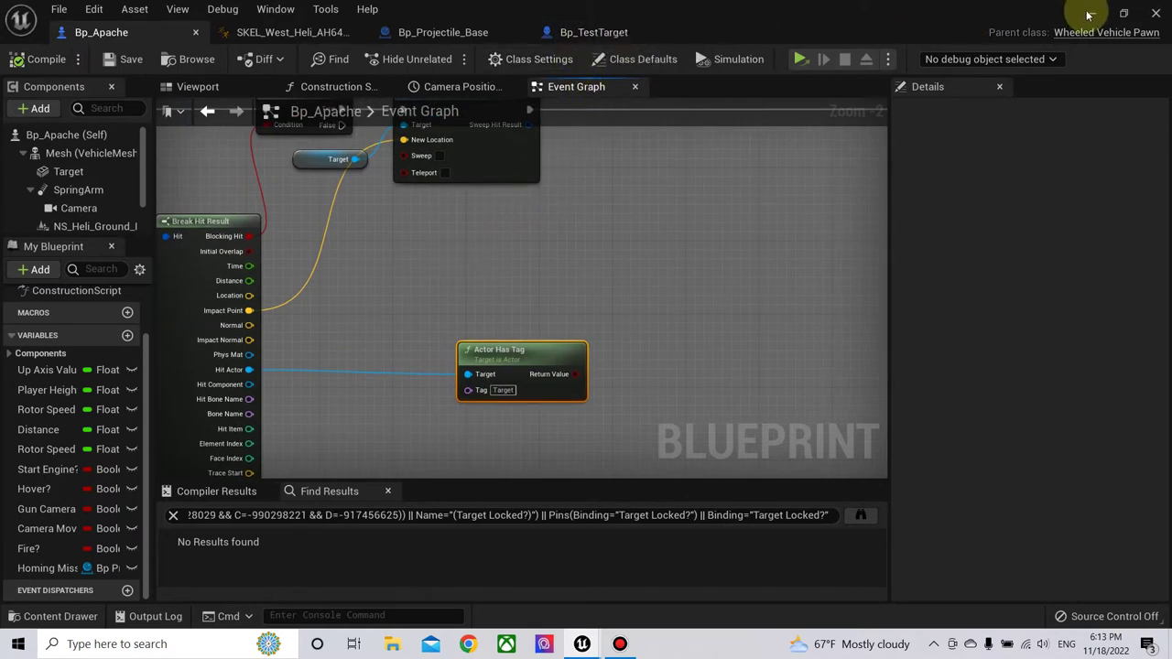
scroll(702, 230, "down", 3)
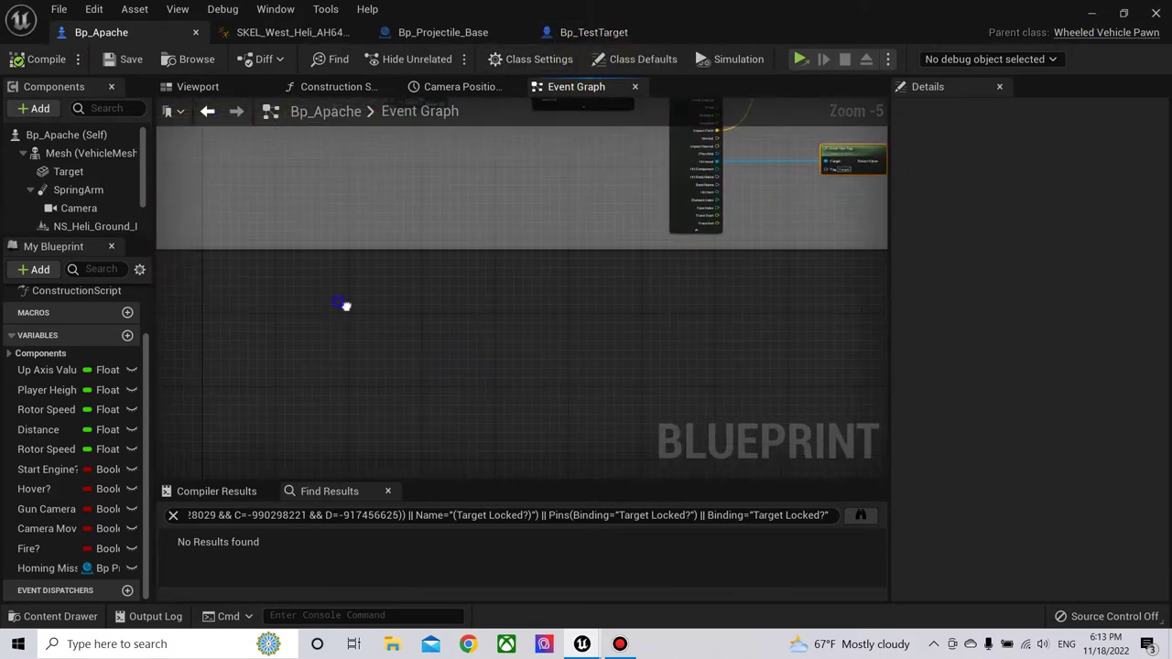
scroll(522, 337, "up", 1)
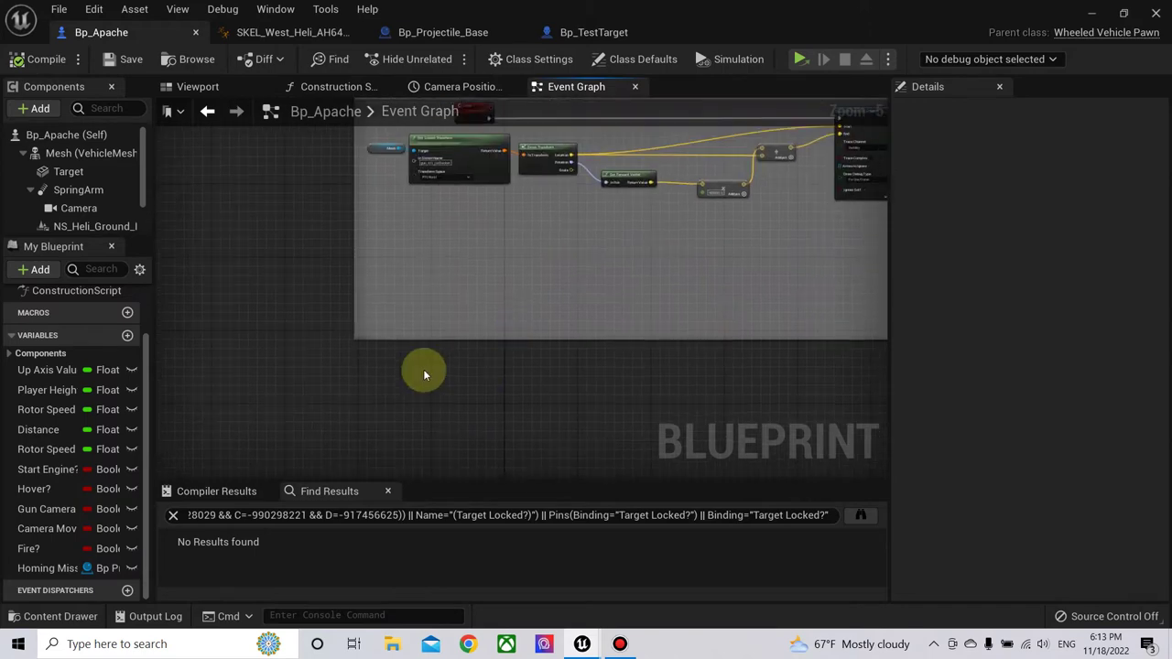
- Check the Engine > Input action mappings in Project Settings, including Lock Aim on F
left_click(95, 9)
left_click(144, 203)
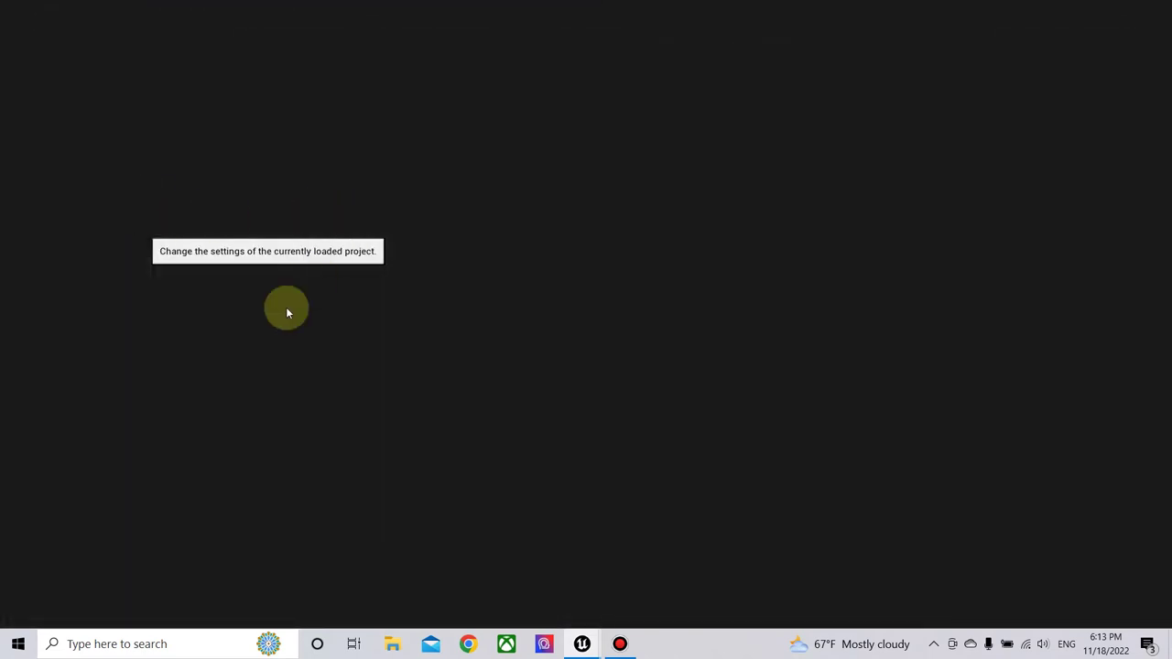
scroll(64, 480, "down", 3)
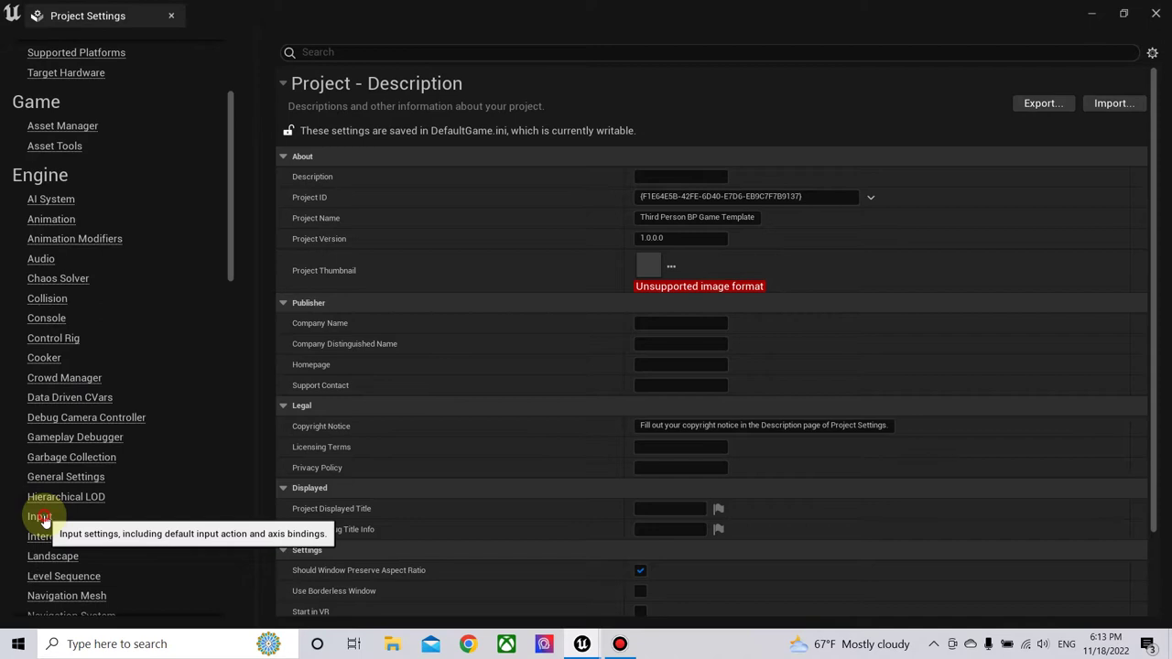
left_click(39, 517)
scroll(439, 320, "down", 1)
scroll(423, 365, "down", 1)
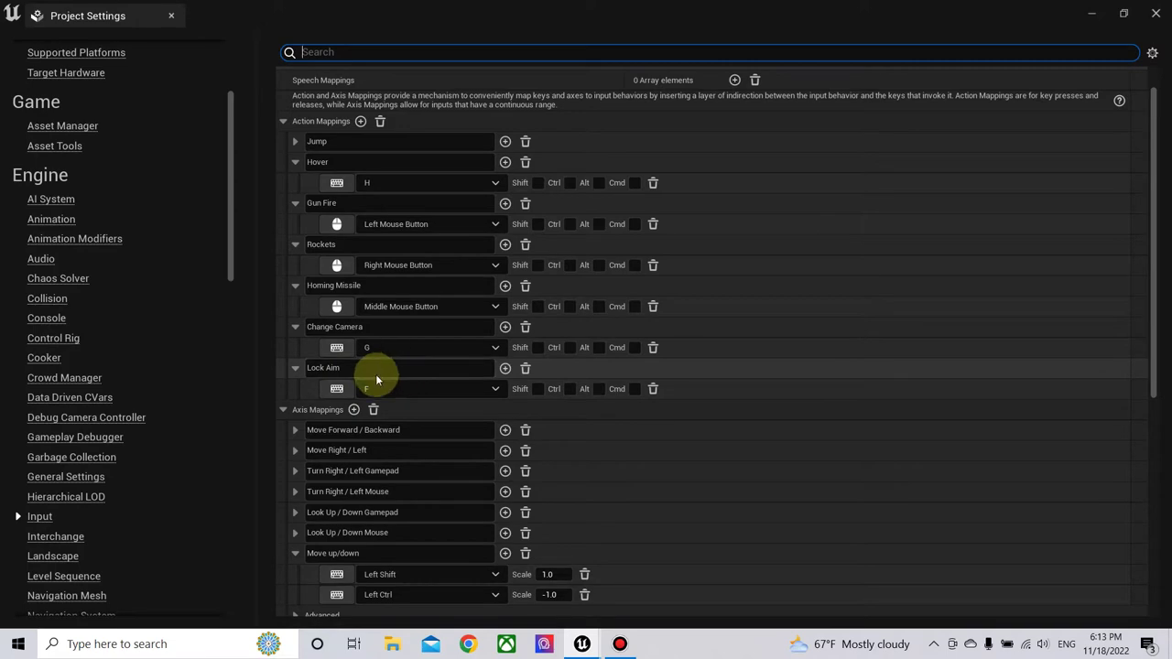
left_click(1155, 13)
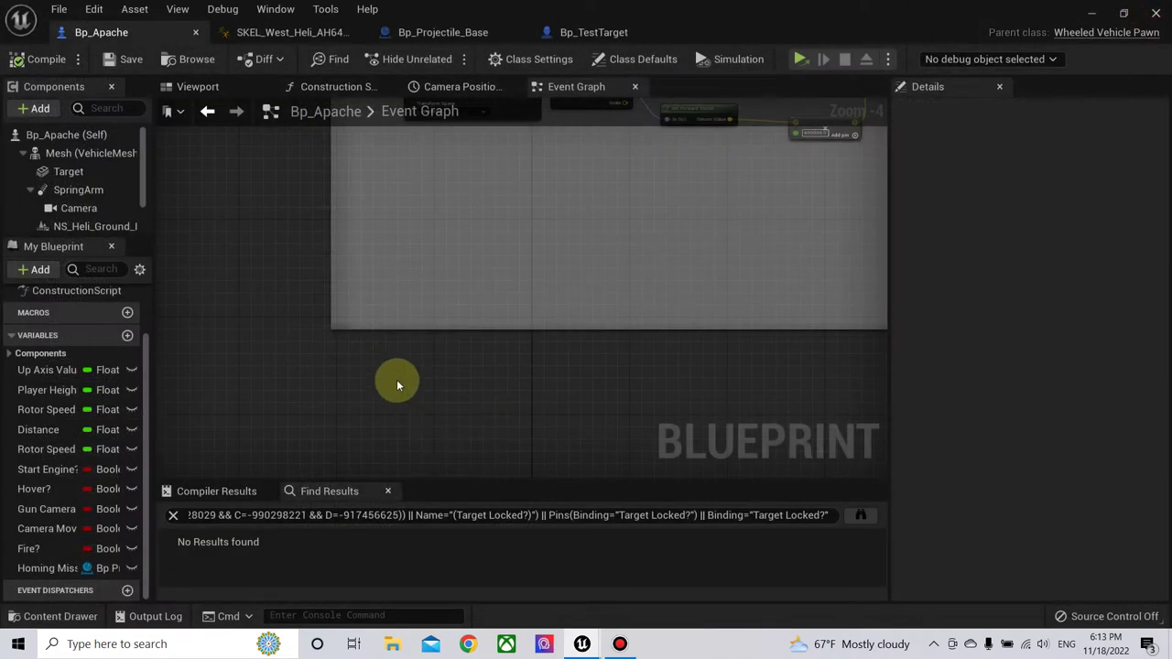
- Add an InputAction Lock Aim event to the Event Graph
right_click(364, 377)
type("lock a")
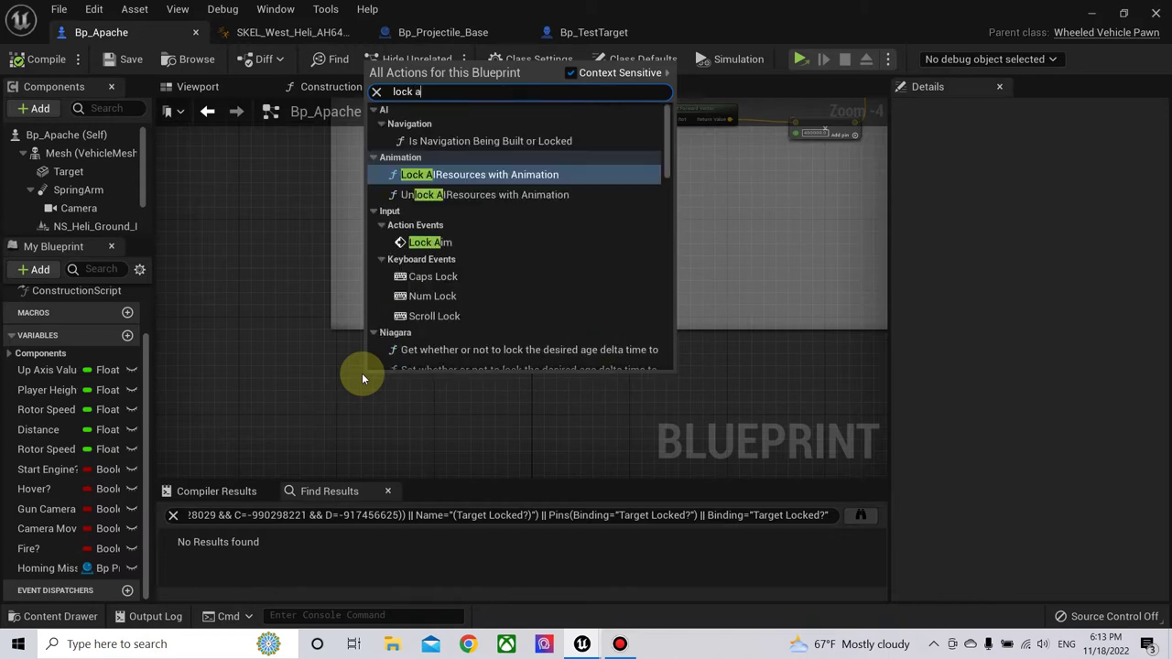
type("im")
left_click(445, 139)
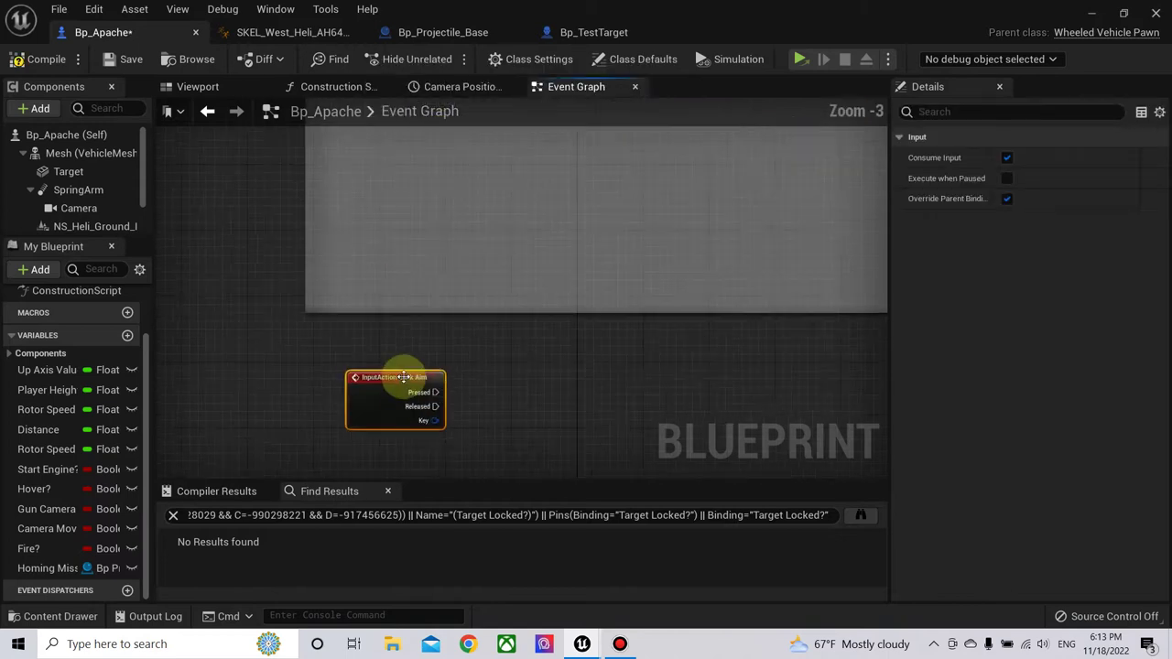
scroll(465, 312, "up", 2)
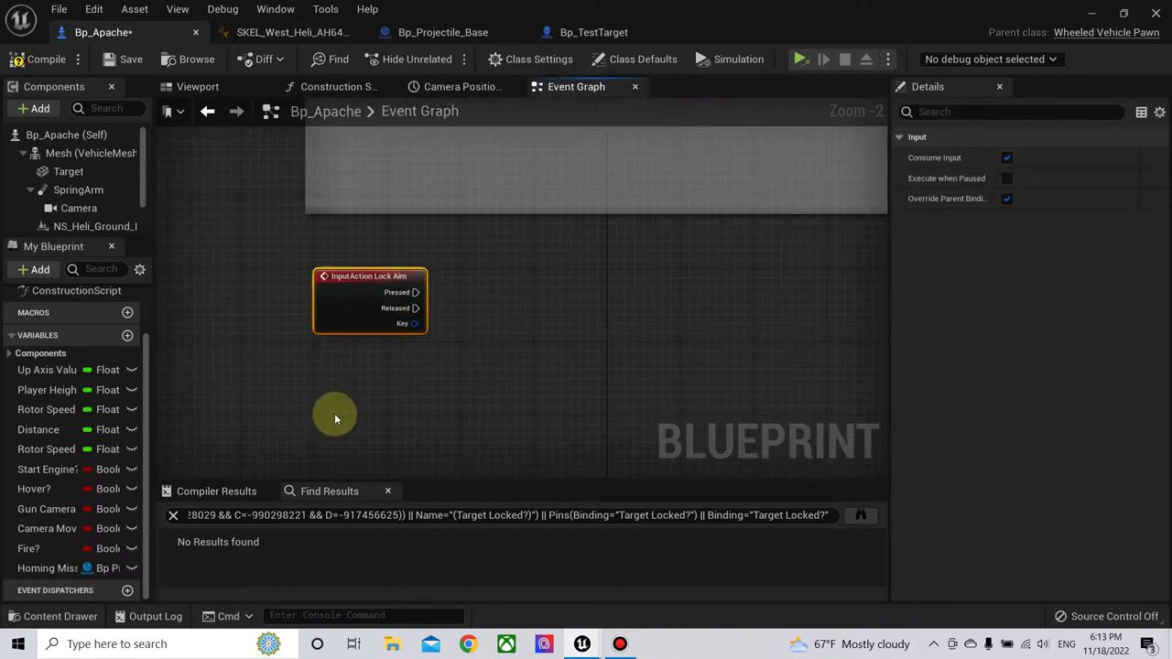
left_click(27, 552)
- Create a Boolean variable Aim Locked?, place its getter, and compile
left_click(127, 338)
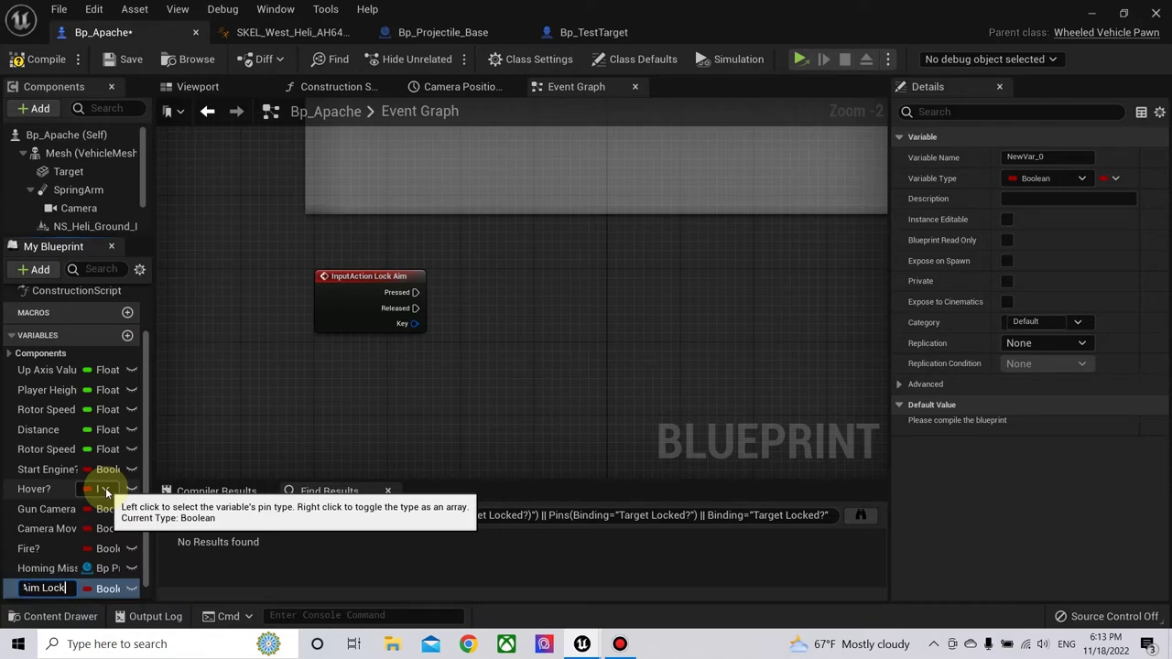
key("Return")
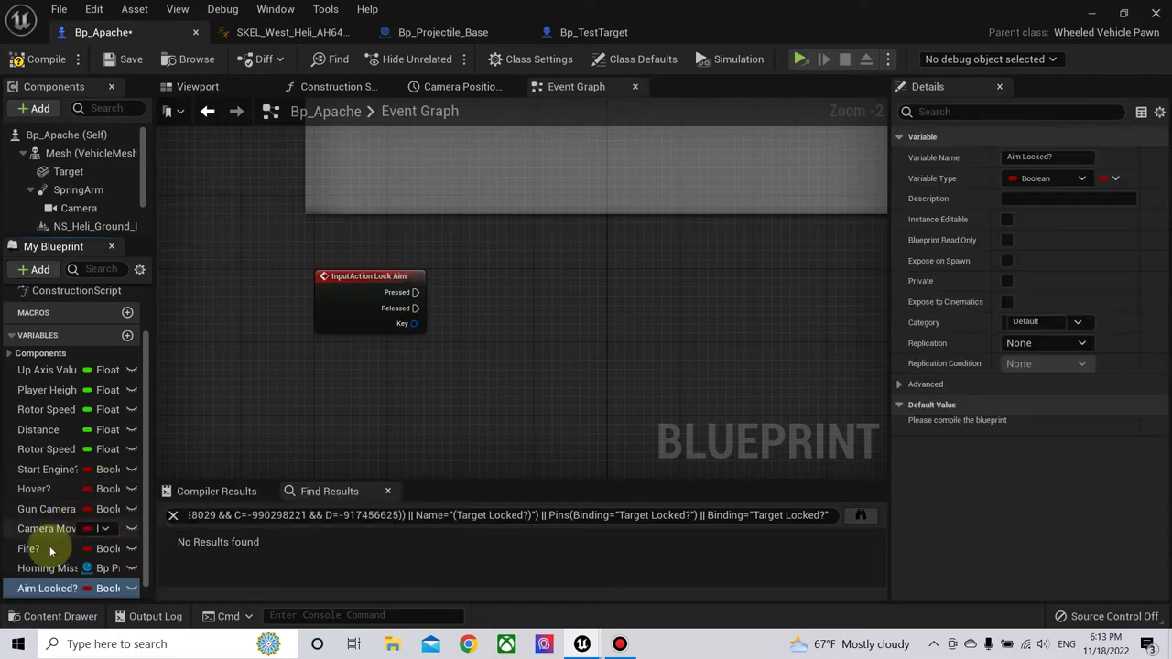
left_click_drag(44, 588, 330, 383, "ctrl")
left_click_drag(44, 587, 348, 357)
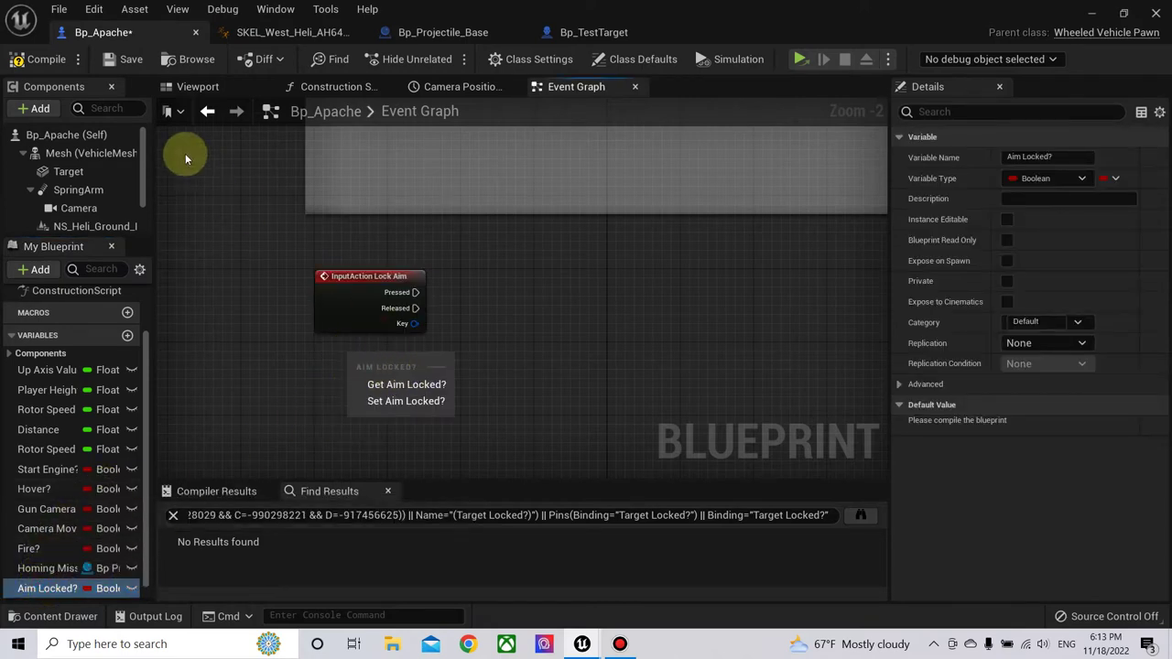
left_click(407, 385)
left_click(42, 59)
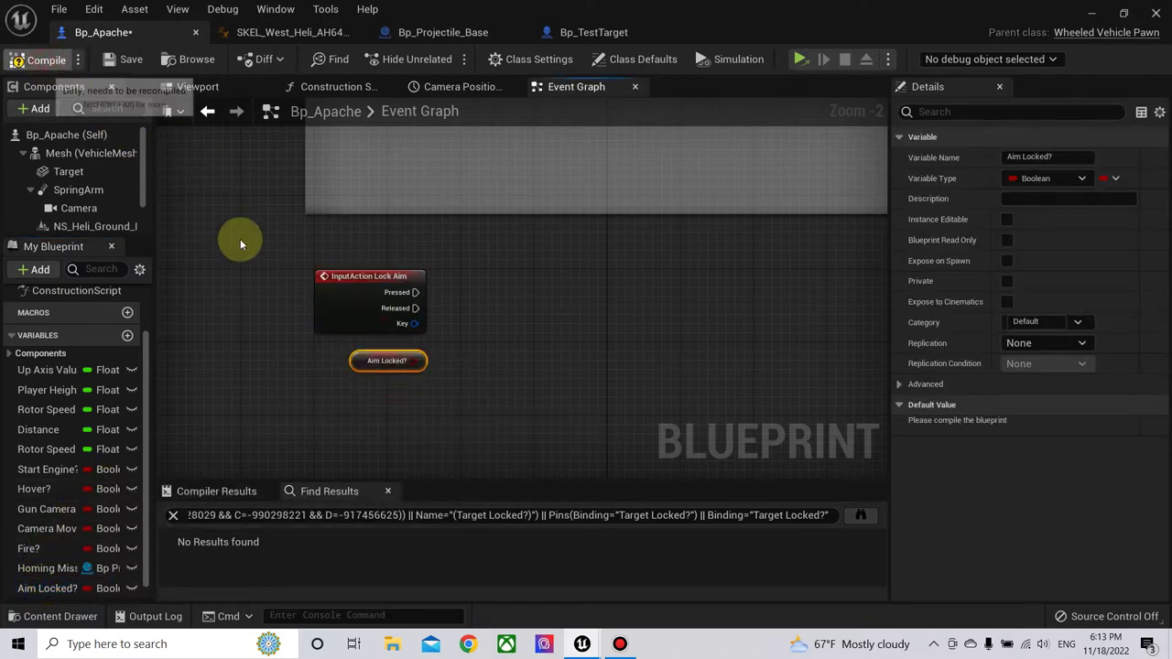
left_click_drag(415, 366, 424, 366)
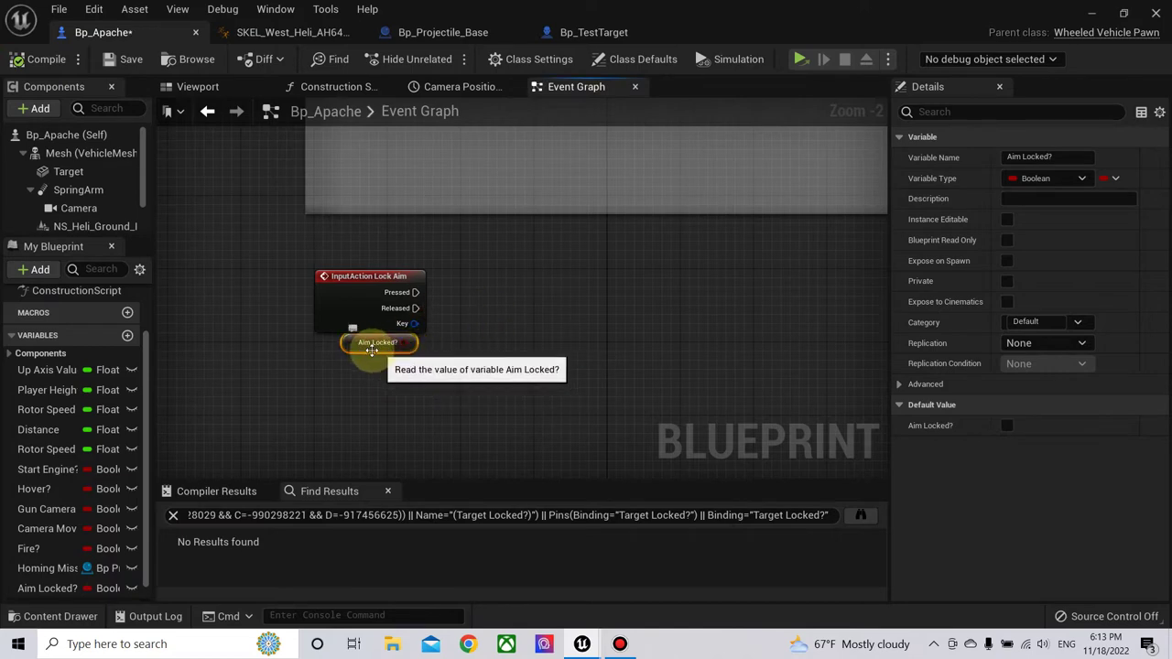
- Branch on Aim Locked?, triggered by the Lock Aim Pressed event
mouse_move(434, 361)
left_mouse_down()
mouse_move(583, 257)
mouse_move(558, 282)
mouse_move(513, 297)
left_mouse_up()
type("bran")
left_click(650, 336)
mouse_move(416, 292)
left_mouse_down()
mouse_move(507, 301)
mouse_move(536, 281)
left_mouse_up()
- Set Aim Locked? false on the Branch's True output and true on False, then compile
left_click_drag(47, 588, 664, 288)
left_click(678, 325)
left_click_drag(574, 292, 664, 293)
key("ctrl+c")
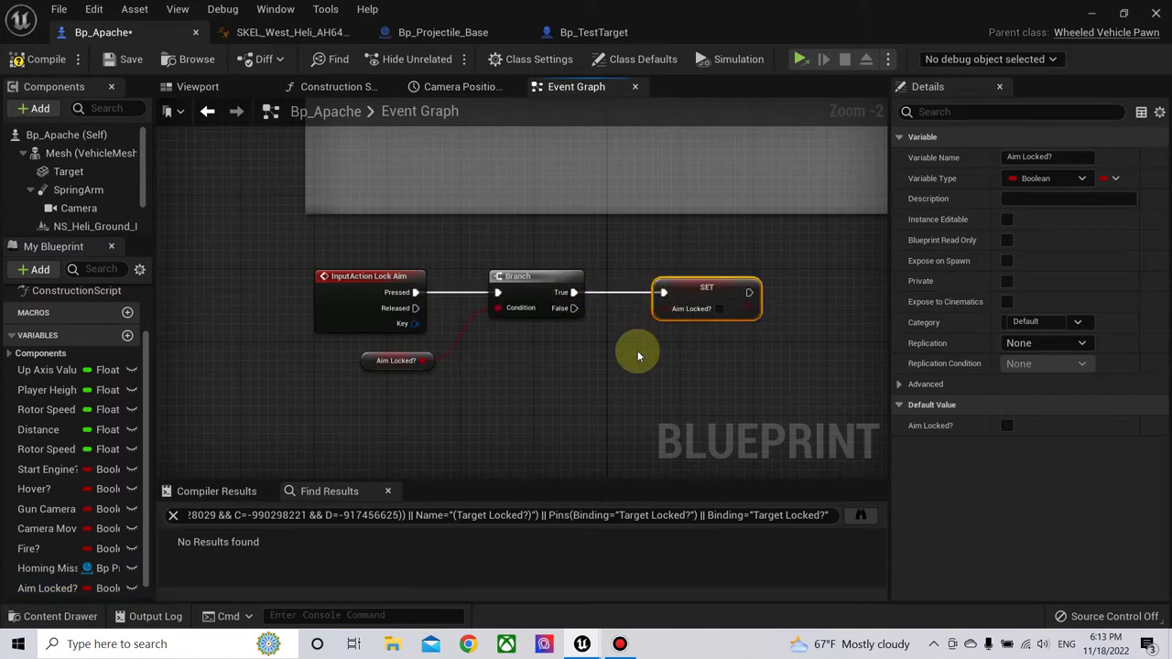
key("ctrl+v")
left_click_drag(703, 364, 722, 347)
left_click_drag(573, 308, 663, 347)
left_click(719, 364)
left_click(37, 62)
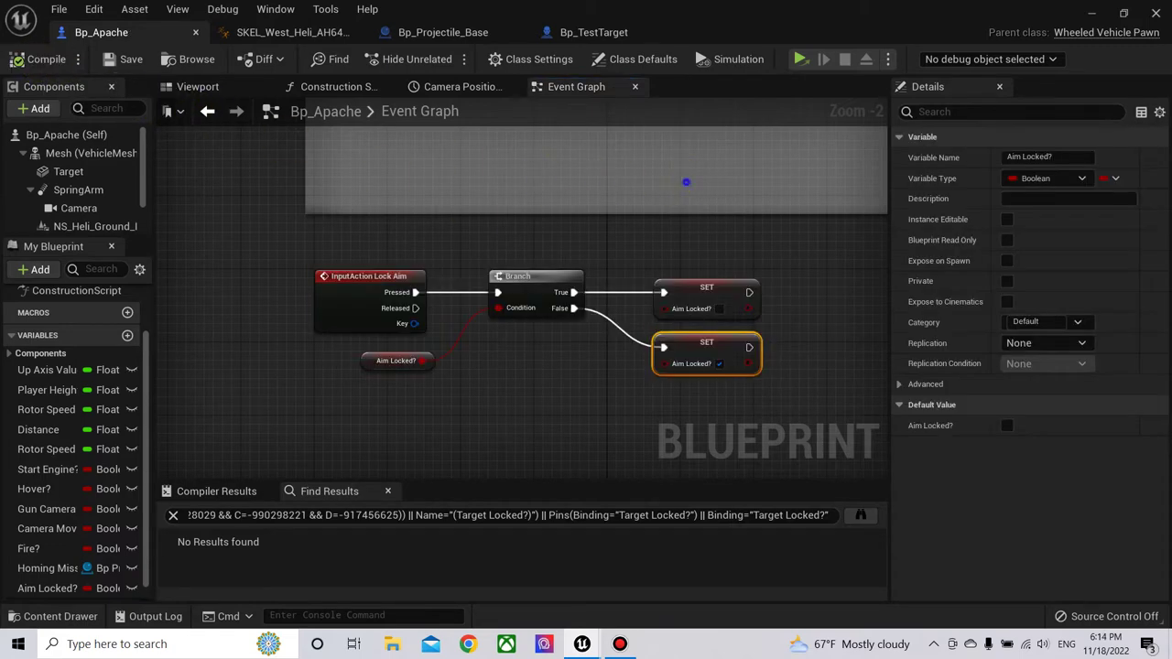
- Pan back to the Break Hit Result and Set World Location targeting nodes
scroll(484, 258, "down", 1)
scroll(527, 211, "down", 2)
right_click_drag(527, 211, 505, 379)
scroll(324, 371, "up", 2)
mouse_move(712, 322)
right_mouse_down()
mouse_move(553, 337)
mouse_move(628, 262)
right_mouse_up()
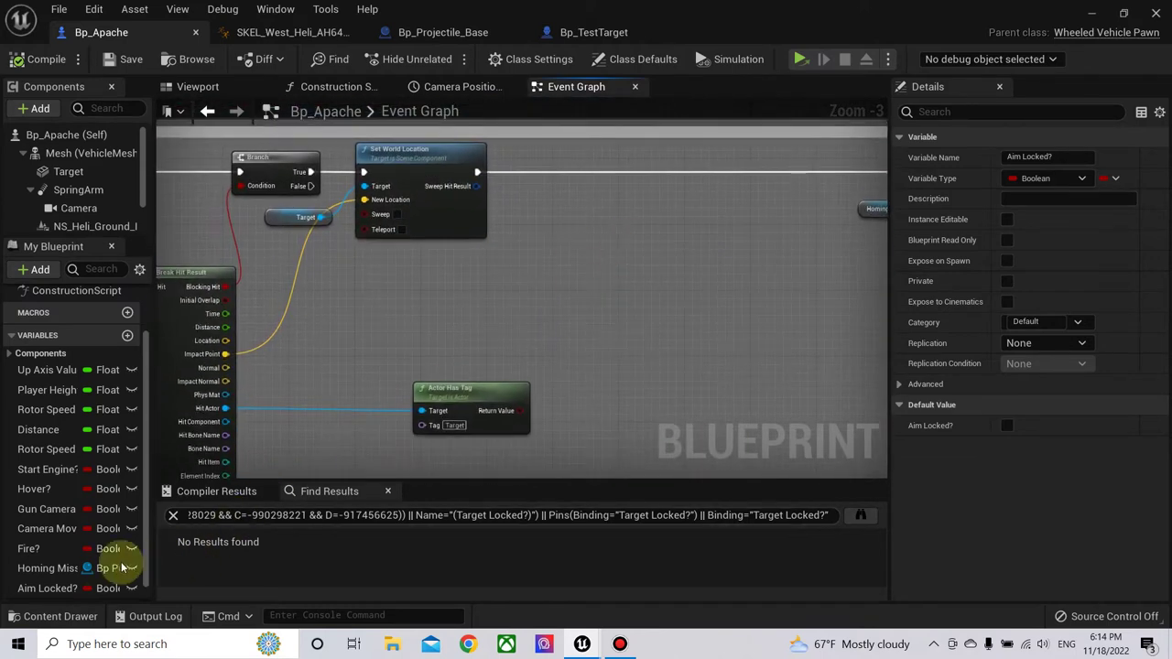
- Feed an Aim Locked? getter into a new AND Boolean node beside Actor Has Tag
mouse_move(48, 587)
left_mouse_down()
mouse_move(423, 306)
mouse_move(568, 292)
left_mouse_up()
left_click(485, 323)
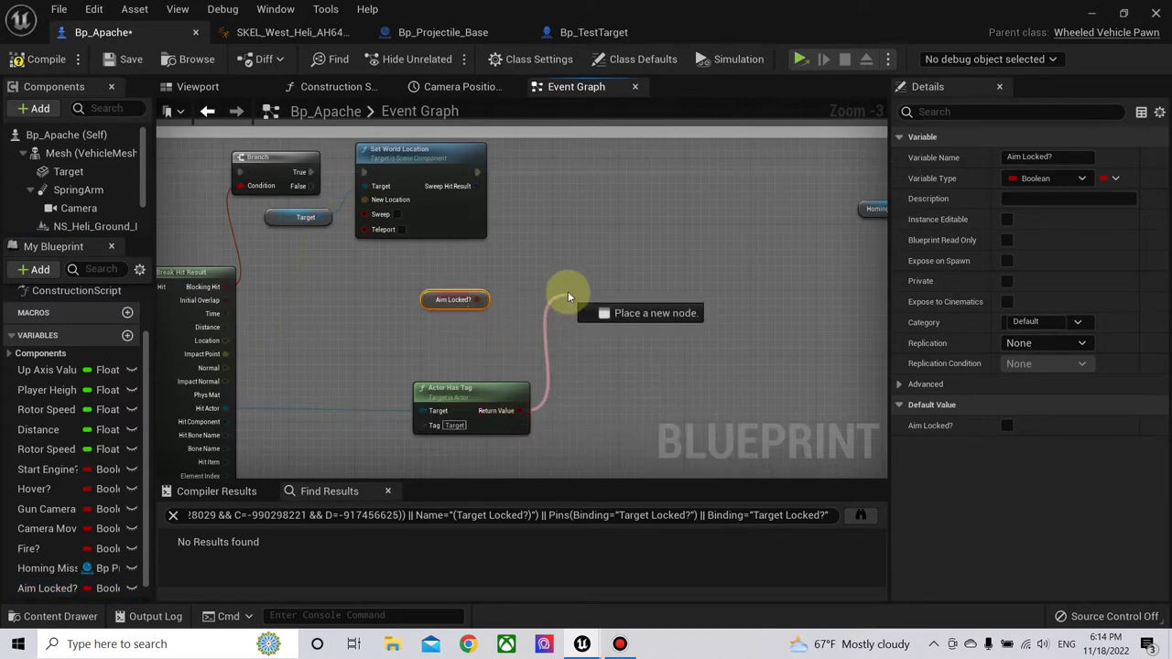
type("and")
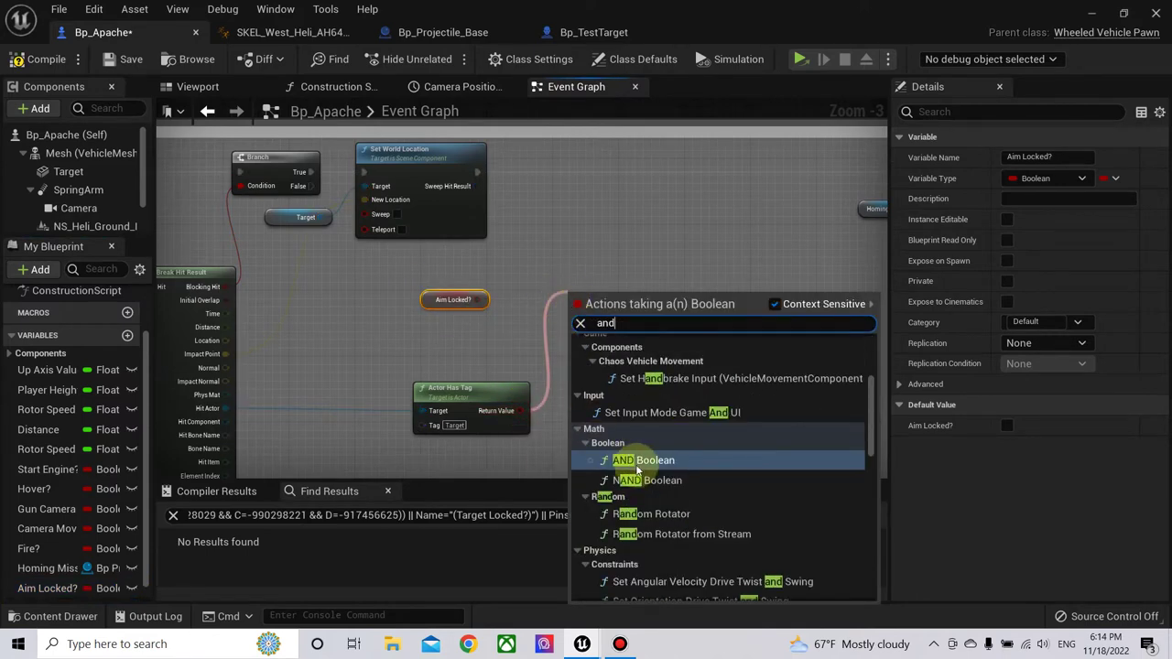
left_click(623, 460)
left_click_drag(476, 300, 578, 301)
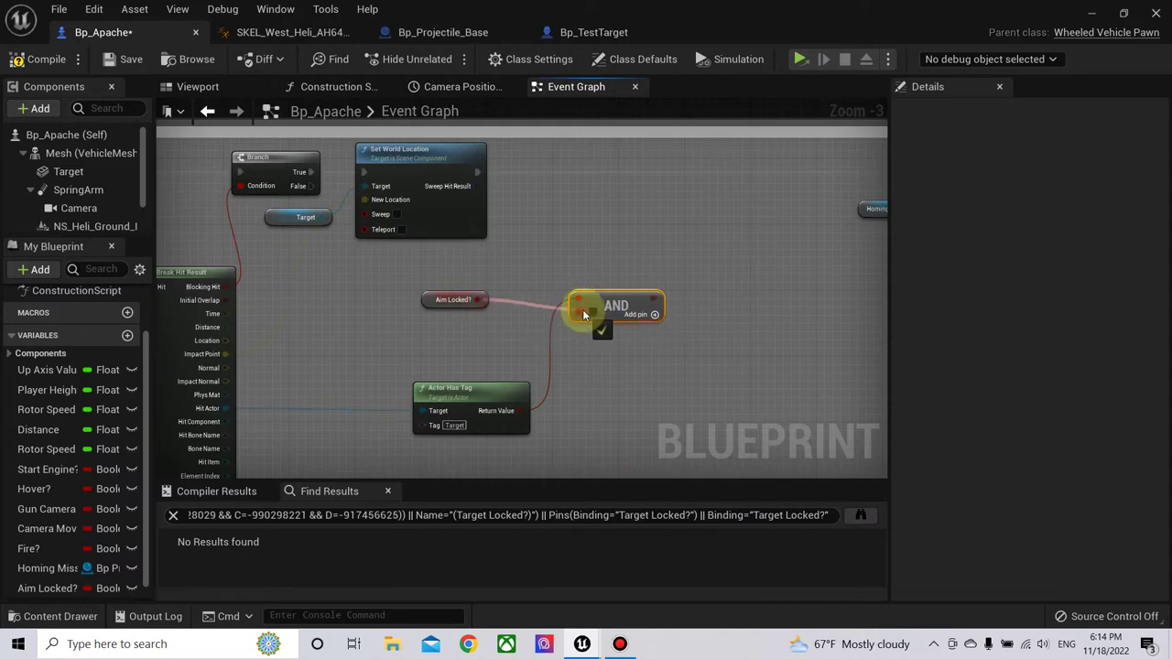
left_click_drag(410, 276, 618, 349)
left_click_drag(609, 305, 567, 354)
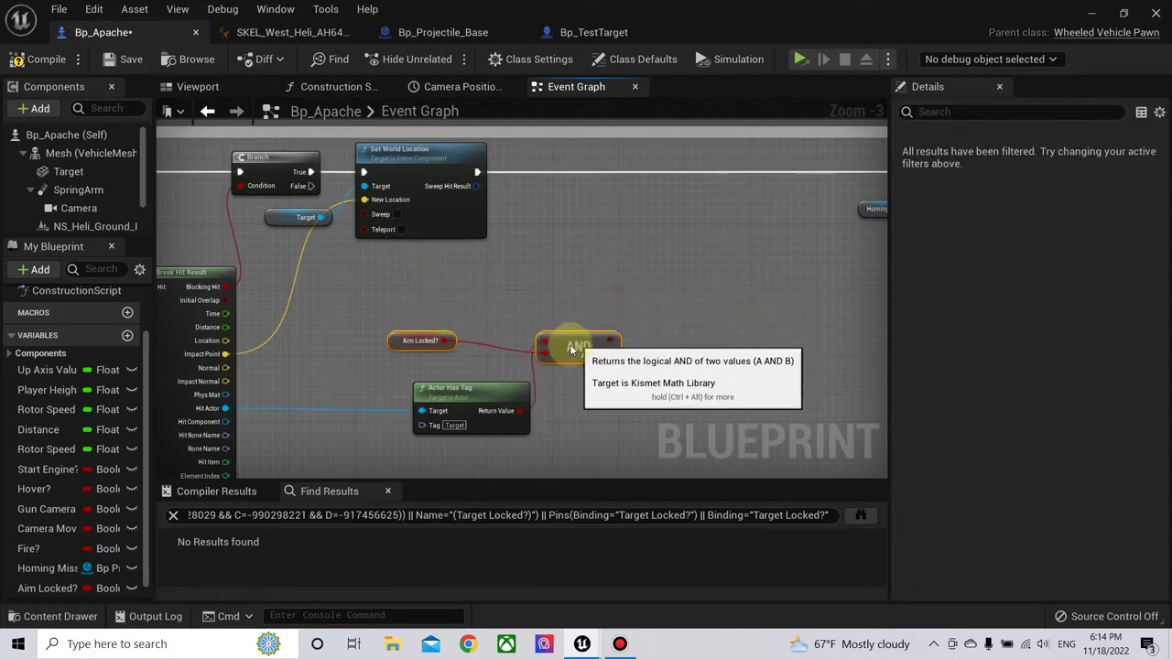
- Promote the AND result to a Target Locked? variable set right after Set World Location
right_click(603, 349)
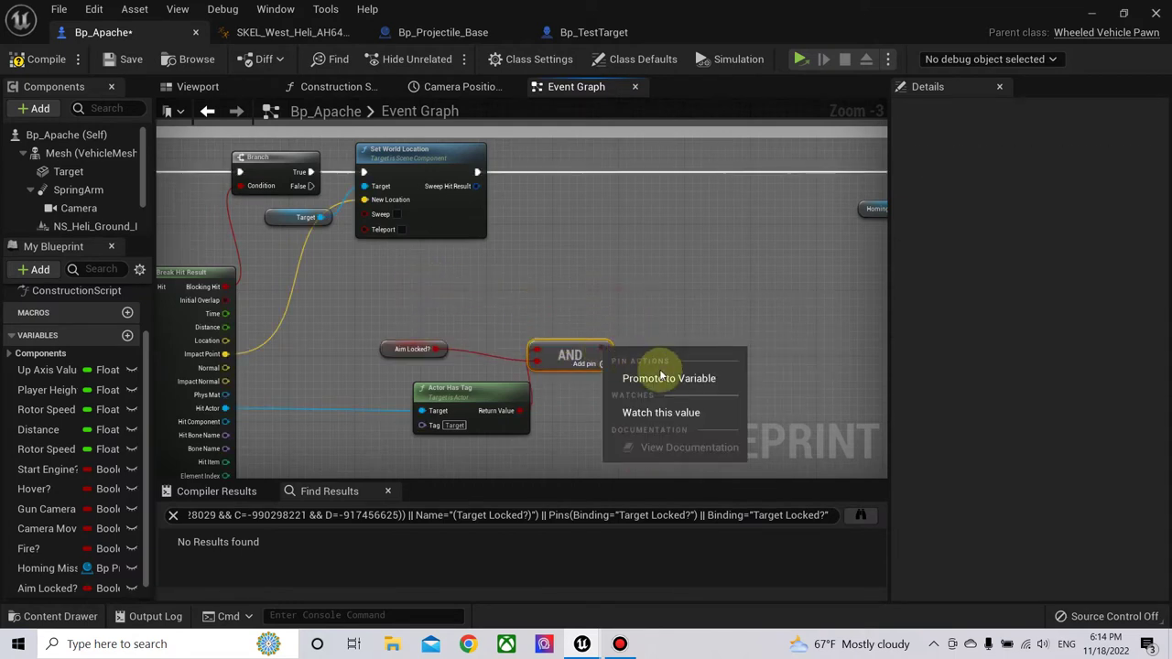
left_click(654, 373)
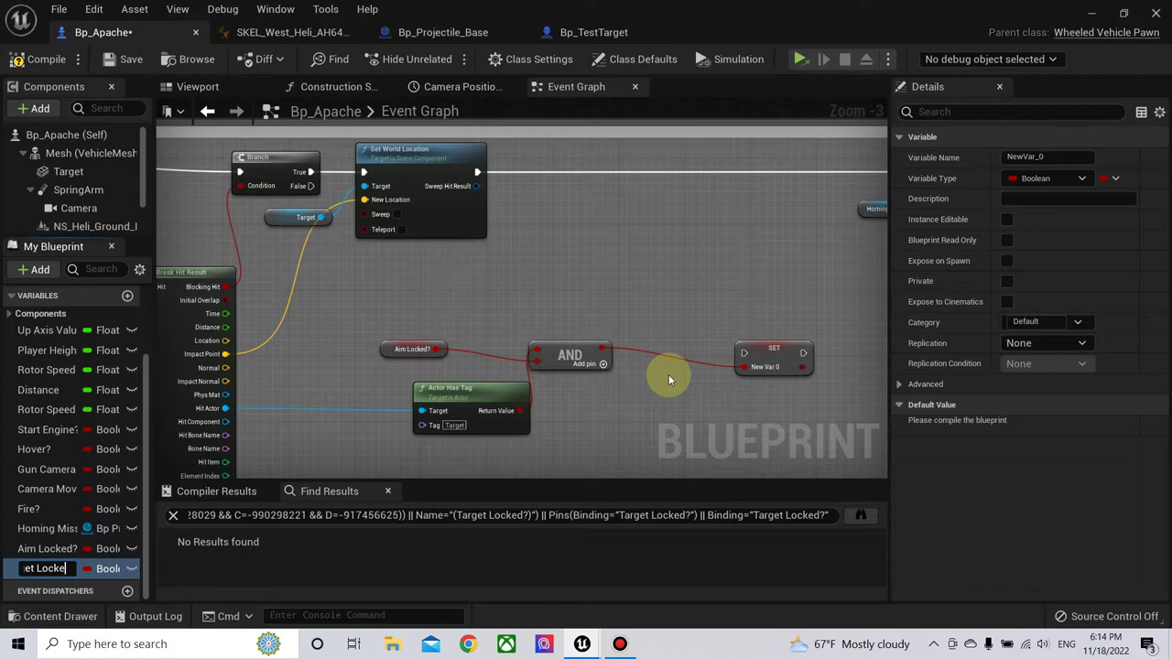
key("Return")
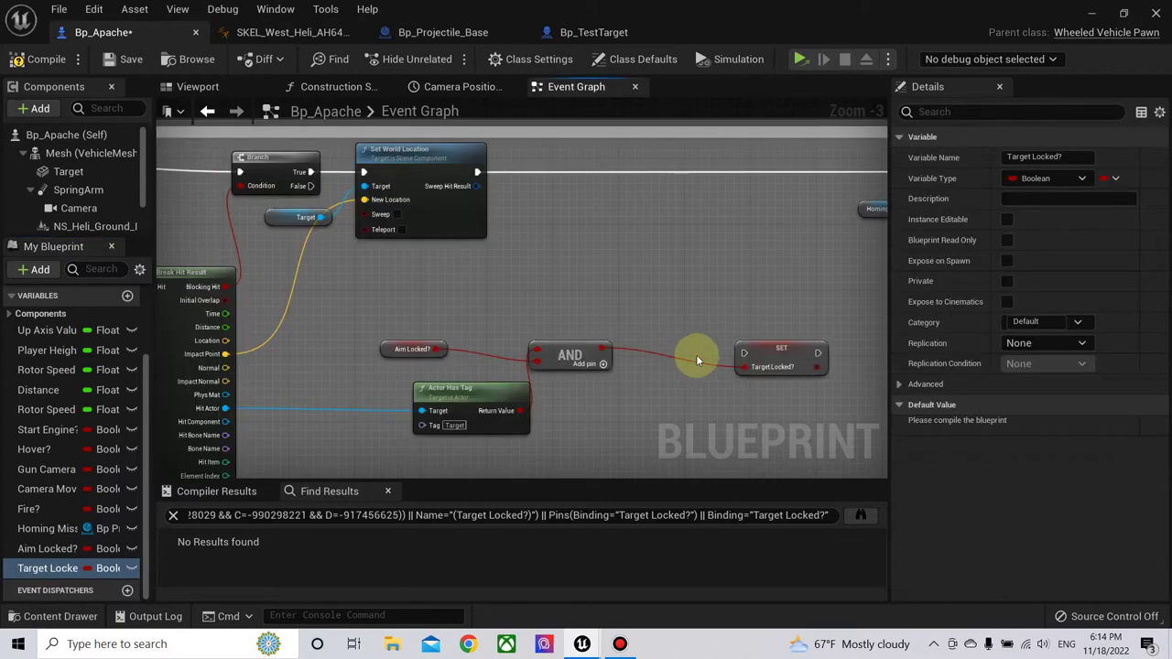
mouse_move(773, 354)
left_mouse_down()
mouse_move(674, 226)
mouse_move(585, 171)
left_mouse_up()
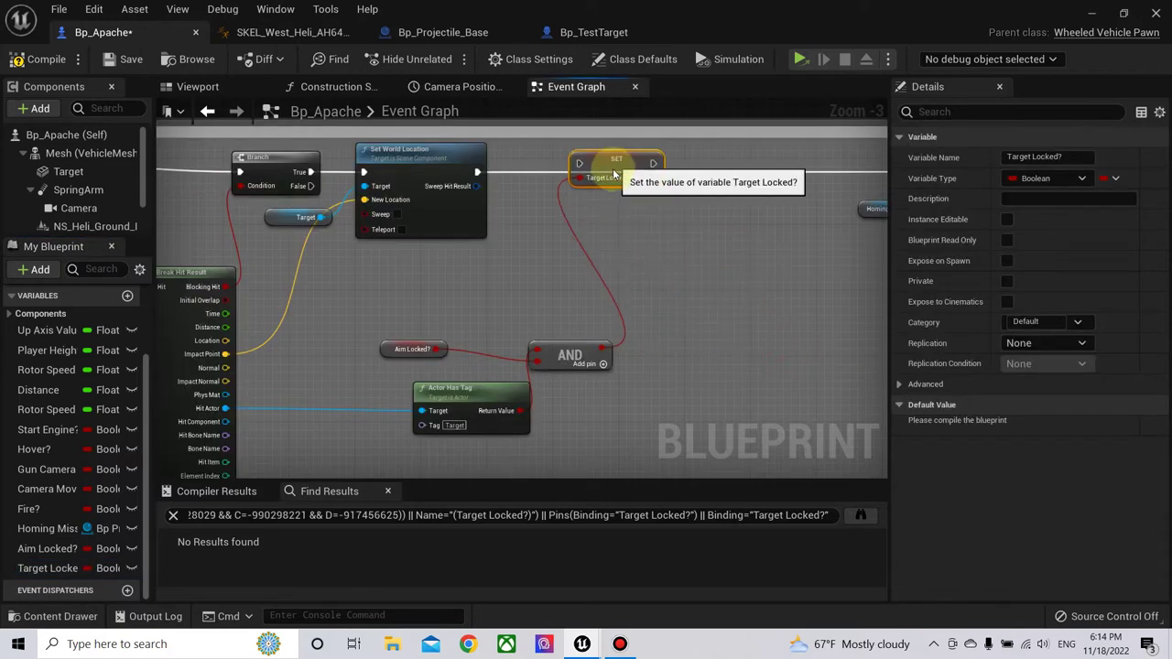
left_click_drag(496, 176, 578, 172)
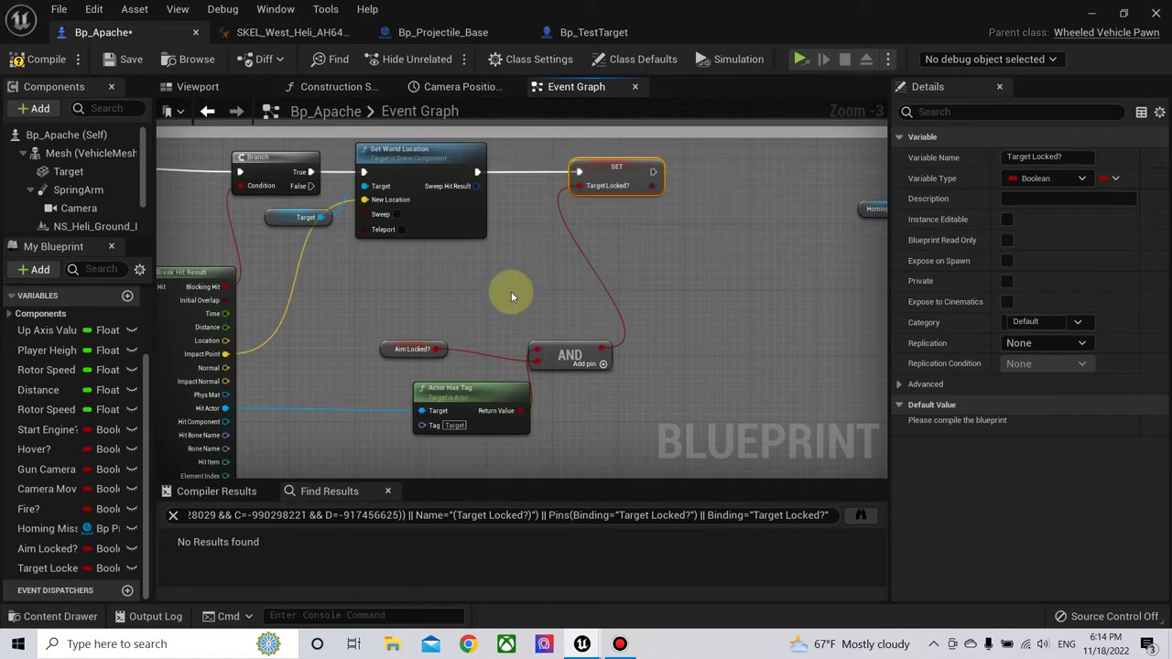
- Tidy the condition nodes and add a Branch driven by Target Locked? after its setter
left_click_drag(552, 434, 376, 316)
left_click_drag(569, 355, 537, 289)
mouse_move(656, 261)
right_mouse_down()
mouse_move(582, 334)
mouse_move(520, 368)
right_mouse_up()
left_click_drag(508, 306, 543, 304)
type("bran")
left_click(599, 384)
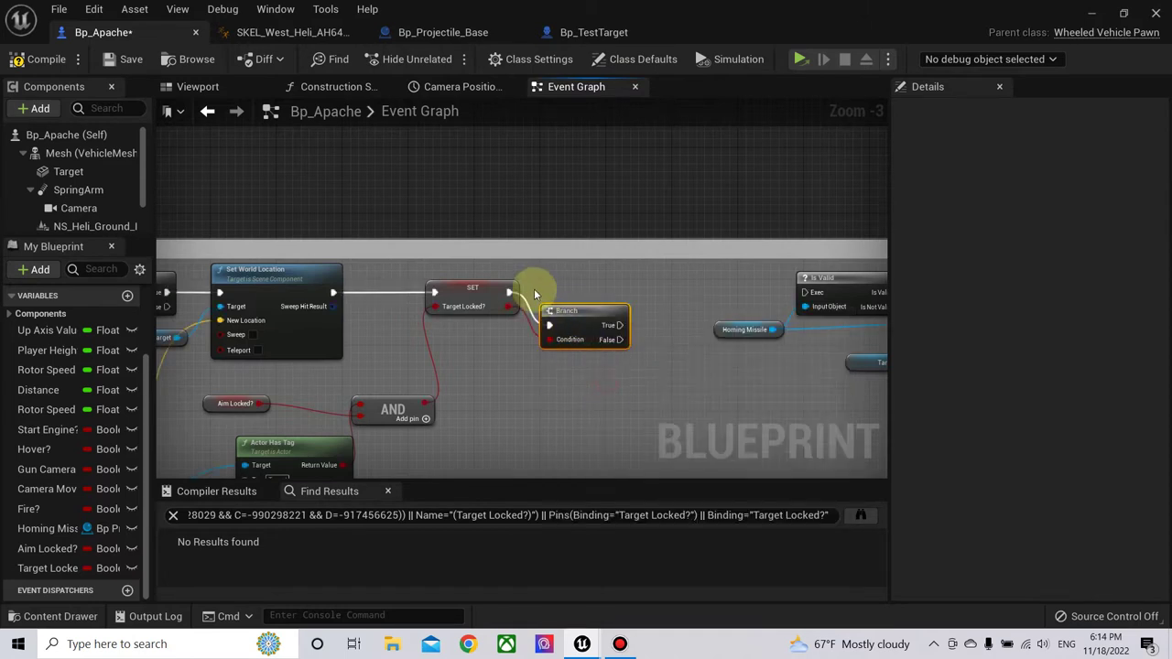
left_click_drag(574, 314, 574, 280)
right_click_drag(589, 360, 628, 279)
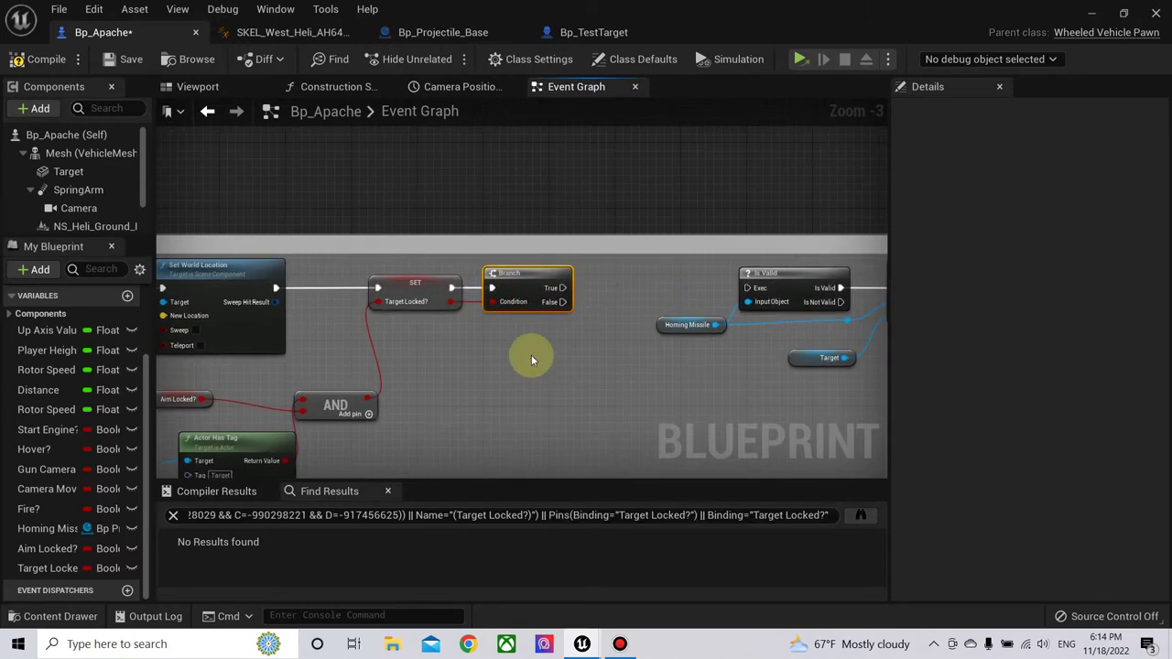
right_click_drag(541, 321, 700, 270)
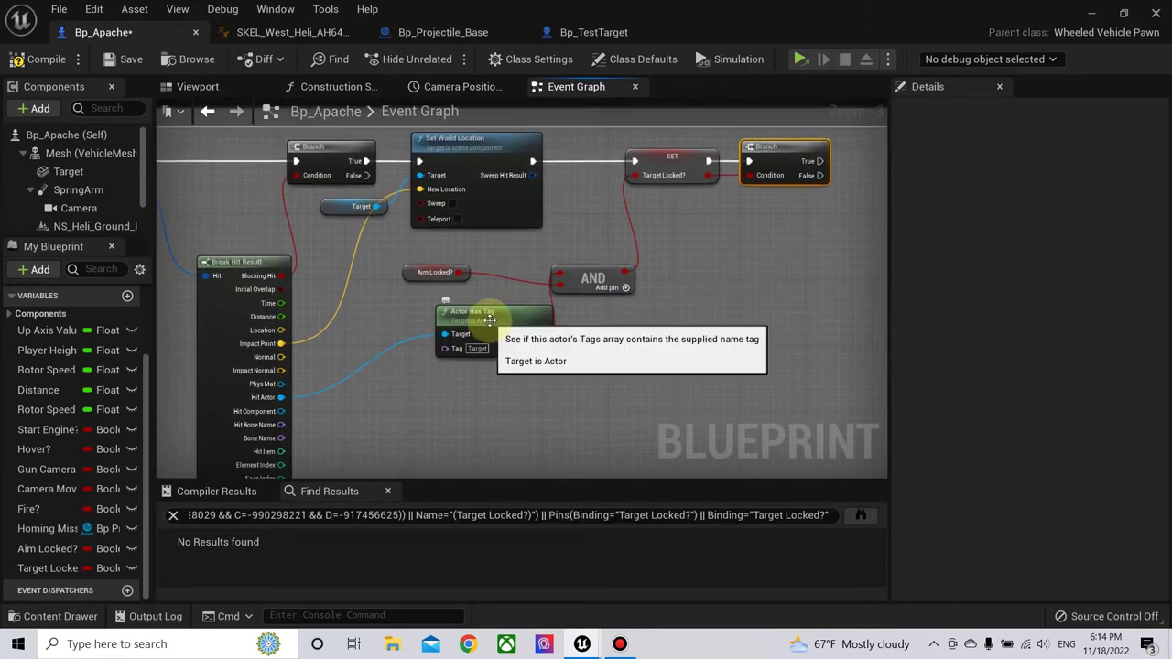
left_click_drag(278, 399, 607, 409)
- Promote the hit actor's Get Actor Location result to a vector variable named Target Location
type("get a")
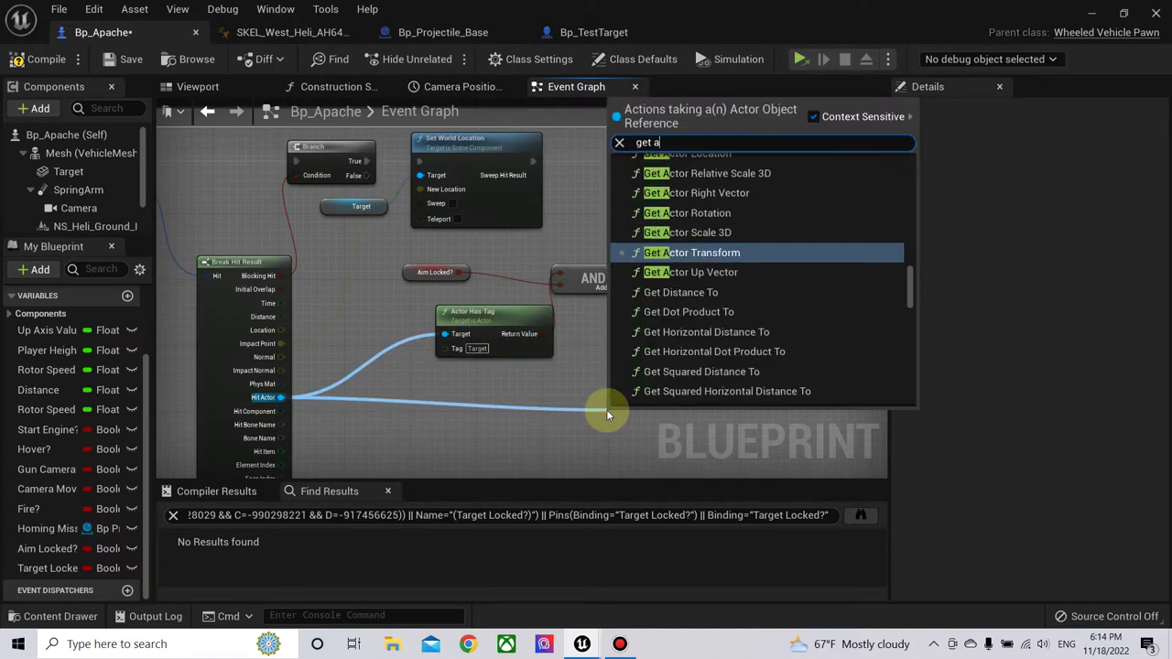
type("ctor lo")
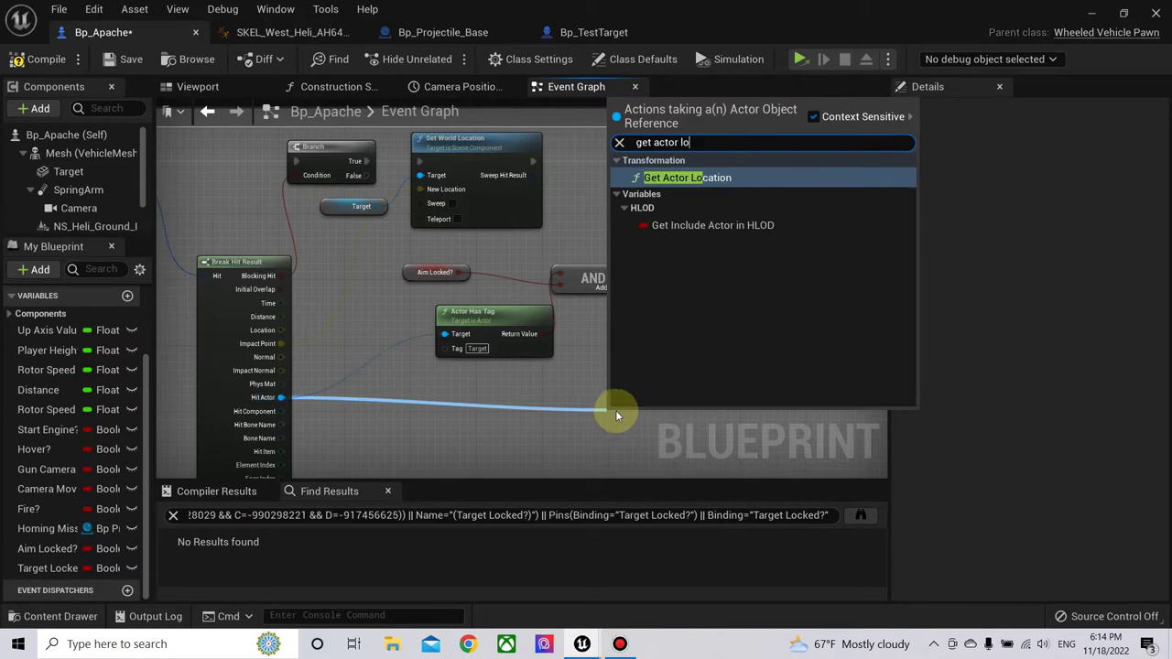
left_click(728, 178)
left_click_drag(656, 423, 630, 374)
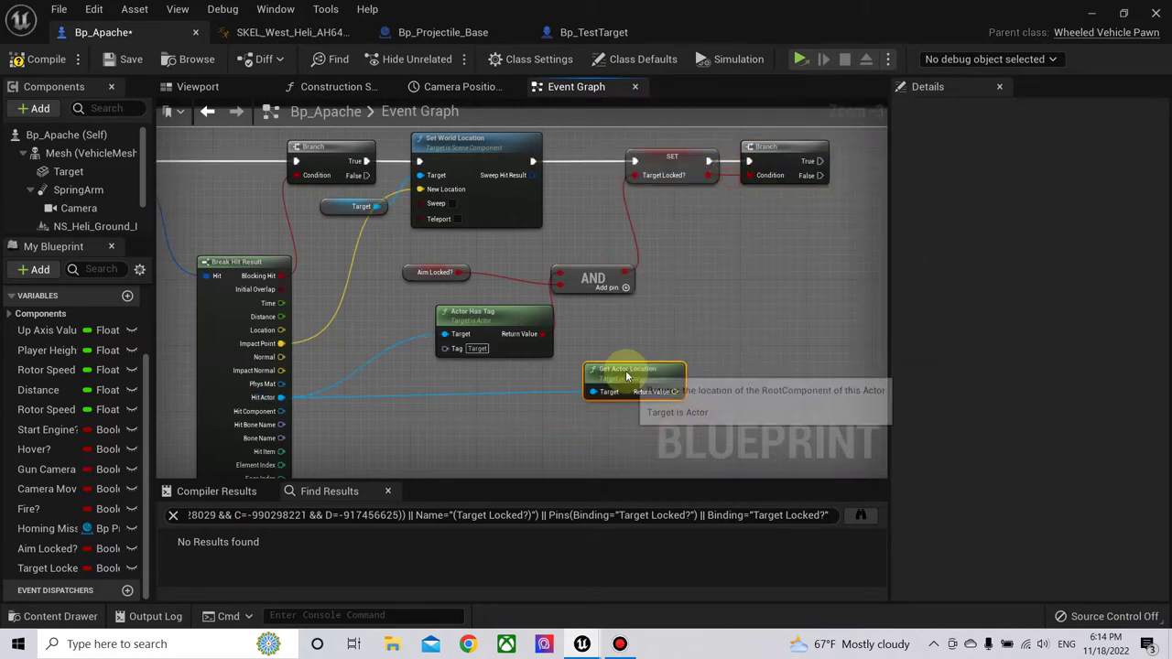
right_click(675, 391)
left_click(740, 428)
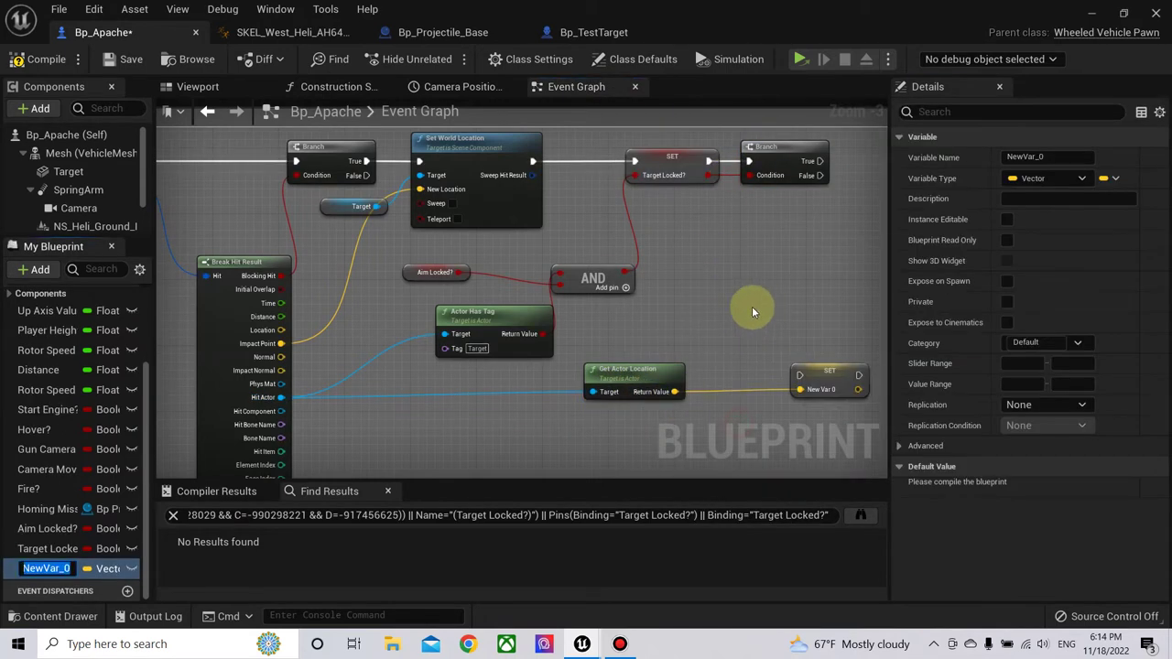
right_click_drag(753, 309, 528, 354)
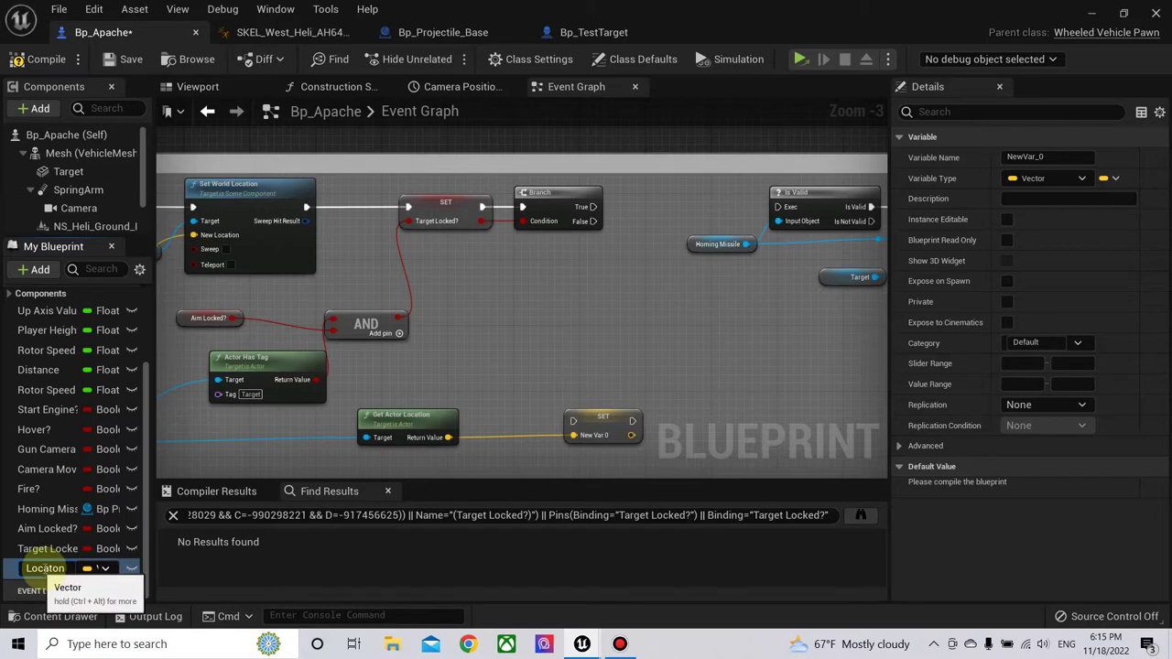
key("Return")
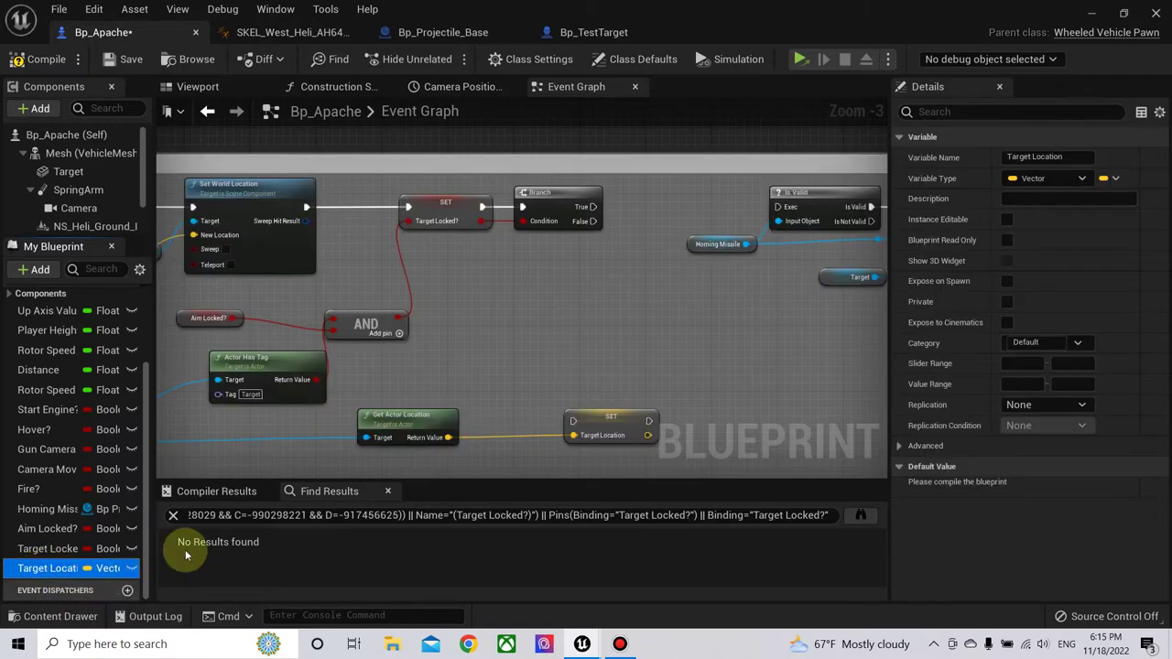
right_click_drag(612, 415, 501, 448)
- Chain Branch True → SET Target Location → Is Valid, feed in the actor location, and save
left_click_drag(501, 449, 510, 236)
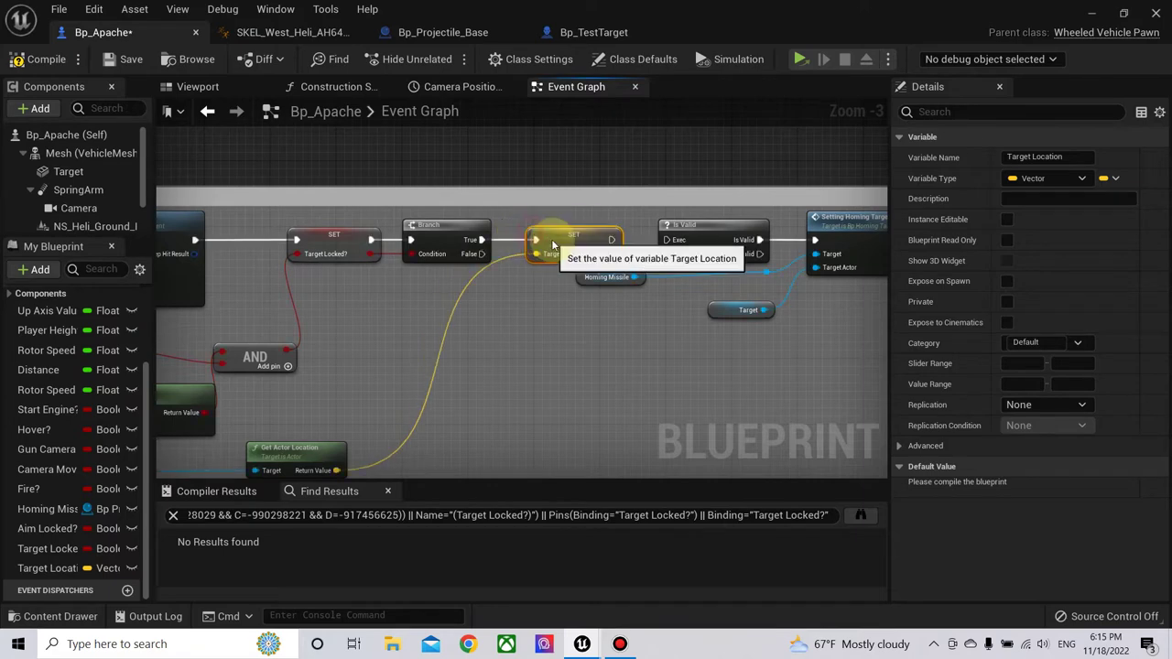
left_click_drag(667, 240, 613, 240)
left_click(612, 240, "alt")
left_click(535, 254, "alt")
left_click(480, 240, "alt")
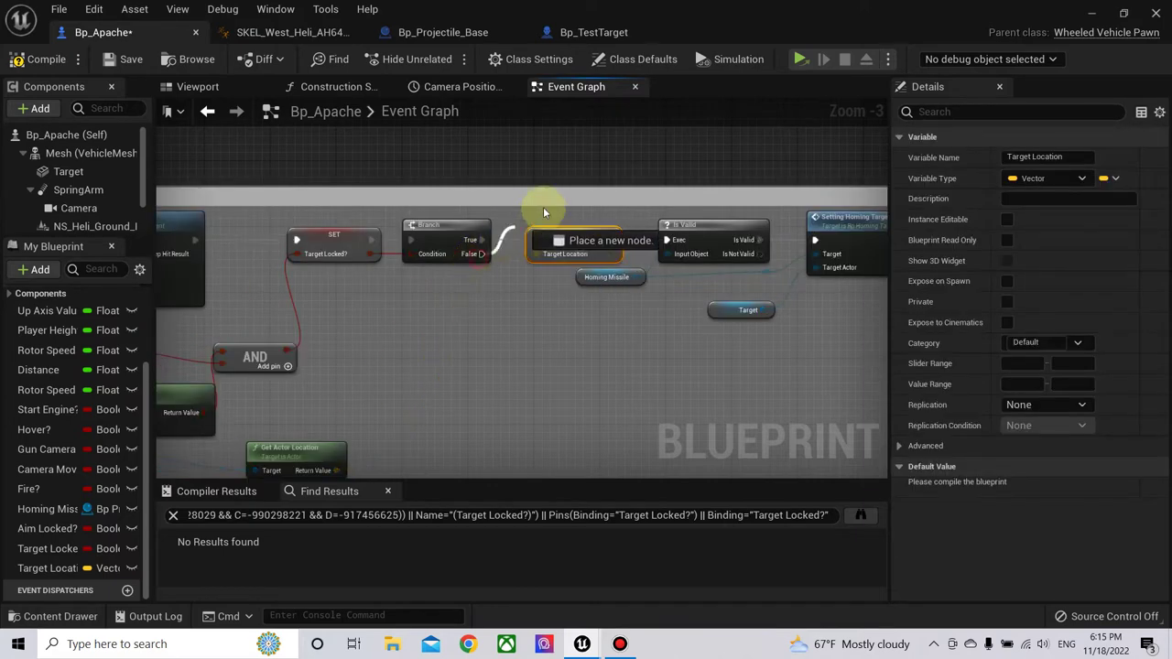
left_click_drag(612, 240, 666, 240)
left_click_drag(535, 253, 336, 470)
mouse_move(481, 240)
left_mouse_down()
mouse_move(536, 240)
mouse_move(510, 220)
mouse_move(648, 217)
left_mouse_up()
left_click(499, 254)
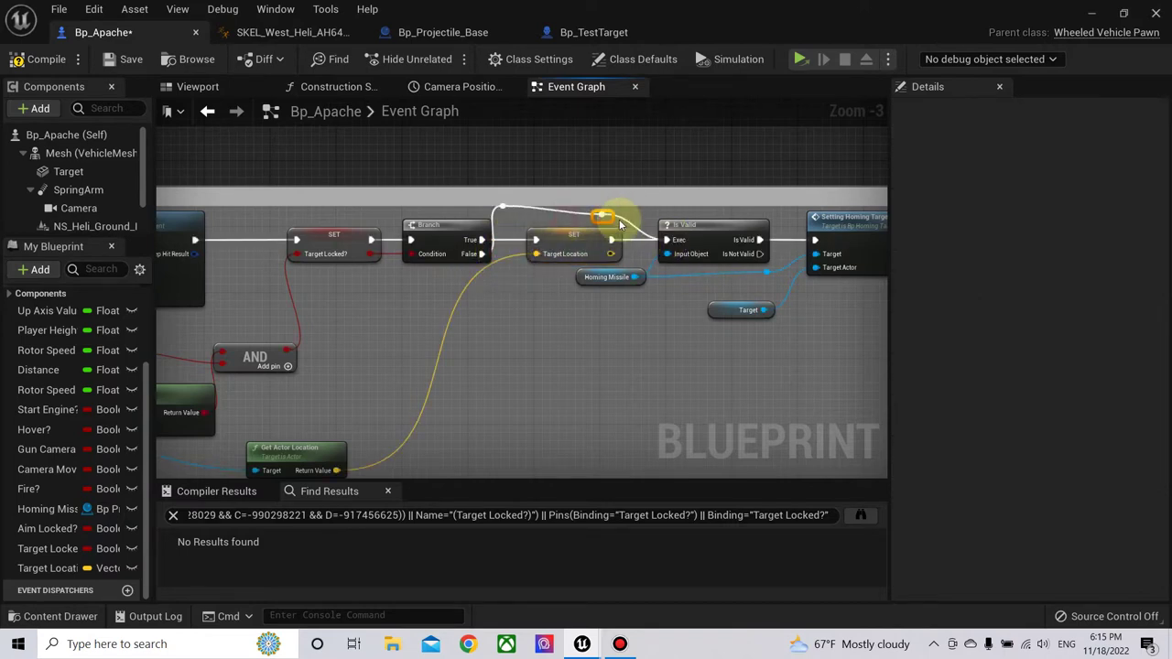
left_click(116, 59)
- Move the Is Valid and homing missile target nodes further right to make room
mouse_move(387, 349)
right_mouse_down()
mouse_move(639, 243)
mouse_move(346, 312)
right_mouse_up()
right_click_drag(197, 316, 285, 324)
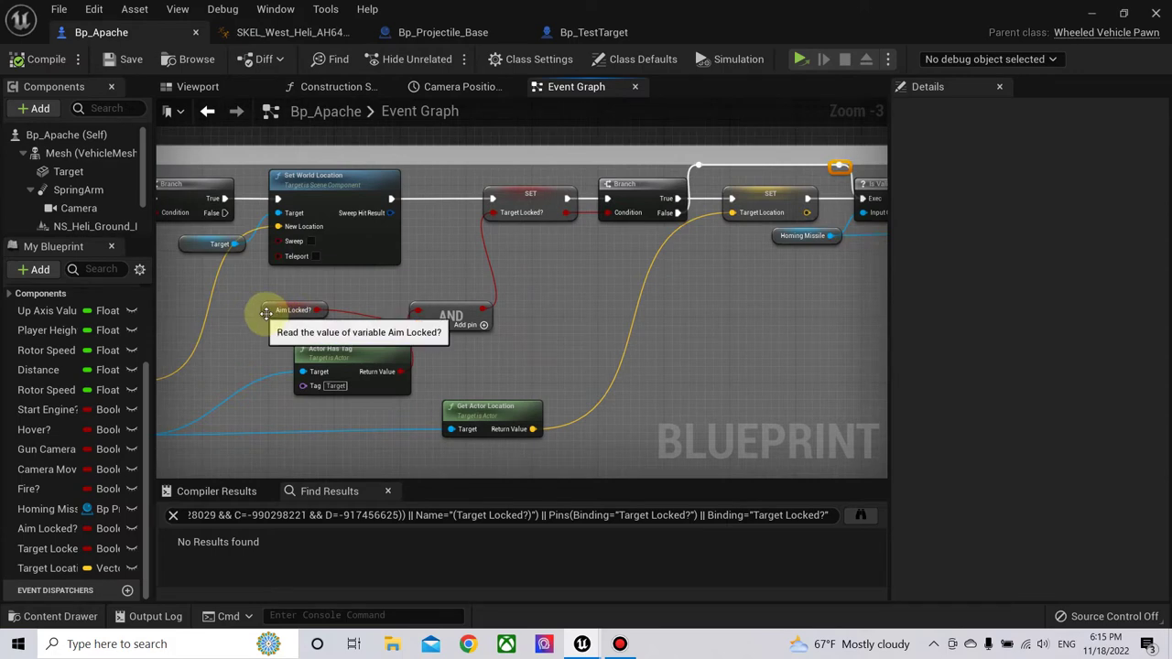
left_click_drag(289, 321, 335, 339)
right_click_drag(516, 318, 341, 320)
scroll(422, 333, "down", 1)
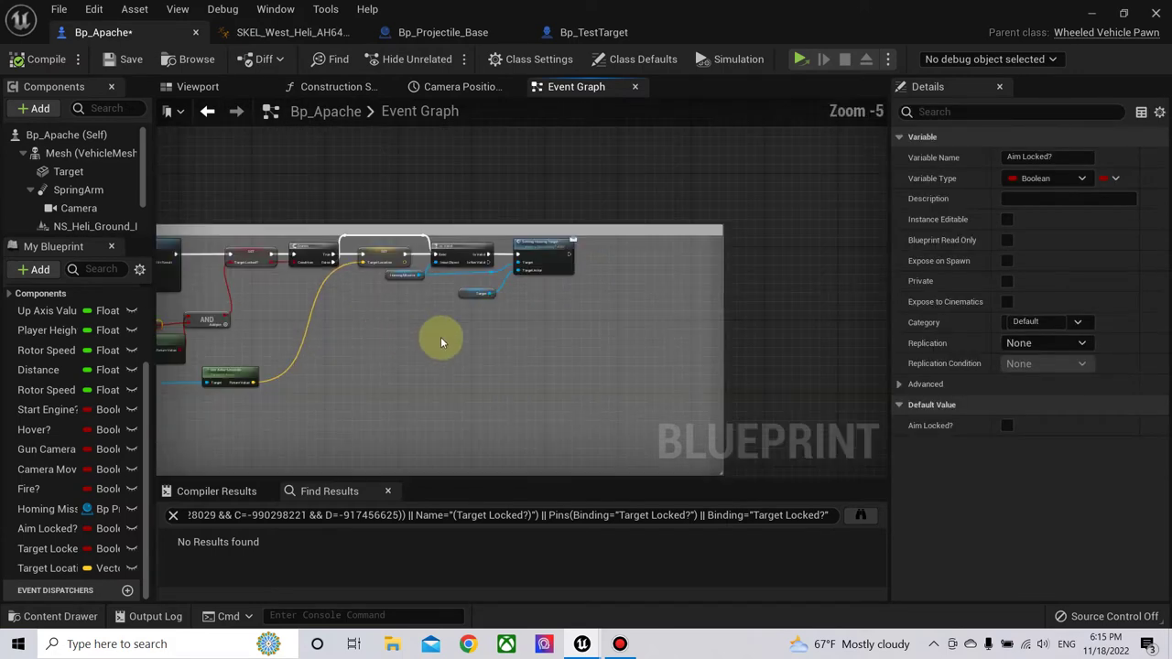
mouse_move(431, 348)
right_mouse_down()
mouse_move(577, 332)
mouse_move(388, 358)
right_mouse_up()
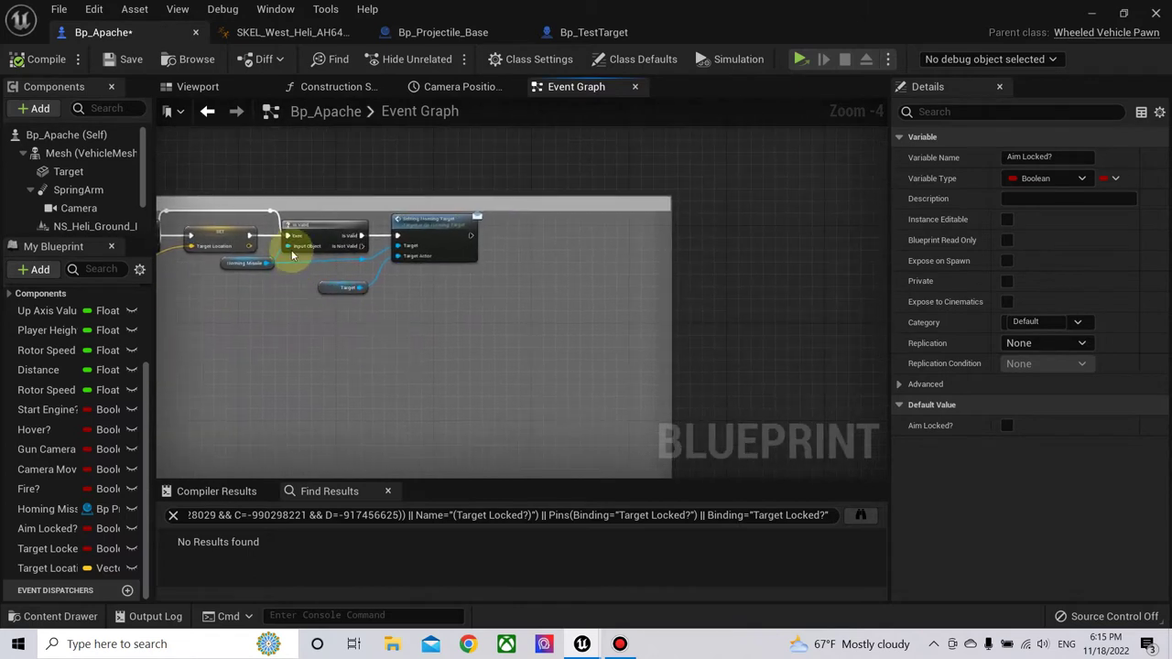
left_click_drag(264, 316, 452, 220)
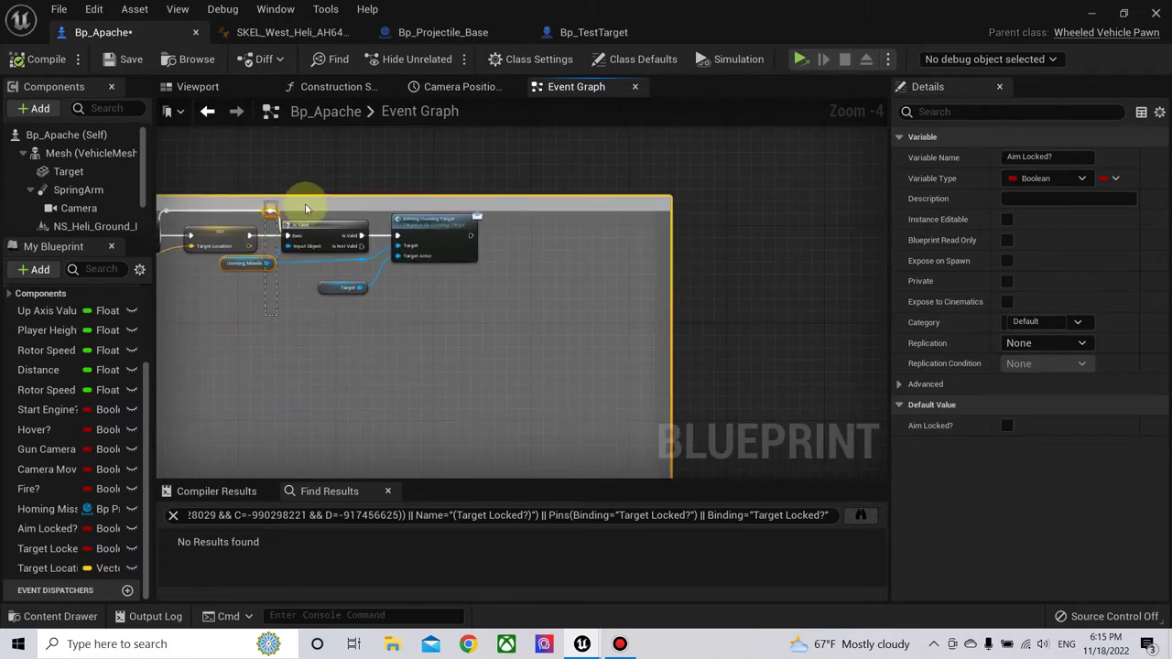
left_click_drag(451, 220, 625, 225)
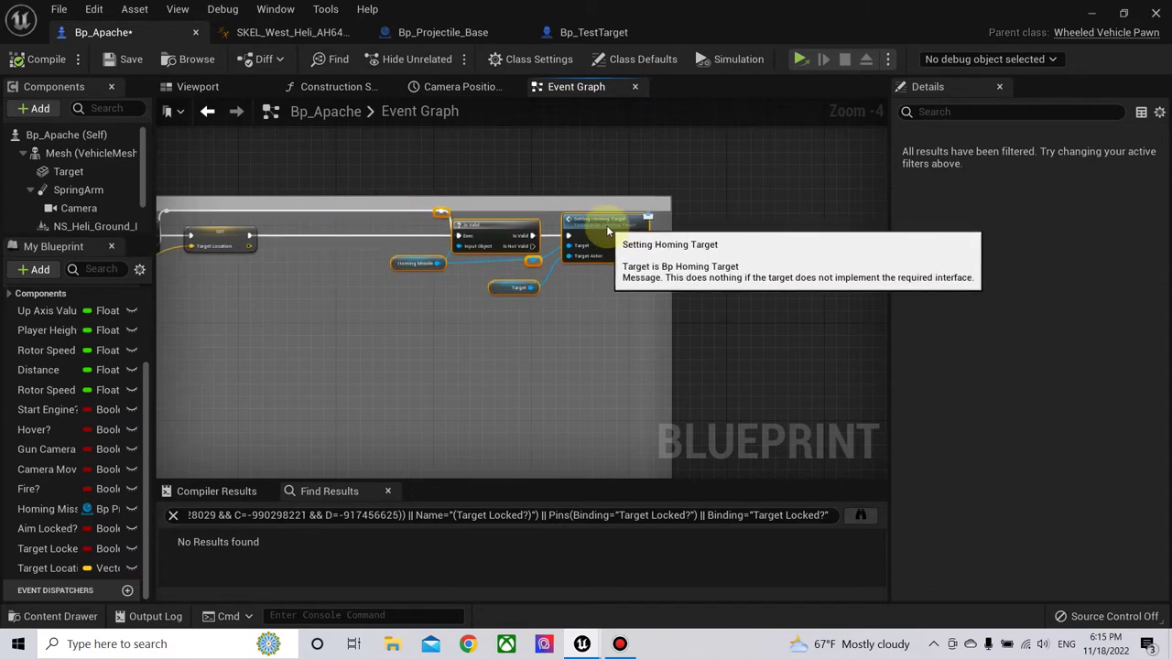
right_click_drag(524, 358, 552, 319)
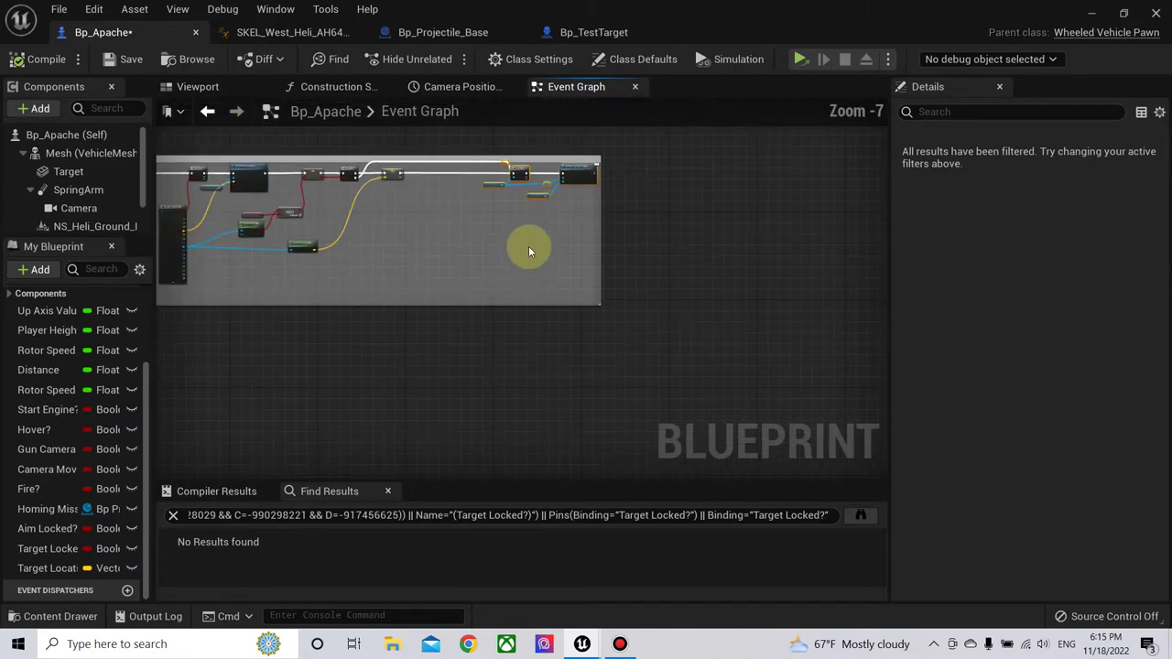
- Add a new custom event node to the Event Graph, first named with a typo
right_click_drag(617, 240, 370, 272)
right_click(370, 271)
type("custom")
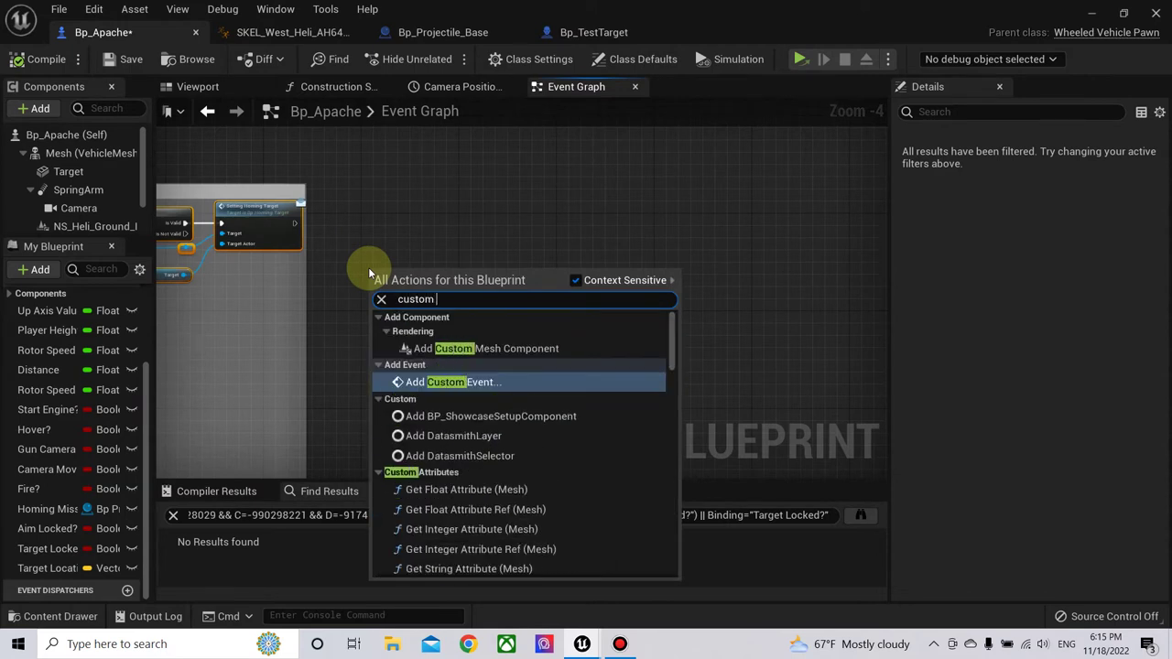
type("ev")
type("t")
left_click(441, 334)
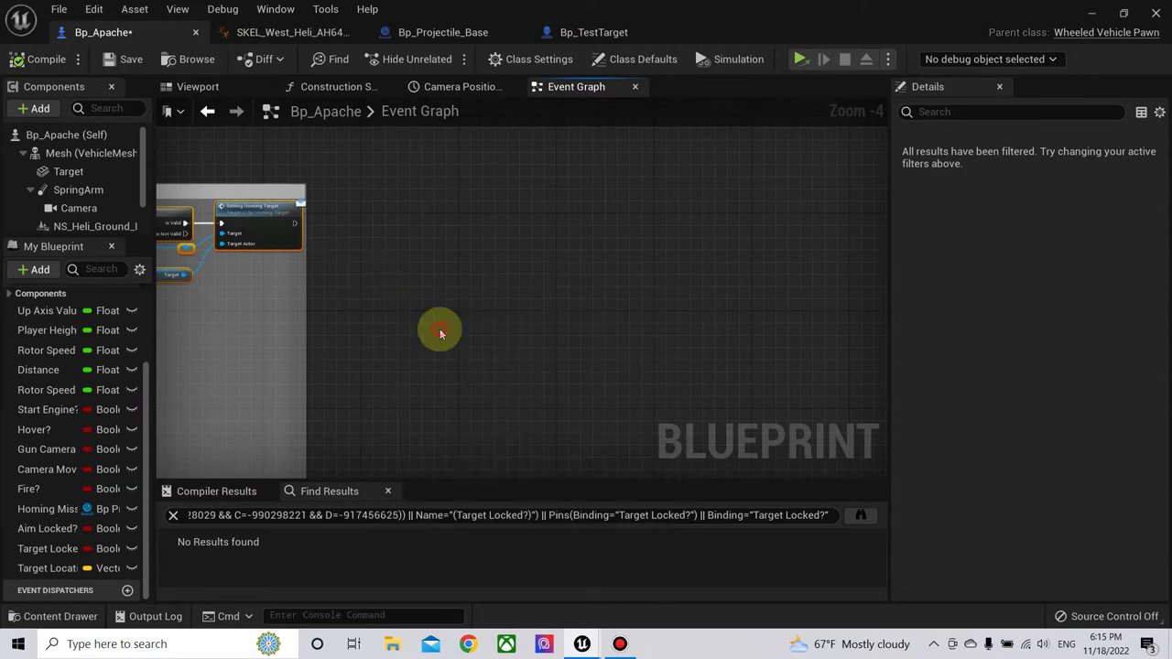
type("Ca")
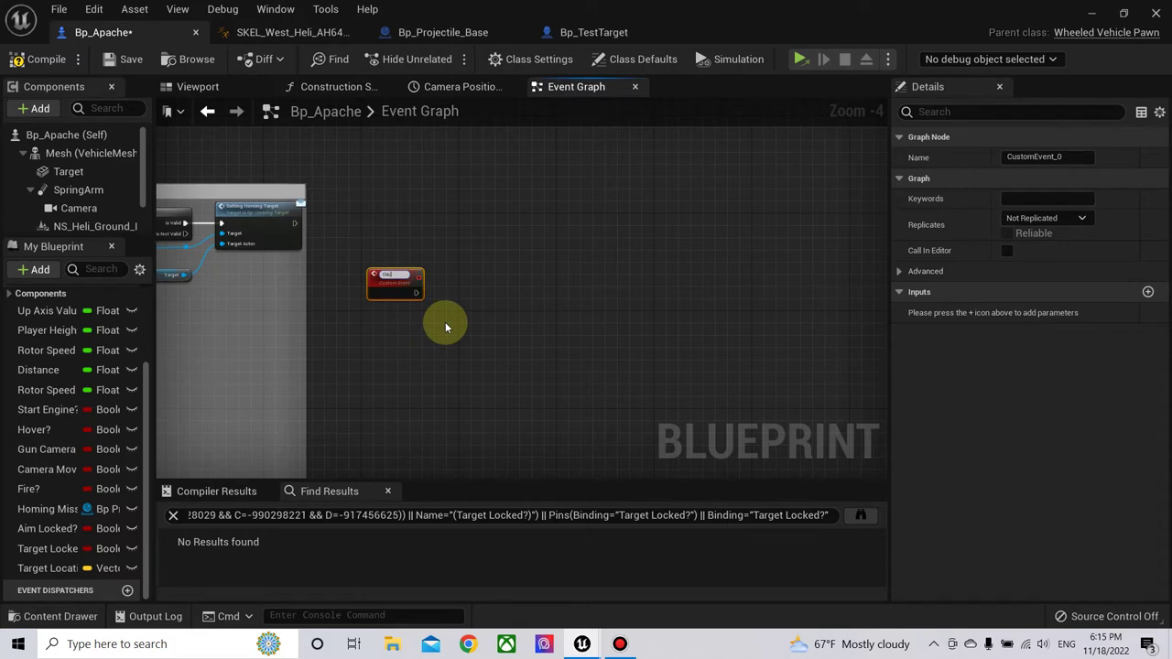
type("ckTarirection")
key("Return")
- Correct the custom event's name to Calculate Direction in the Details panel
scroll(369, 295, "up", 4)
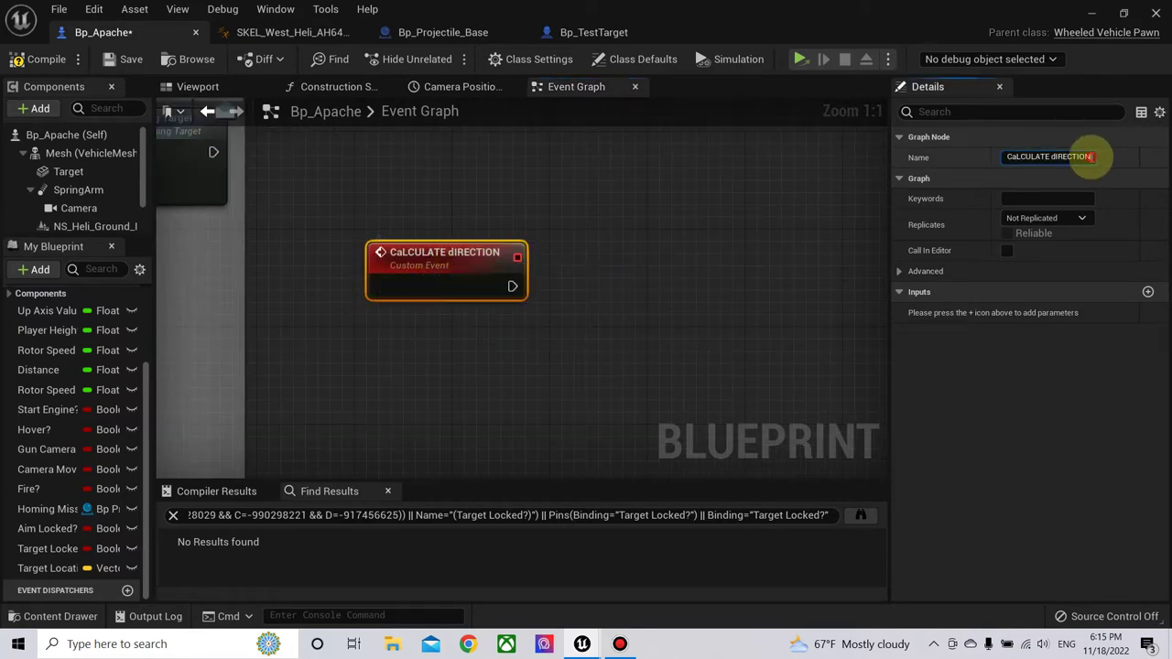
left_click_drag(1095, 157, 906, 189)
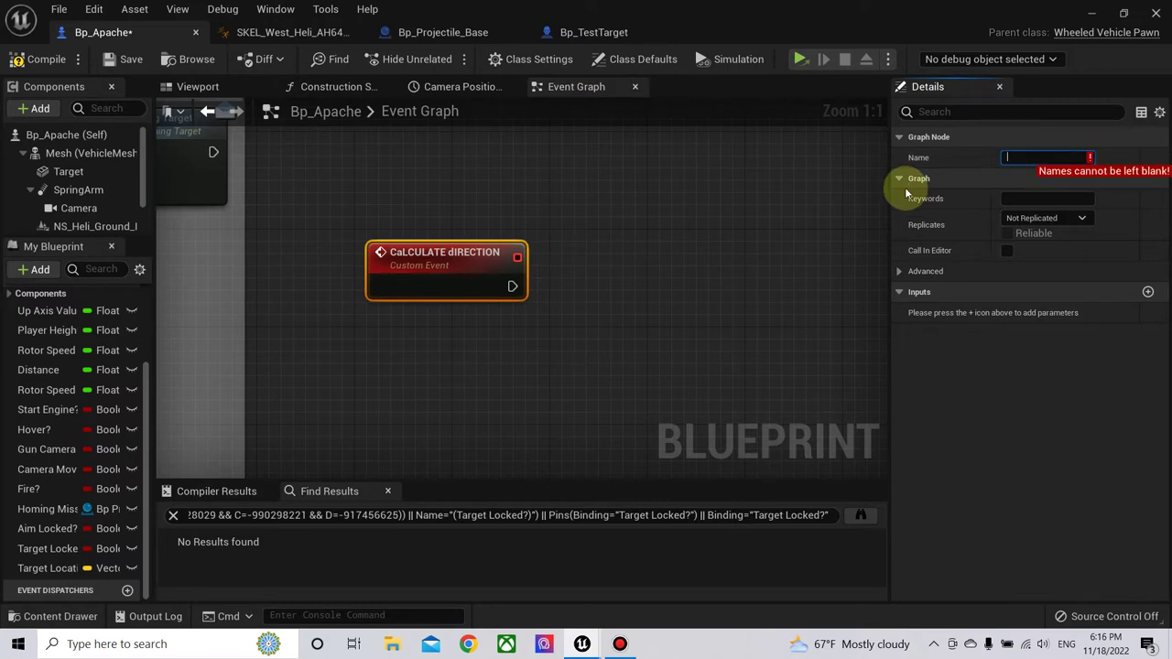
type("c")
key("BackSpace")
type("culate Direction")
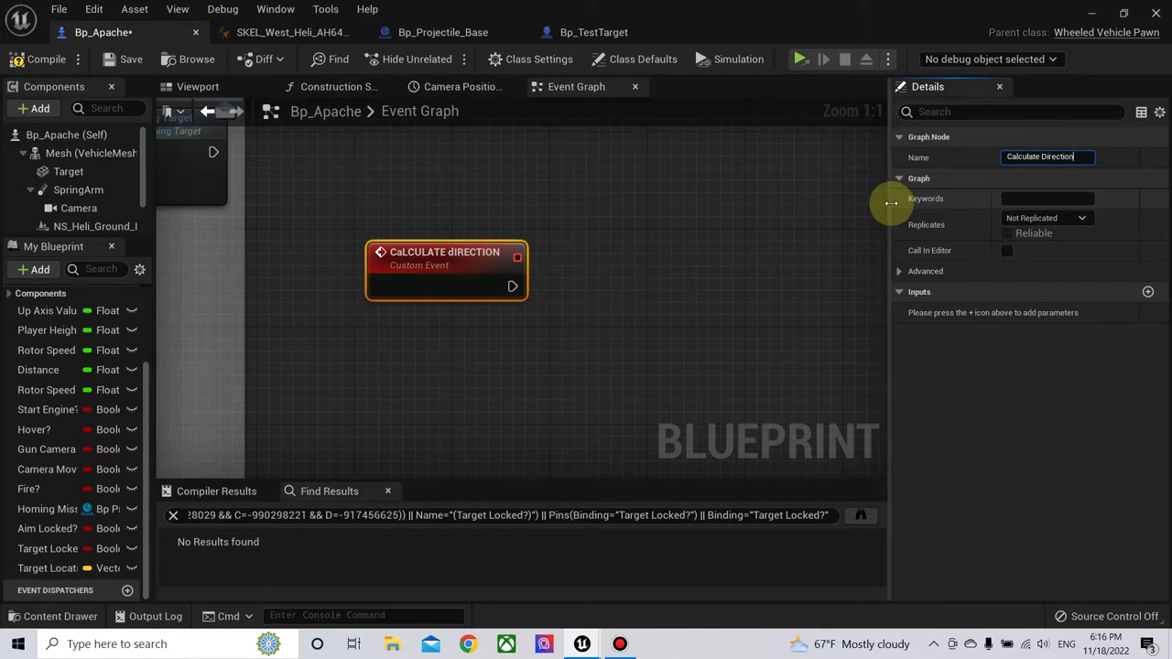
key("Return")
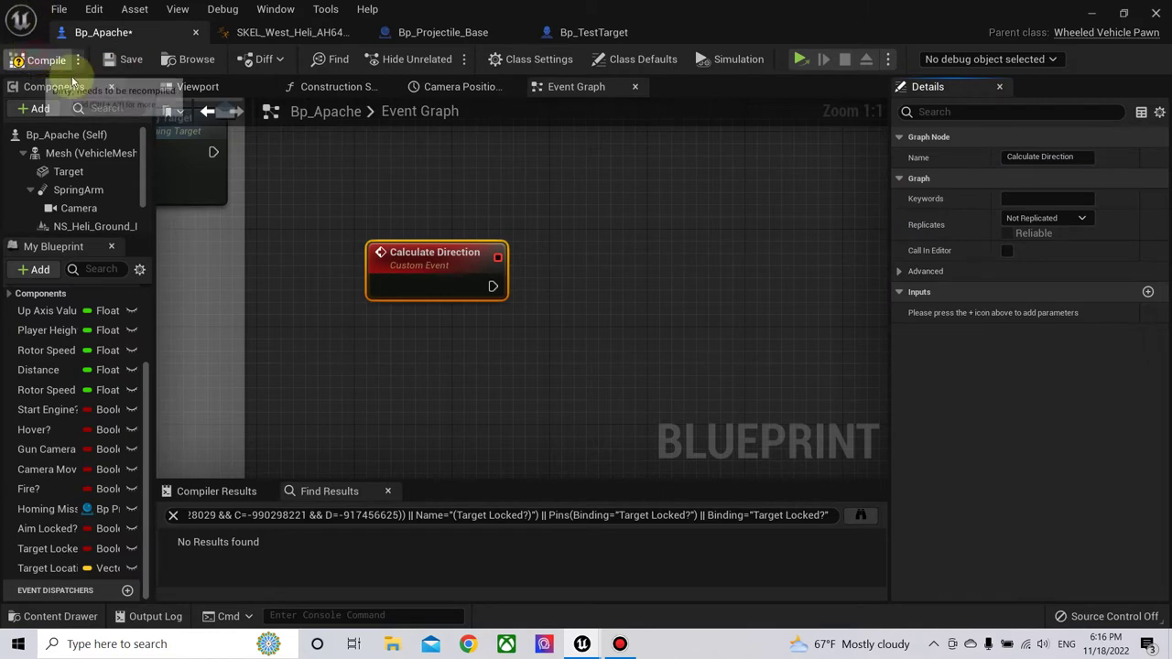
scroll(439, 206, "down", 2)
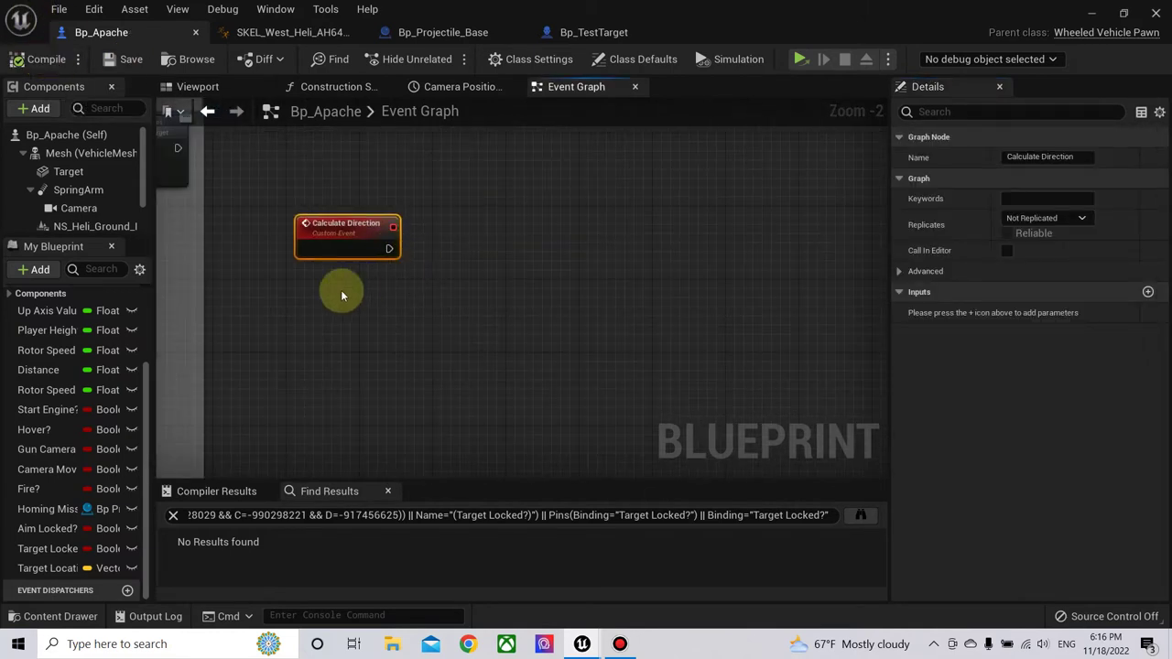
right_click_drag(331, 307, 340, 349)
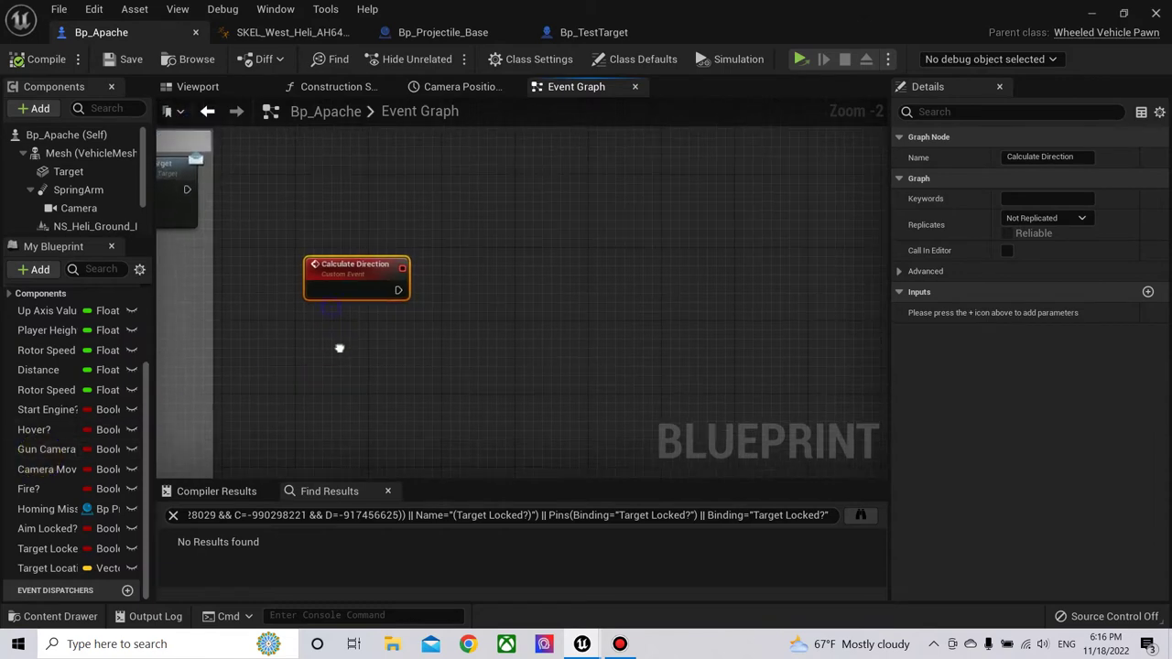
- Add Find Look at Rotation with Get Actor Location as Start and Target Location as Target
right_click(431, 368)
type("fin")
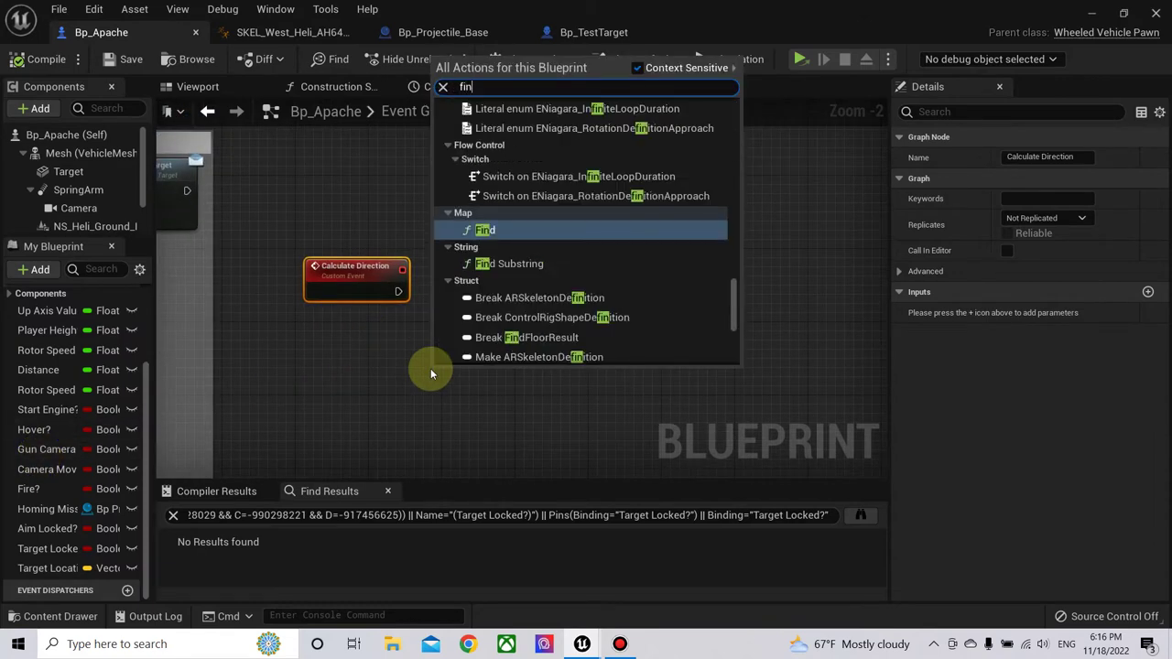
type("d at")
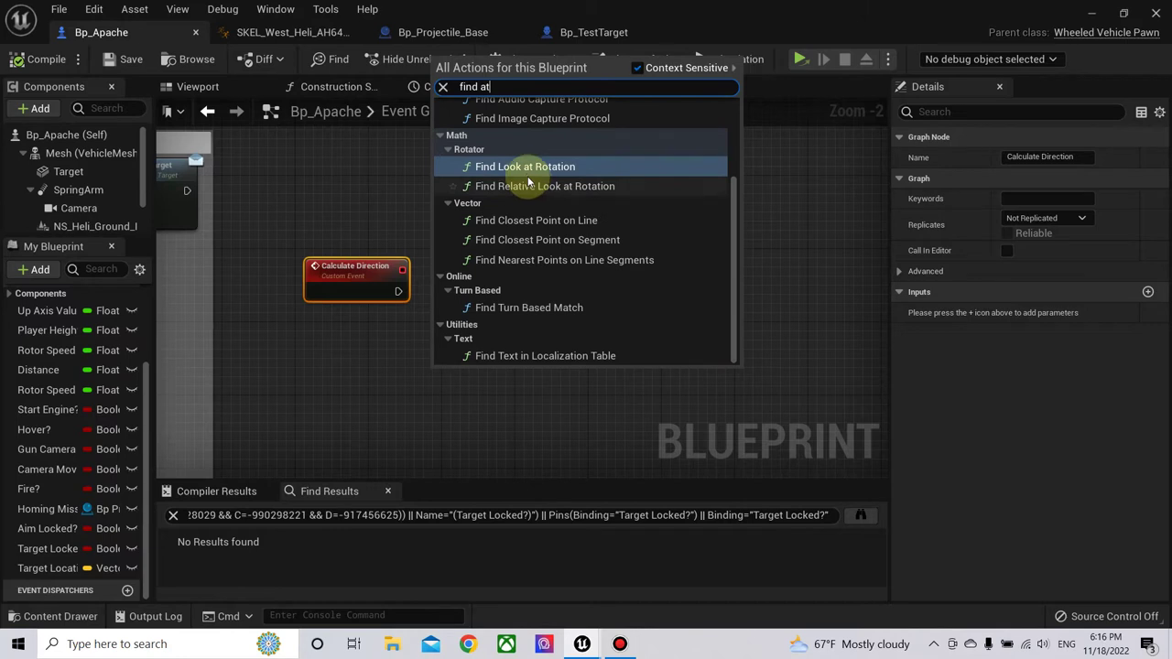
key("Return")
left_click_drag(502, 378, 621, 359)
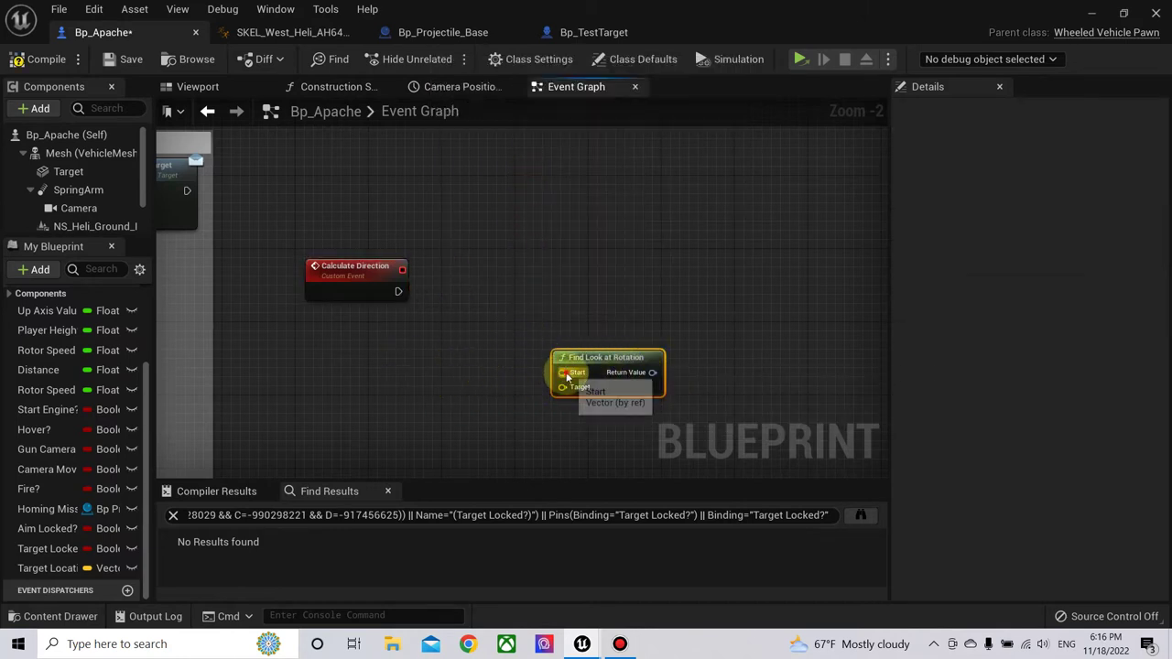
left_click_drag(562, 372, 394, 375)
type("get actor lo")
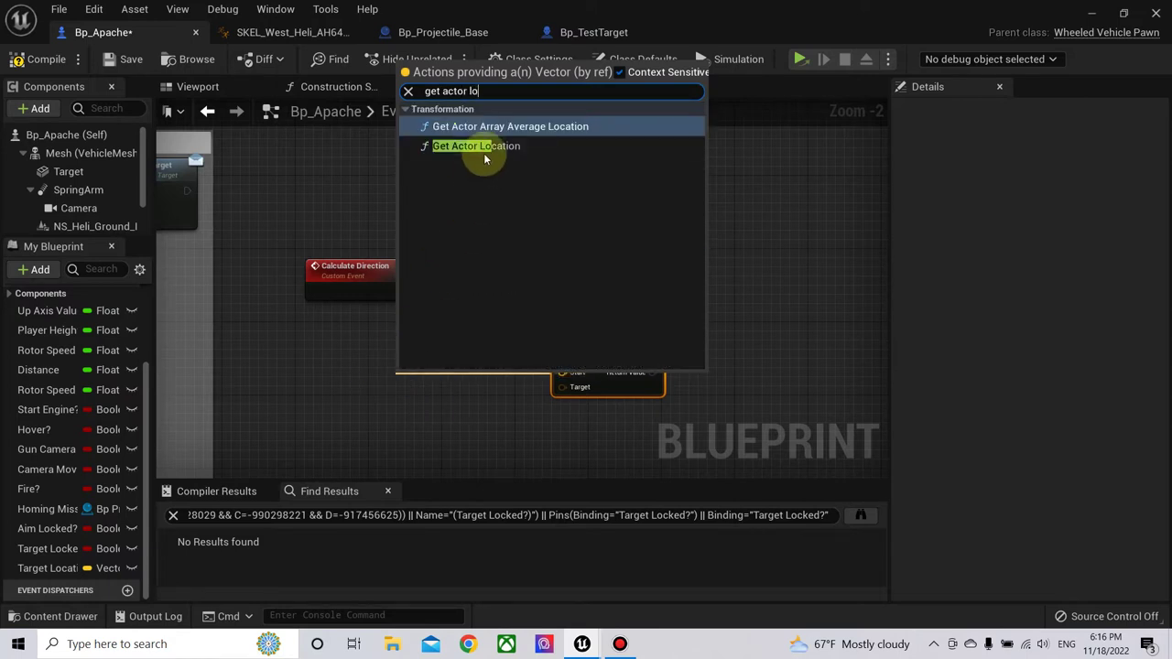
left_click(477, 144)
left_click(34, 569)
left_click_drag(94, 556, 562, 386)
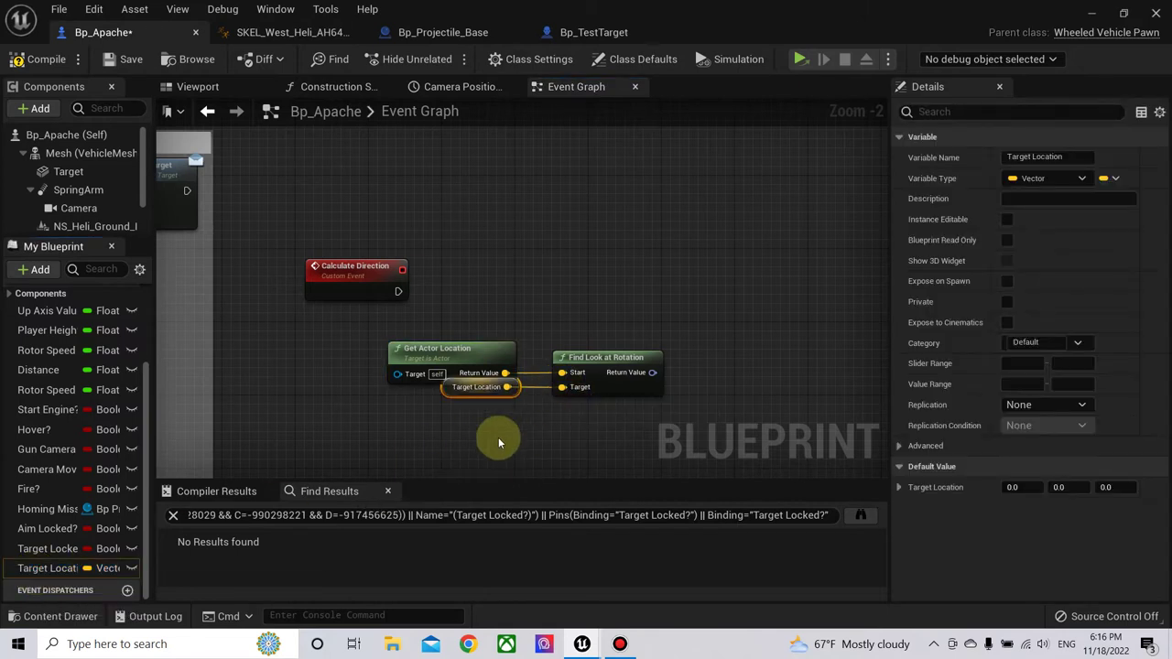
- Add a Delta (Rotator) node off the look-at rotation result
scroll(408, 410, "down", 1)
right_click_drag(465, 411, 359, 384)
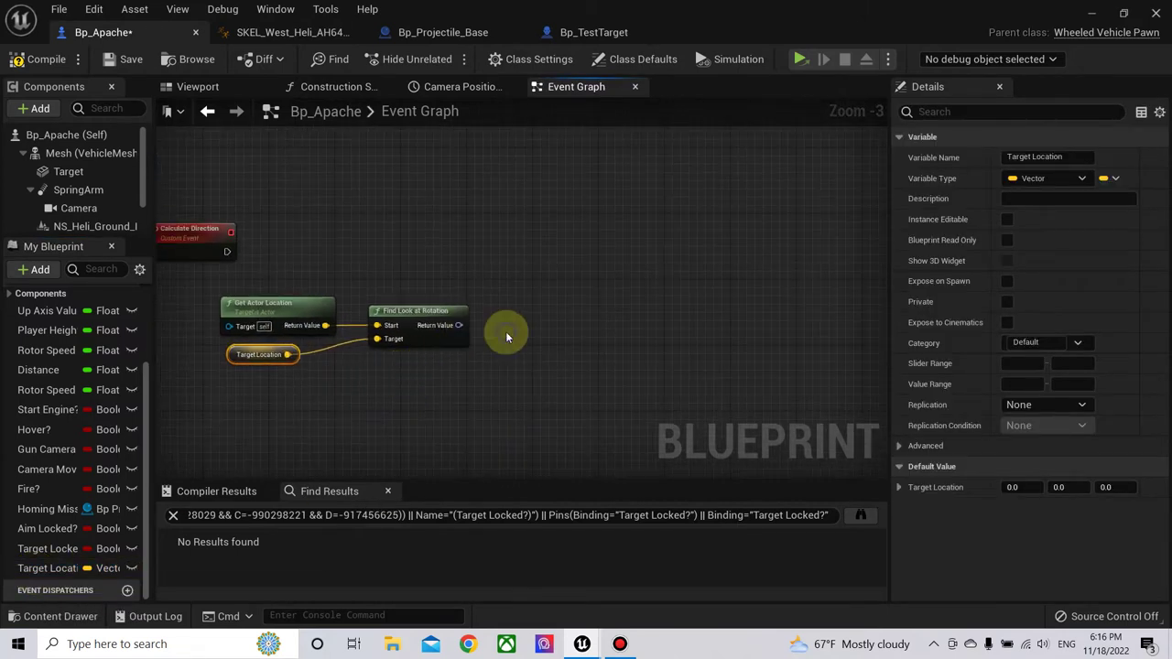
left_click_drag(467, 325, 507, 333)
type("delat")
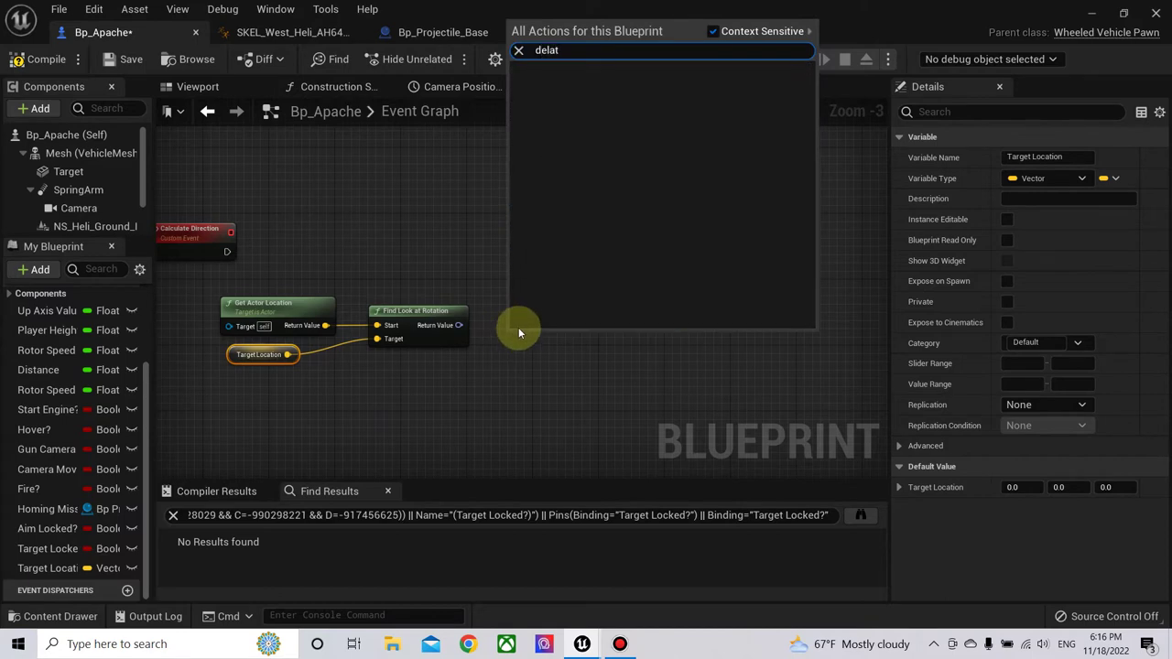
key("BackSpace")
key("BackSpace")
type("t")
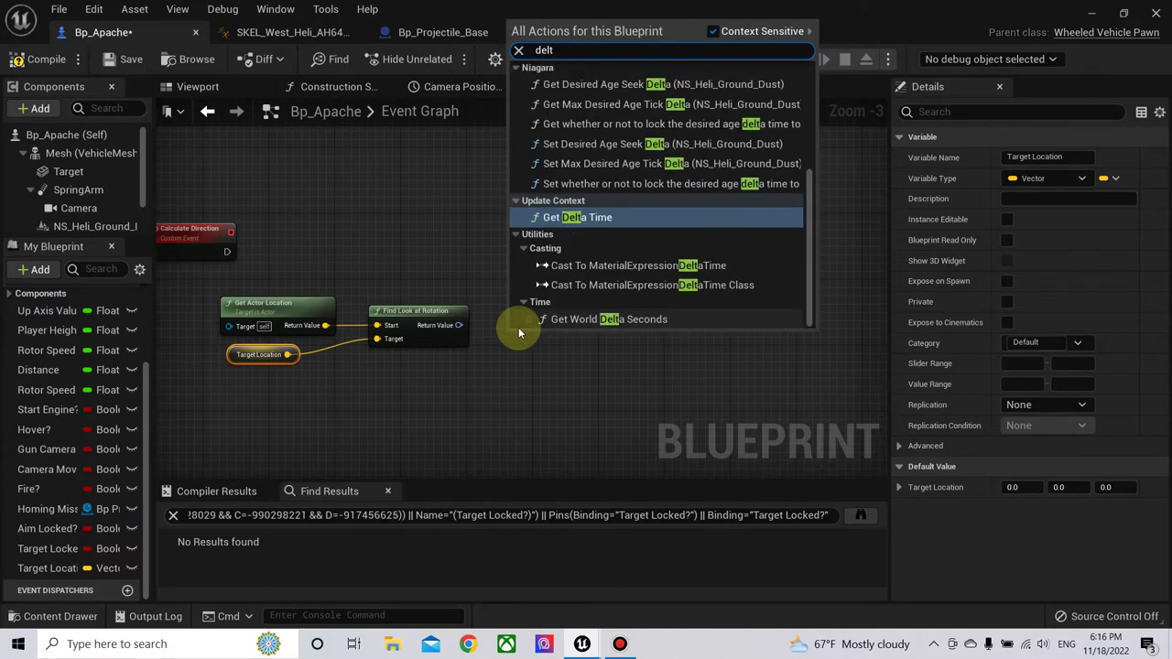
type("a")
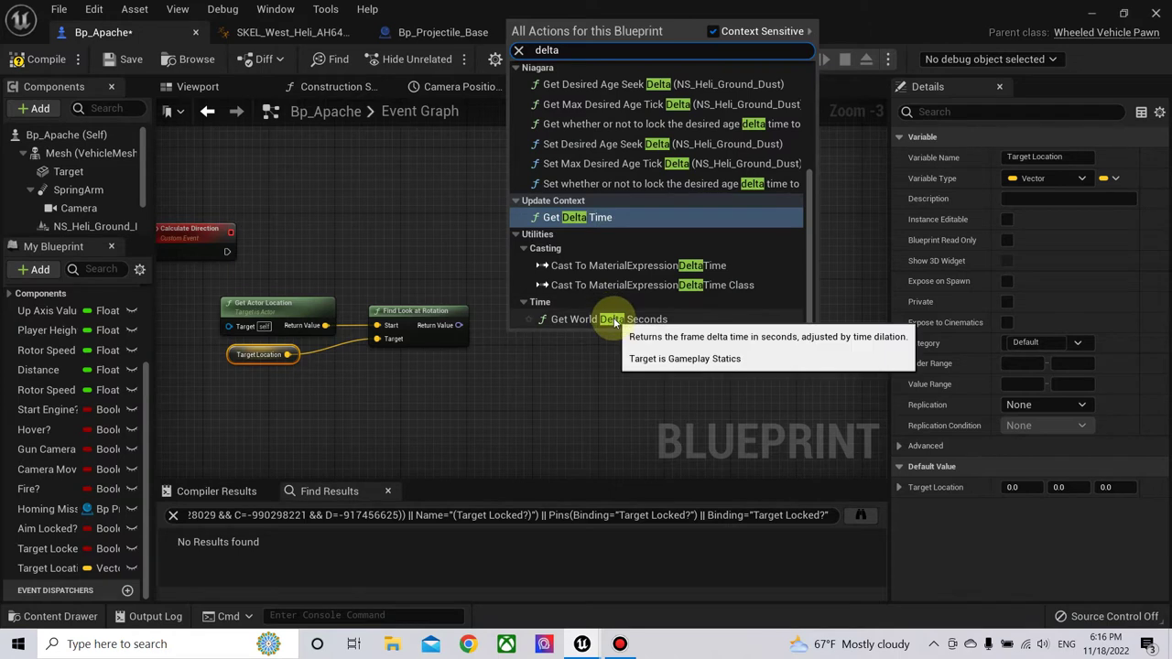
scroll(609, 261, "up", 4)
scroll(607, 254, "up", 2)
left_click(599, 254)
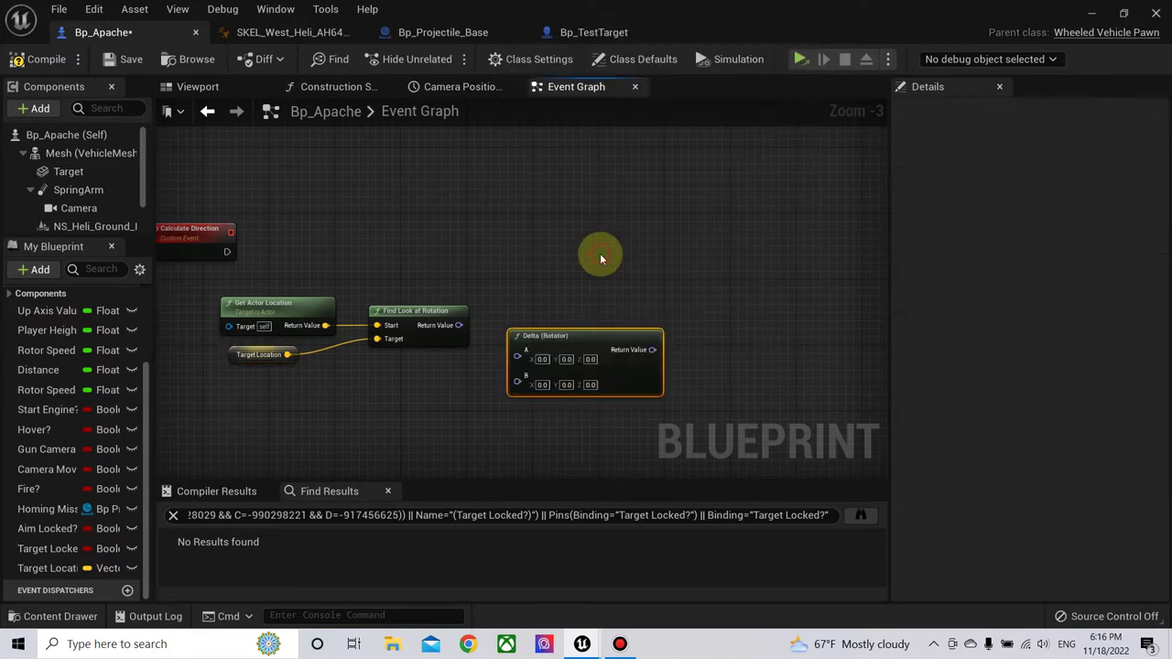
- Compare the look-at rotation with Get Actor Rotation in Delta (Rotator), then Break Rotator
left_click_drag(458, 325, 515, 357)
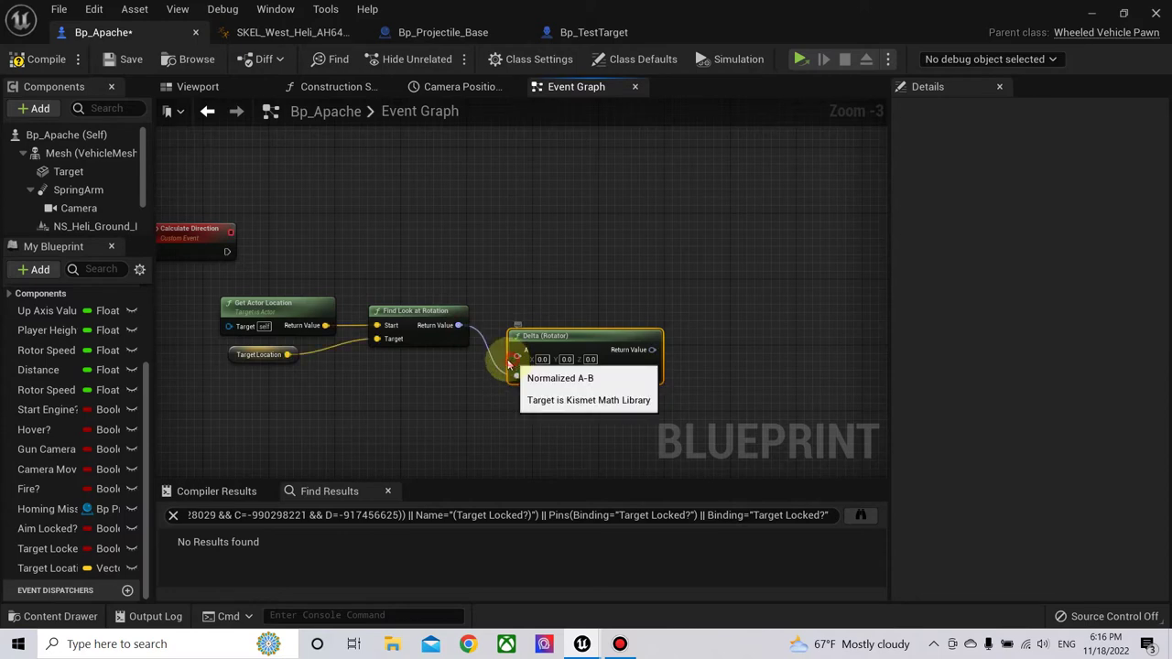
left_click_drag(516, 358, 439, 385)
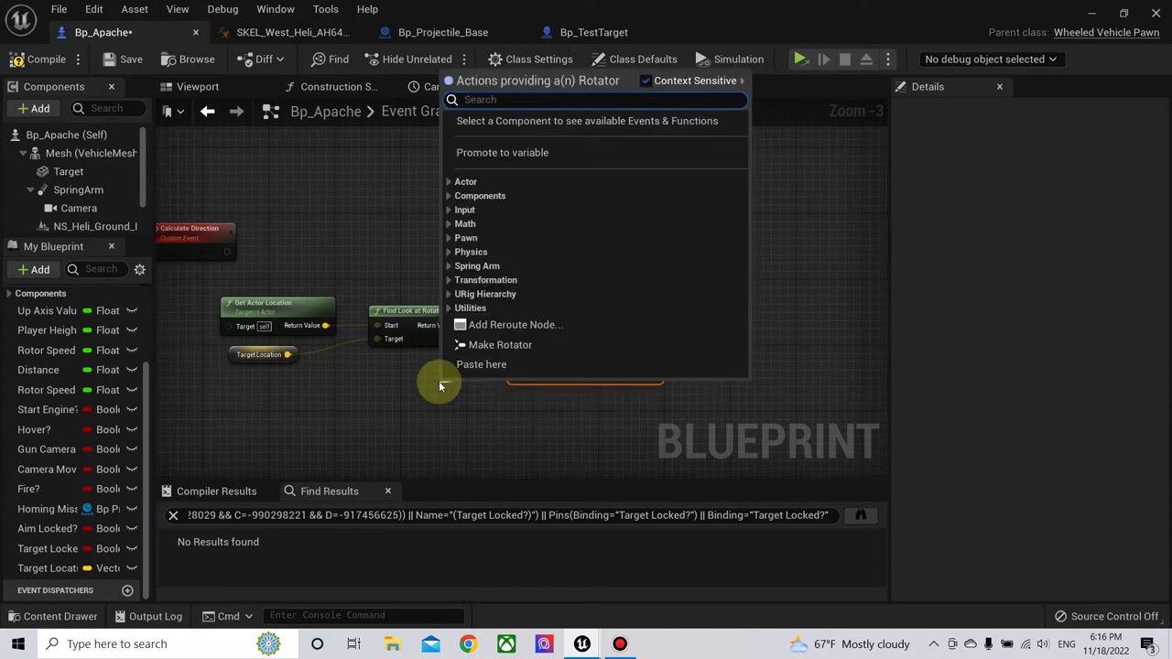
type("get actor")
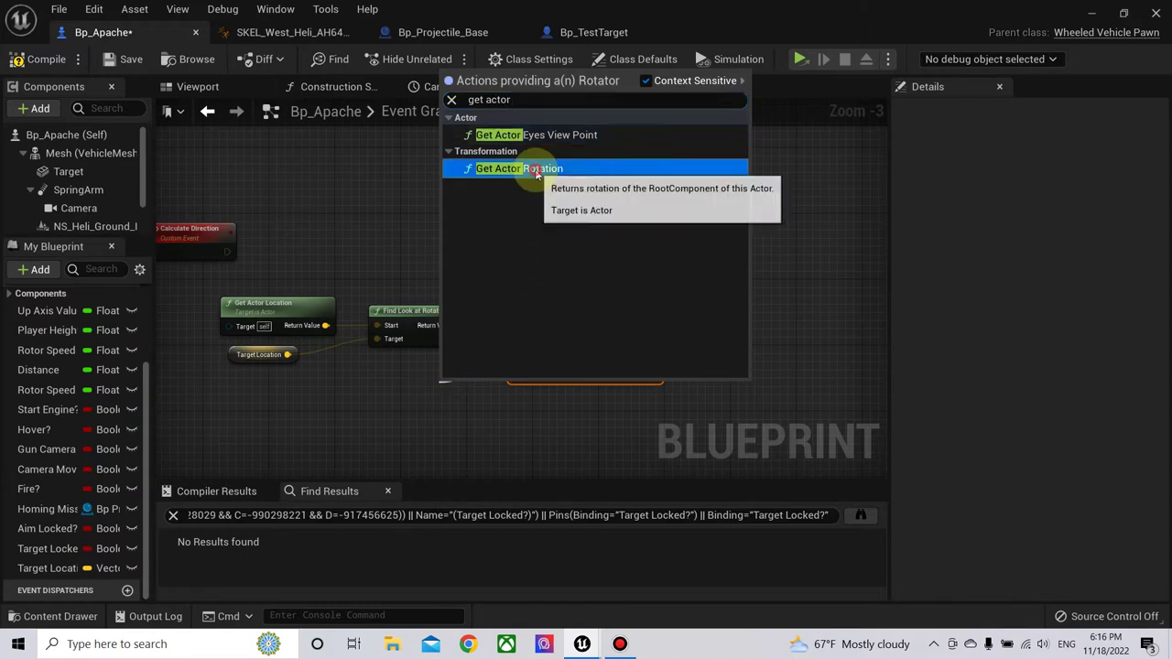
left_click(521, 168)
left_click_drag(490, 392, 417, 384)
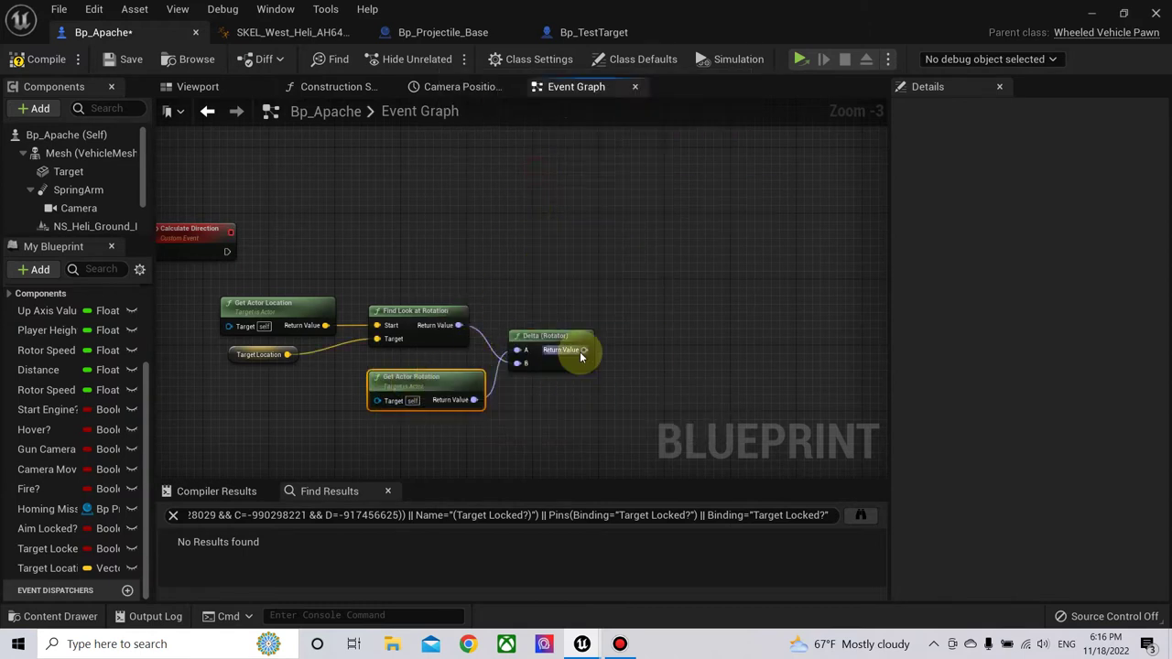
left_click_drag(584, 350, 650, 371)
type("brea")
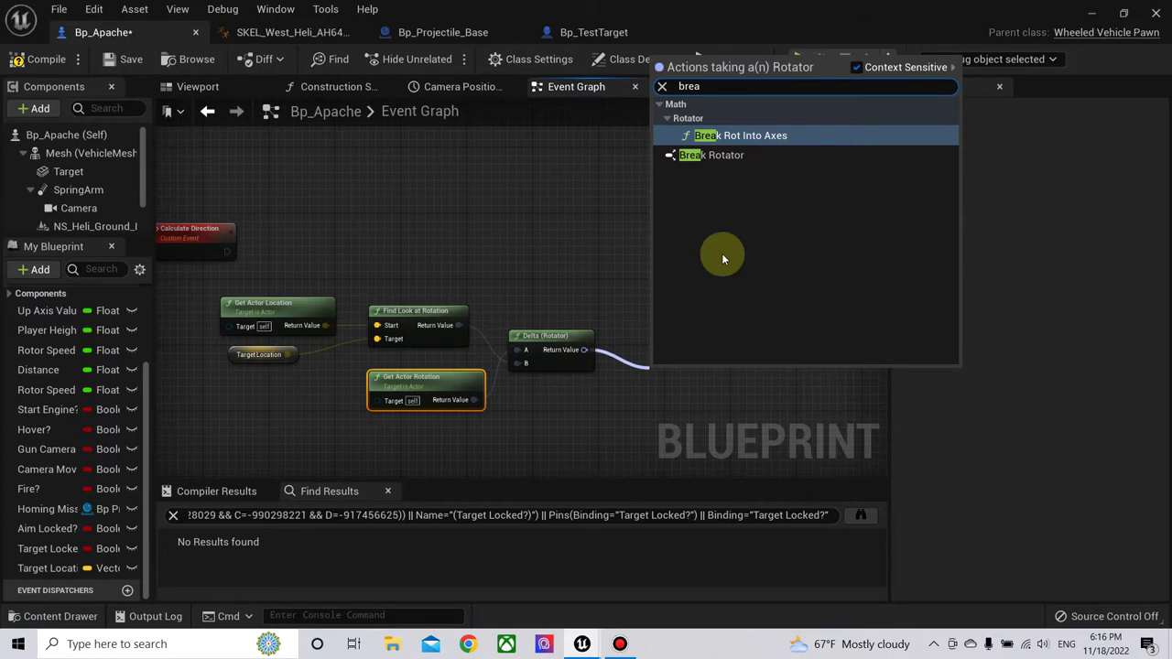
left_click(733, 156)
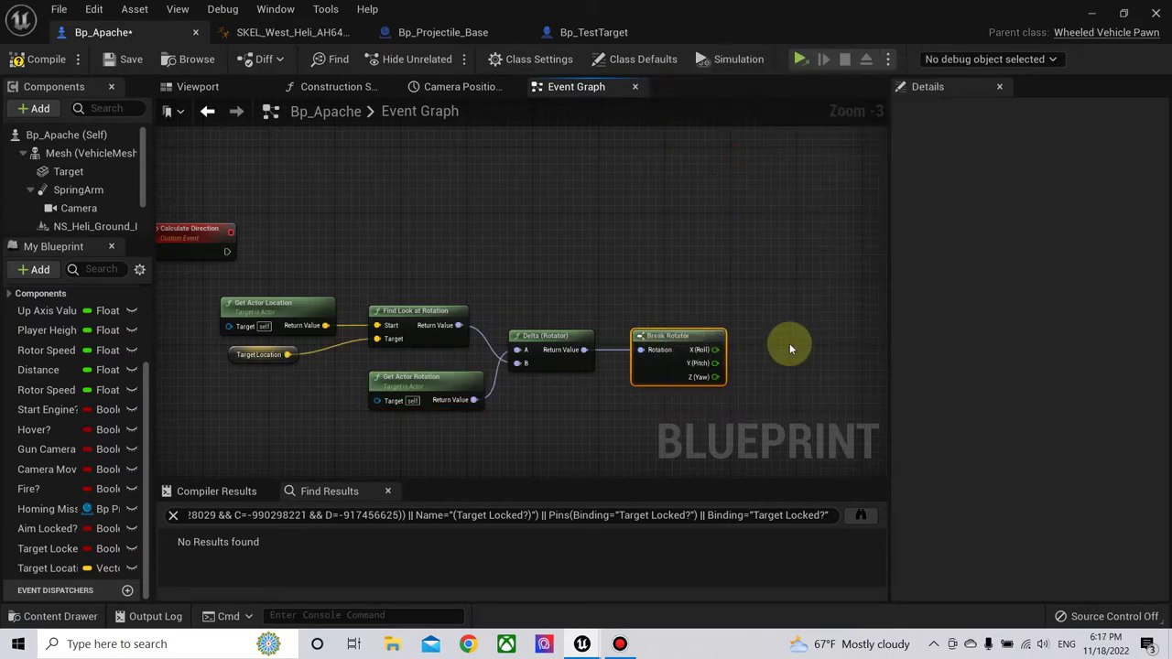
- Promote pitch and yaw to Gun Pitch and Gun Yaw, chaining both setters after Calculate Direction
scroll(765, 346, "up", 1)
right_click(708, 365)
left_click(765, 398)
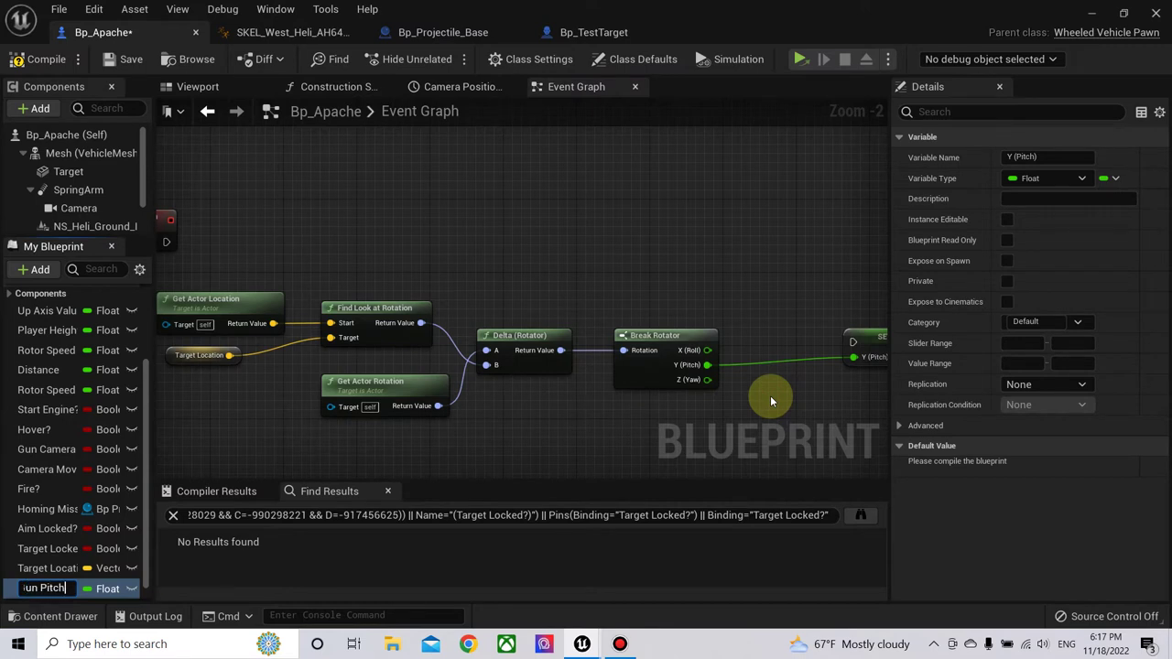
key("Return")
right_click_drag(778, 389, 643, 356)
right_click(573, 347)
left_click(600, 377)
type("Gun Yaw")
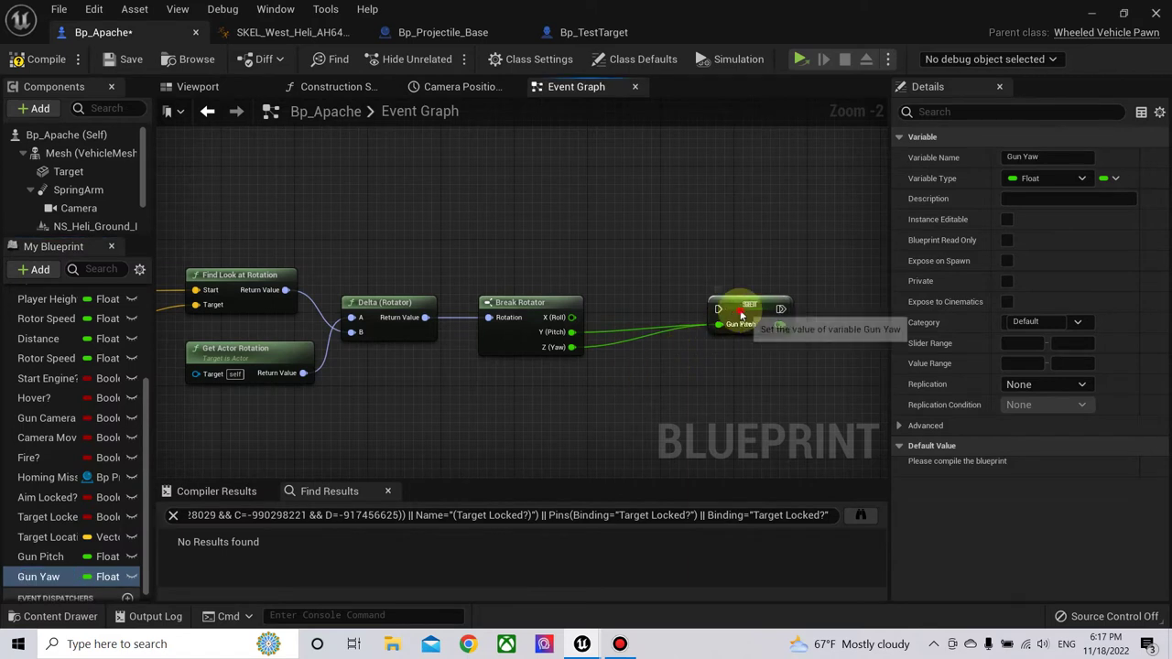
left_click_drag(741, 308, 678, 235)
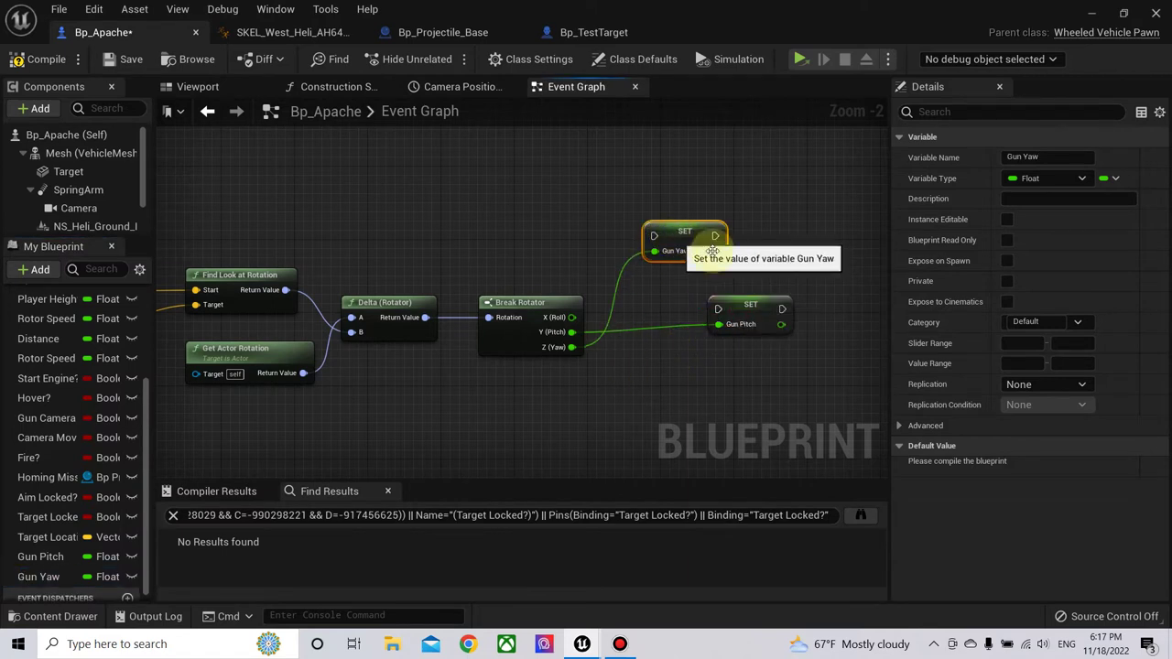
left_click_drag(774, 302, 827, 229)
left_click_drag(715, 236, 772, 235)
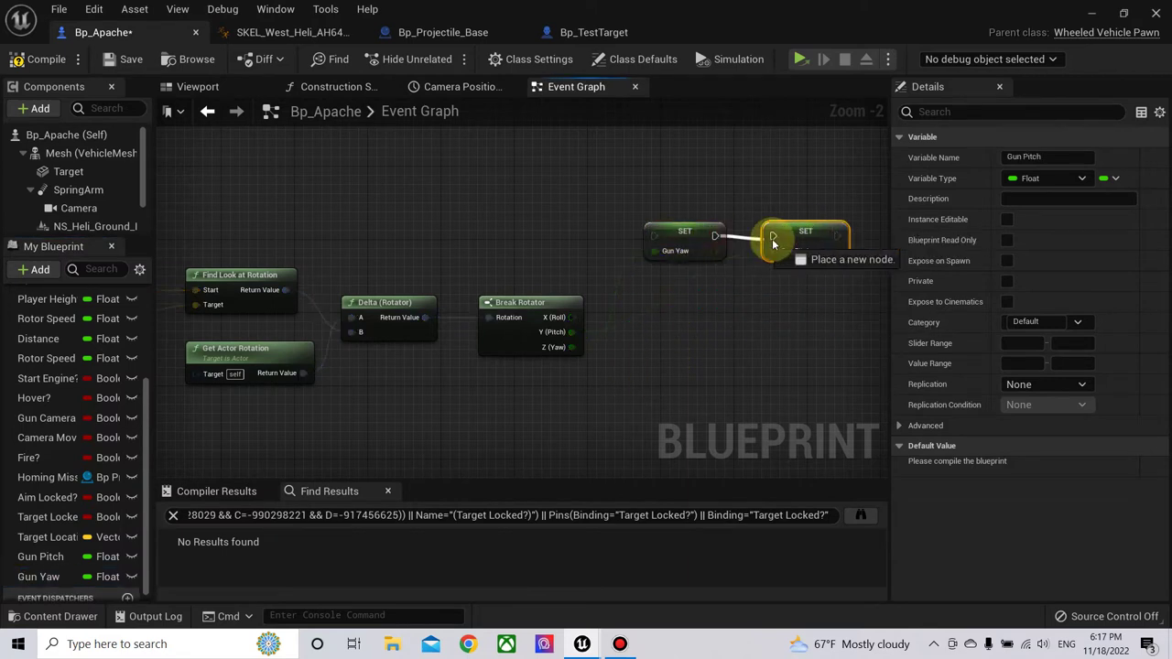
right_click_drag(614, 237, 591, 231)
mouse_move(230, 216)
left_mouse_down()
mouse_move(760, 229)
mouse_move(279, 243)
mouse_move(470, 275)
left_mouse_up()
- Select all the aim-direction nodes and wrap them in a comment
scroll(366, 281, "down", 1)
right_click_drag(367, 280, 586, 306)
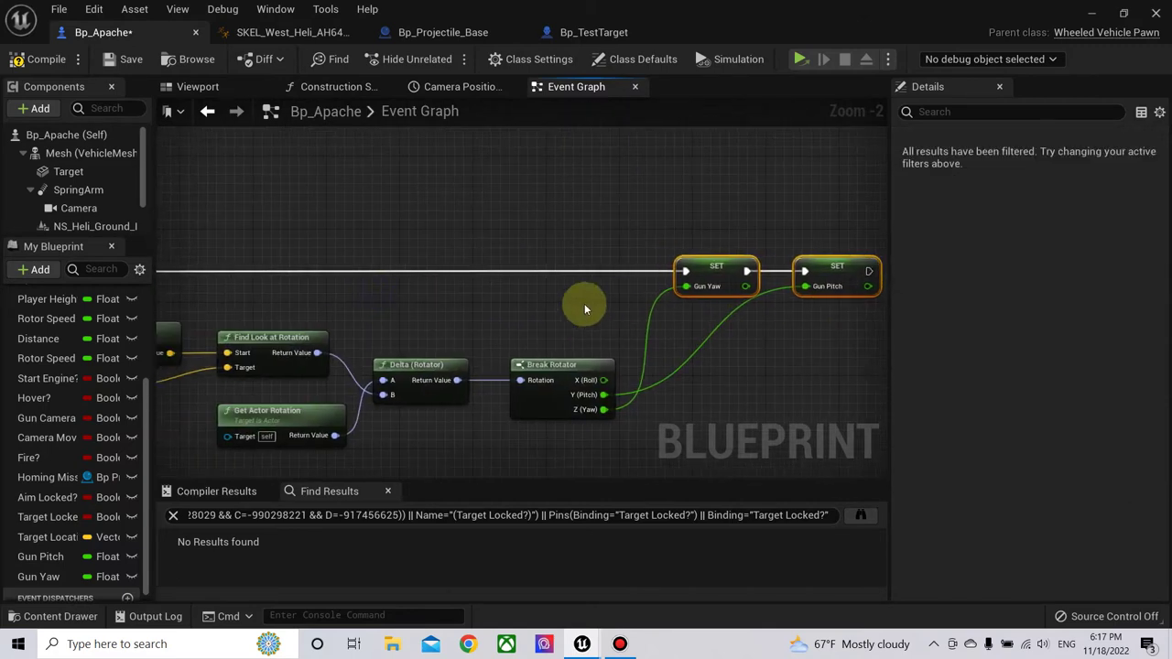
right_click_drag(464, 306, 558, 283)
scroll(558, 283, "down", 1)
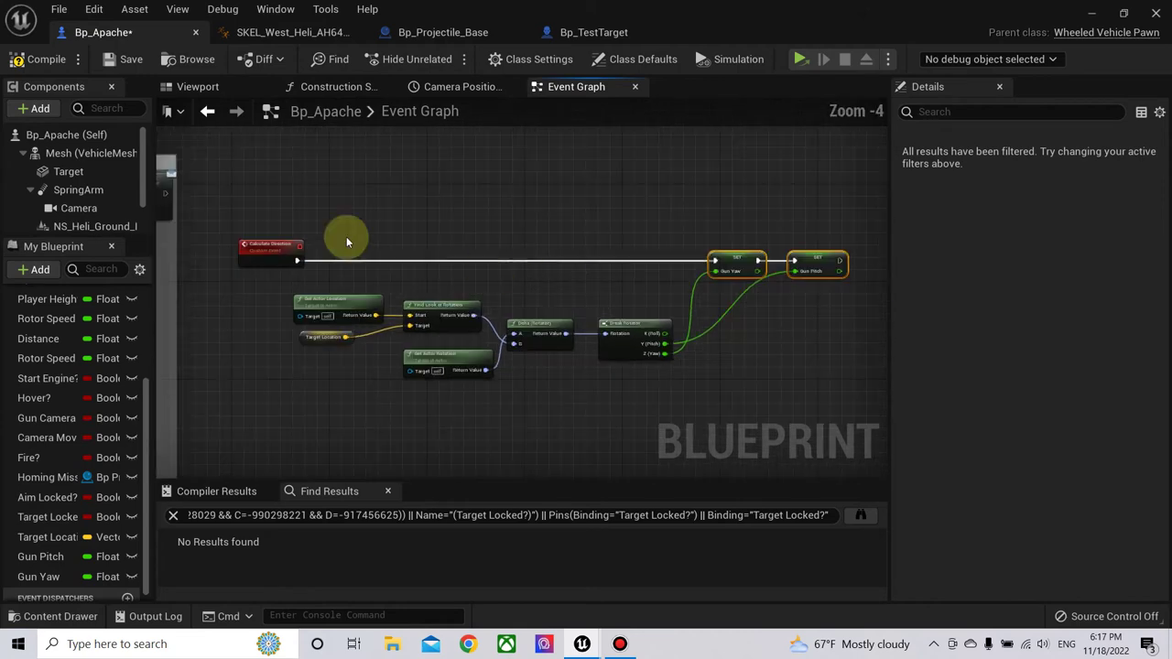
left_click_drag(231, 204, 854, 405)
key("c")
type("Calculate Aim Direction")
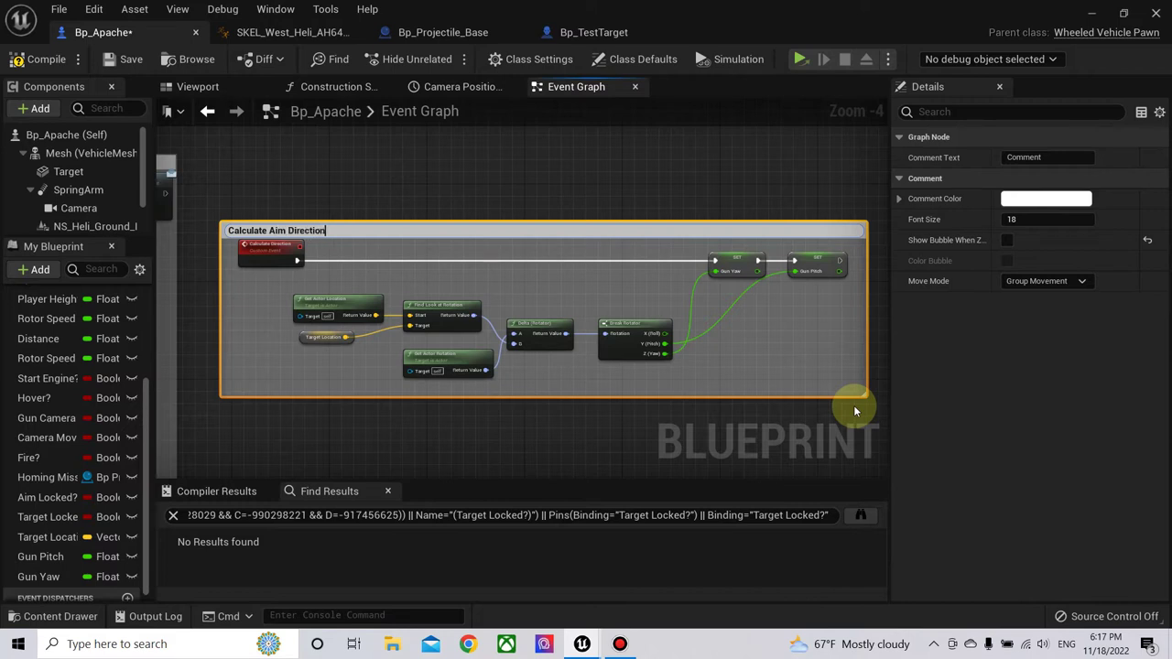
- Title the comment Calculate Aim Direction and enable Show Bubble When Zoomed
key("Return")
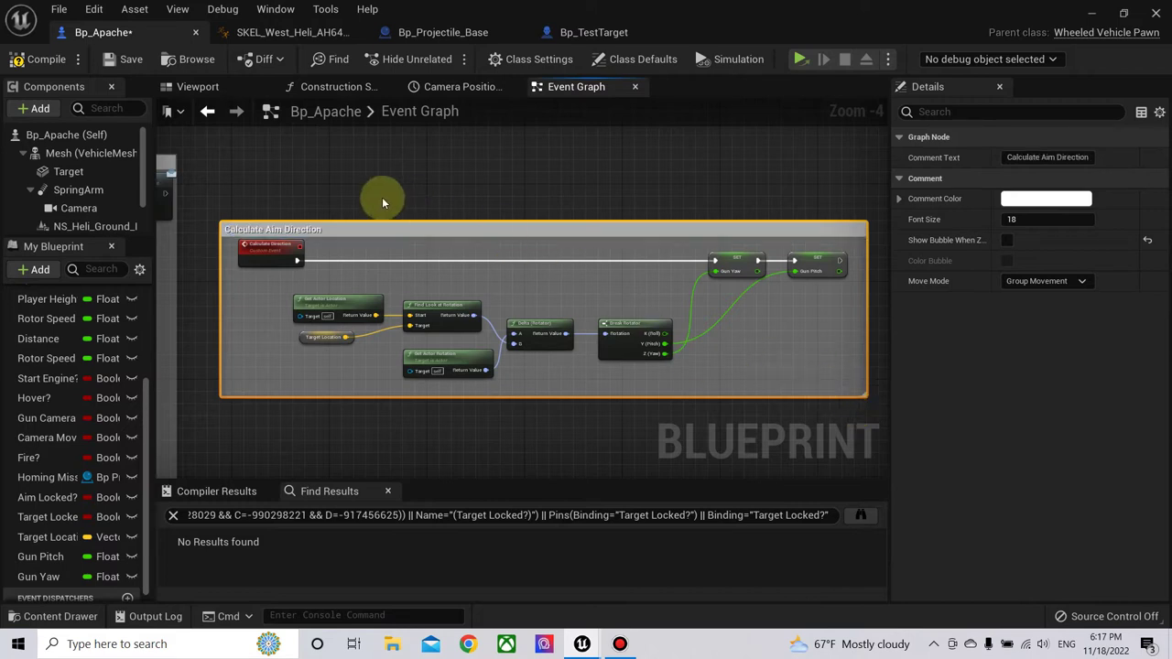
left_click(1011, 240)
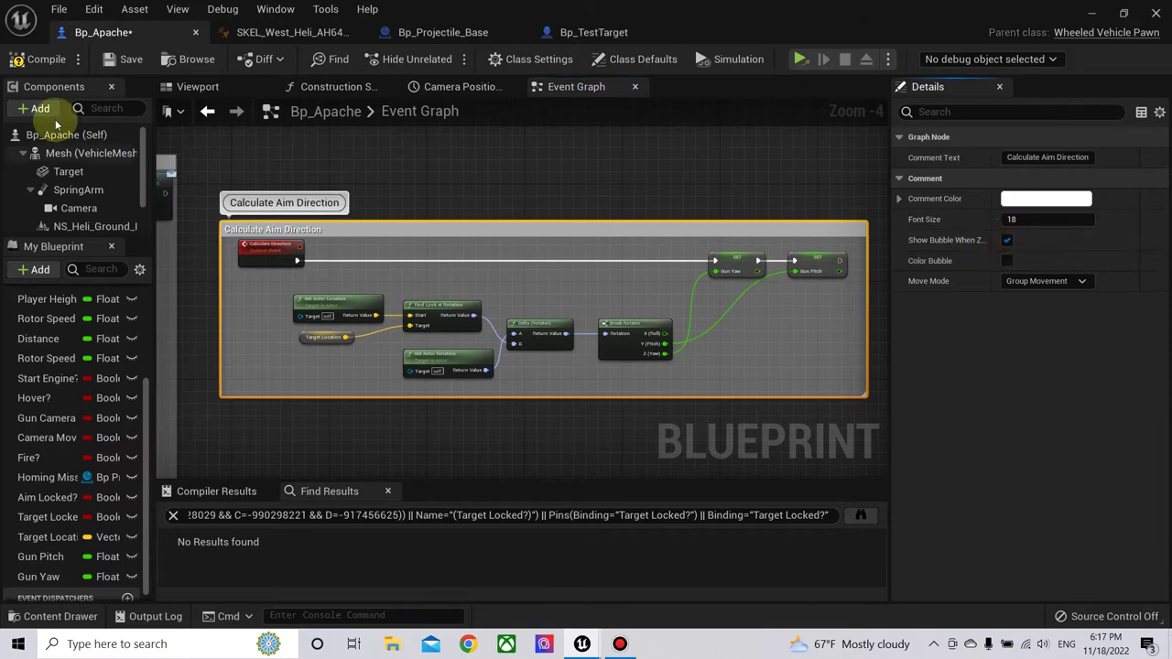
- Add a Calculate Direction call after the Target Location setter and compile Bp_Apache
left_click(31, 59)
mouse_move(303, 174)
right_mouse_down()
mouse_move(470, 206)
mouse_move(340, 262)
right_mouse_up()
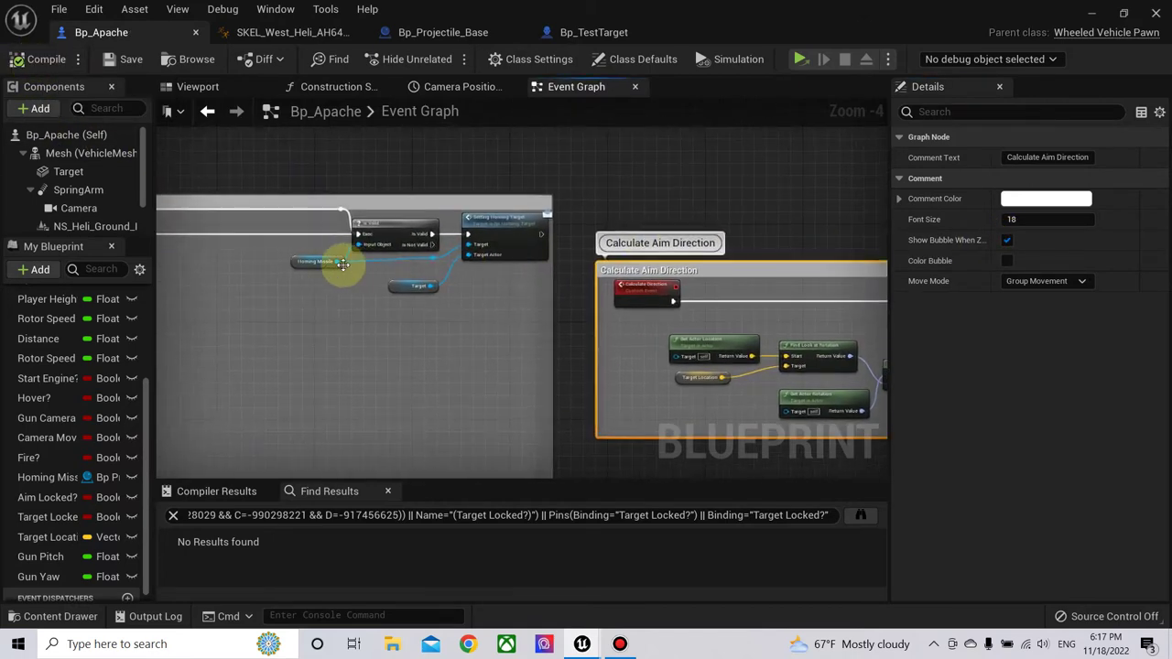
scroll(374, 262, "up", 2)
scroll(383, 250, "up", 2)
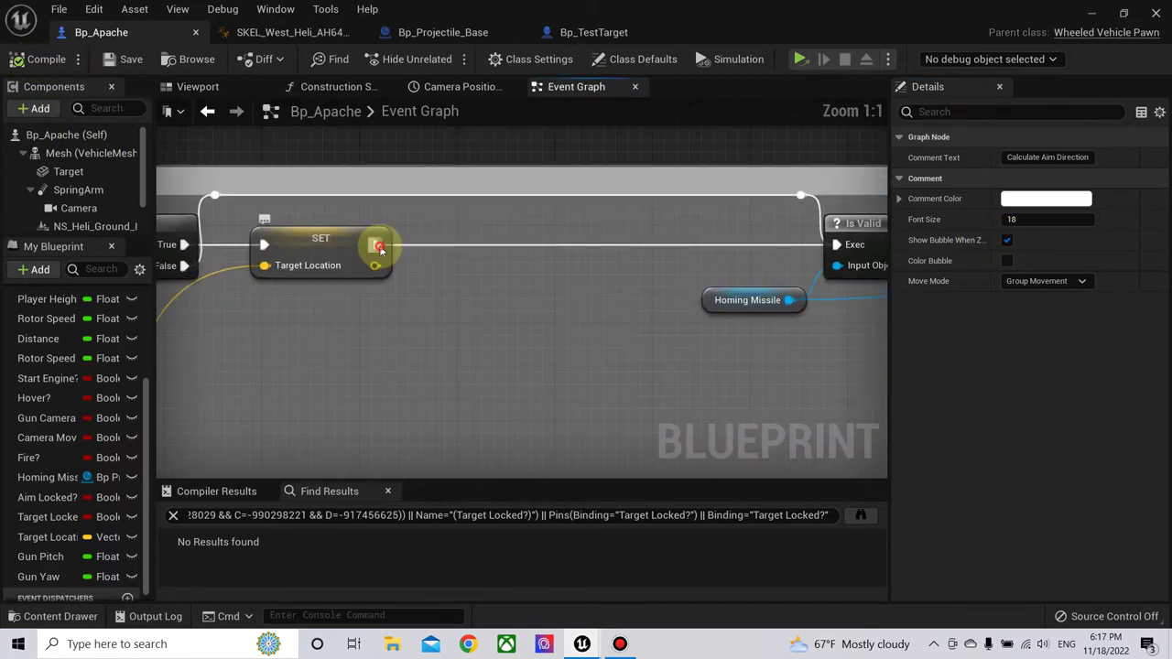
left_click_drag(377, 245, 483, 240)
type("d")
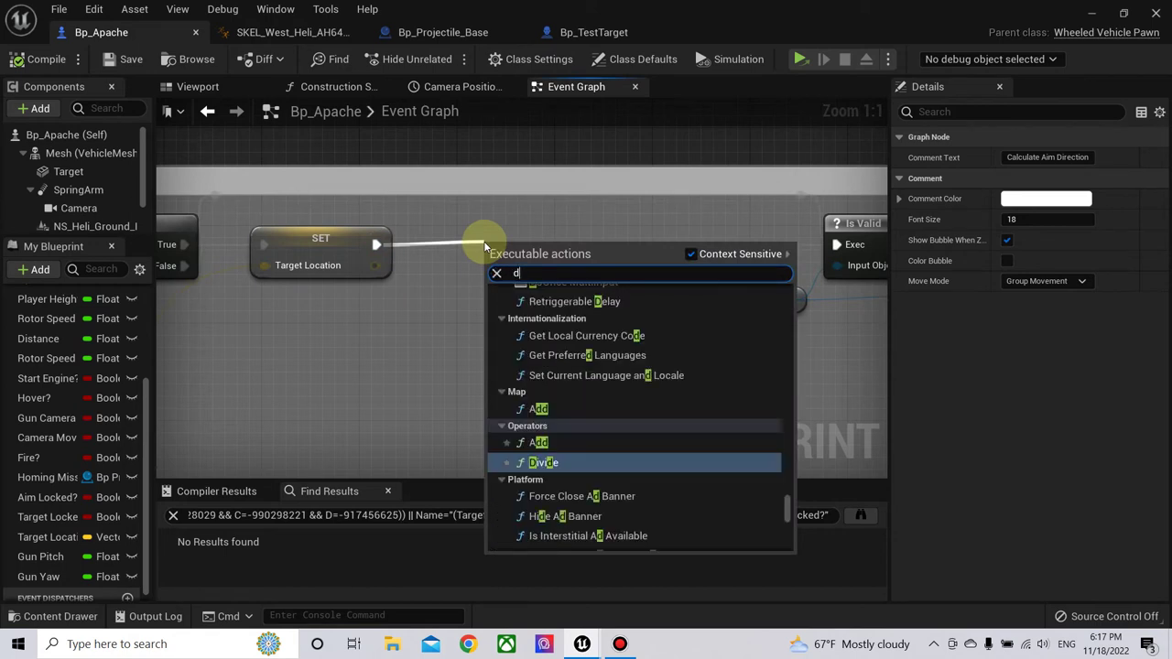
key("BackSpace")
type("cal")
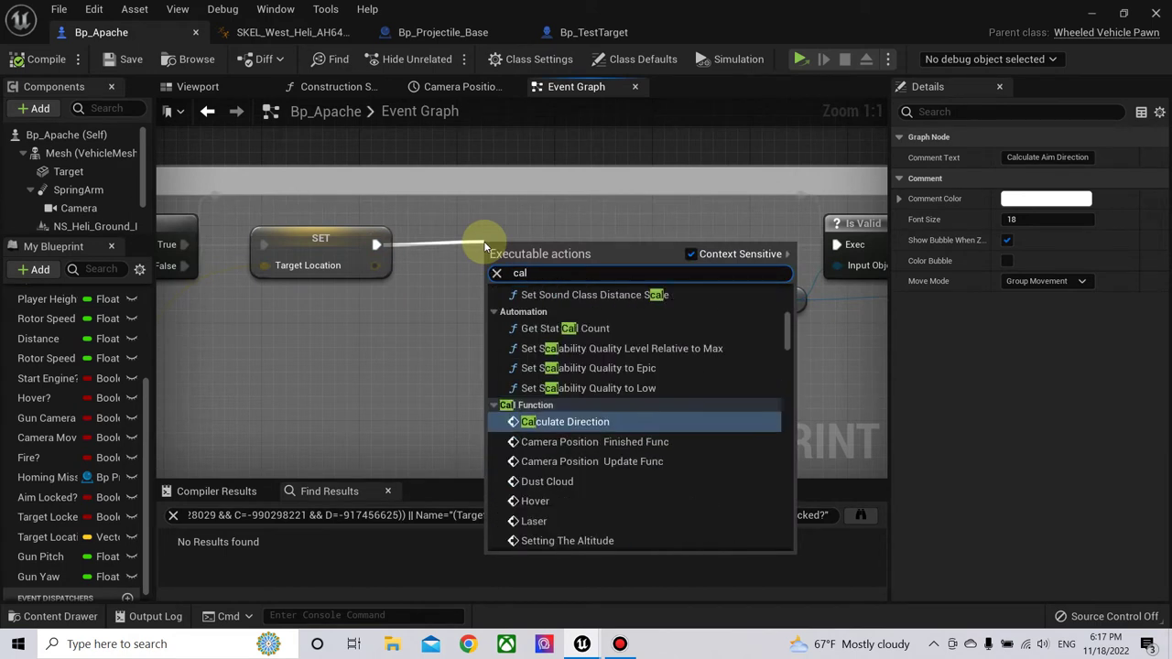
type("cul")
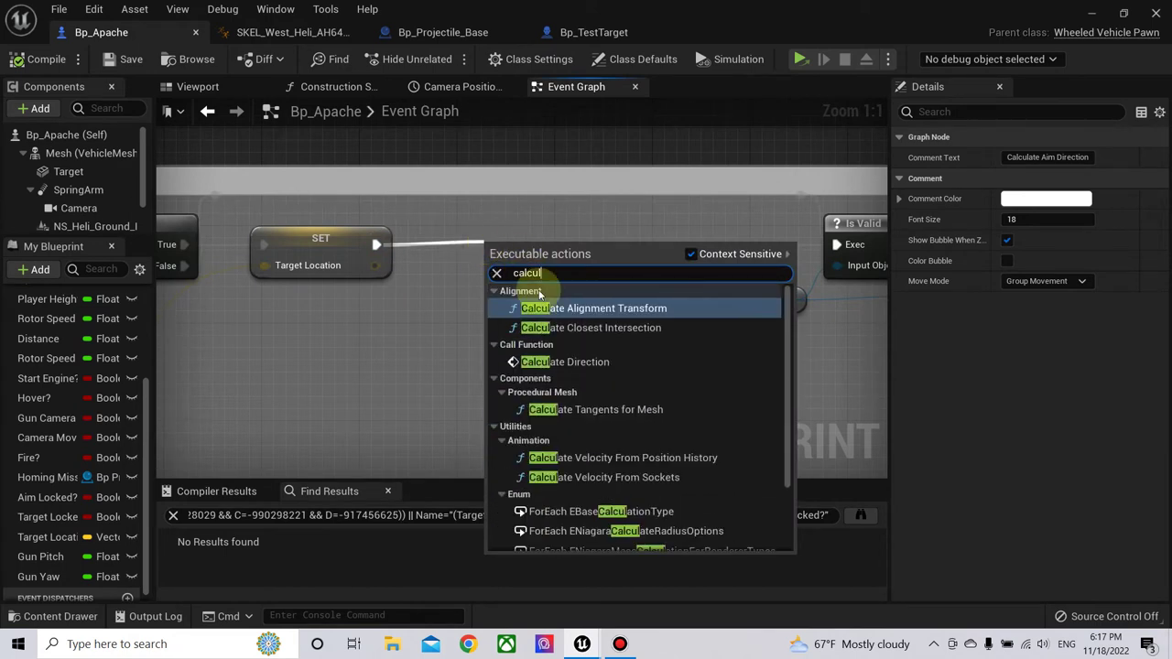
left_click(549, 361)
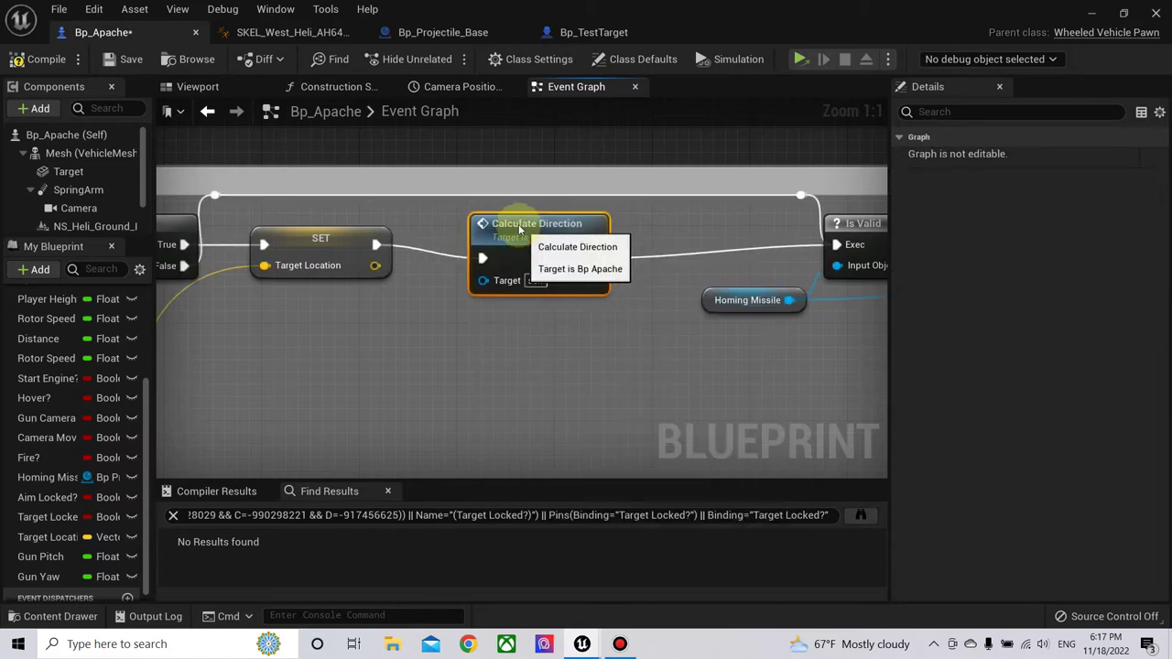
right_click_drag(645, 220, 483, 223)
left_click(33, 60)
scroll(388, 329, "down", 2)
- Switch to the SKEL_West_Heli animation blueprint and locate Event Blueprint Update Animation
left_click(298, 33)
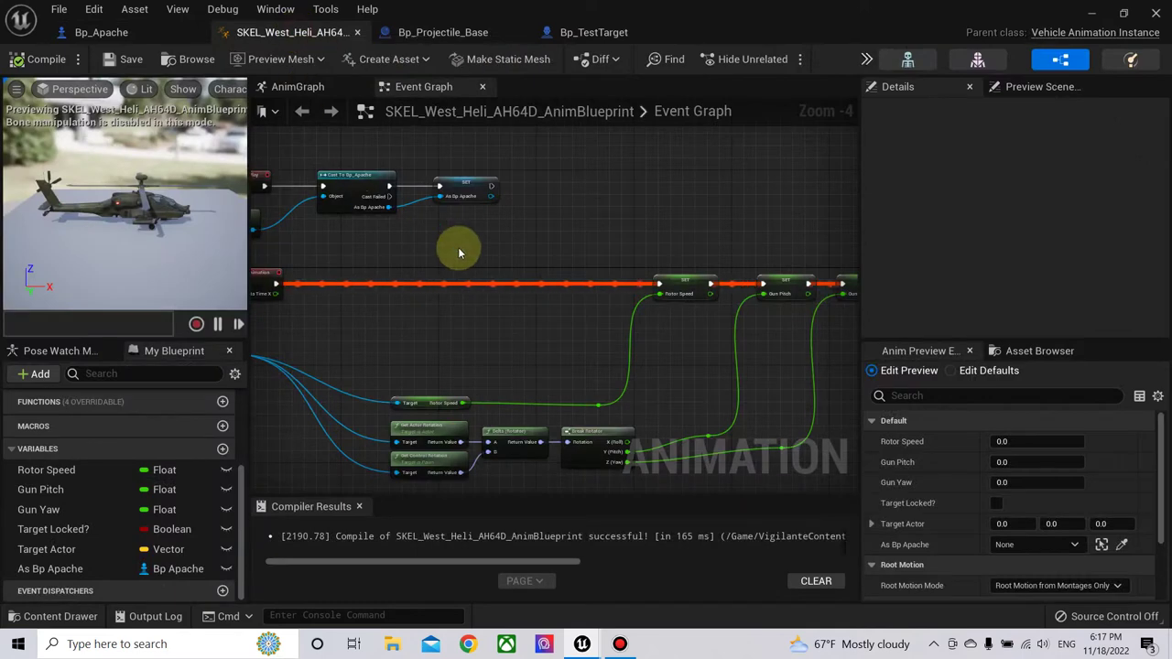
right_click_drag(460, 252, 531, 254)
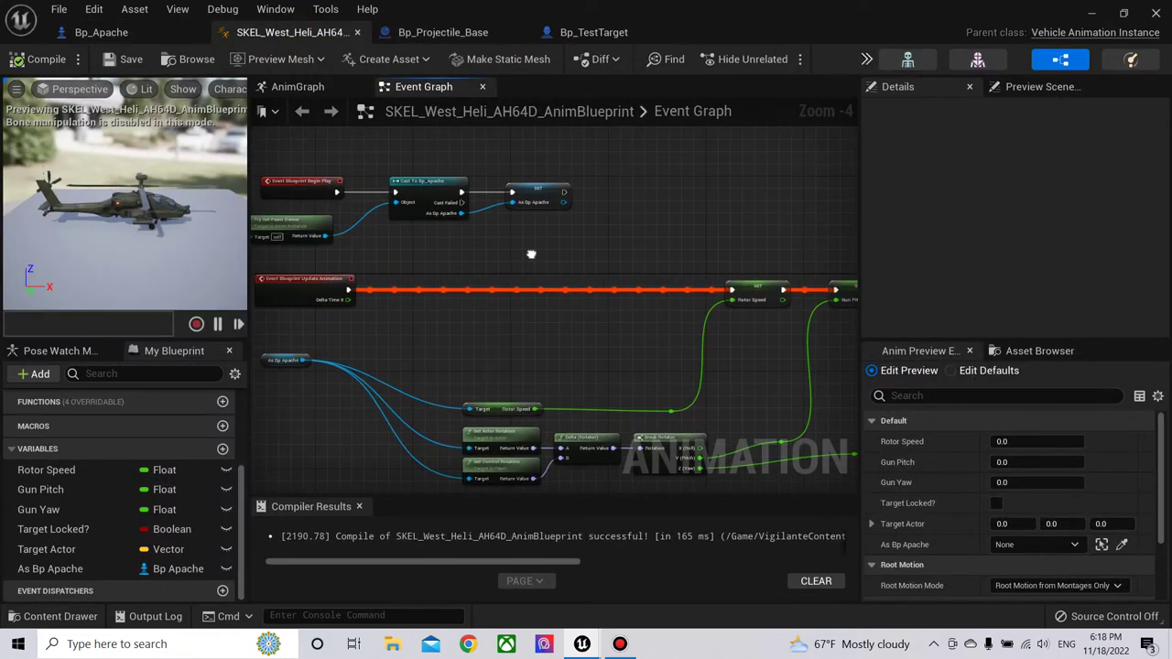
right_click_drag(541, 318, 555, 361)
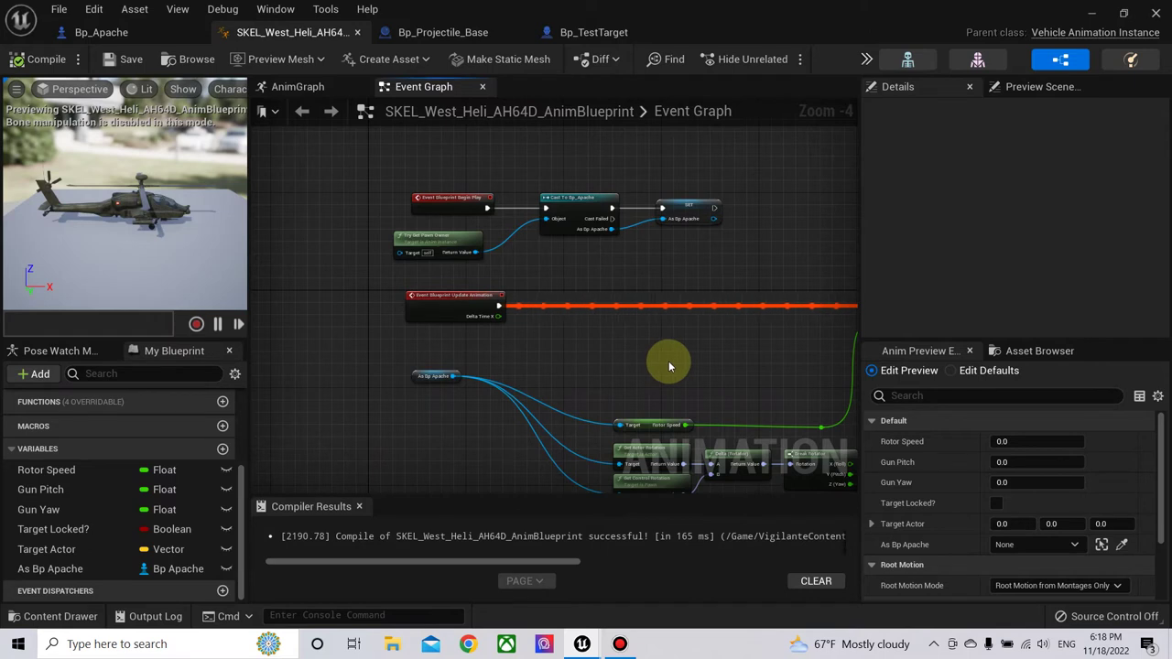
right_click_drag(687, 358, 533, 351)
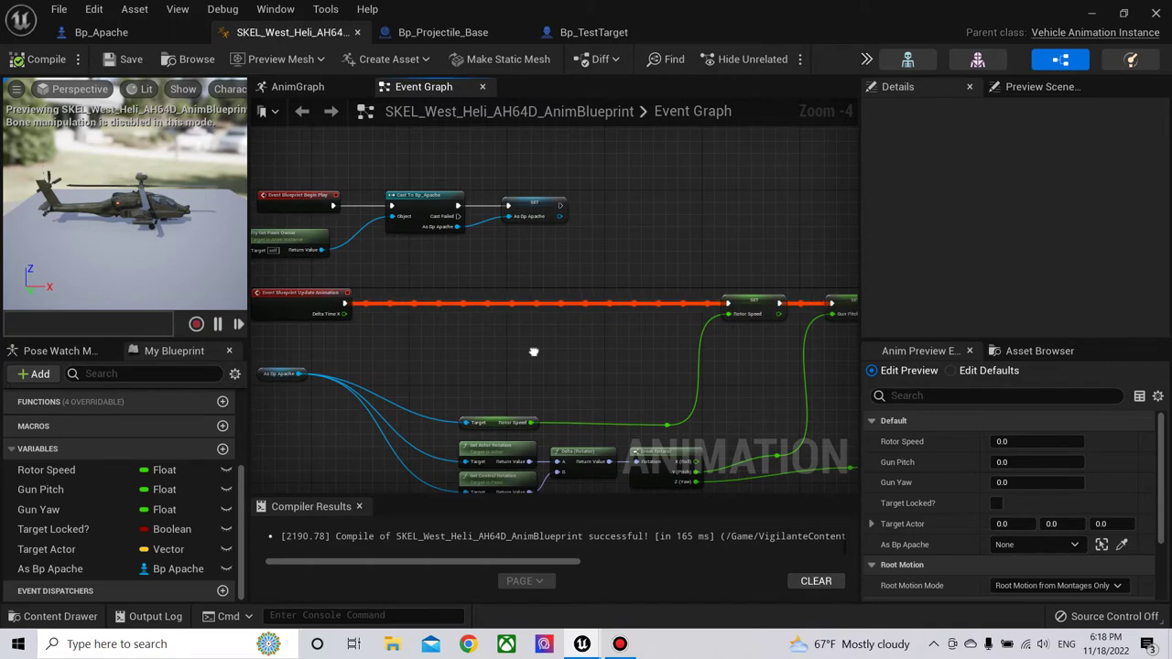
right_click_drag(534, 352, 562, 368)
scroll(519, 291, "up", 3)
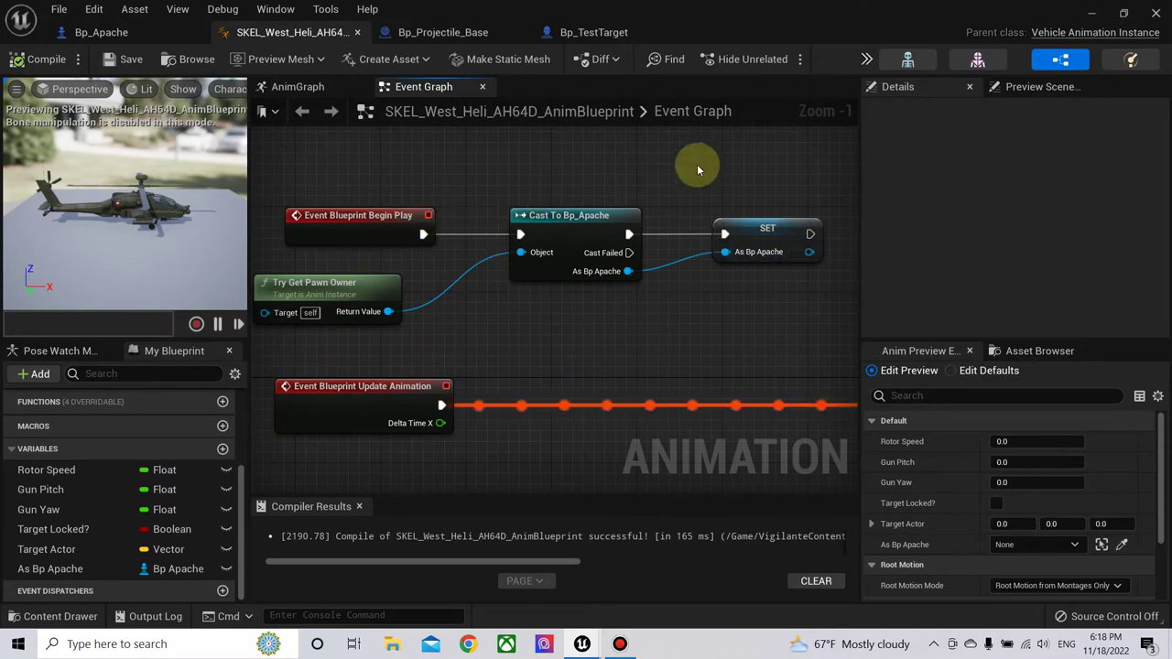
right_click_drag(612, 319, 482, 225)
scroll(495, 240, "down", 2)
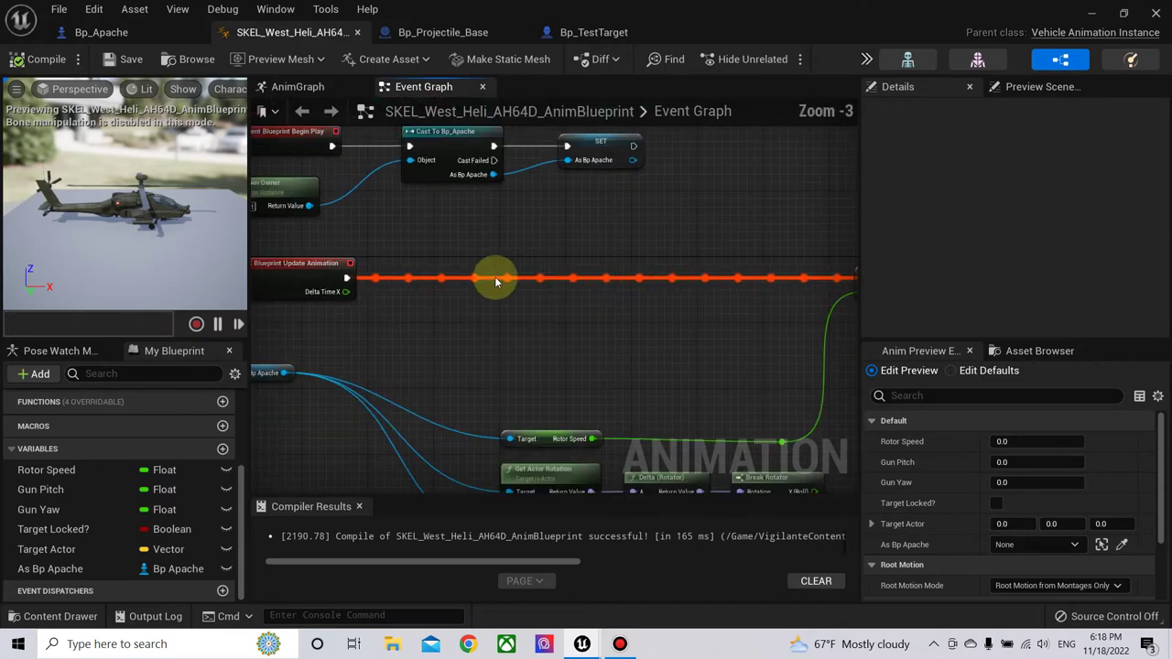
- Place an As Bp Apache getter below Event Blueprint Update Animation
mouse_move(49, 569)
left_mouse_down()
mouse_move(322, 397)
mouse_move(348, 326)
left_mouse_up()
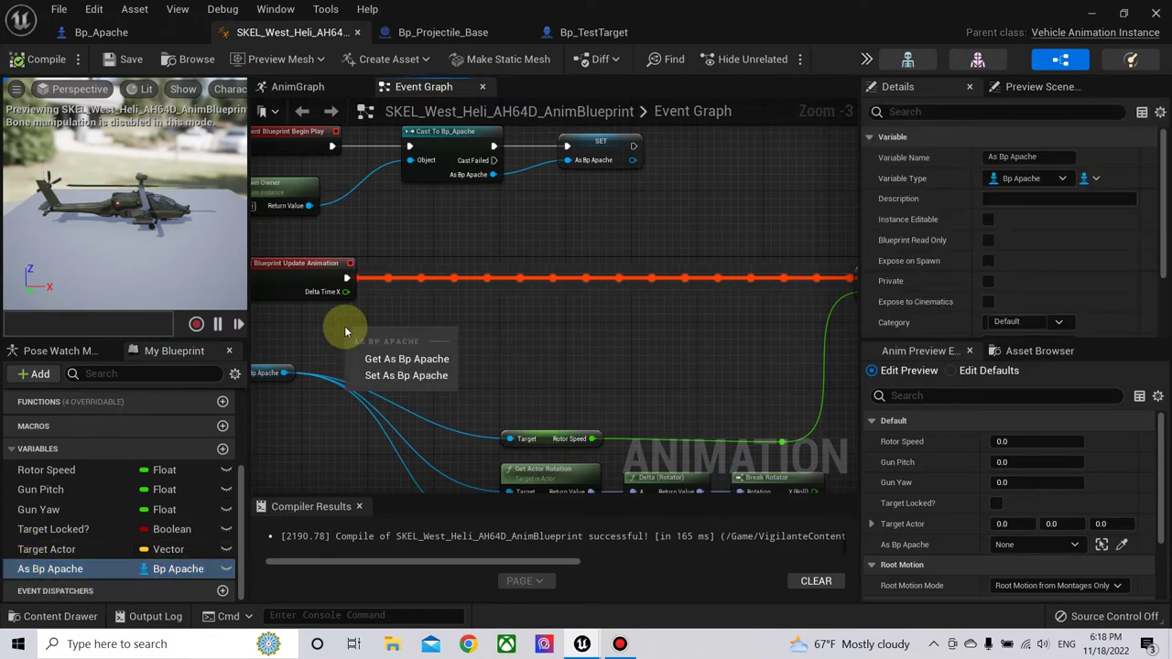
left_click(394, 358)
right_click_drag(421, 363, 615, 327)
left_click_drag(427, 340, 515, 437)
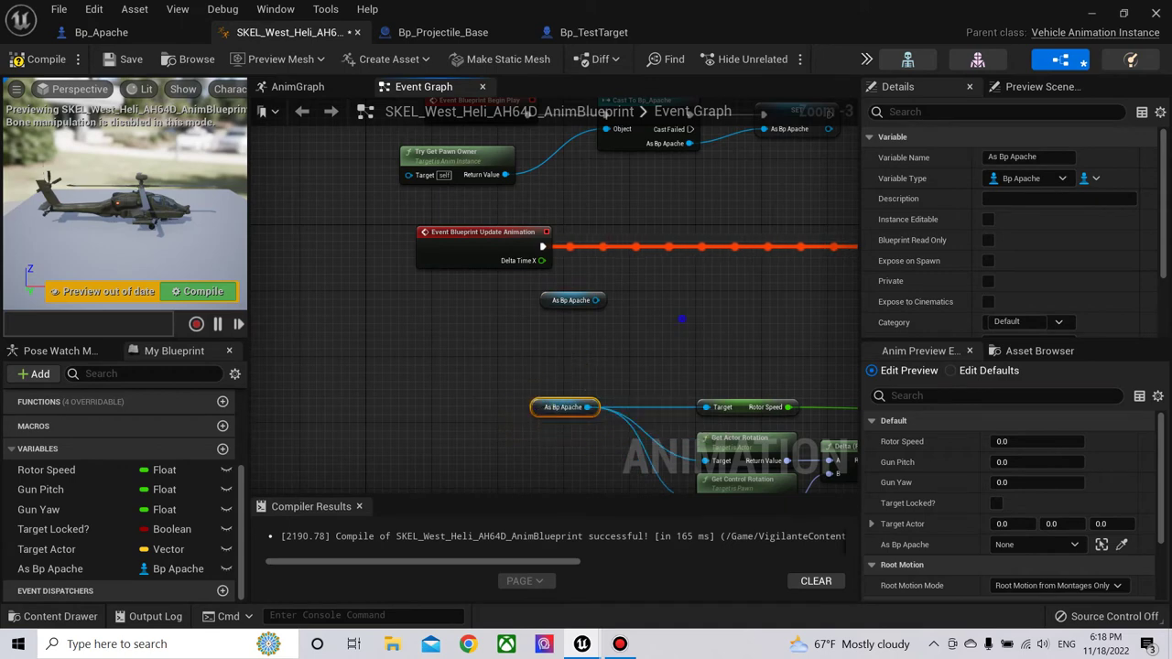
right_click_drag(566, 324, 480, 449)
left_click_drag(464, 425, 392, 431)
right_click_drag(393, 431, 476, 419)
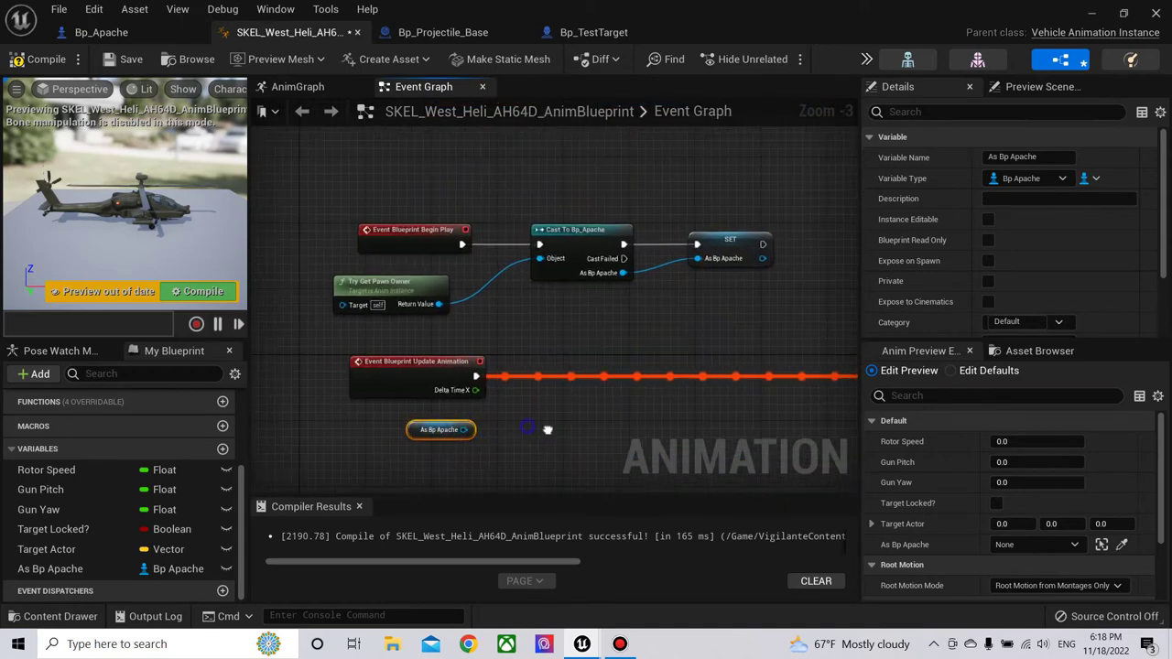
left_click_drag(401, 417, 510, 380)
- Gate the Rotor Speed update behind an Is Valid check on As Bp Apache
type("is")
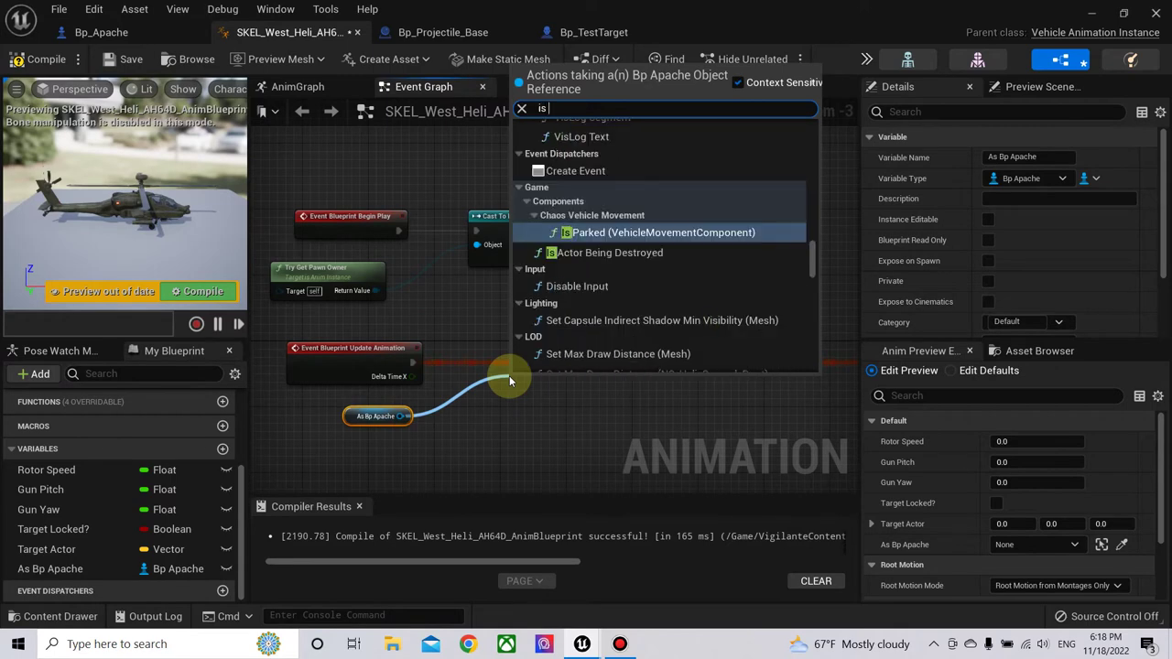
type(" val")
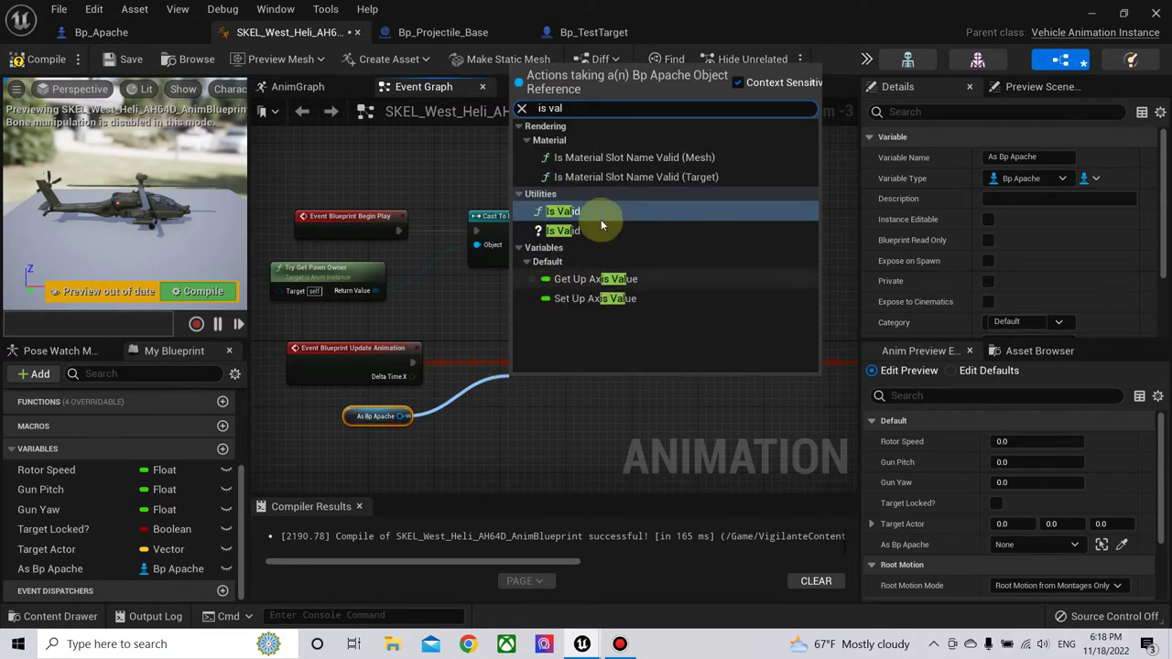
left_click(577, 231)
left_click_drag(557, 378, 517, 348)
left_click_drag(413, 363, 516, 353)
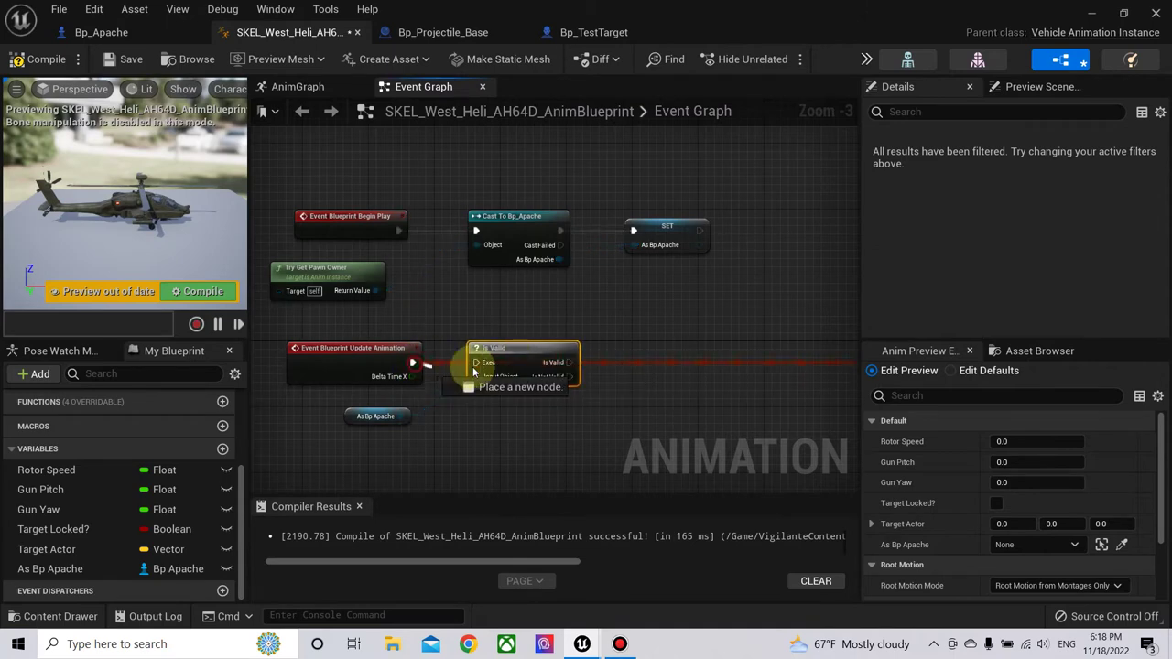
right_click_drag(645, 333, 450, 358)
left_click_drag(374, 390, 735, 389)
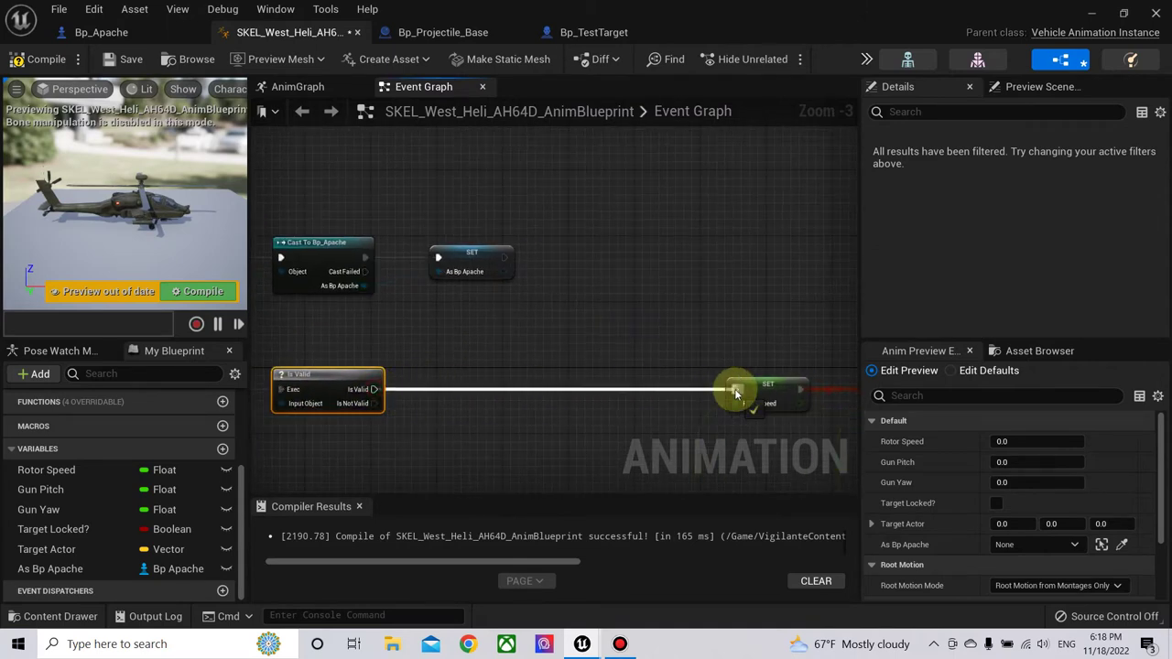
scroll(393, 366, "down", 3)
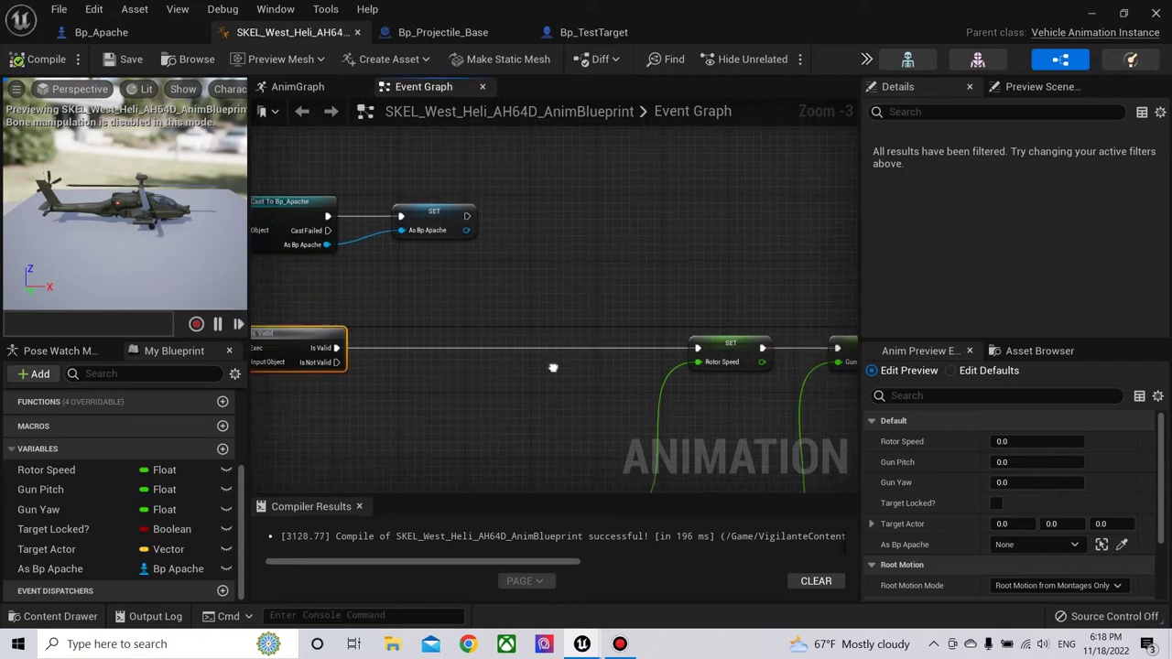
scroll(391, 292, "up", 3)
right_click_drag(419, 303, 501, 337)
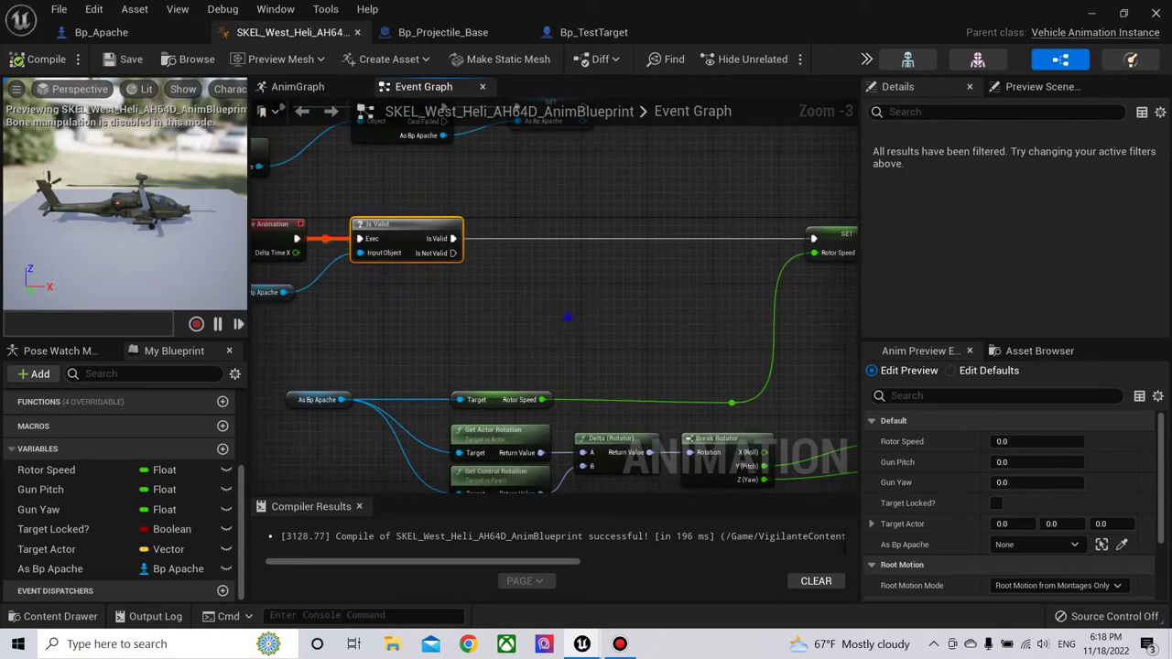
- Add a Get Target Locked? node from the As Bp Apache reference
left_click_drag(434, 309, 553, 362)
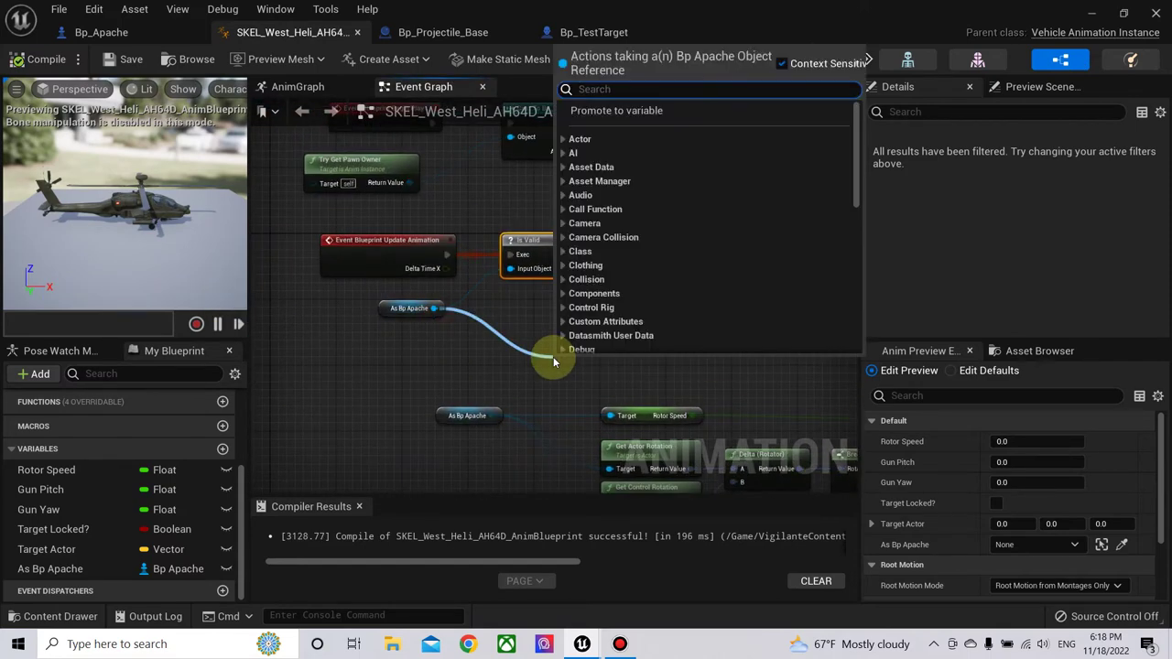
type("get")
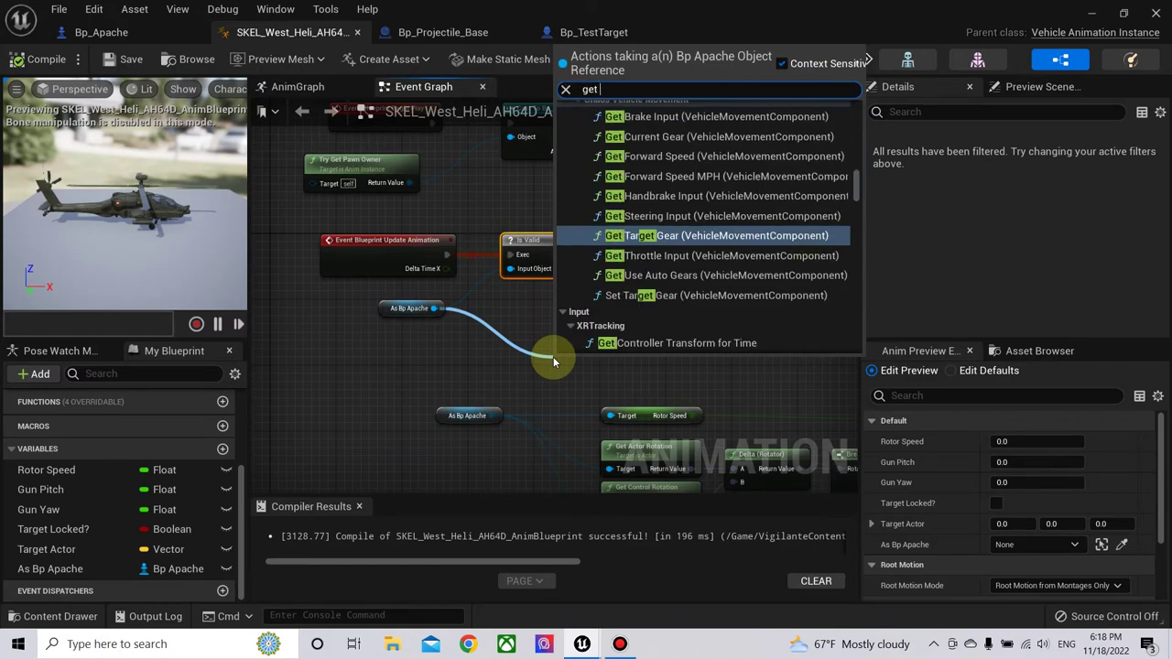
type(" targ")
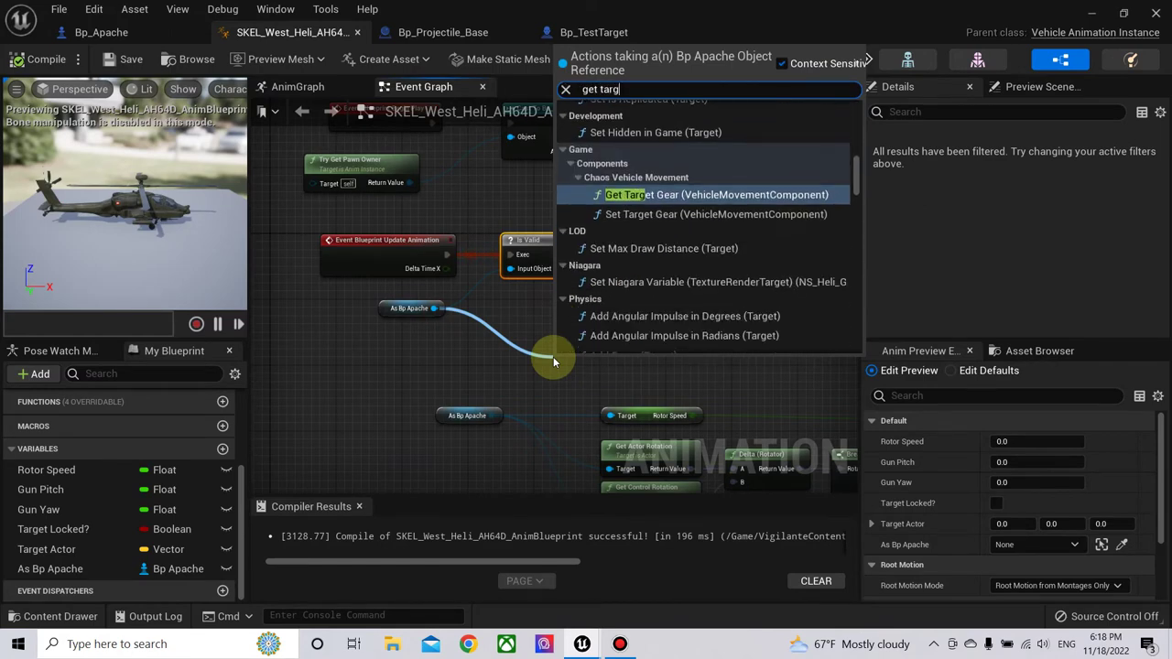
type("et lo")
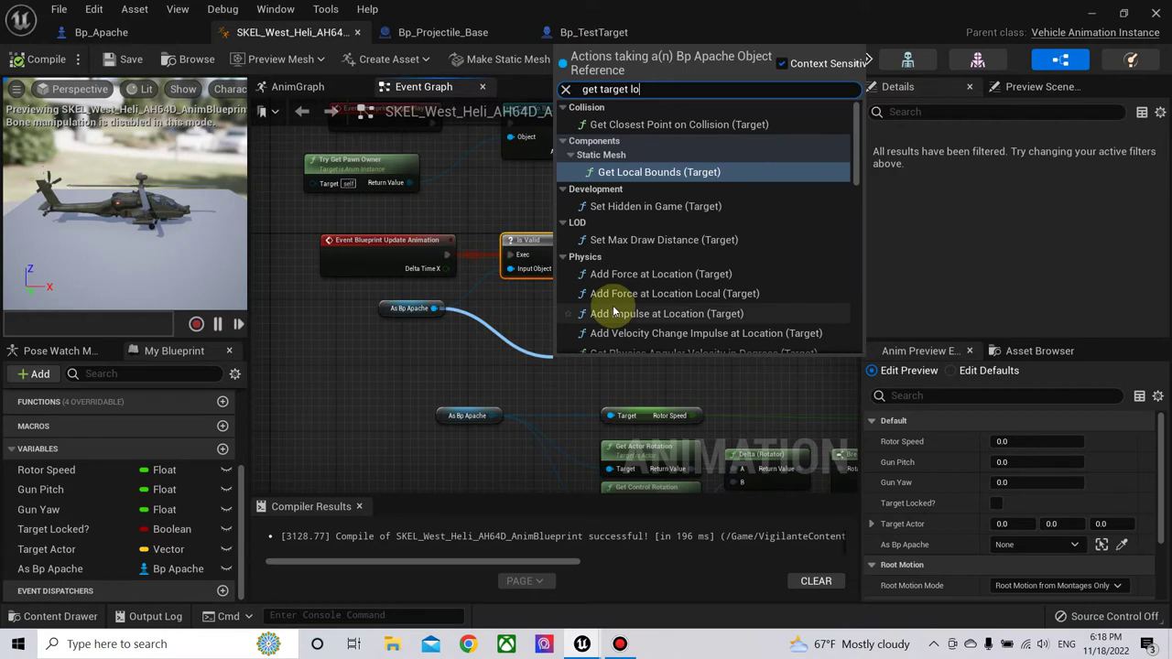
type("cked")
left_click(675, 174)
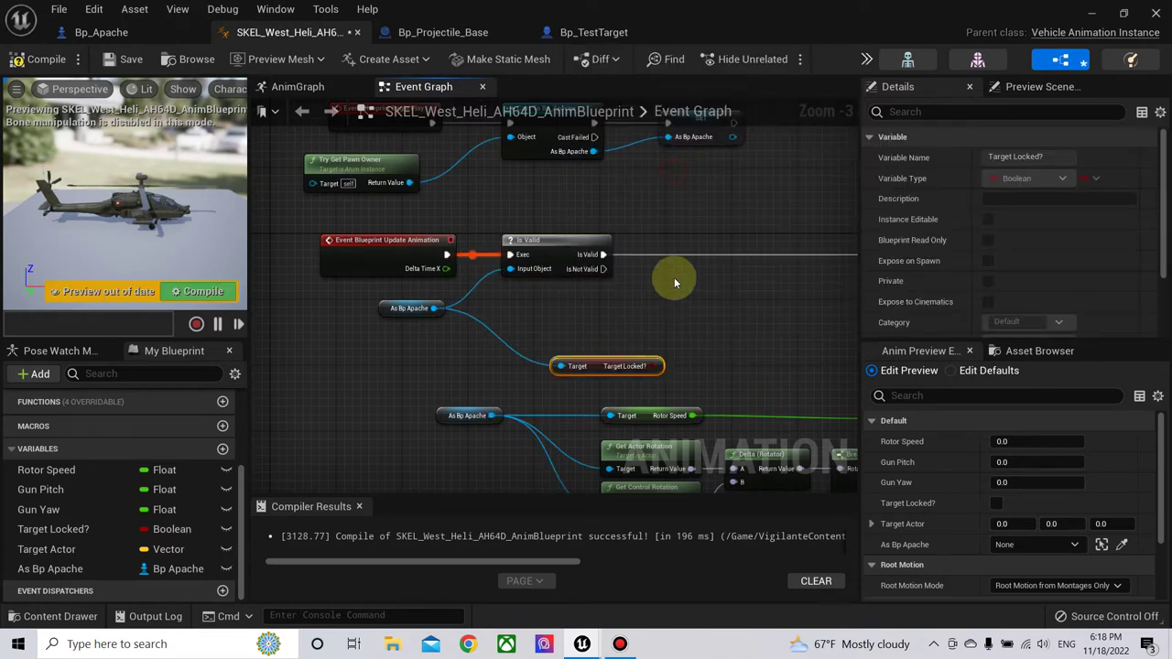
- Add SET Target Locked? after Is Valid, fed by the Apache's Target Locked?, then compile
right_click(653, 371)
left_click(694, 392)
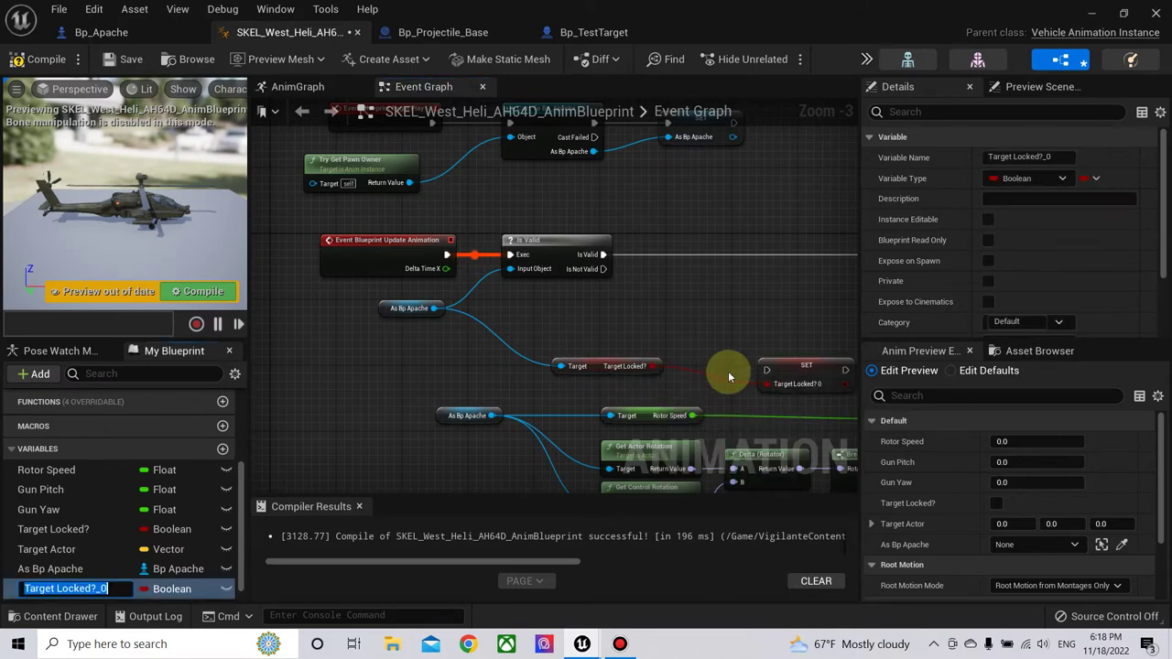
mouse_move(795, 374)
left_mouse_down()
mouse_move(740, 252)
mouse_move(675, 265)
left_mouse_up()
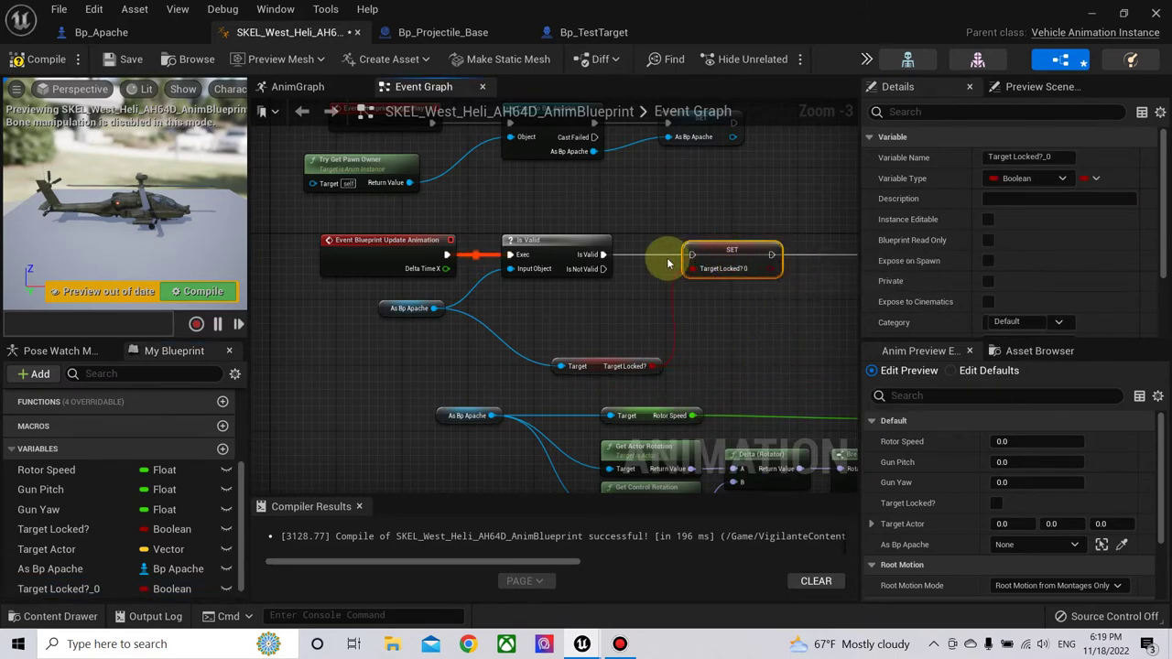
left_click_drag(600, 258, 692, 256)
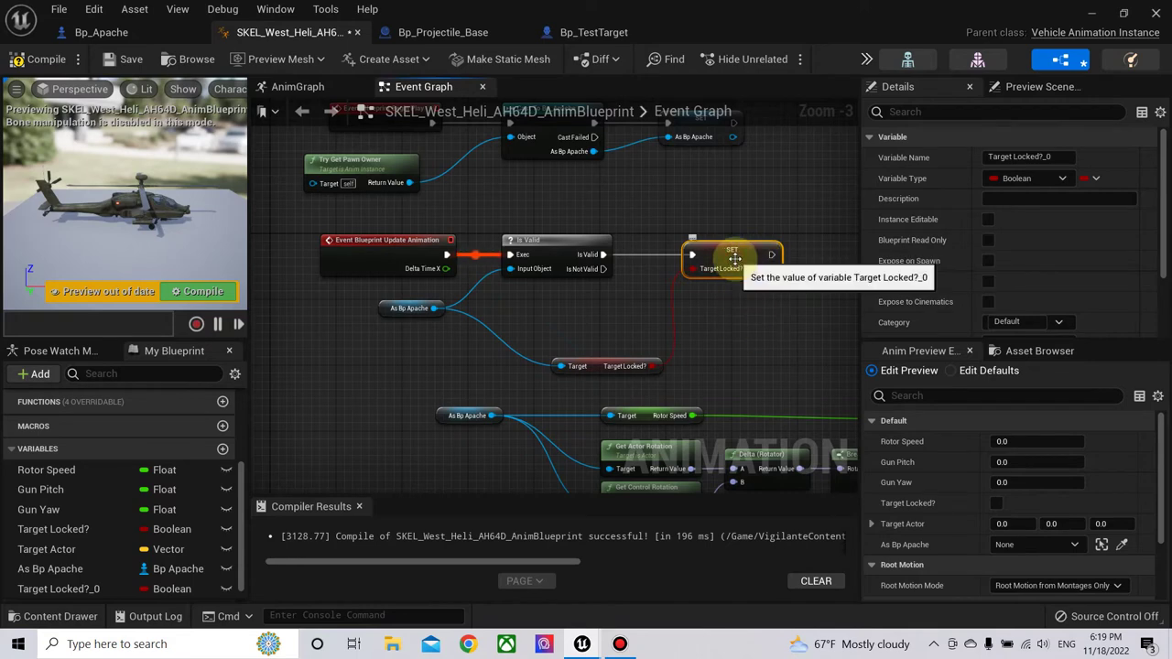
key("Delete")
left_click_drag(52, 529, 717, 234)
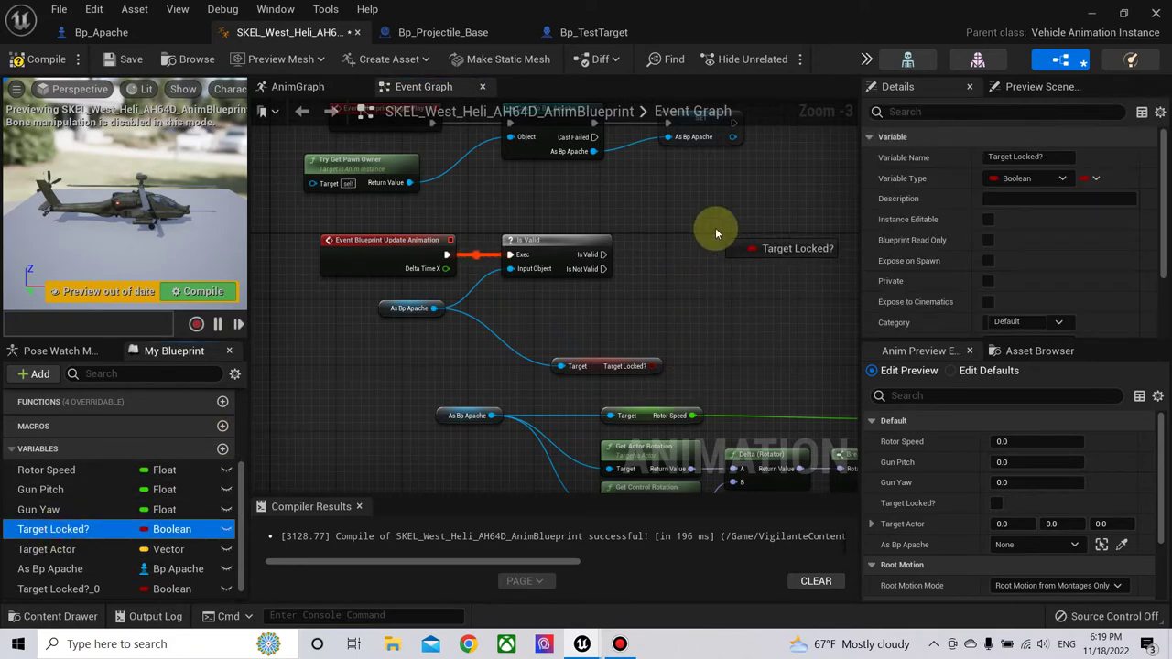
left_click(760, 275)
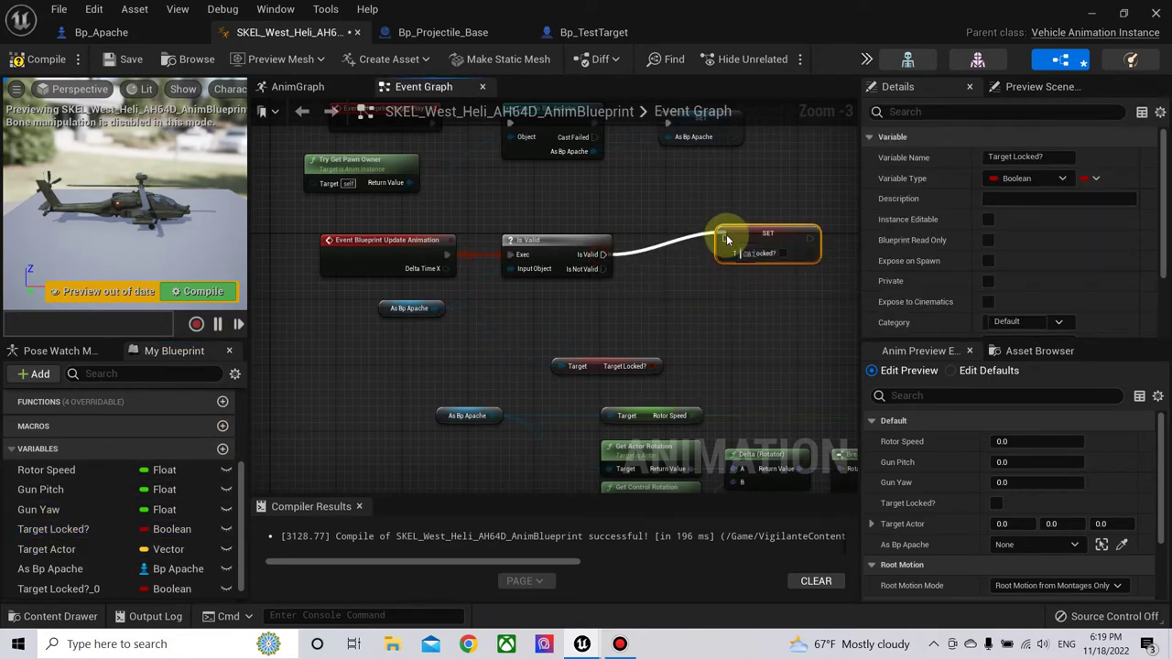
left_click_drag(613, 261, 724, 239)
left_click_drag(652, 366, 724, 254)
right_click_drag(758, 293, 471, 369)
left_click_drag(528, 308, 702, 308)
right_click_drag(619, 329, 493, 321)
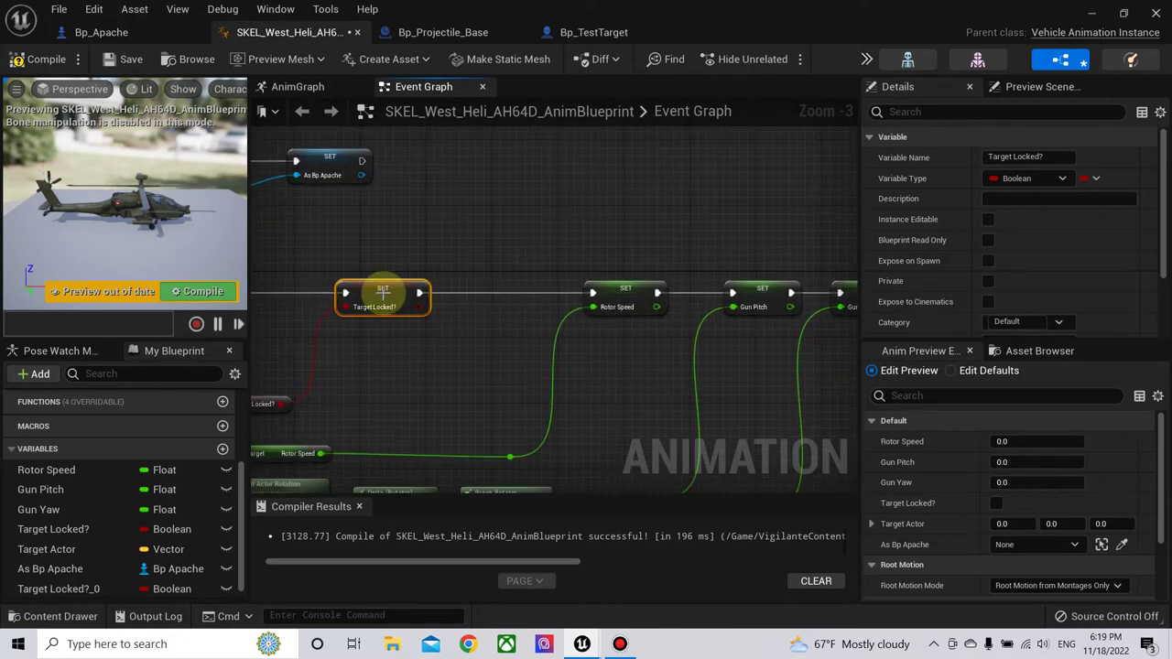
left_click(204, 291)
- Add a Get Target Location node from the Apache reference
right_click_drag(348, 360, 564, 267)
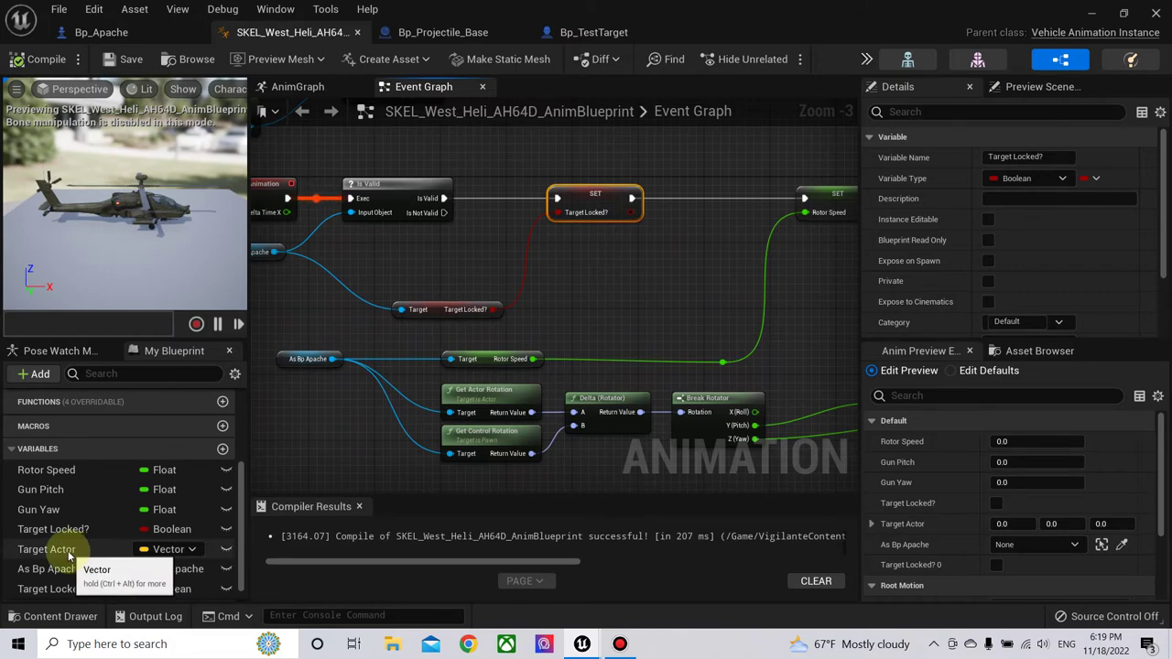
right_click_drag(344, 286, 412, 316)
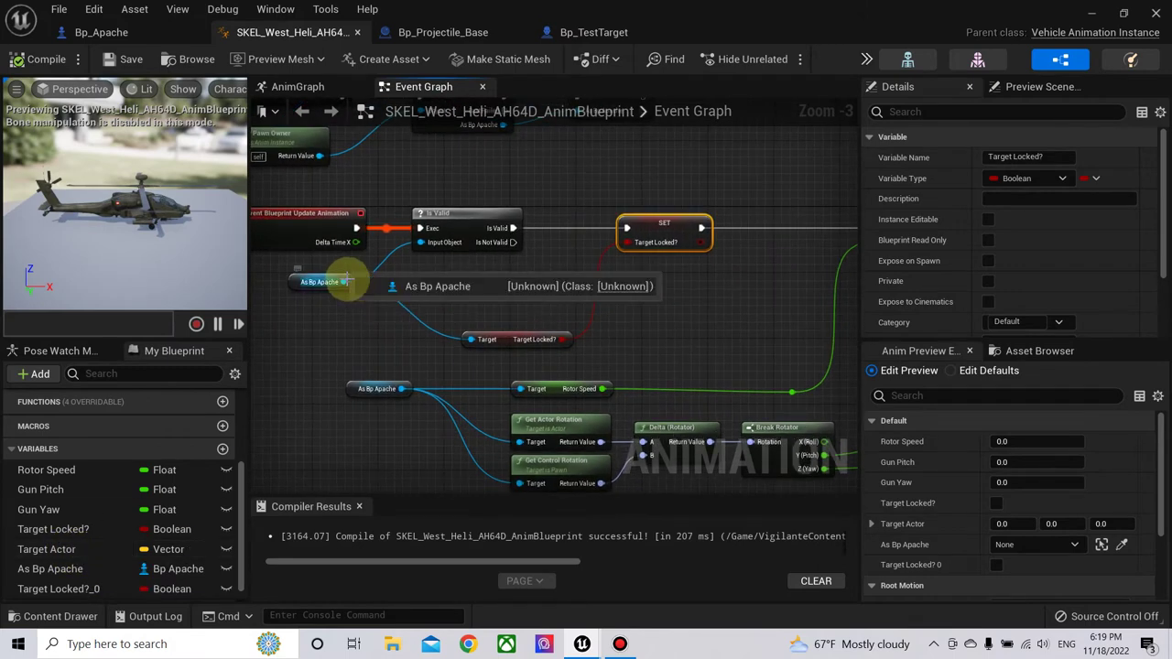
left_click_drag(346, 281, 443, 293)
type("get targe")
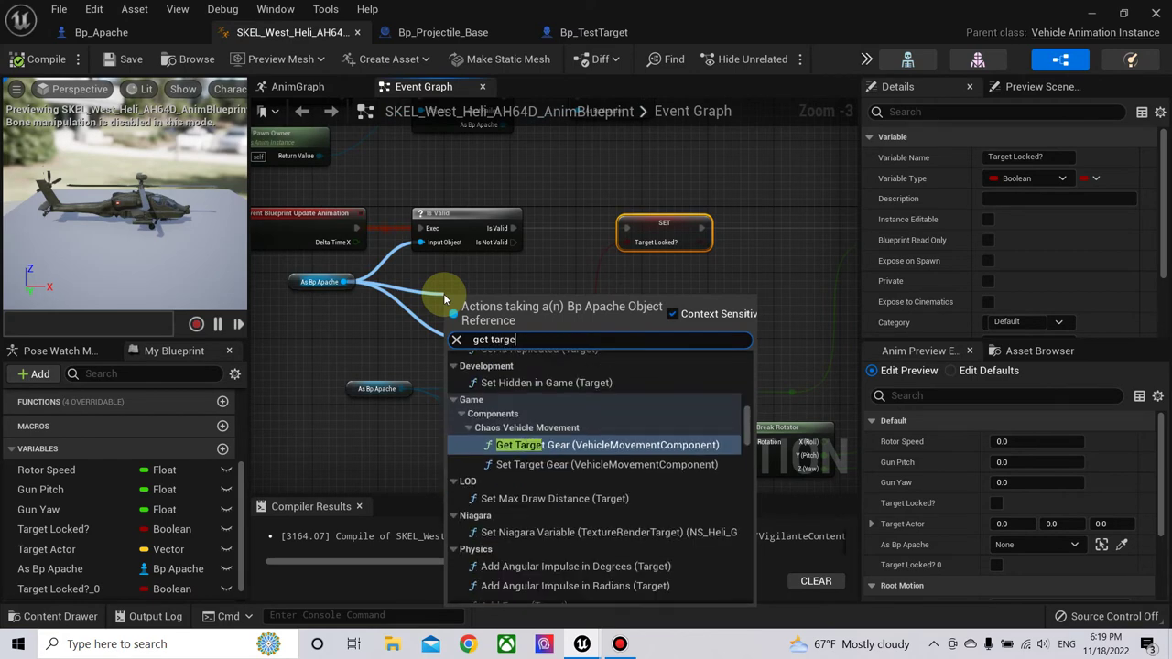
type("t")
scroll(583, 471, "down", 5)
scroll(583, 476, "down", 4)
scroll(583, 475, "down", 4)
scroll(606, 495, "down", 4)
scroll(696, 504, "down", 1)
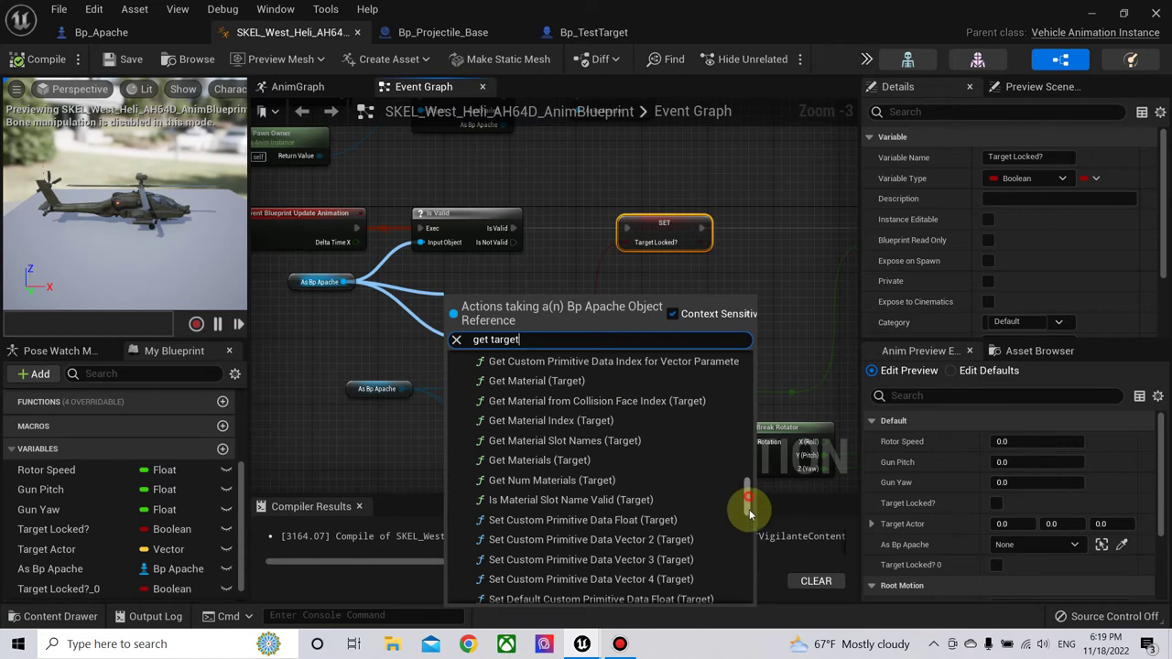
left_click_drag(749, 513, 758, 600)
left_click(595, 516)
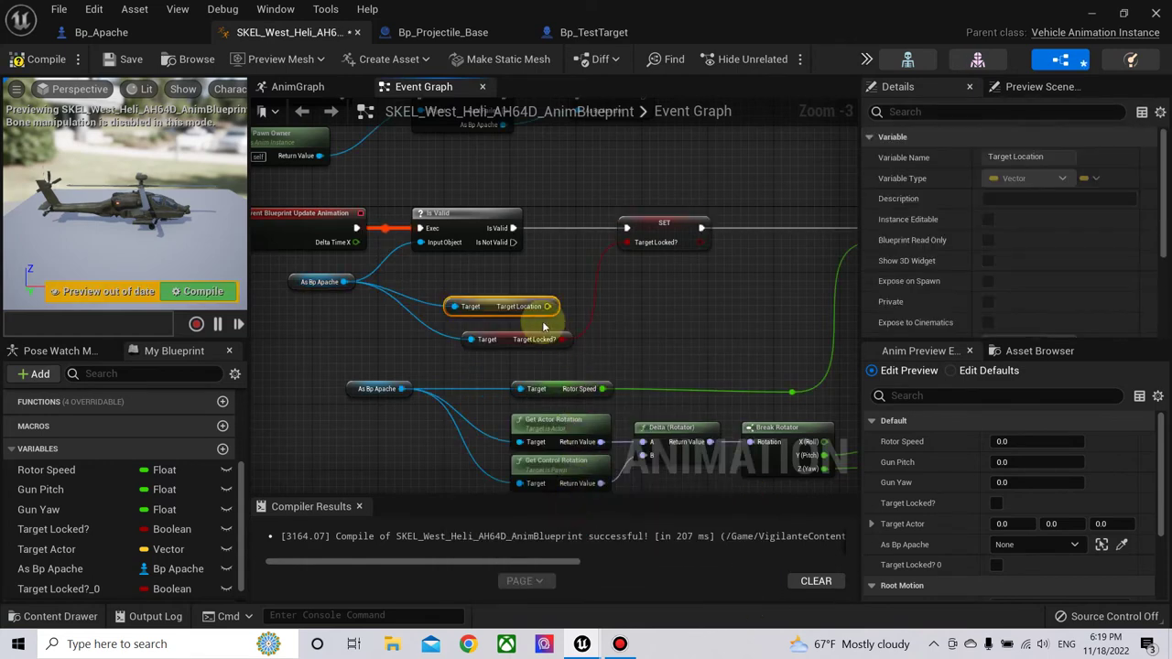
- Chain SET Target Actor after Target Locked?, fed by Target Location, and tidy the getters
mouse_move(51, 549)
left_mouse_down()
mouse_move(747, 236)
mouse_move(739, 243)
left_mouse_up()
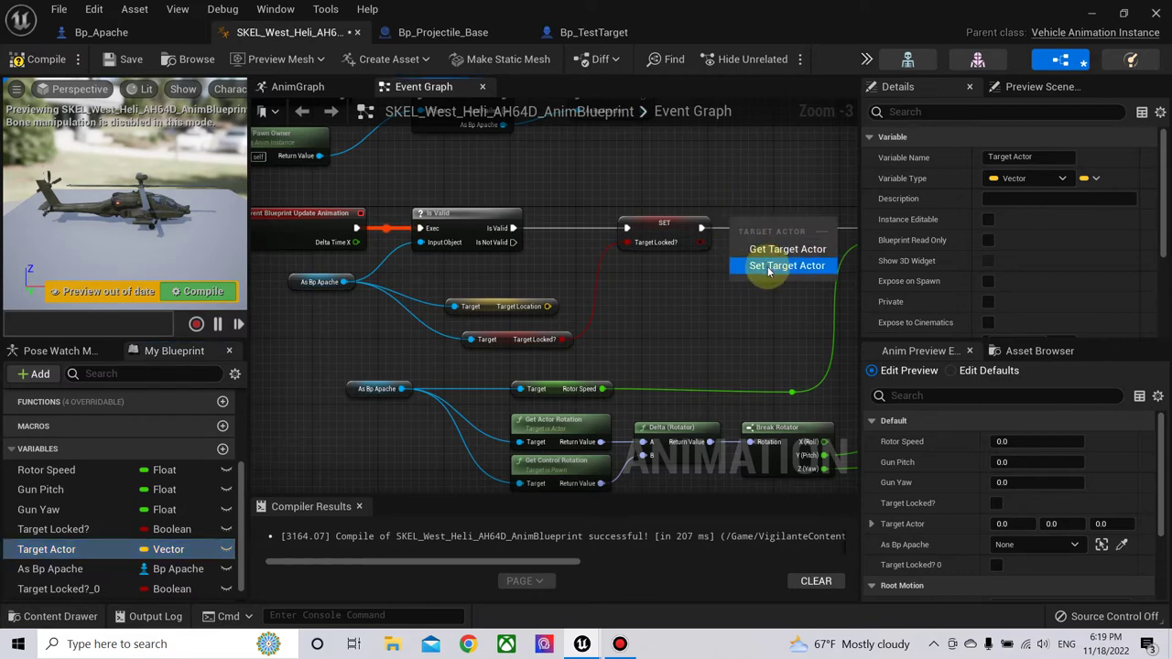
left_click(750, 264)
right_click_drag(745, 275, 596, 338)
mouse_move(388, 380)
left_mouse_down()
mouse_move(584, 322)
mouse_move(584, 303)
mouse_move(712, 303)
left_mouse_up()
right_click_drag(492, 380, 661, 394)
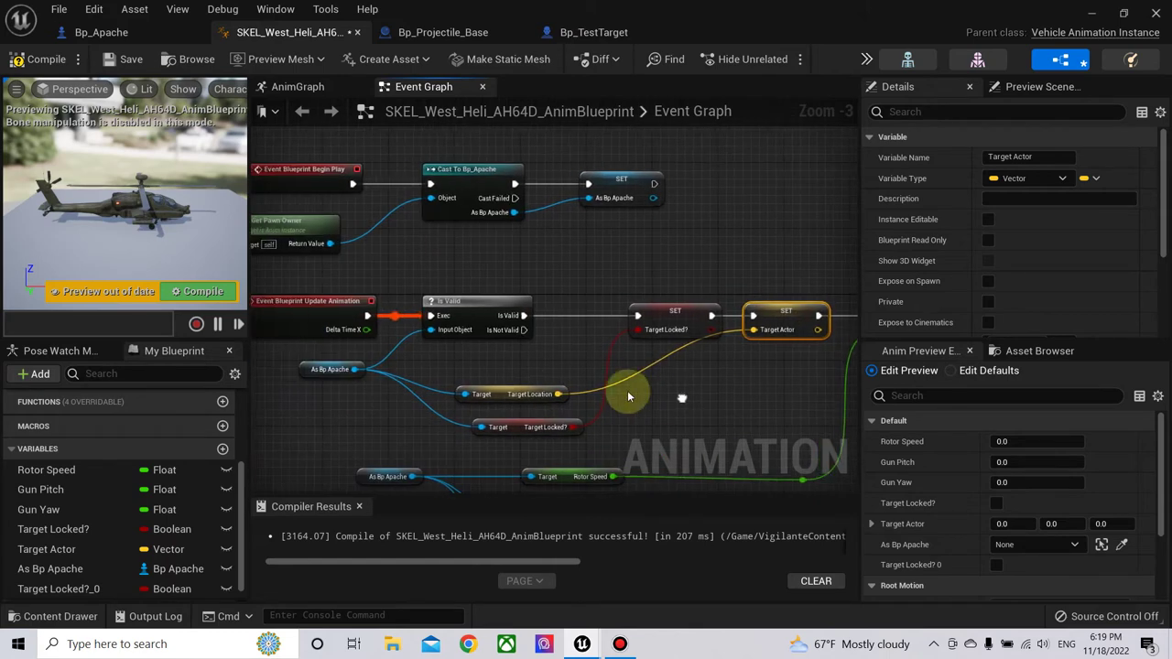
mouse_move(504, 388)
left_mouse_down()
mouse_move(505, 446)
mouse_move(508, 380)
left_mouse_up()
left_click_drag(499, 448, 499, 400)
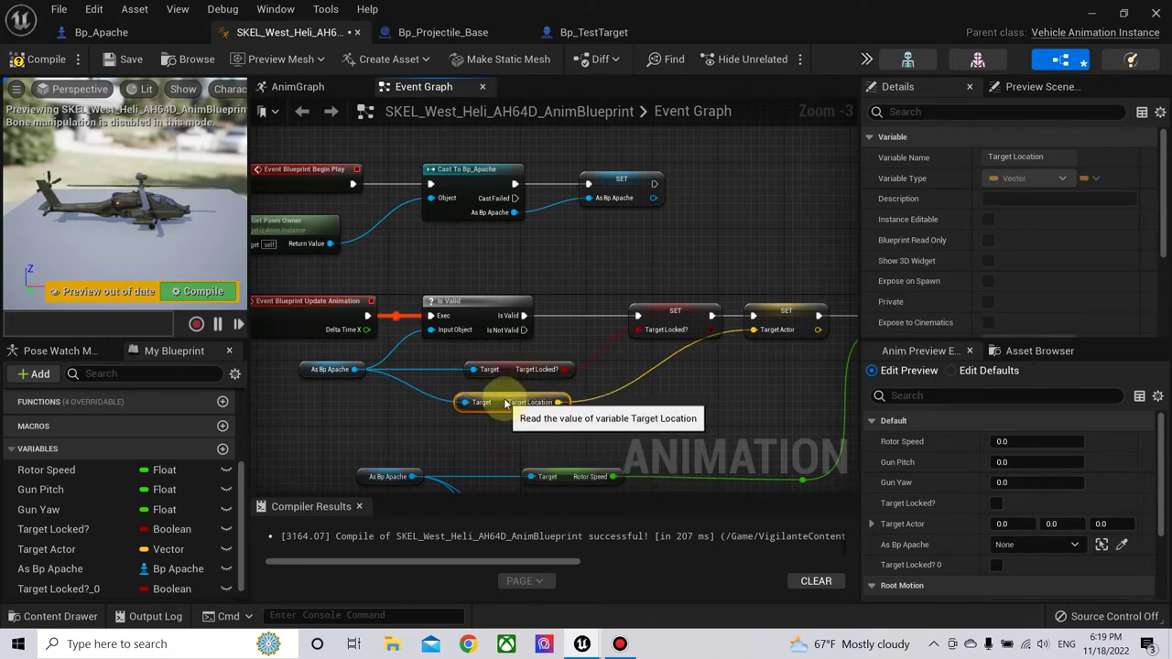
- Shift the Gun Pitch and Gun Yaw setters right to make room
right_click_drag(740, 302, 200, 315)
left_click_drag(449, 256, 723, 402)
mouse_move(510, 339)
left_mouse_down()
mouse_move(507, 327)
mouse_move(728, 330)
left_mouse_up()
left_click_drag(412, 327, 459, 321)
- Add a Branch after Rotor Speed with Target Locked? as its condition, deleting leftover Target Locked?_0
type("branc")
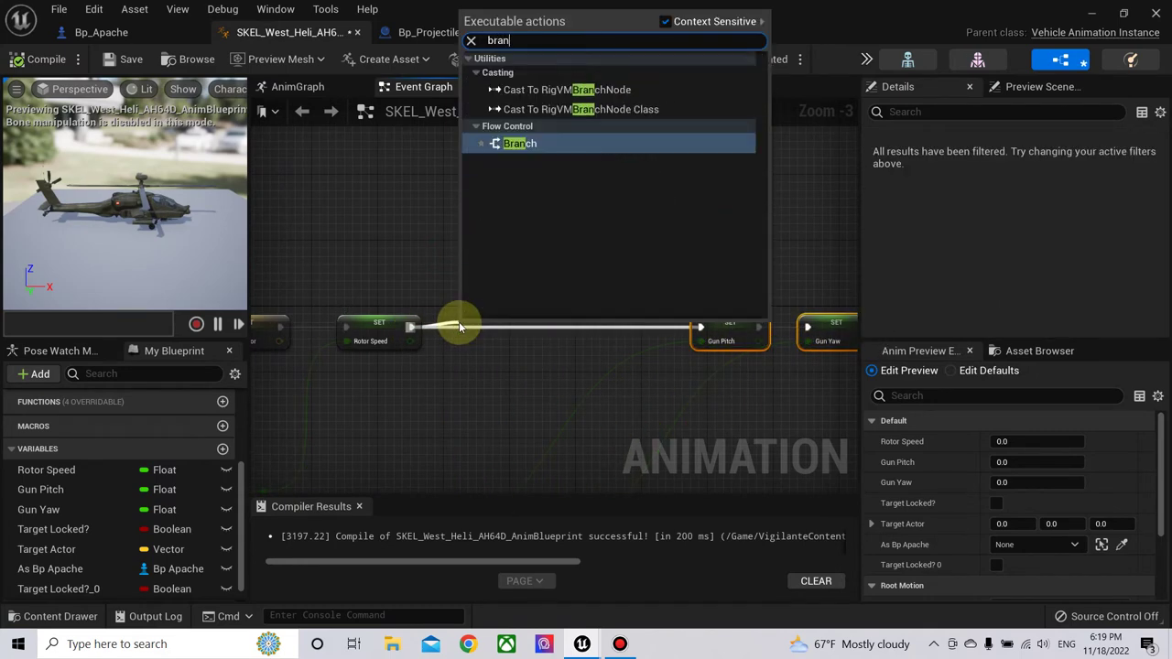
left_click(518, 143)
left_click_drag(504, 322, 529, 311)
left_click(69, 588)
key("Delete")
left_click(209, 529)
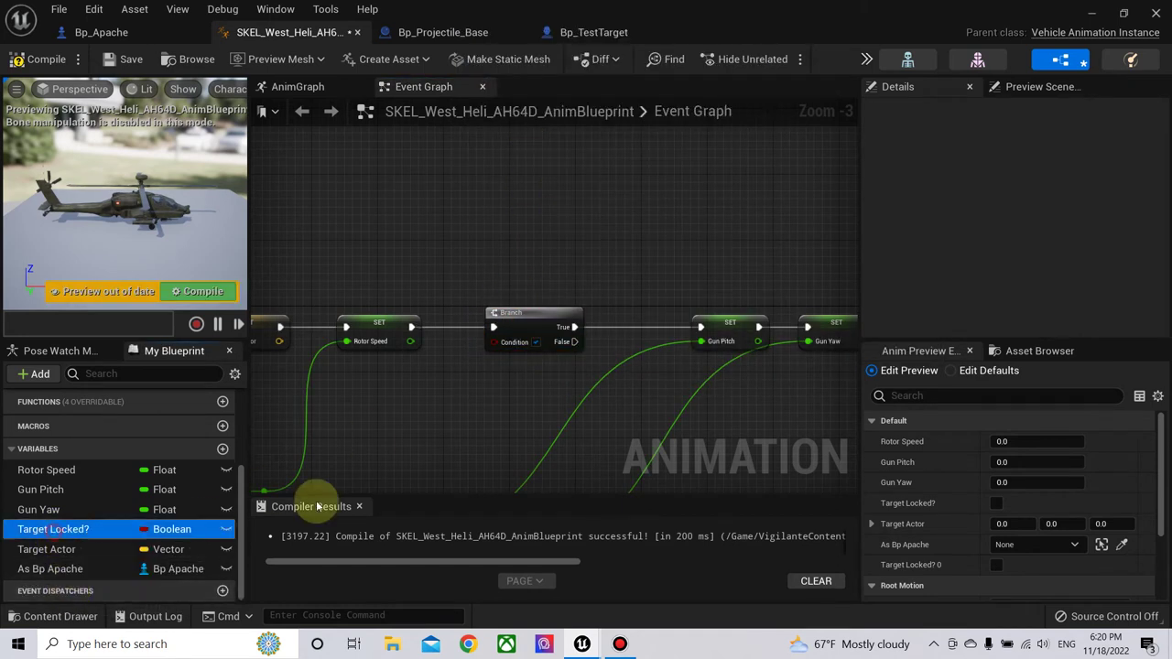
left_click_drag(208, 529, 495, 340)
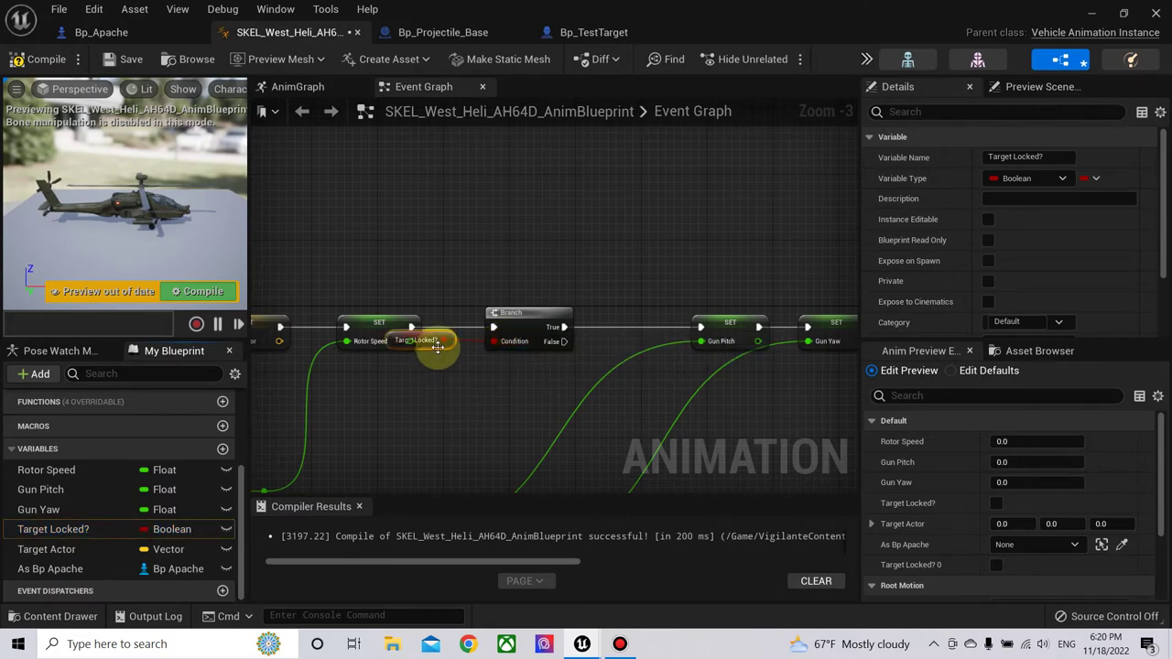
- Wire Branch False to the gun setters and a duplicated gun setter pair to True
left_click_drag(577, 331, 569, 344, "ctrl")
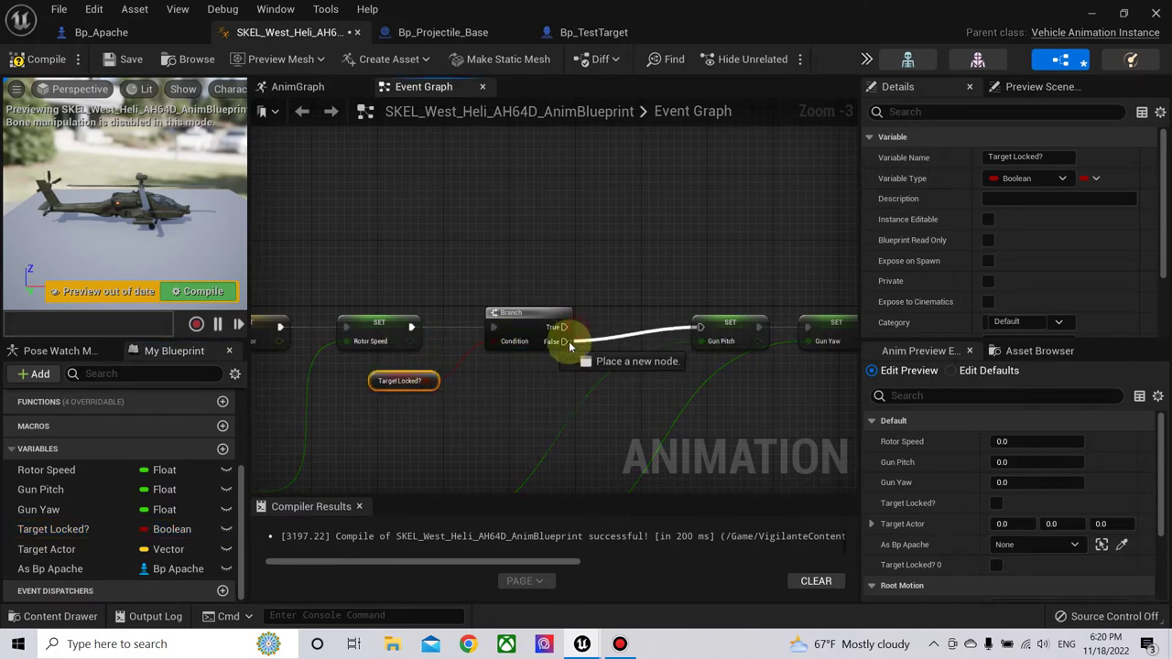
right_click_drag(682, 270, 508, 277)
left_click_drag(509, 277, 711, 393)
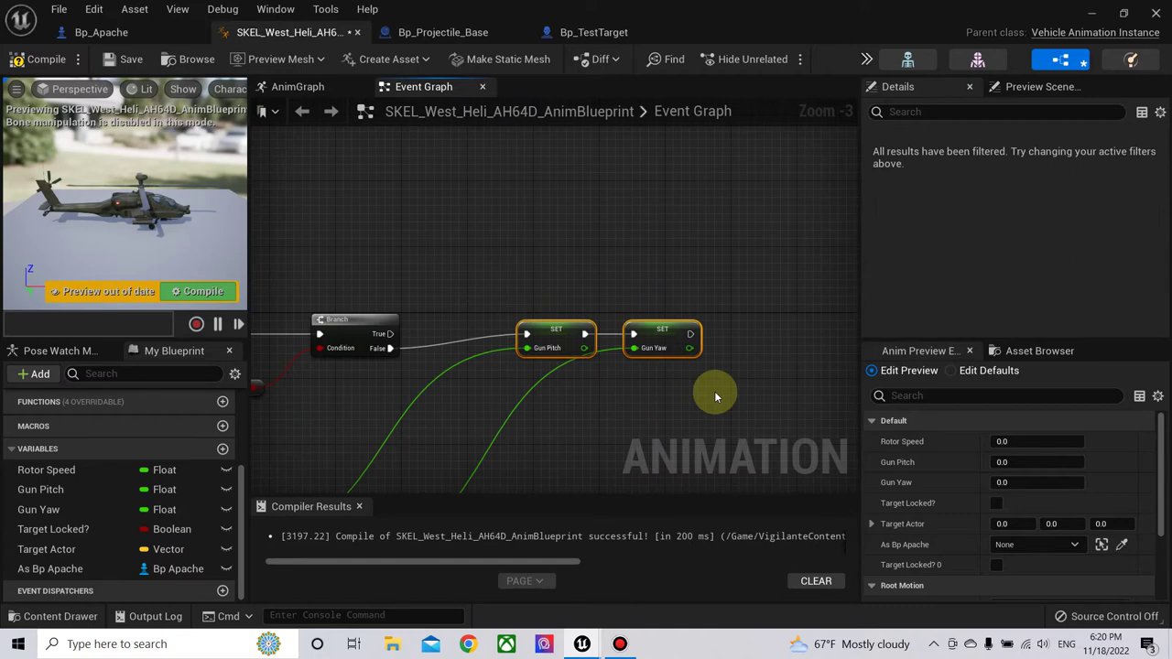
key("ctrl+c")
key("ctrl+v")
left_click_drag(798, 400, 647, 218)
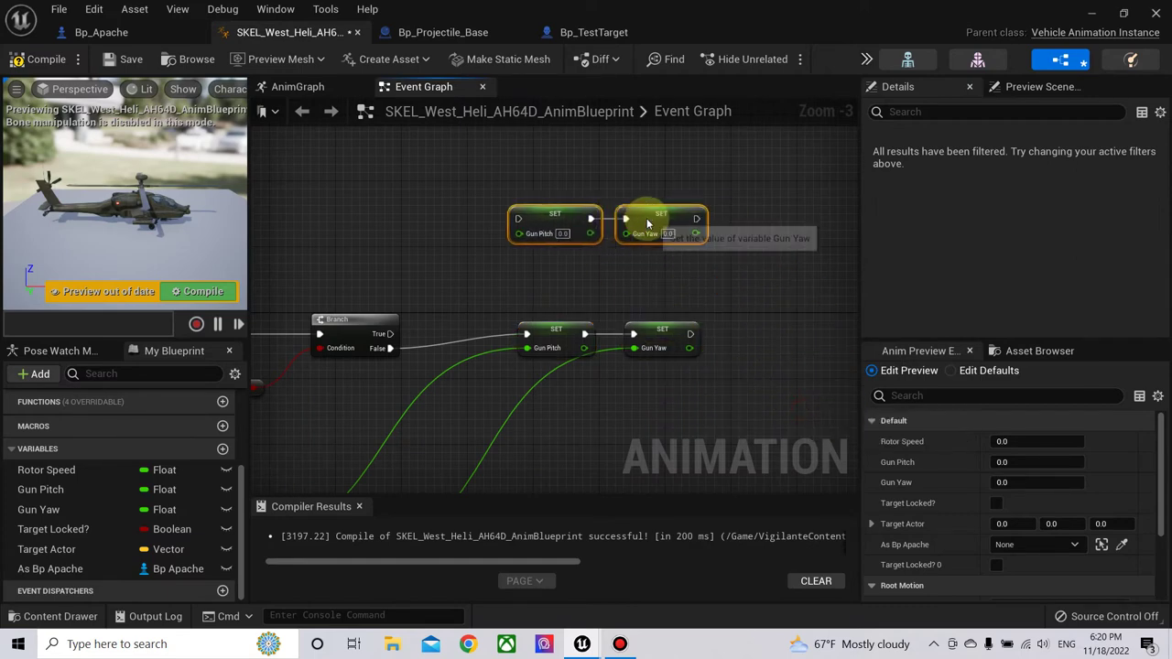
right_click_drag(444, 298, 614, 285)
left_click_drag(561, 323, 688, 207)
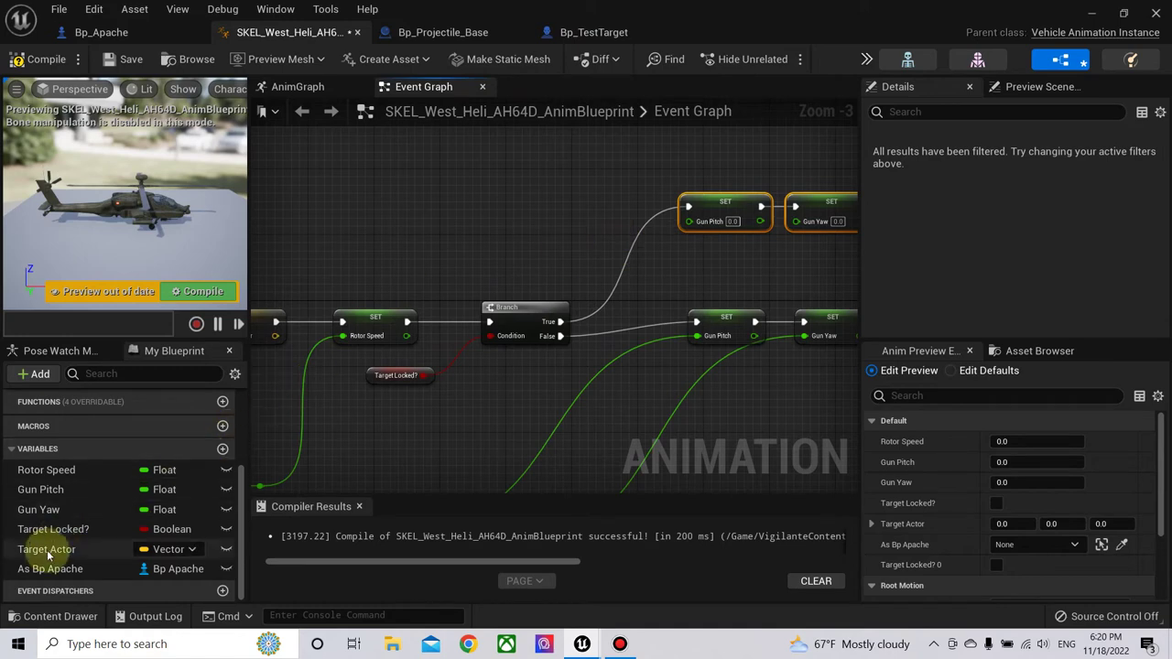
left_click_drag(50, 569, 519, 190)
- Feed the Apache's Gun Pitch into the True-path SET Gun Pitch
left_click(518, 179)
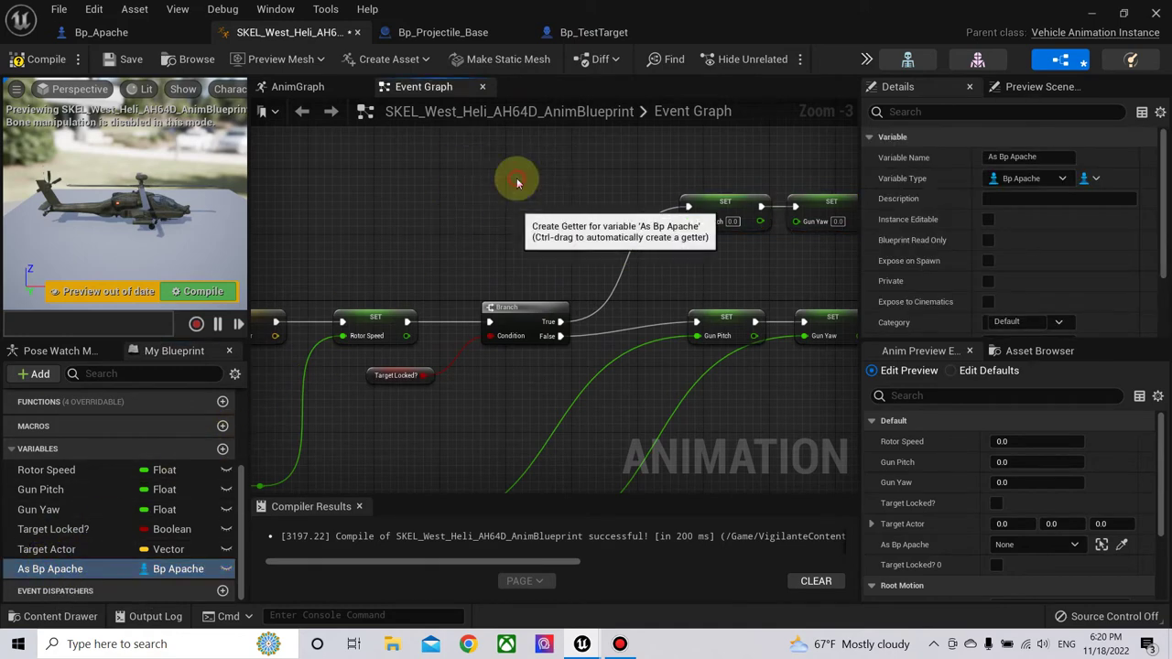
left_click_drag(521, 154, 546, 183)
type("get ")
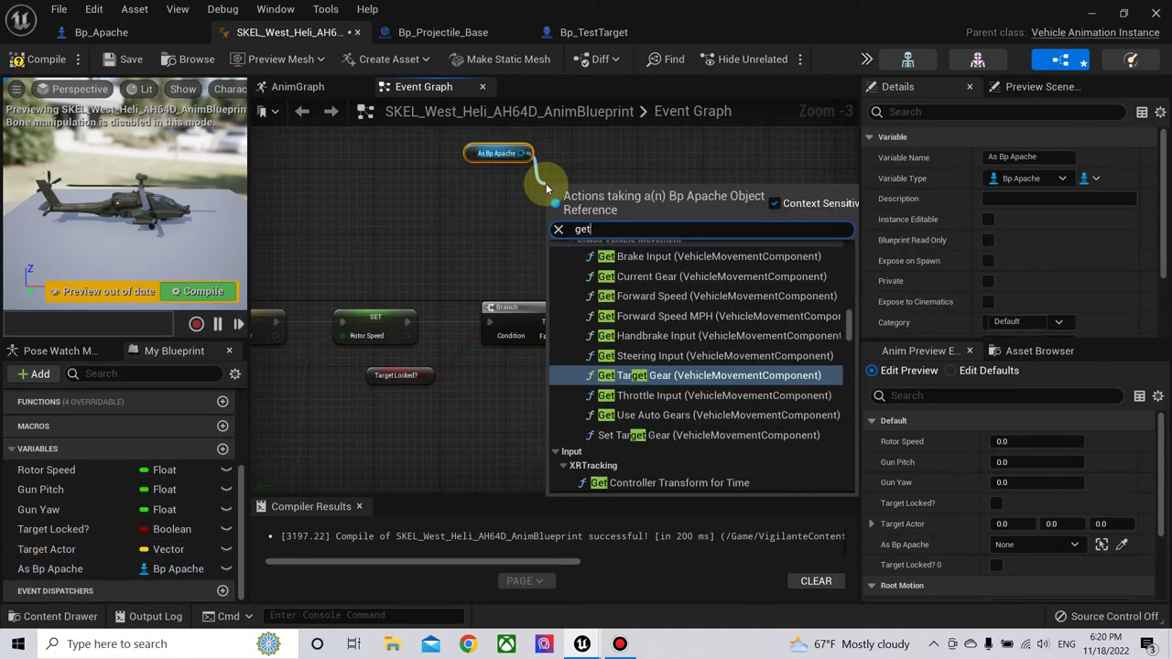
type("gun pit")
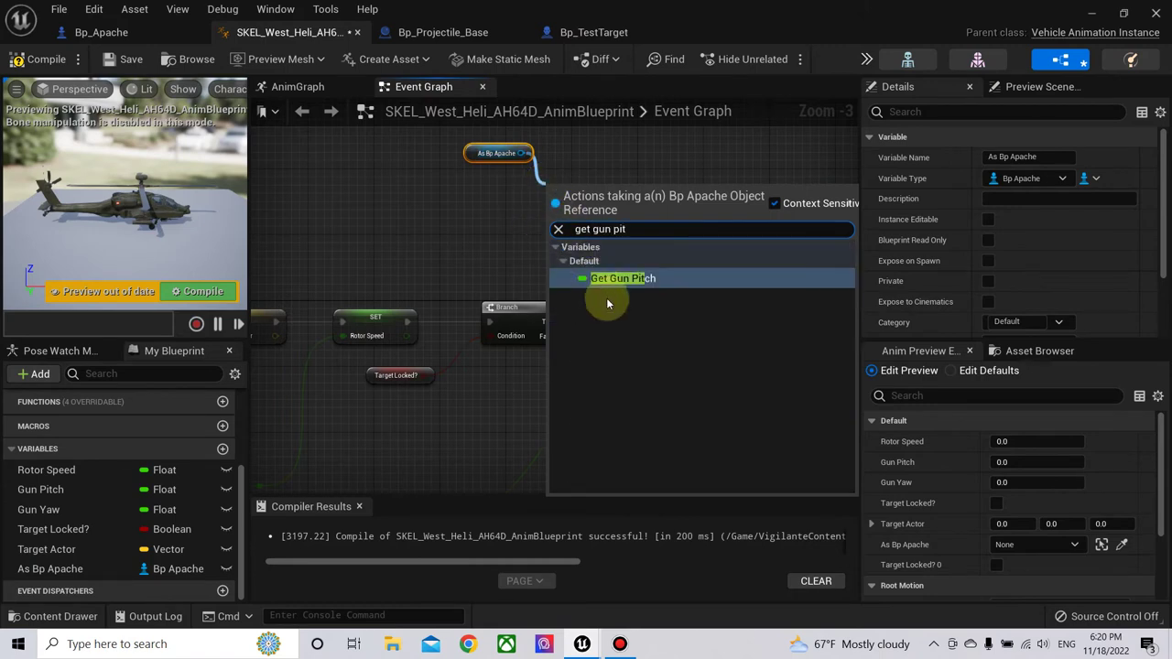
left_click(634, 280)
left_click_drag(632, 194, 688, 220)
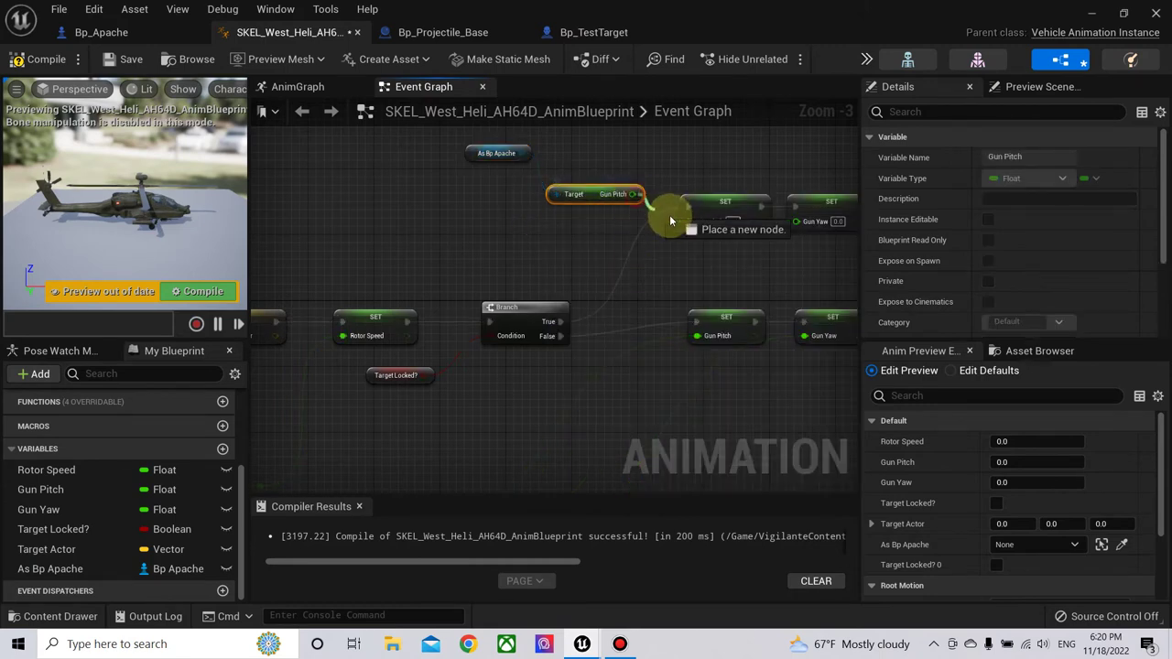
- Feed the Apache's Gun Yaw into SET Gun Yaw and tidy the getter nodes
mouse_move(621, 156)
right_mouse_down()
mouse_move(621, 226)
mouse_move(599, 267)
right_mouse_up()
left_click_drag(499, 266, 614, 247)
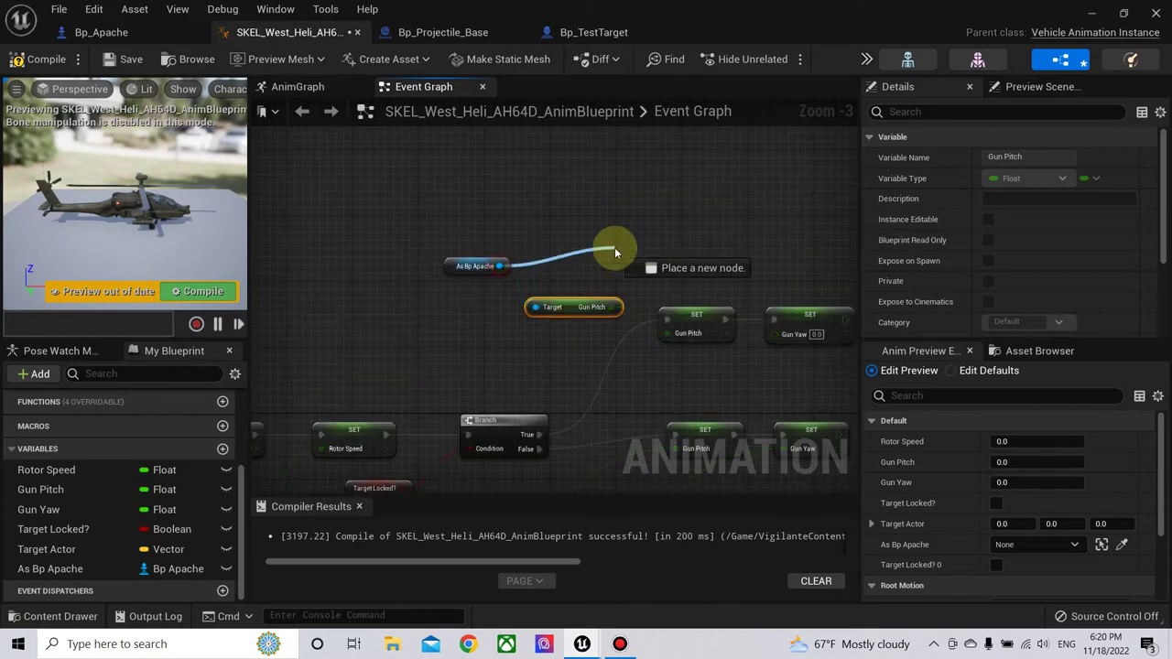
type("get gun")
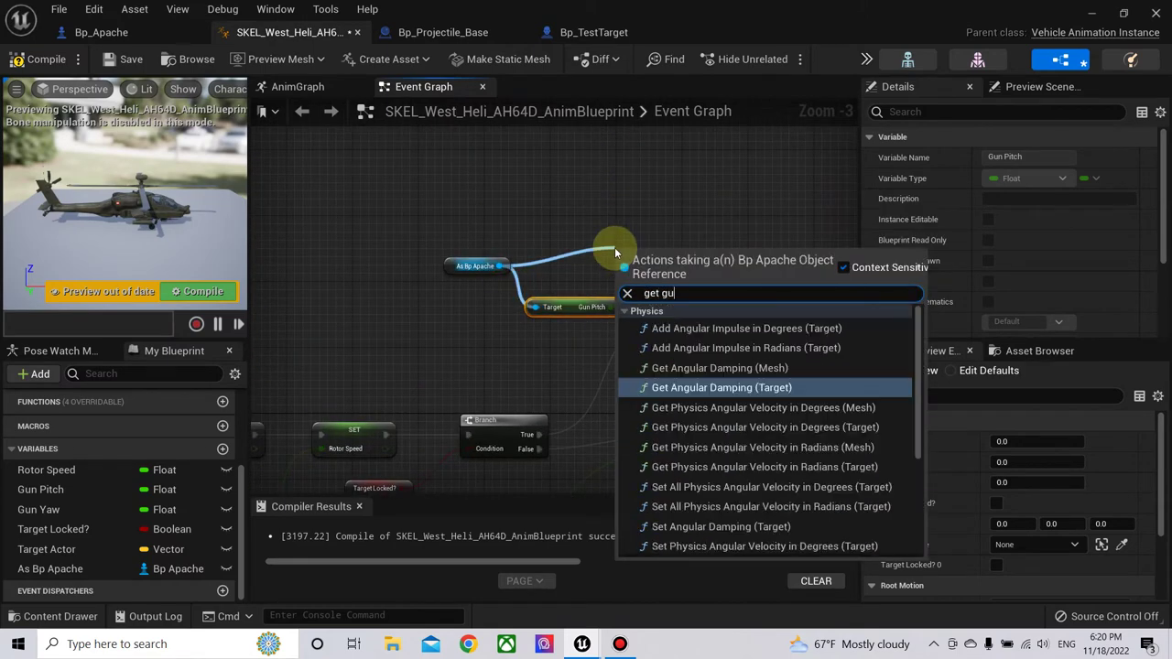
type(" yaw")
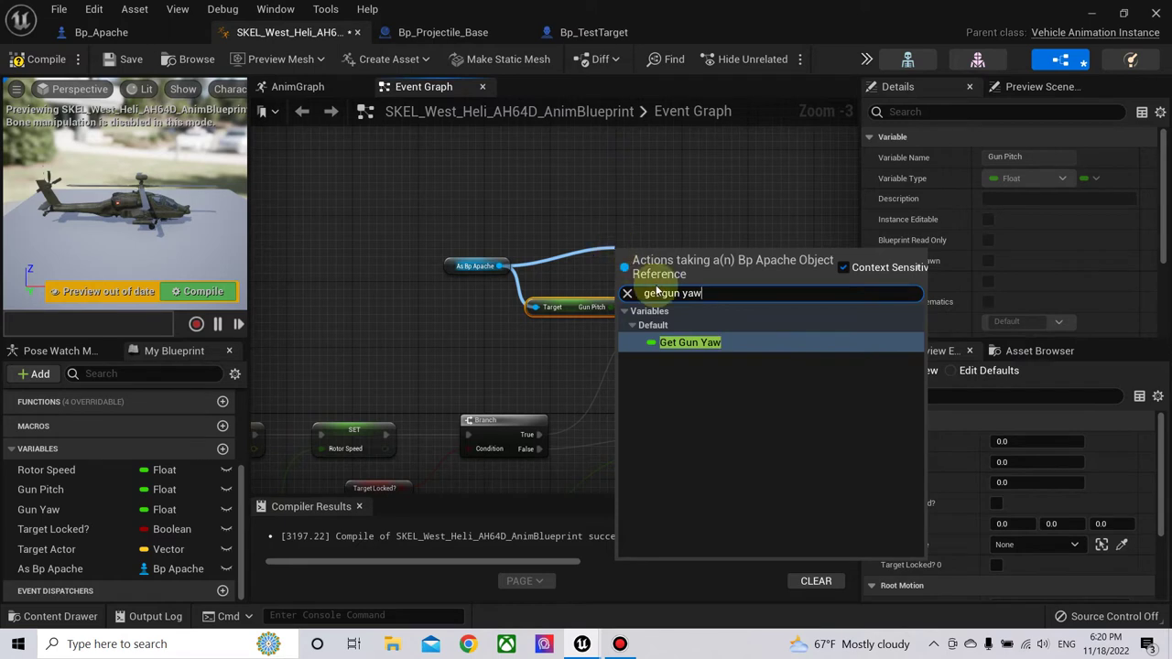
left_click(702, 341)
left_click_drag(700, 258, 775, 333)
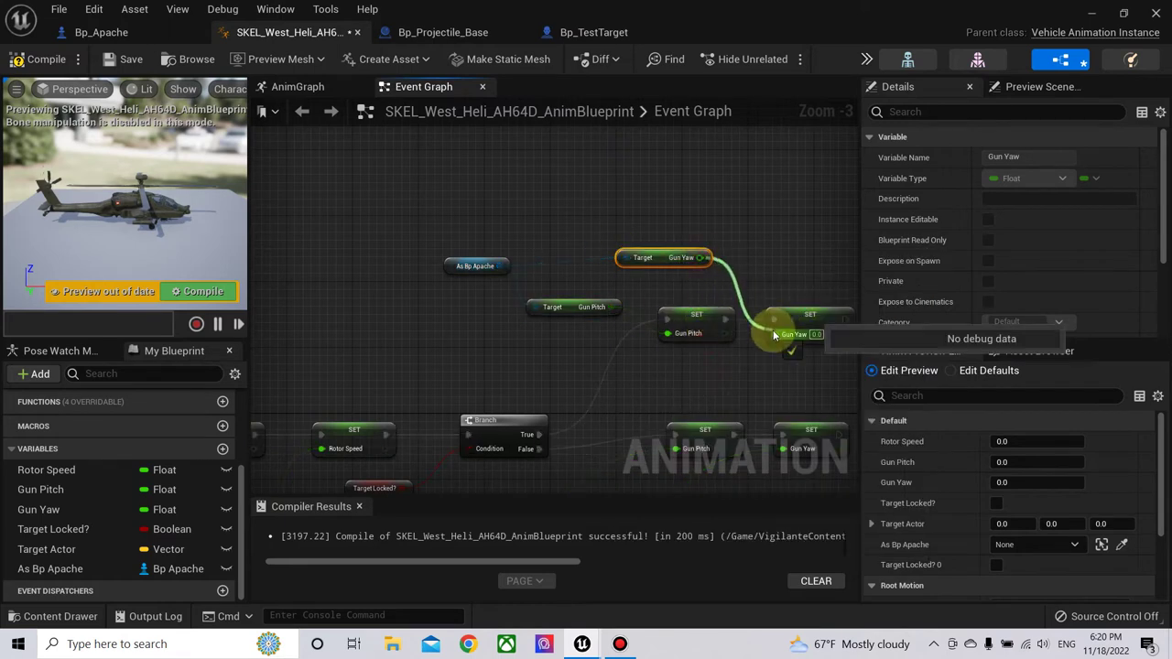
left_click_drag(667, 259, 708, 374)
left_click_drag(565, 308, 573, 332)
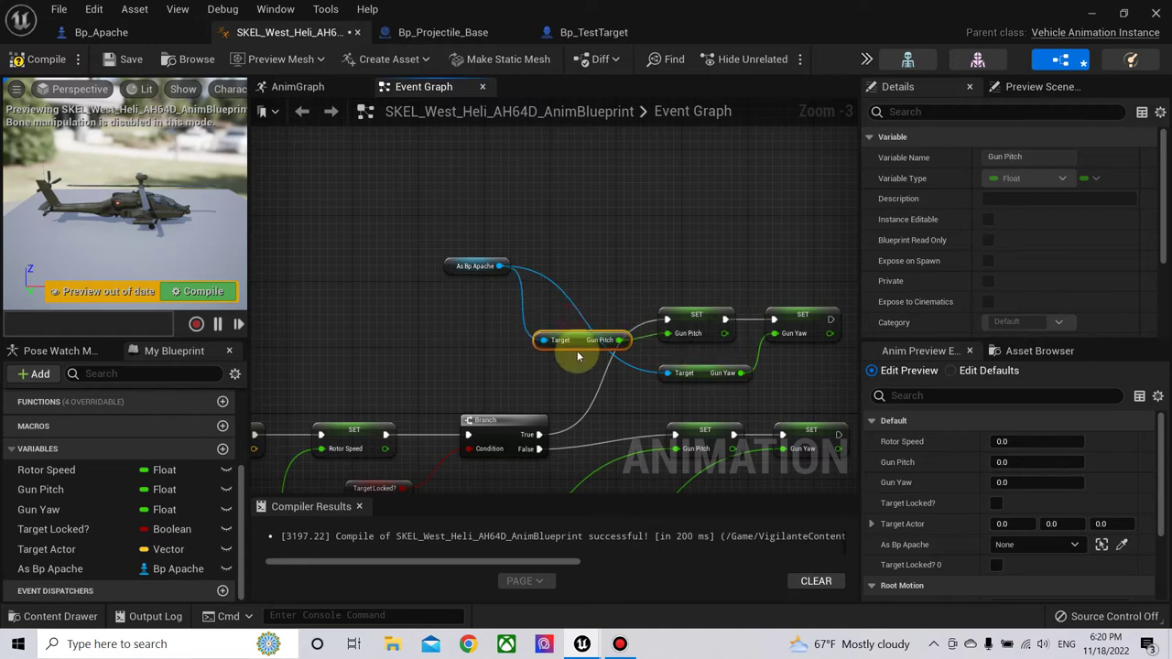
left_click_drag(449, 269, 449, 375)
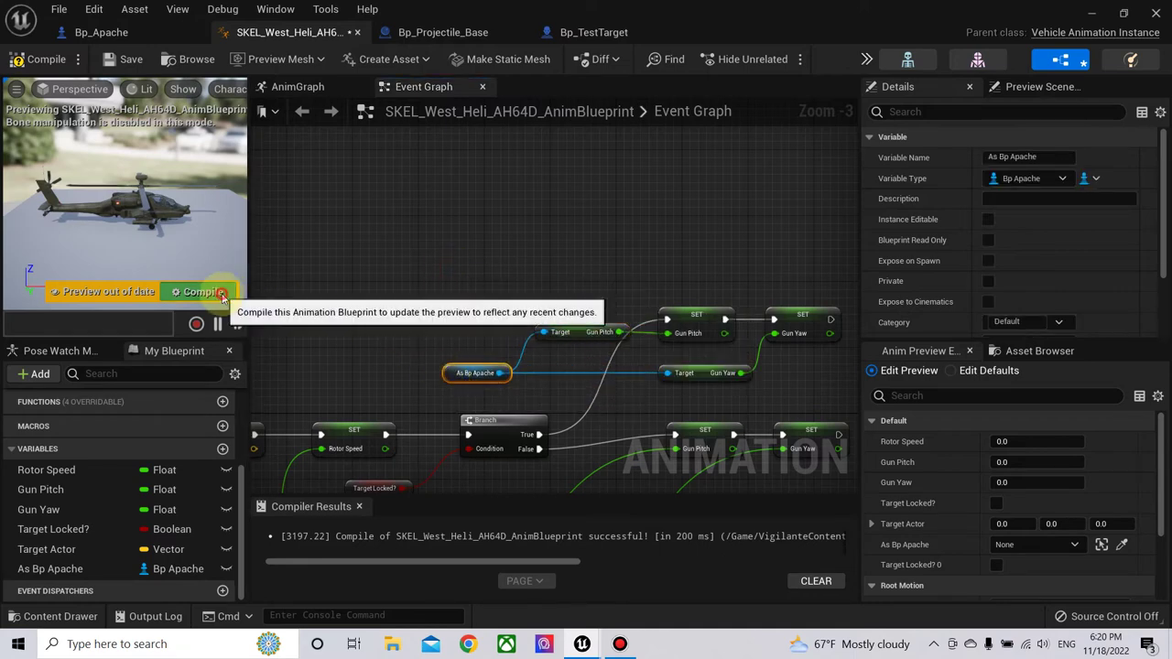
- Compile the animation blueprint and return to the ThirdPersonMap level
left_click(196, 291)
scroll(668, 189, "down", 2)
right_click_drag(606, 200, 666, 208)
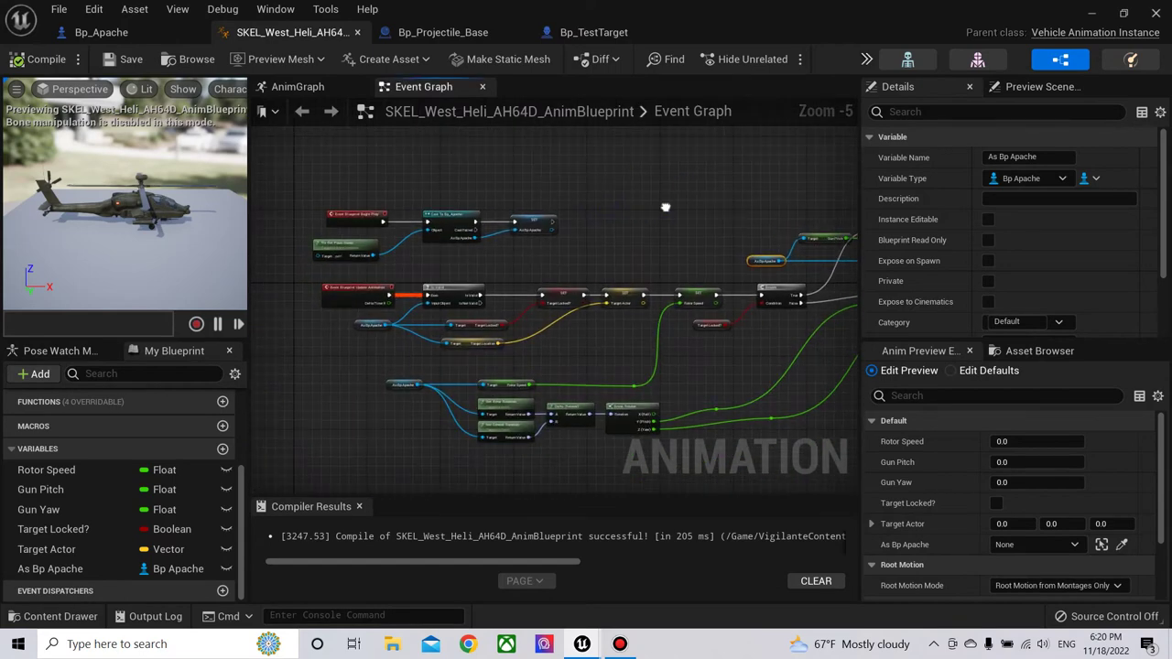
scroll(588, 249, "up", 2)
right_click_drag(614, 251, 715, 247)
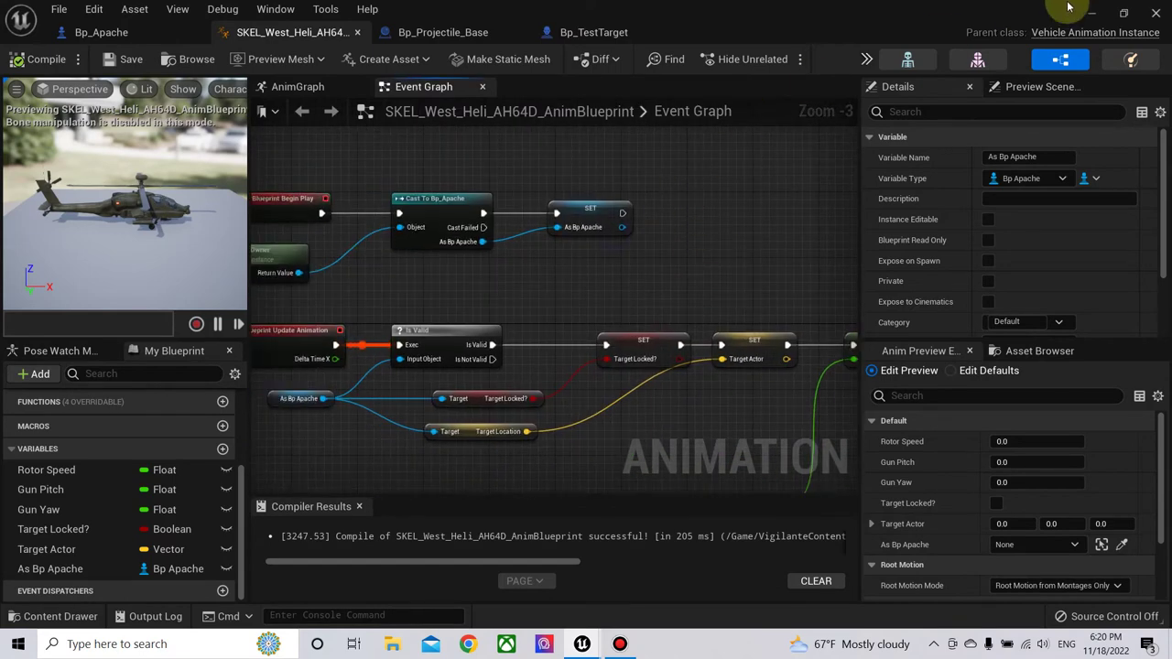
left_click(1093, 16)
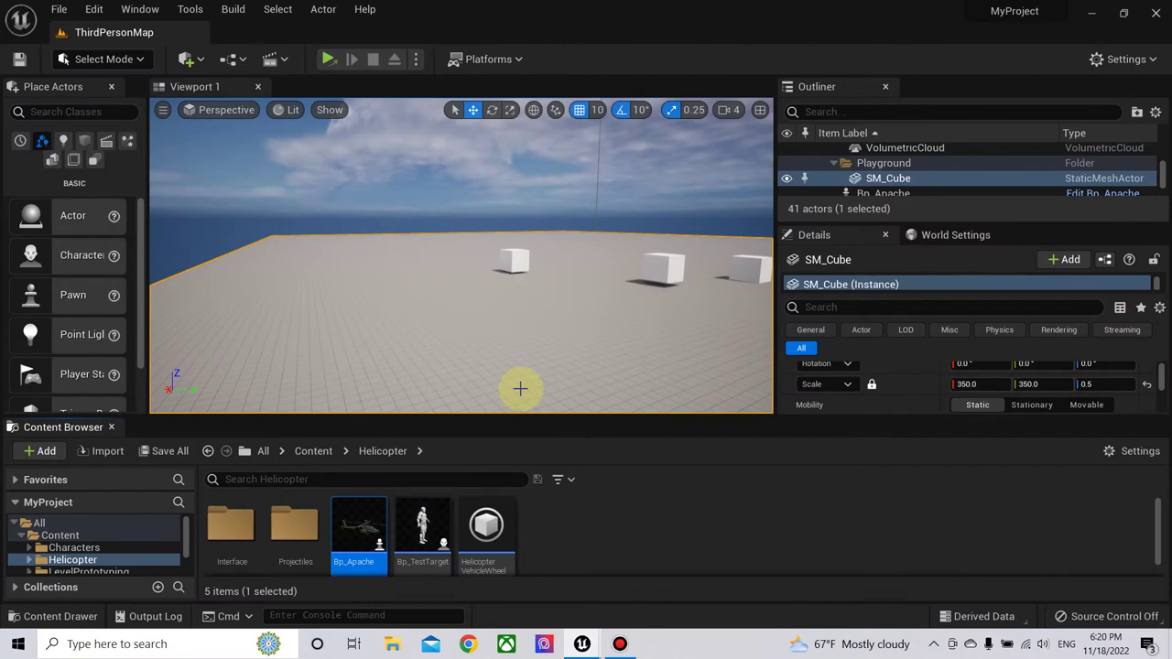
- Place Bp_TestTarget in the level at scale 5 and inspect its AI MoveTo wander loop
left_click_drag(419, 539, 399, 272)
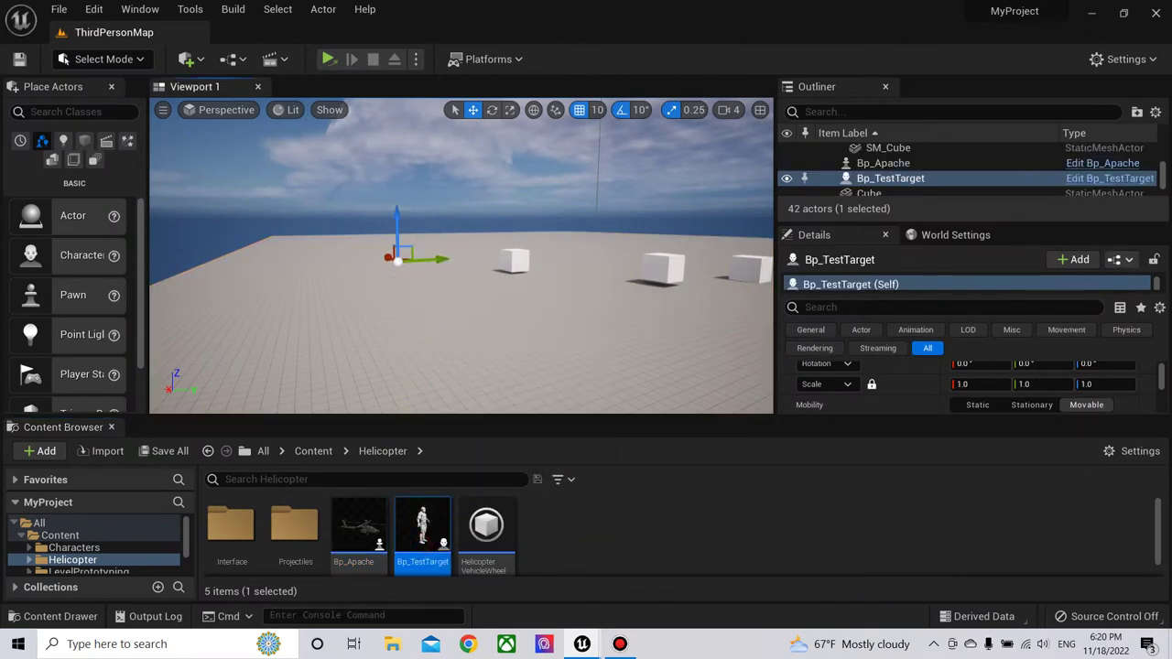
left_click_drag(670, 392, 670, 392)
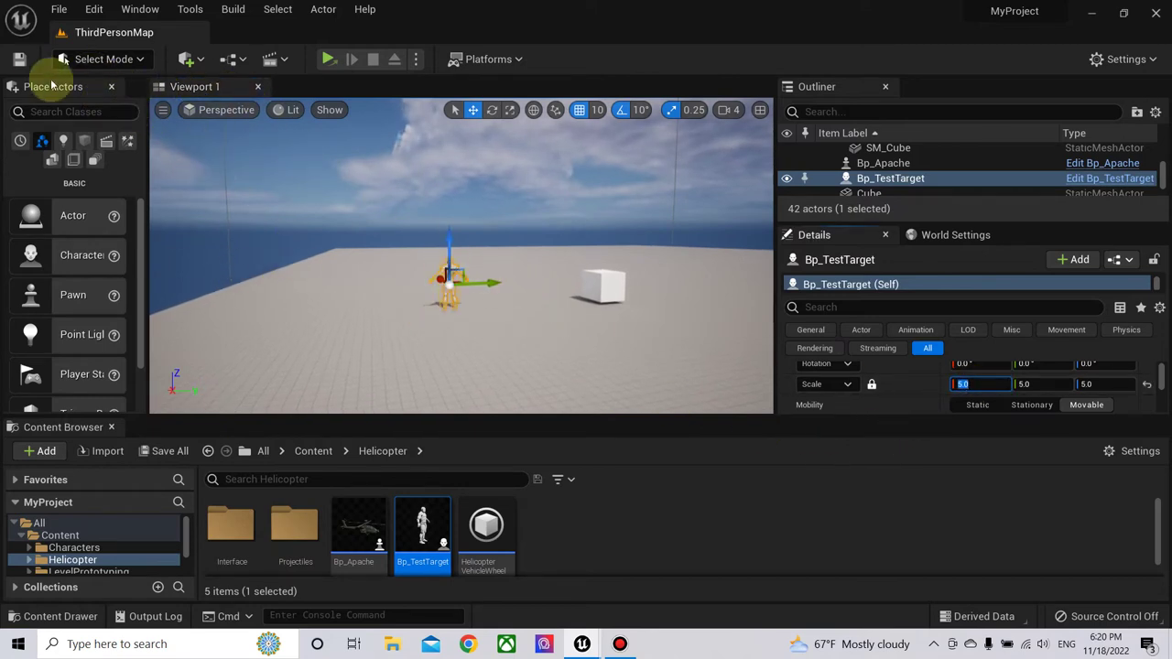
double_click(436, 509)
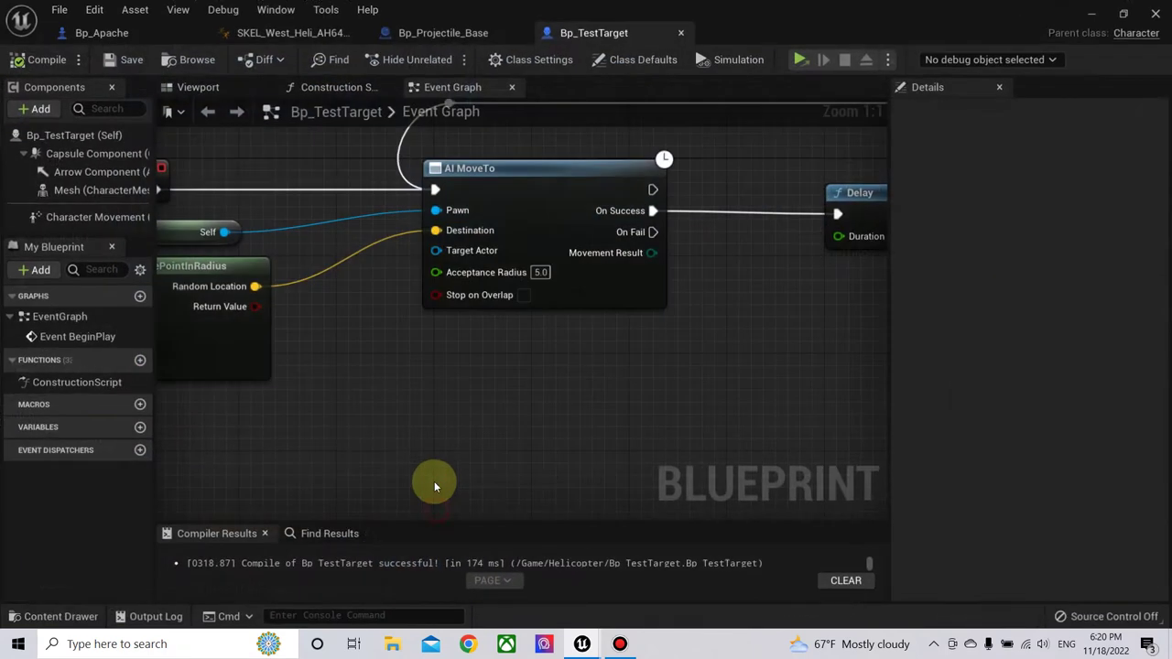
scroll(415, 375, "down", 3)
right_click_drag(427, 385, 654, 376)
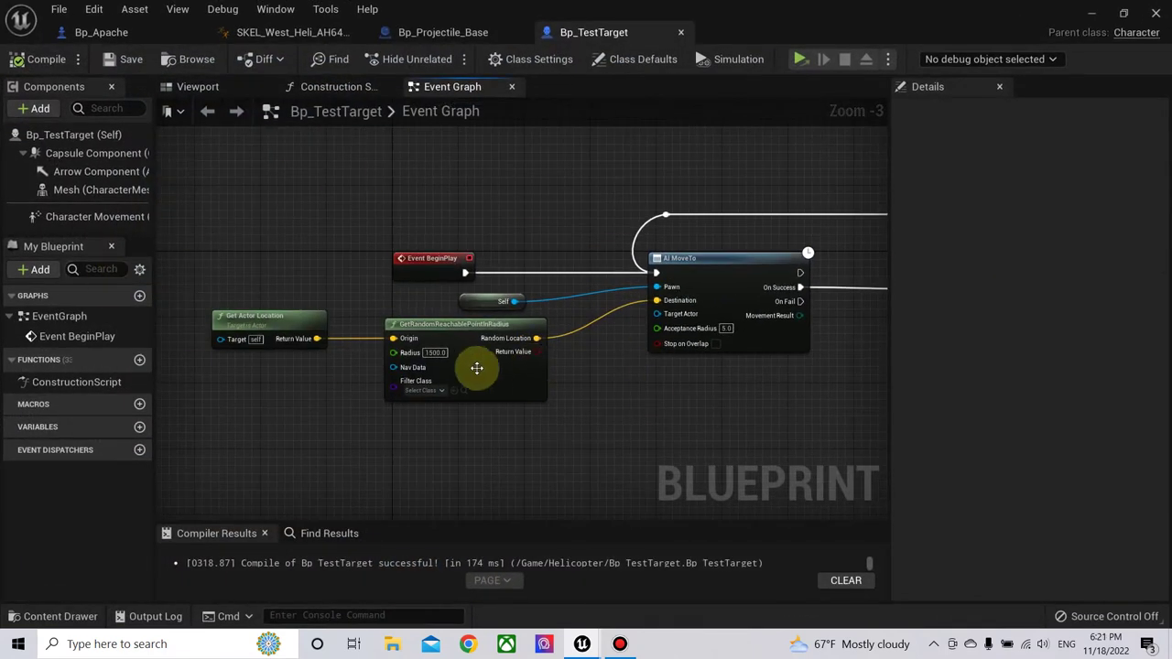
right_click_drag(664, 389, 553, 398)
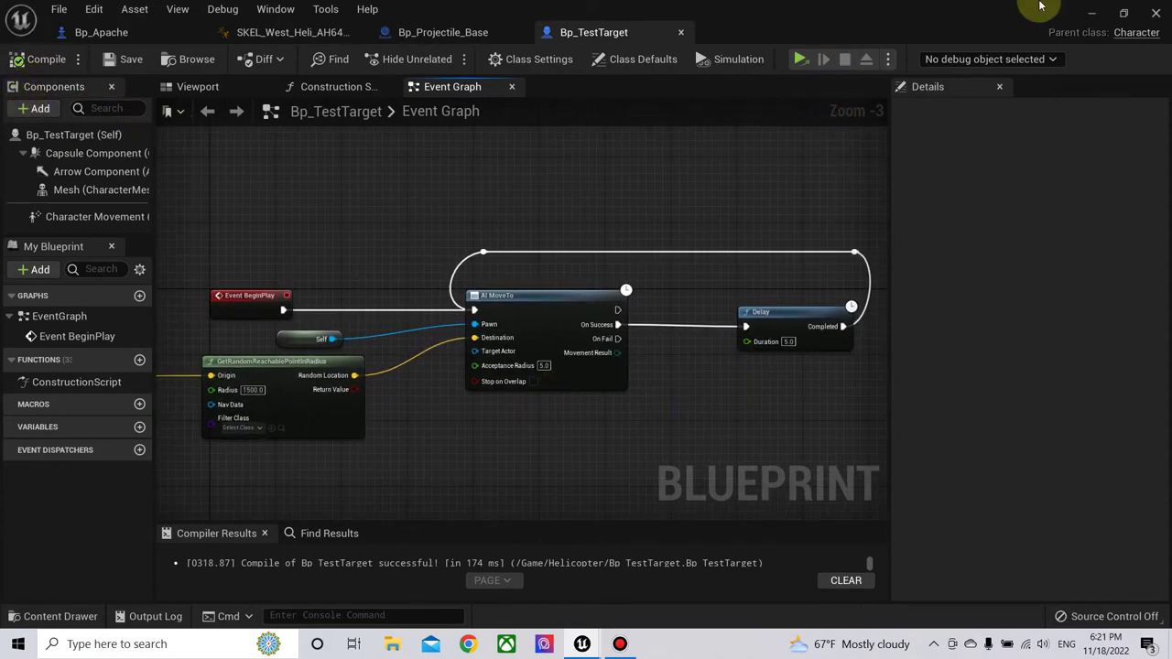
left_click(1090, 11)
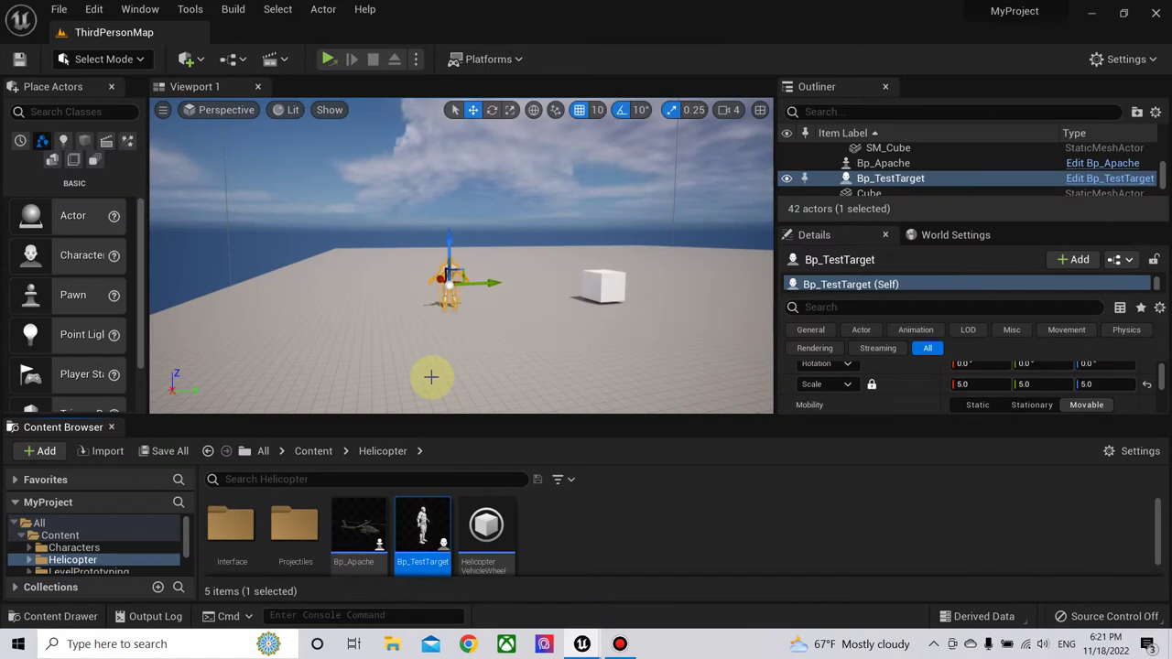
- Play-test: take off, switch the camera to the test target, then stop with Esc
right_click_drag(395, 333, 353, 244)
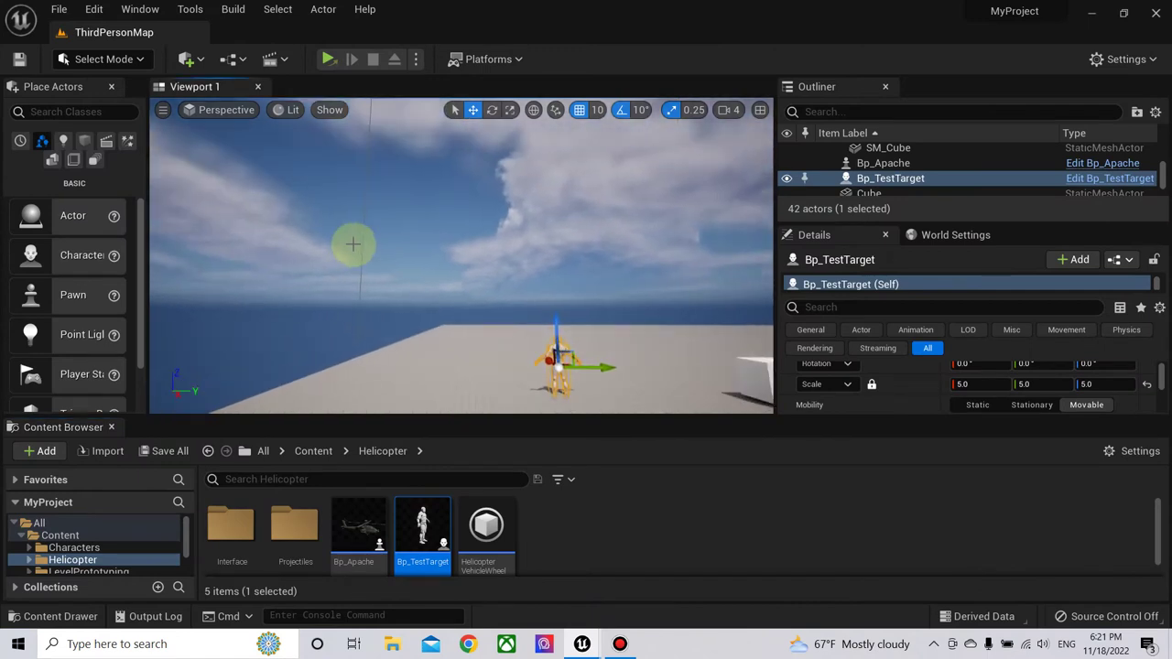
left_click(364, 250)
right_click_drag(398, 324, 417, 385)
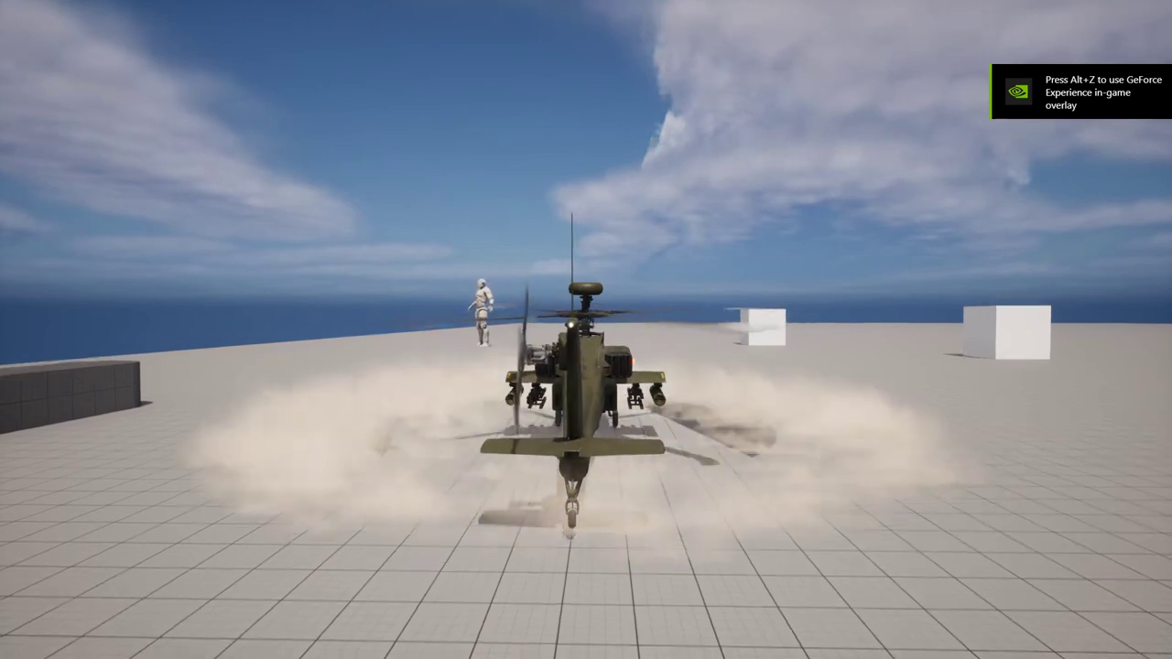
key("space")
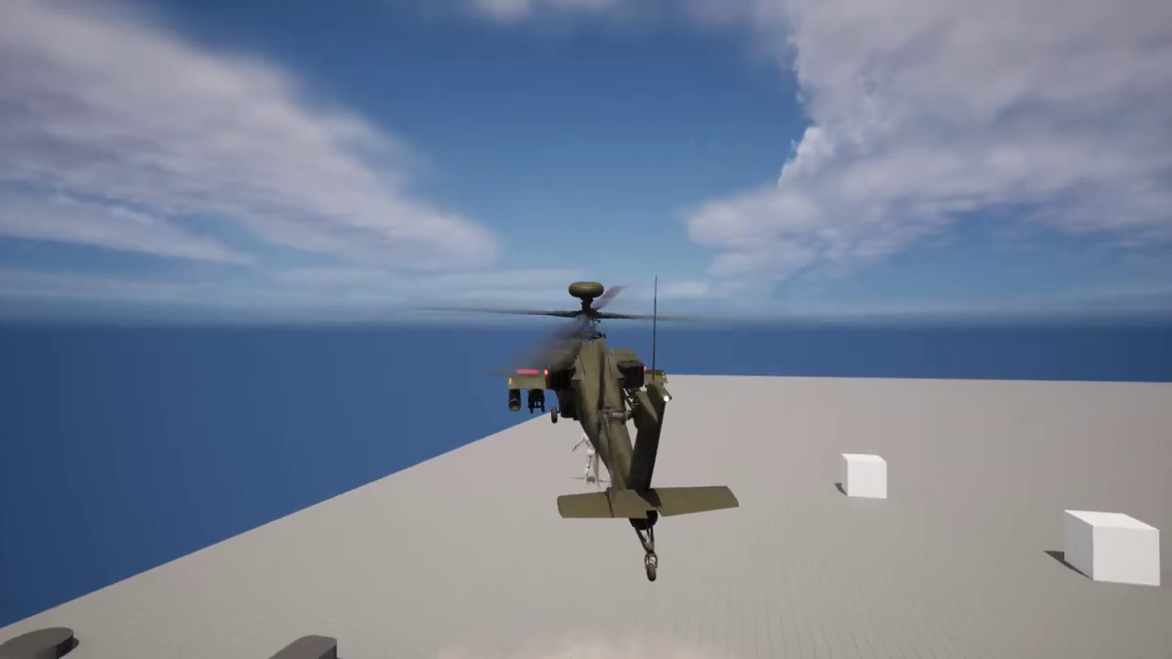
key("e")
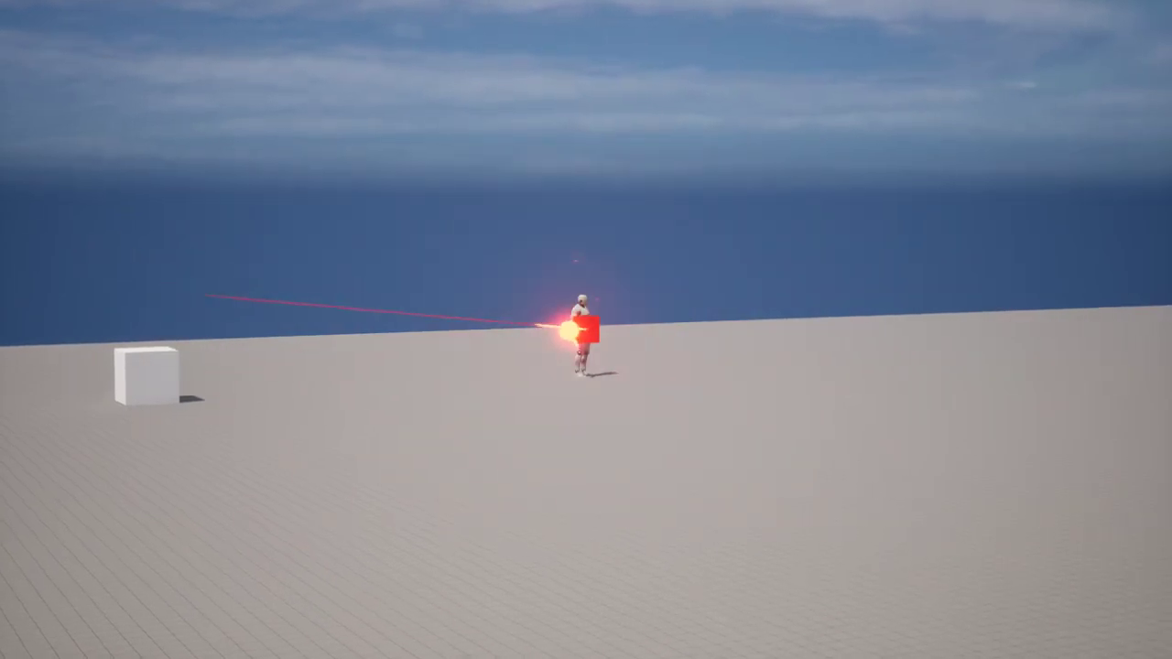
key("Escape")
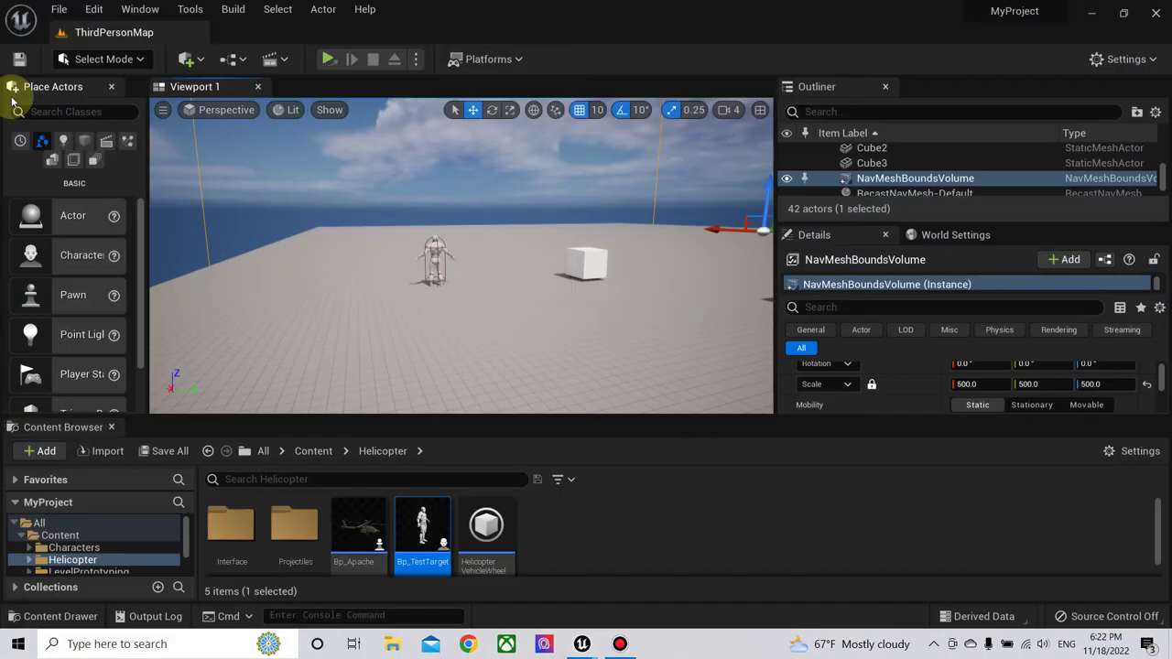
- Make Bp_TestTarget's capsule component block Visibility traces
left_click(435, 254)
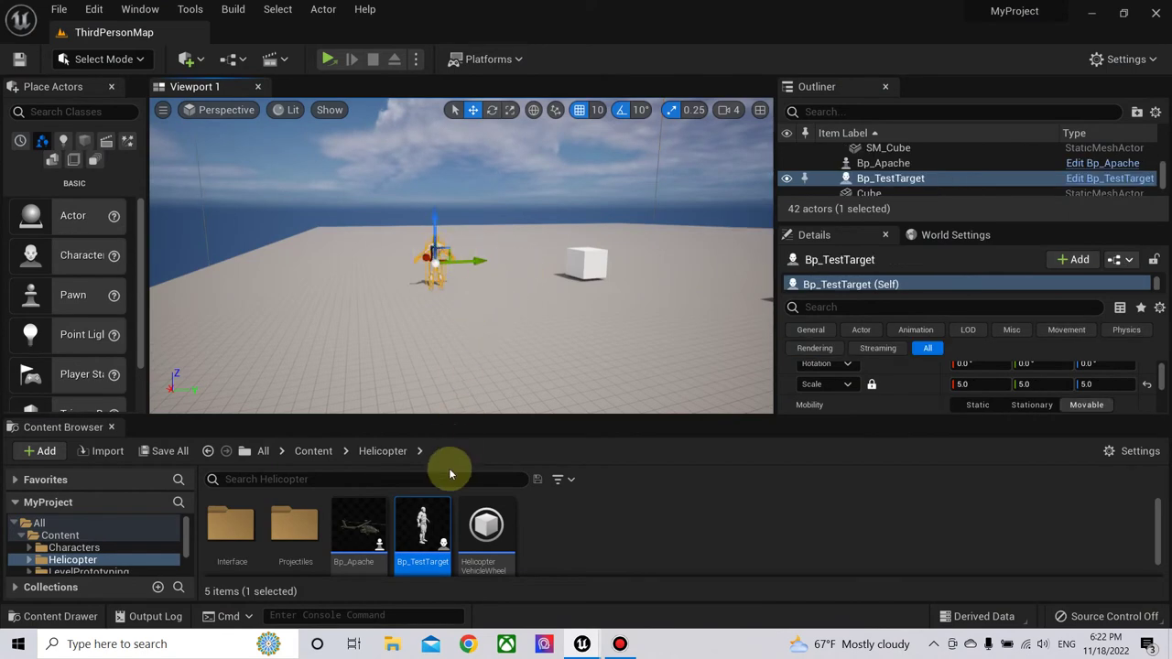
double_click(430, 523)
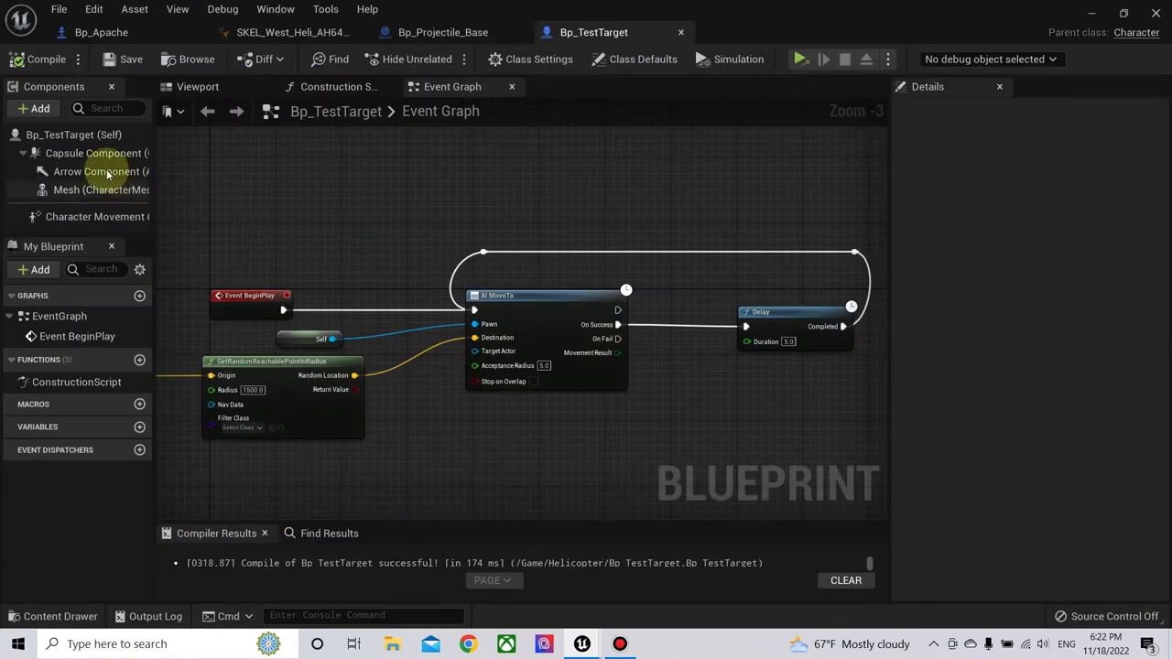
left_click(70, 153)
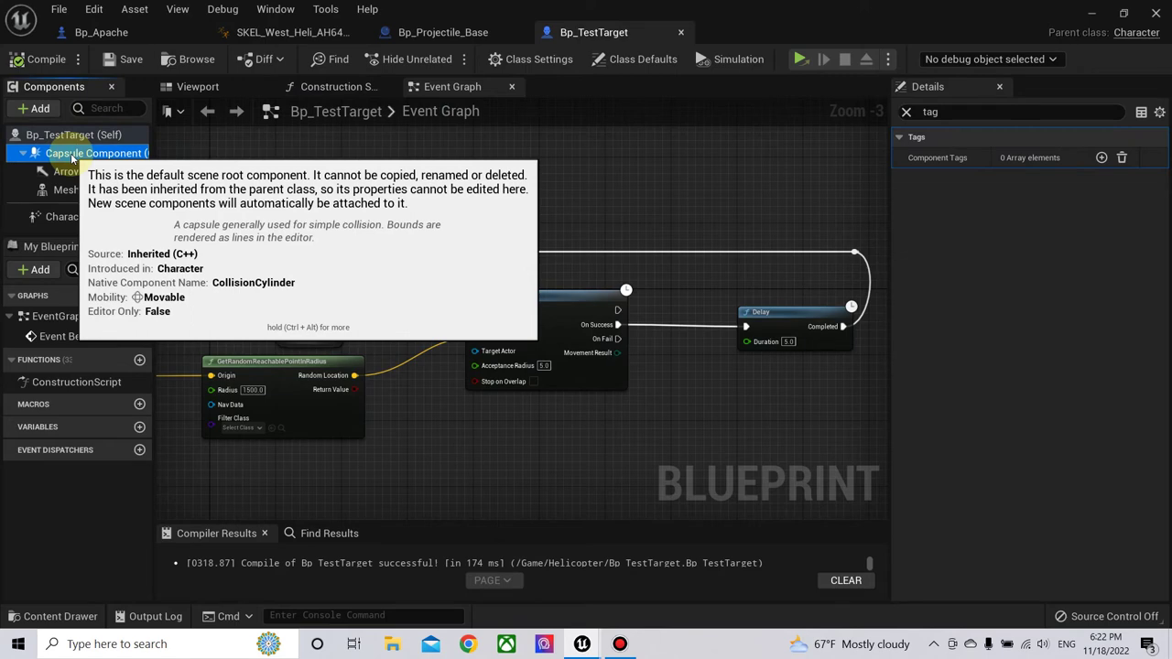
left_click(78, 190)
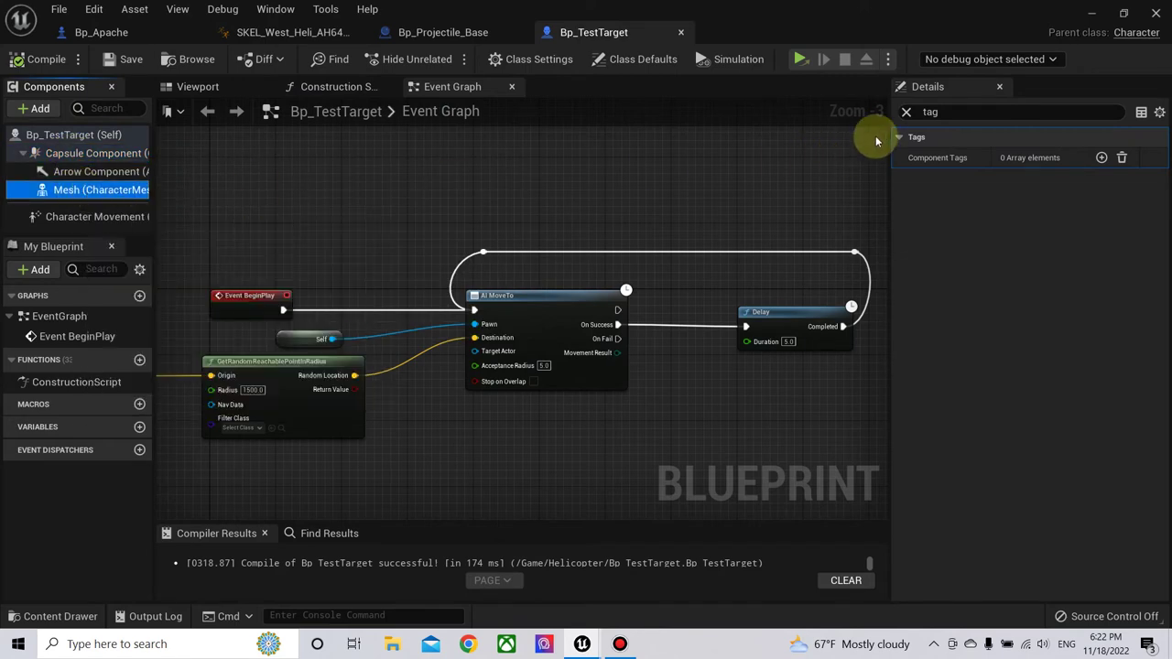
left_click(906, 112)
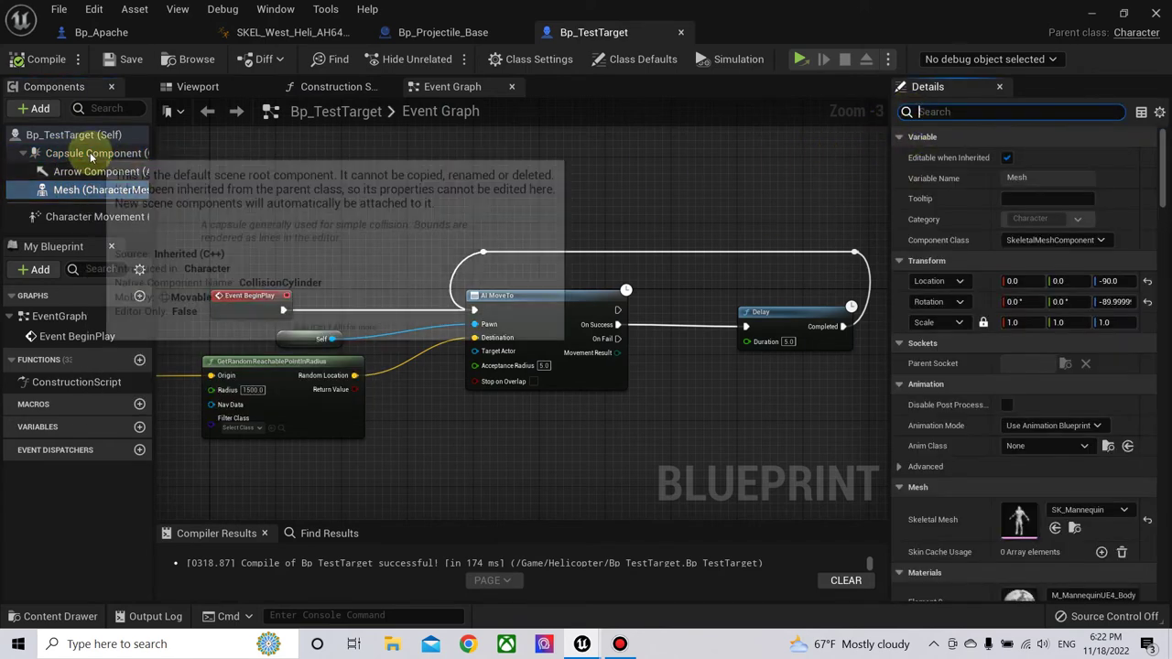
left_click(90, 154)
scroll(1018, 374, "down", 5)
scroll(1022, 373, "down", 5)
scroll(1024, 378, "down", 5)
scroll(1022, 373, "down", 5)
scroll(1022, 373, "up", 5)
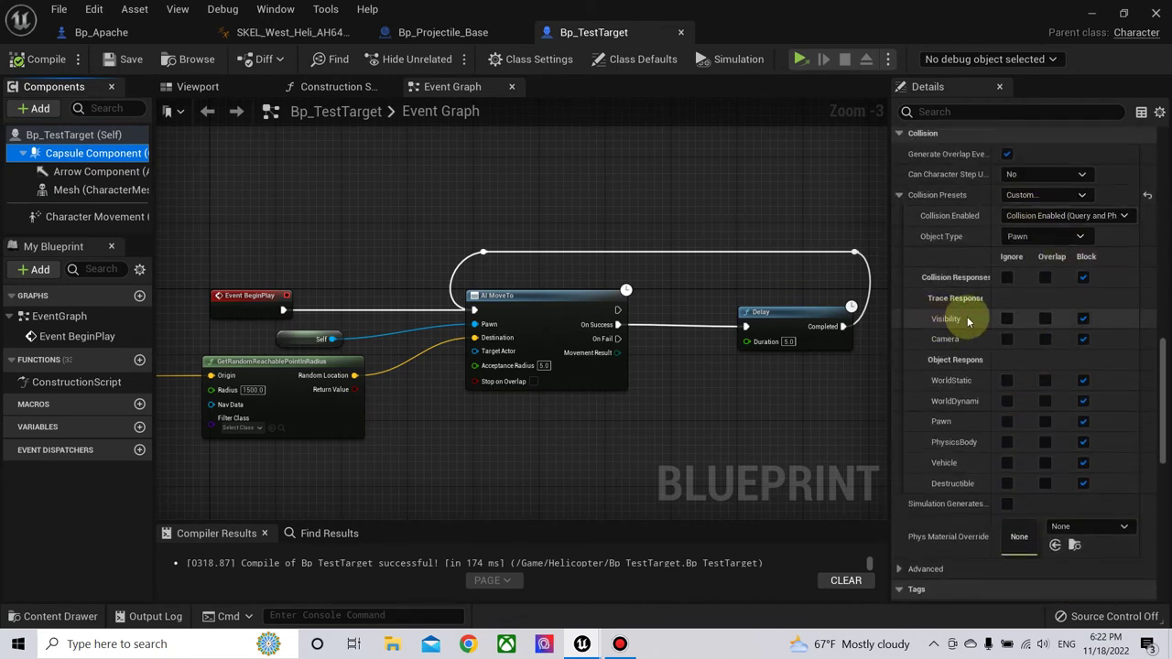
left_click(1083, 318)
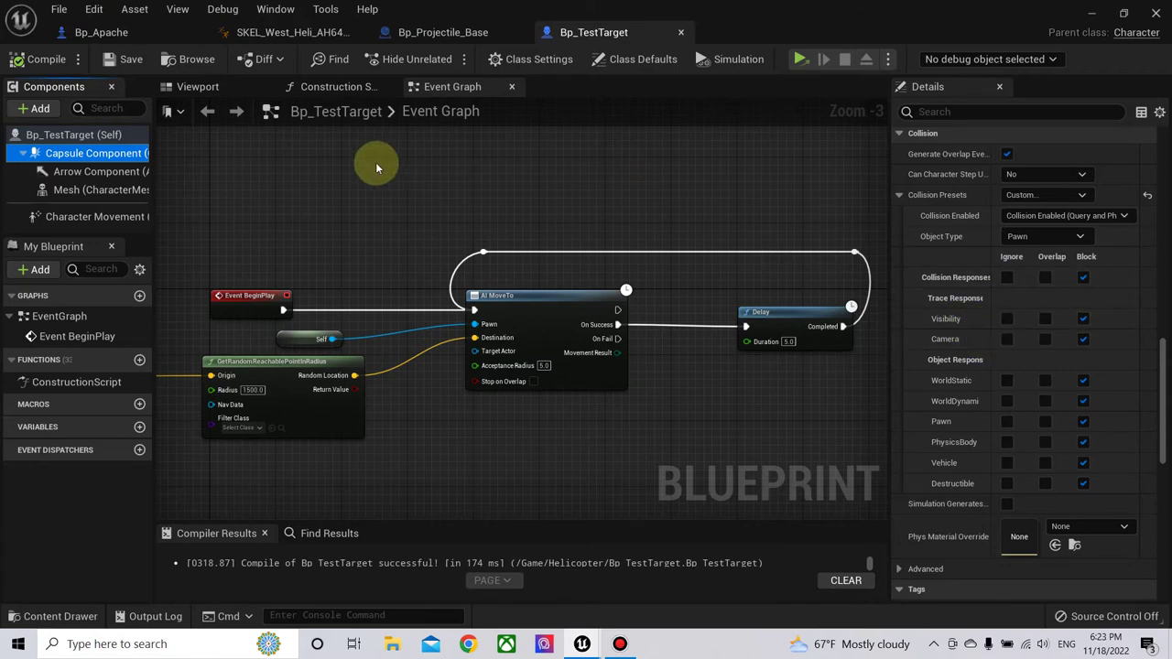
- Compile Bp_TestTarget and switch to the Bp_Apache event graph
right_click_drag(376, 165, 490, 190)
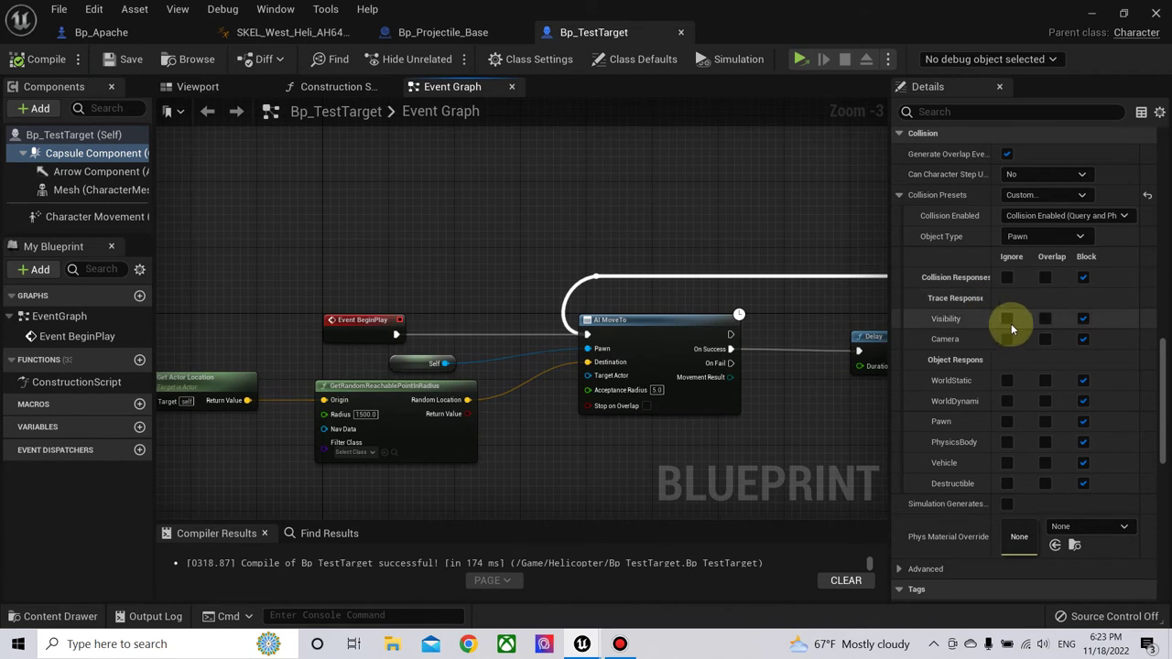
left_click(39, 59)
right_click_drag(377, 186, 518, 225)
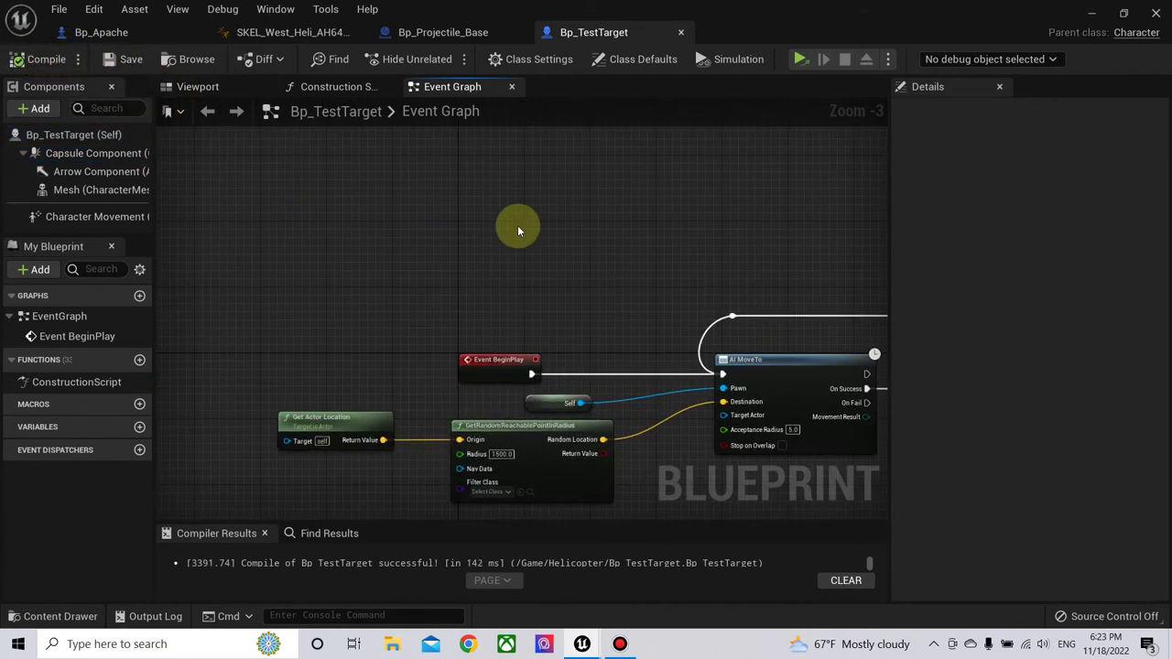
left_click(131, 32)
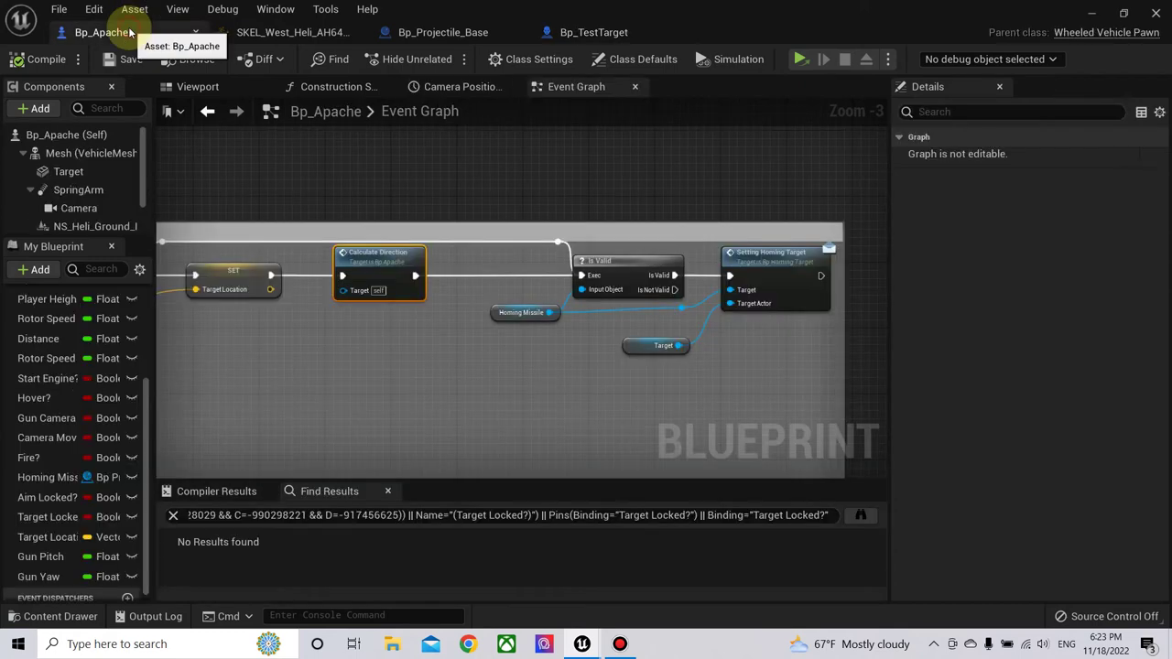
- Review Bp_Projectile_Base's homing nodes, then open the Helicopter/Projectiles folder
scroll(399, 160, "down", 3)
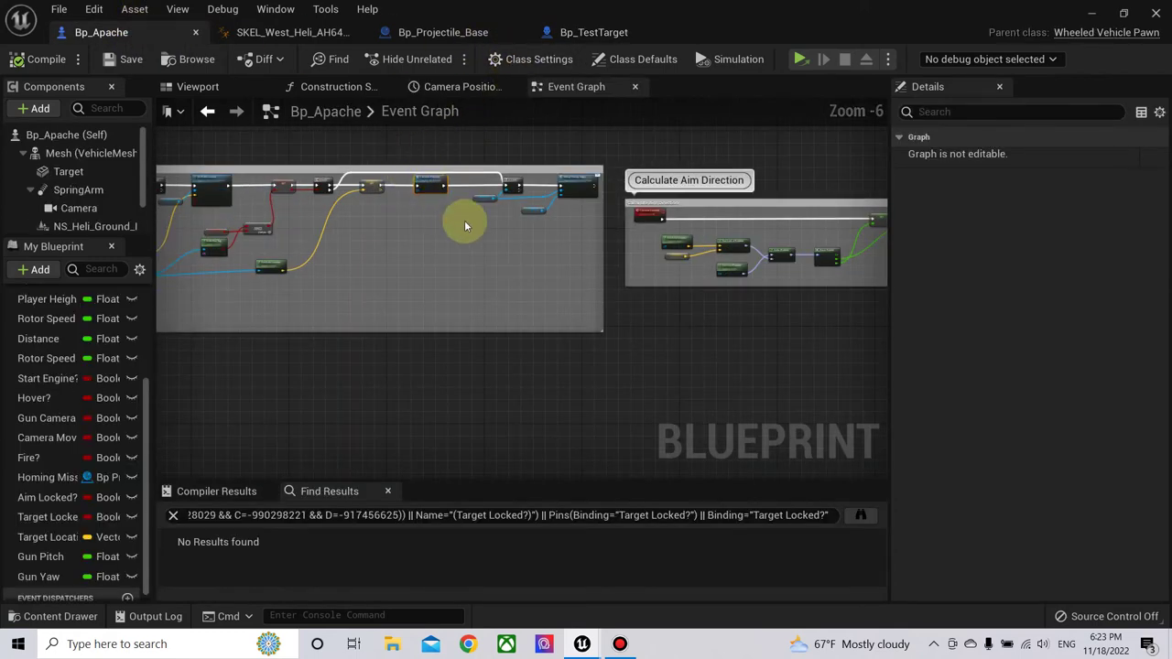
scroll(464, 226, "up", 1)
right_click_drag(380, 235, 505, 248)
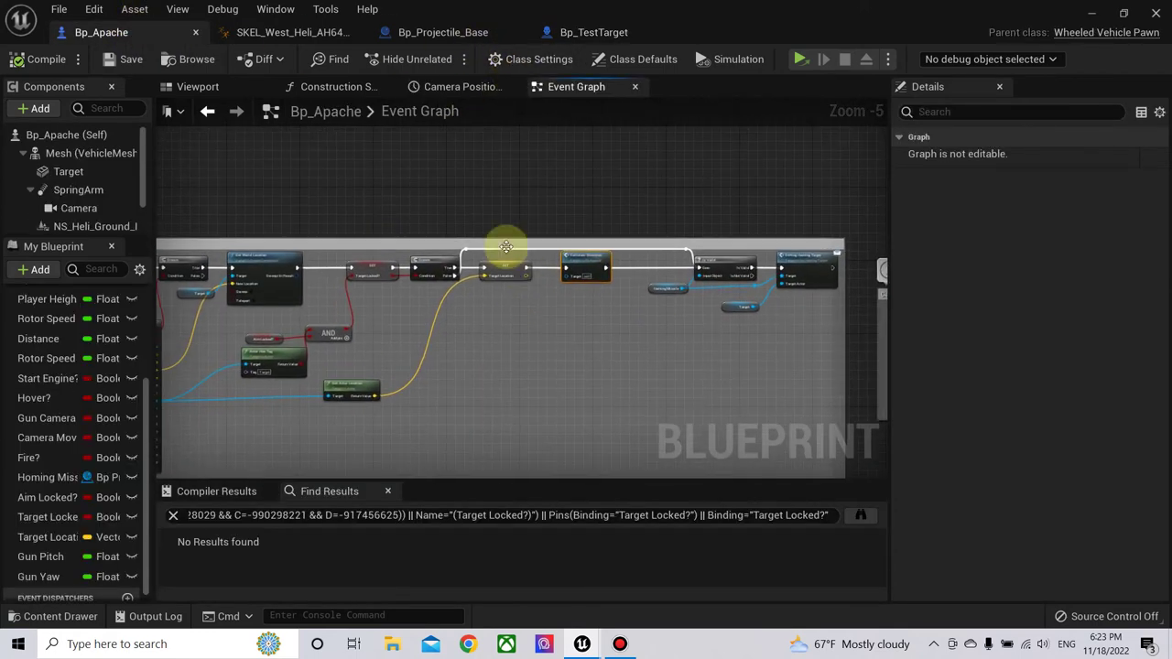
left_click(461, 39)
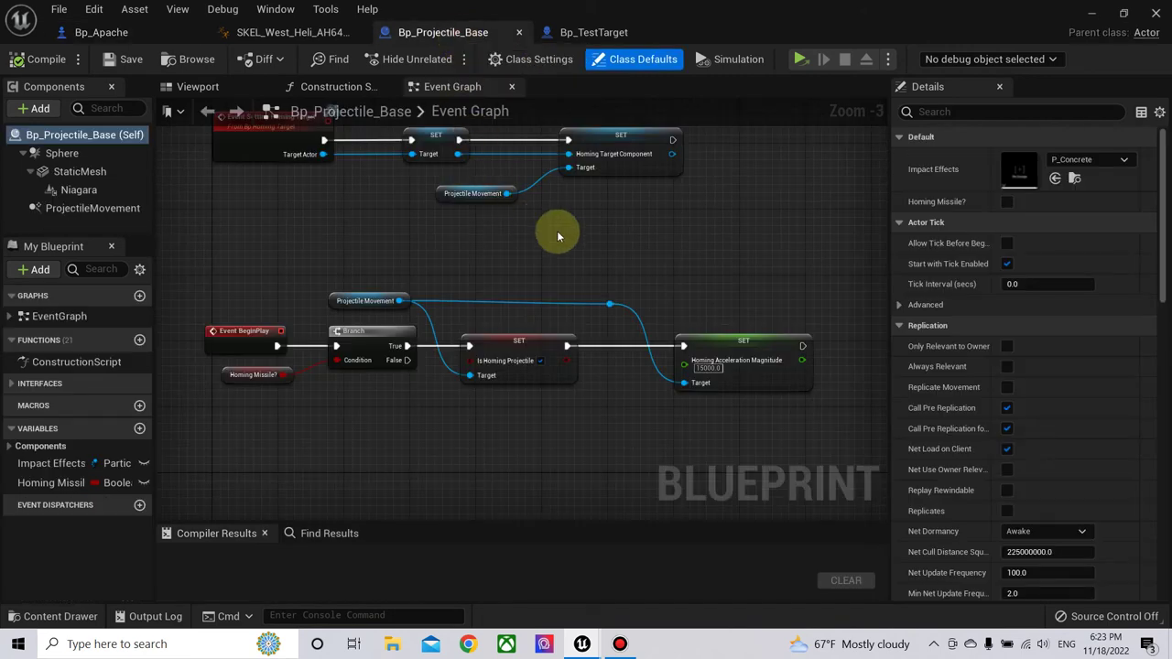
mouse_move(596, 231)
right_mouse_down()
mouse_move(510, 229)
mouse_move(484, 196)
right_mouse_up()
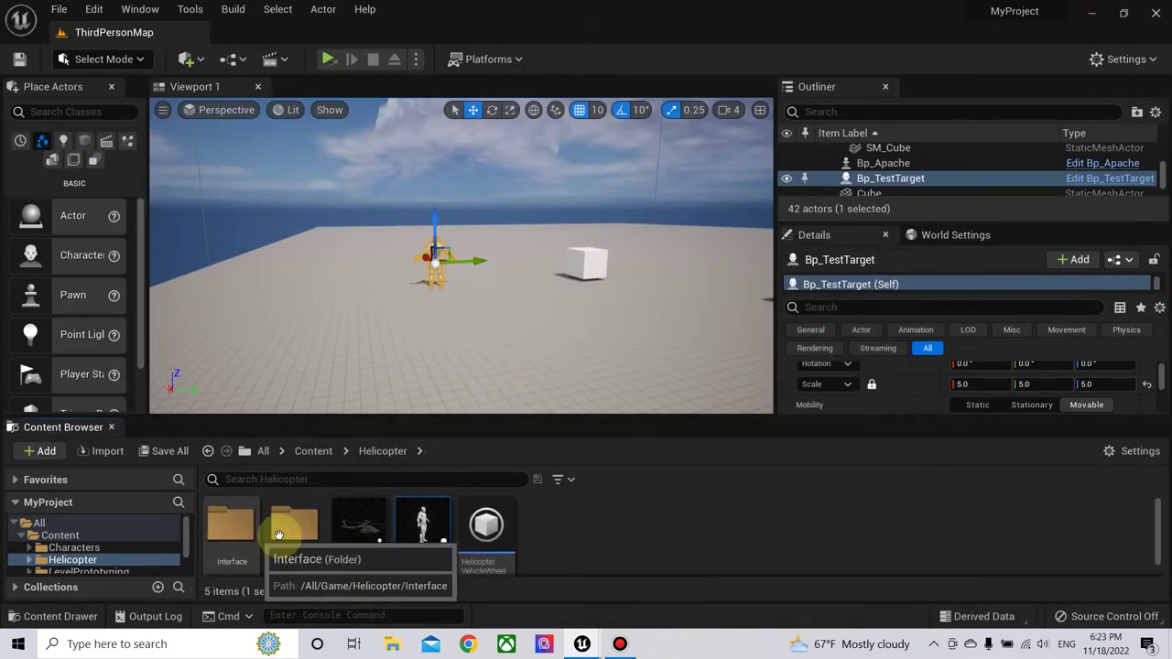
double_click(291, 531)
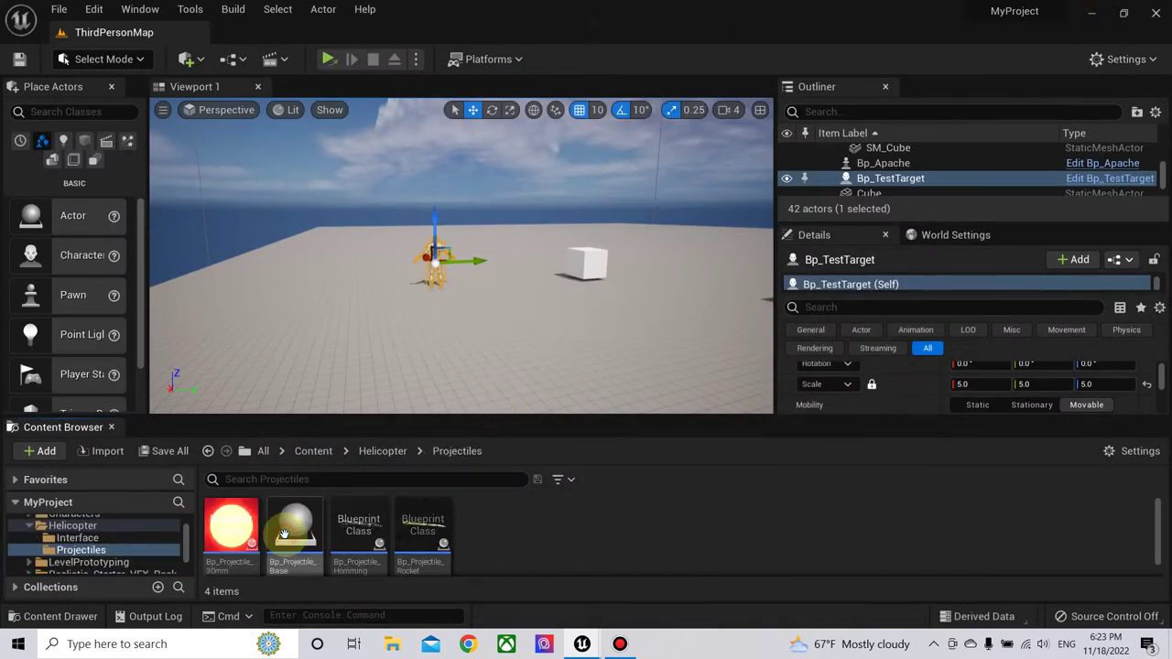
- Give the homing missile 25000 initial speed and 20000 max speed, then compile
double_click(357, 531)
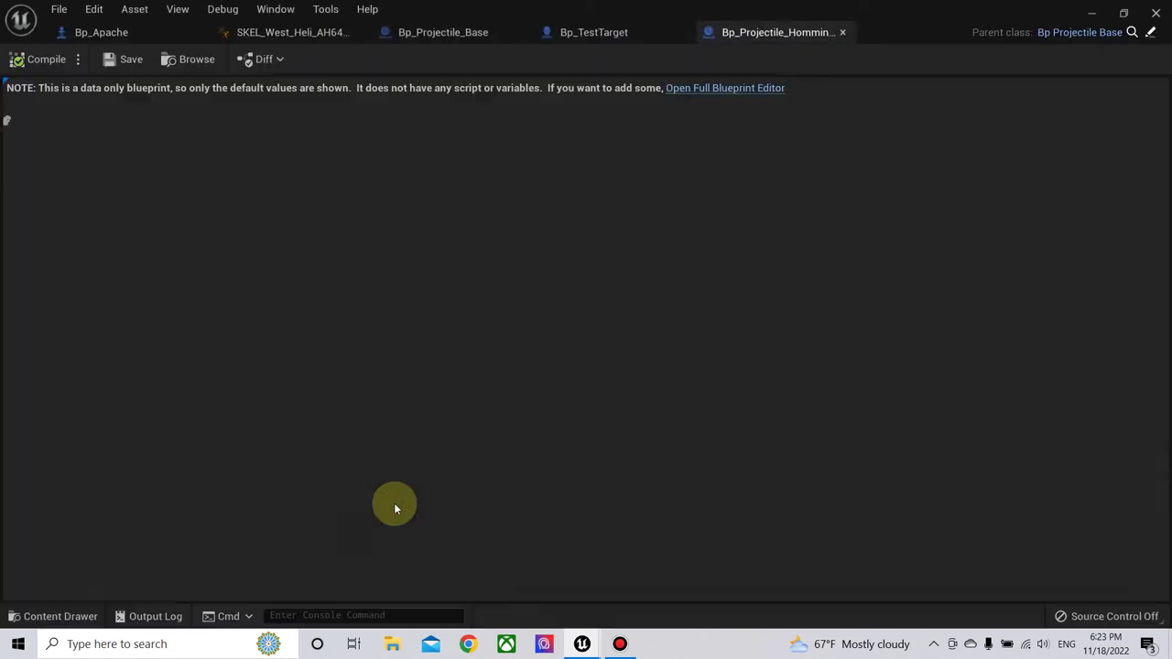
left_click(698, 91)
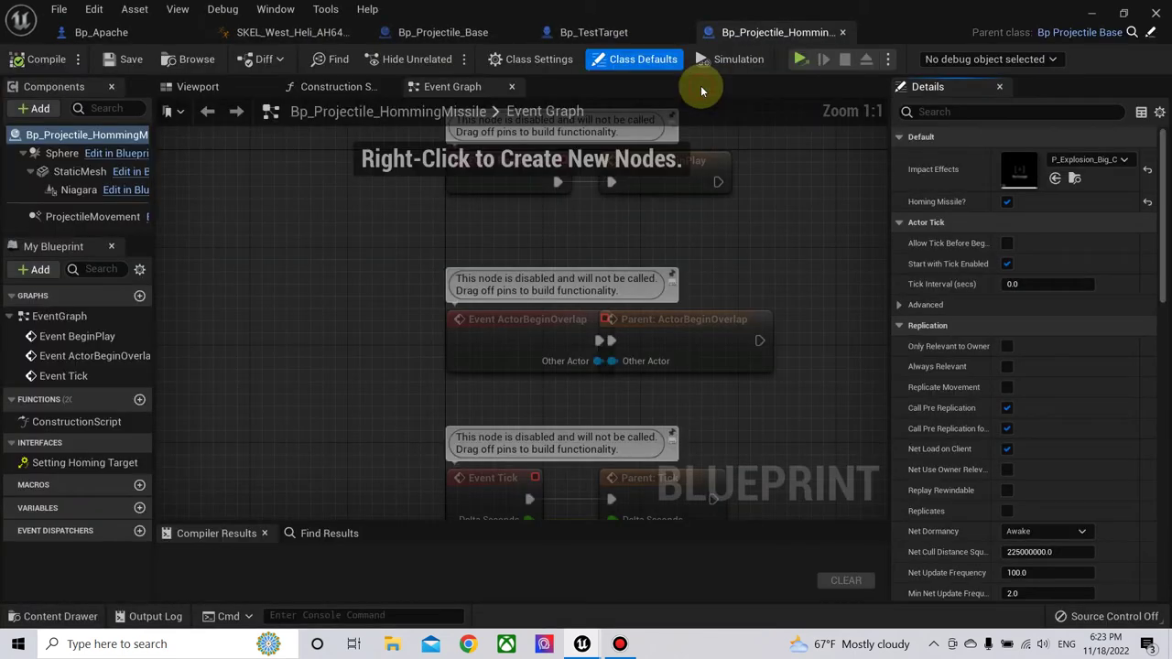
left_click(92, 217)
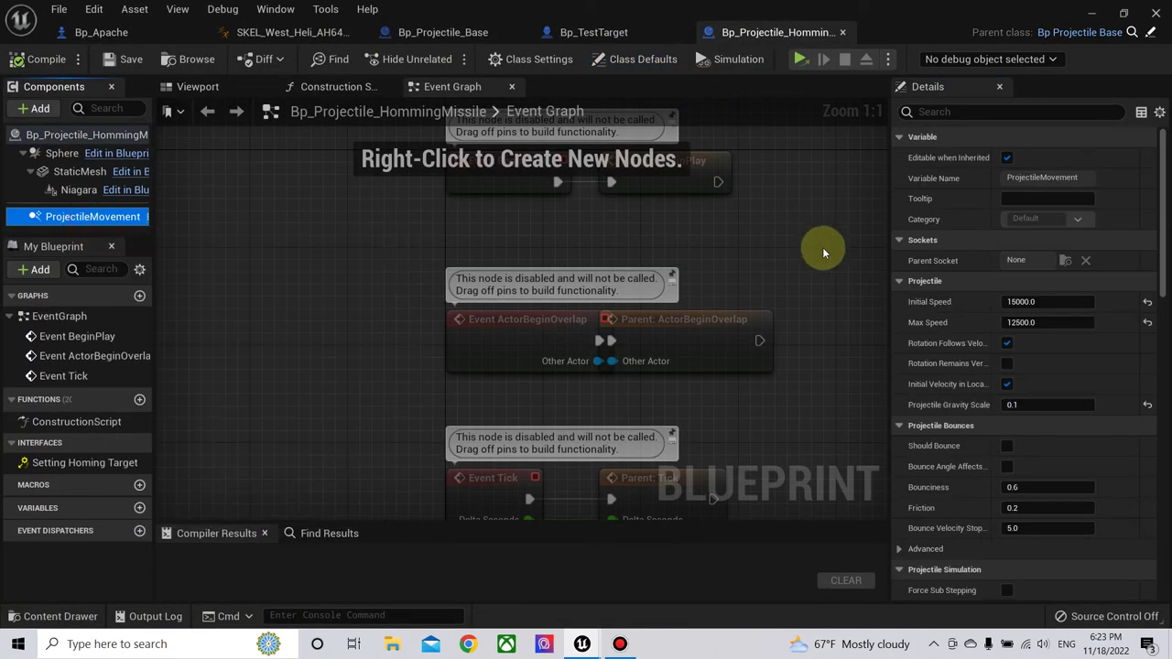
left_click(1033, 301)
type("25000")
key("Tab")
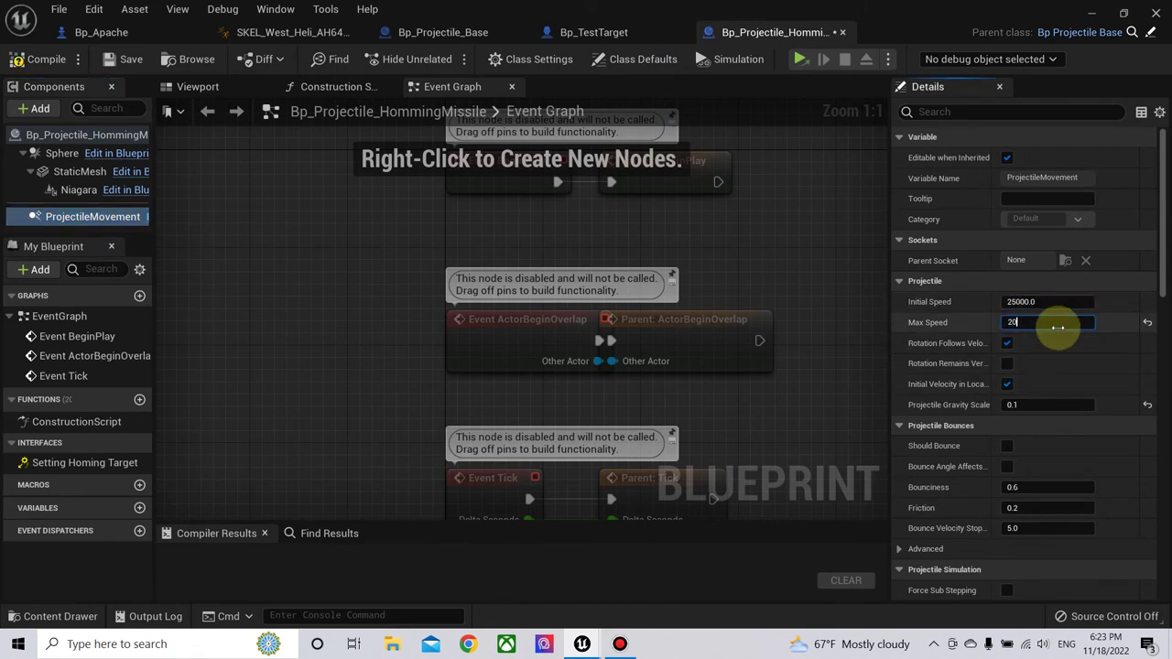
key("Return")
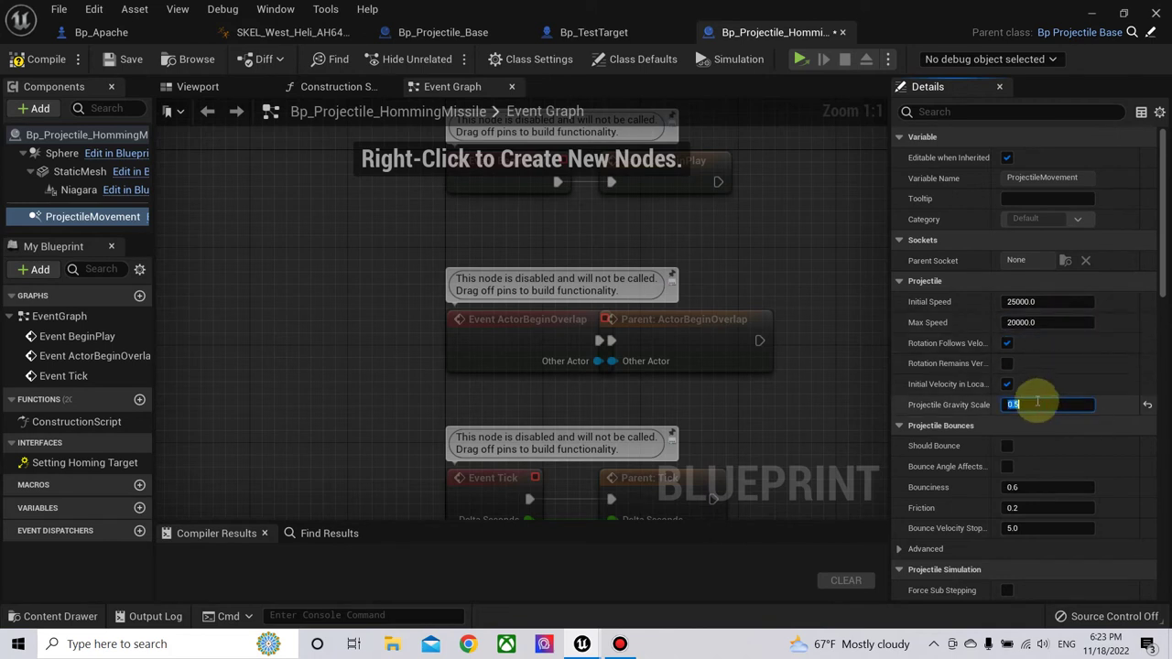
left_click(37, 58)
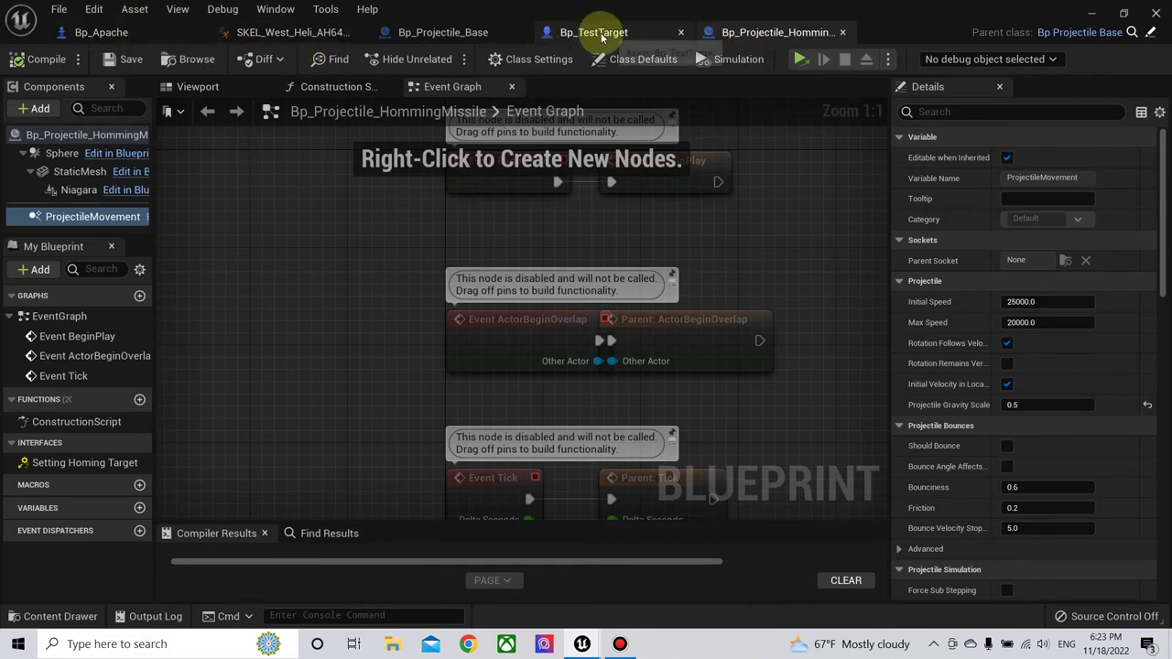
- Set Bp_Projectile_Base's Homing Acceleration Magnitude to 25000 and compile
left_click(458, 32)
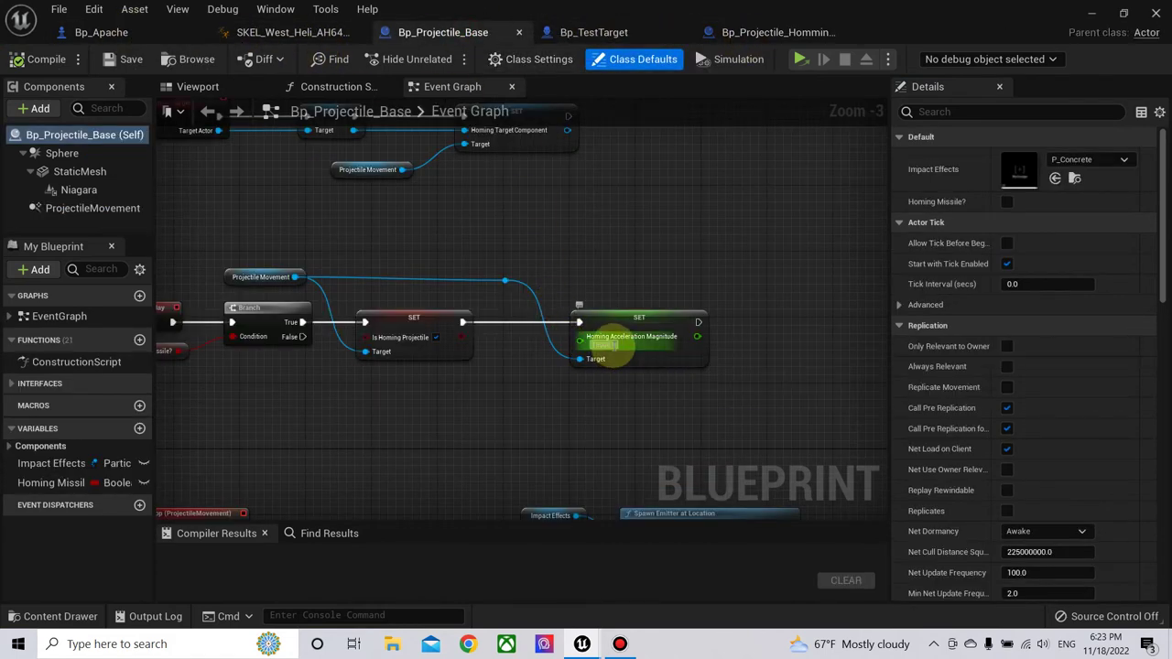
scroll(623, 374, "up", 3)
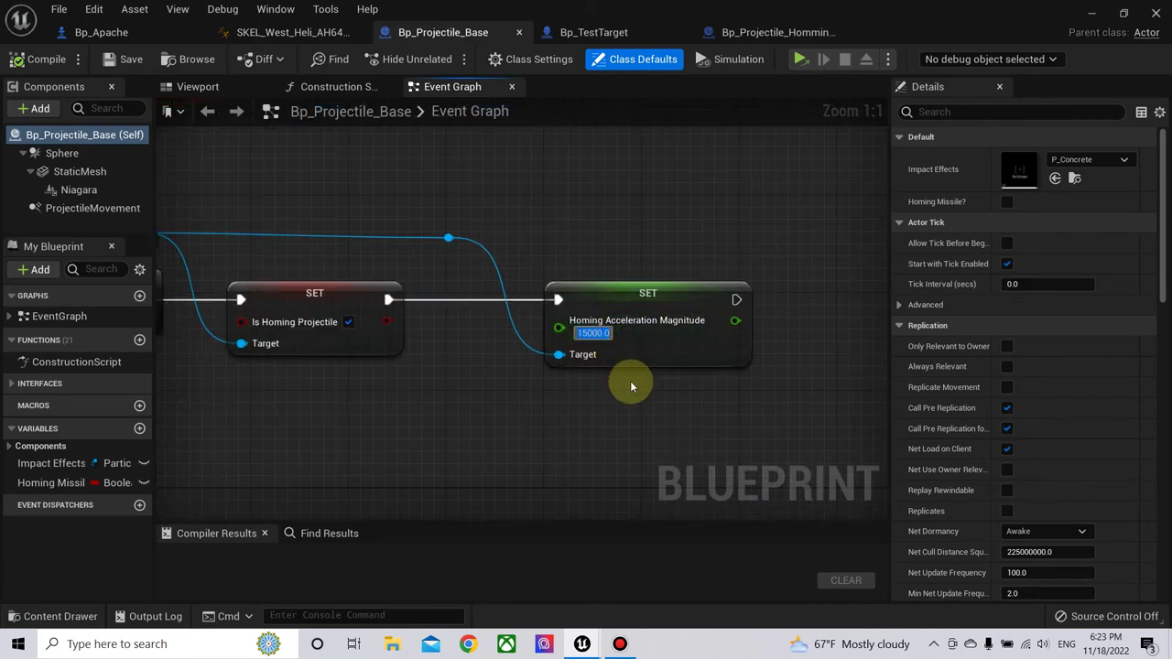
type("25000")
key("Return")
left_click(30, 60)
left_click(1089, 14)
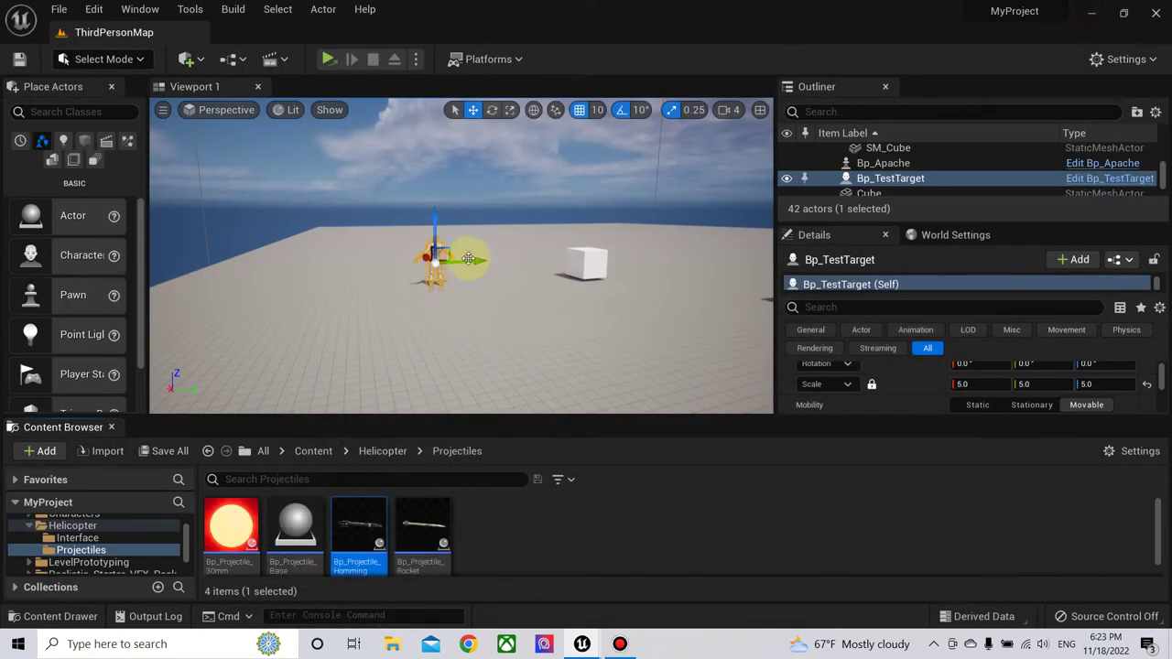
- Save the modified Bp_Apache and Bp_TestTarget assets
left_click(468, 327)
key("ctrl+s")
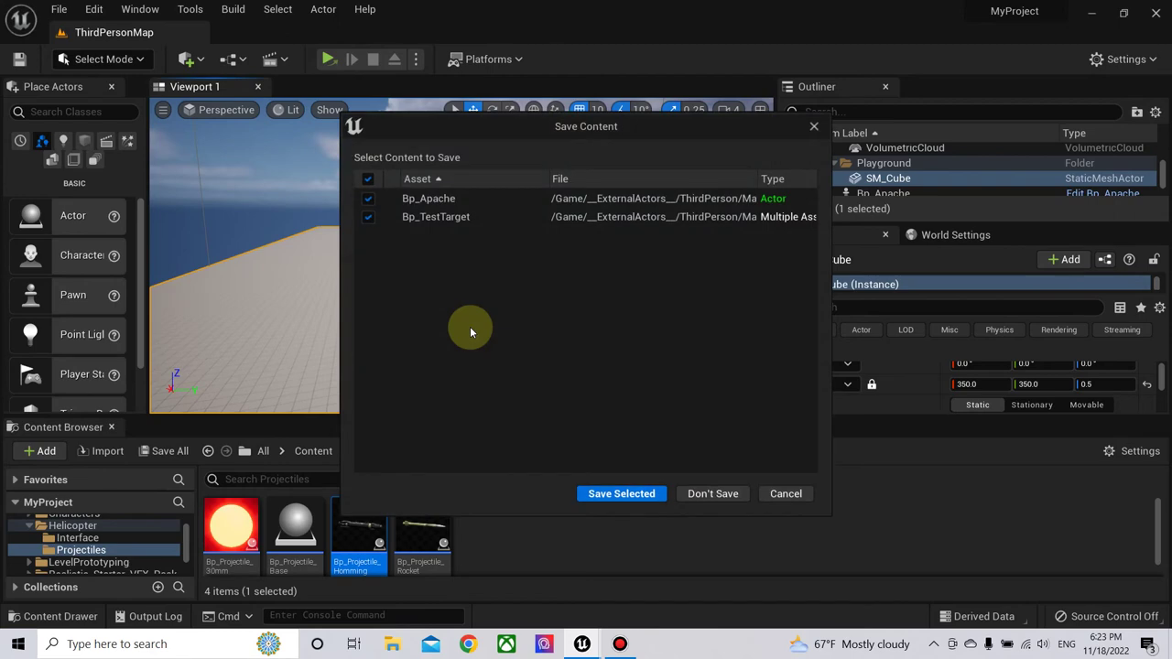
left_click(591, 493)
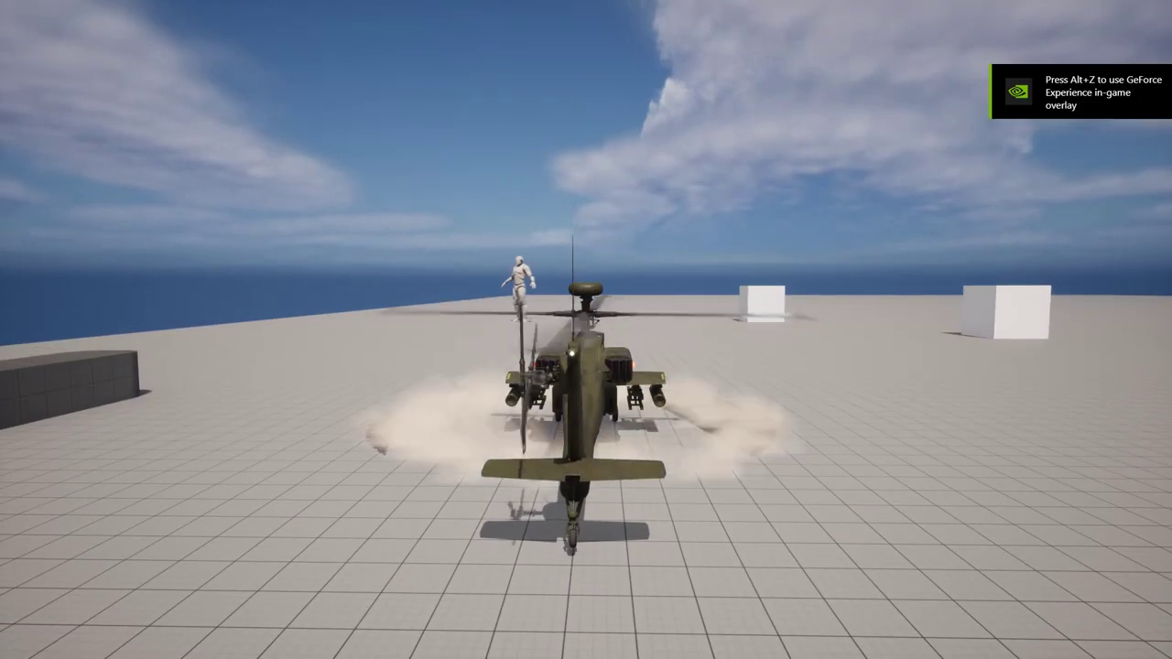
- Play-test flying the helicopter over the level, then return to the blueprint editor
key("space")
key("a")
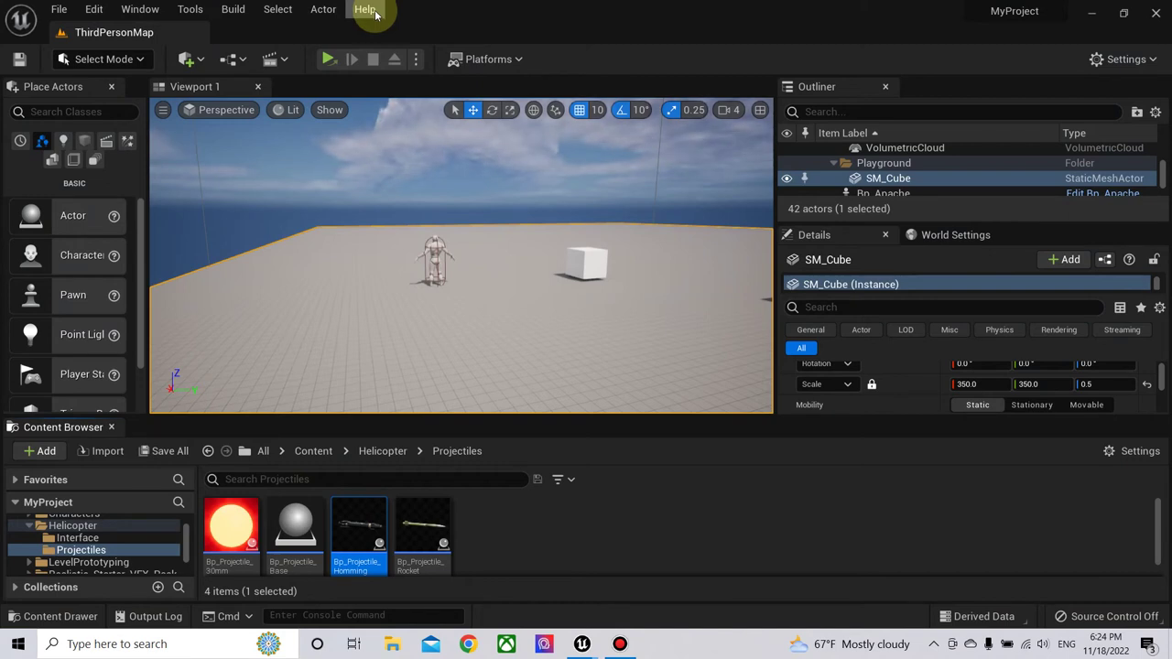
mouse_move(590, 634)
left_click(641, 586)
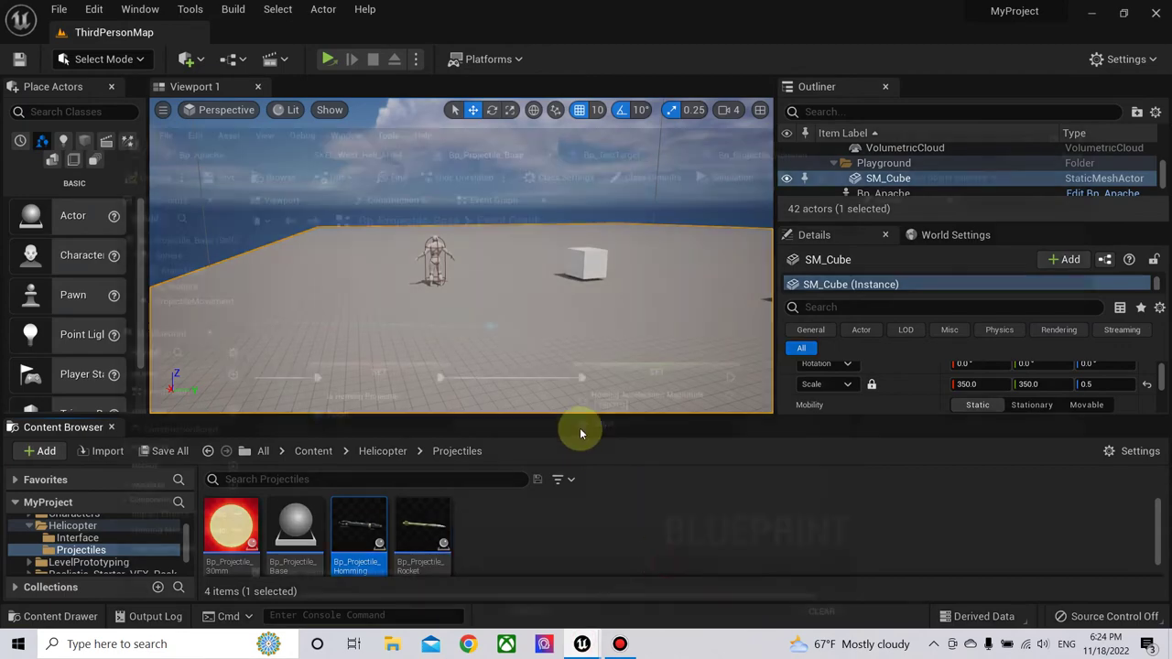
- In Bp_Apache, place the Target Locked? variable beside the Aim Locked? setters
left_click(162, 27)
scroll(431, 411, "down", 5)
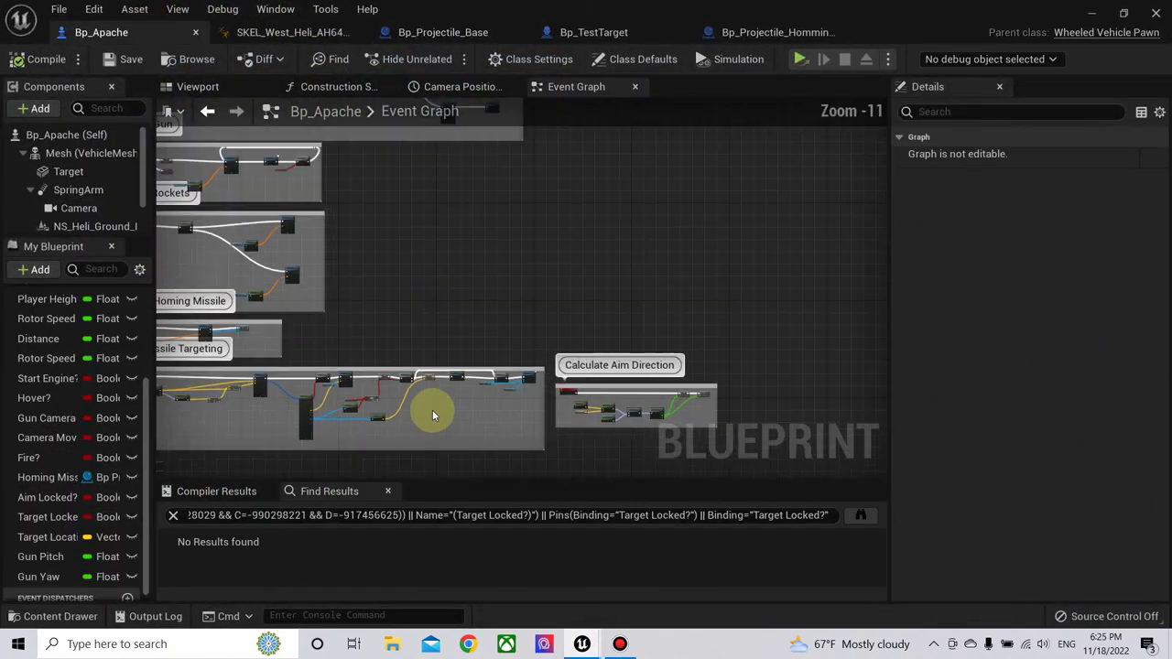
right_click_drag(431, 411, 646, 254)
right_click_drag(392, 329, 447, 304)
scroll(447, 304, "up", 3)
scroll(505, 356, "up", 7)
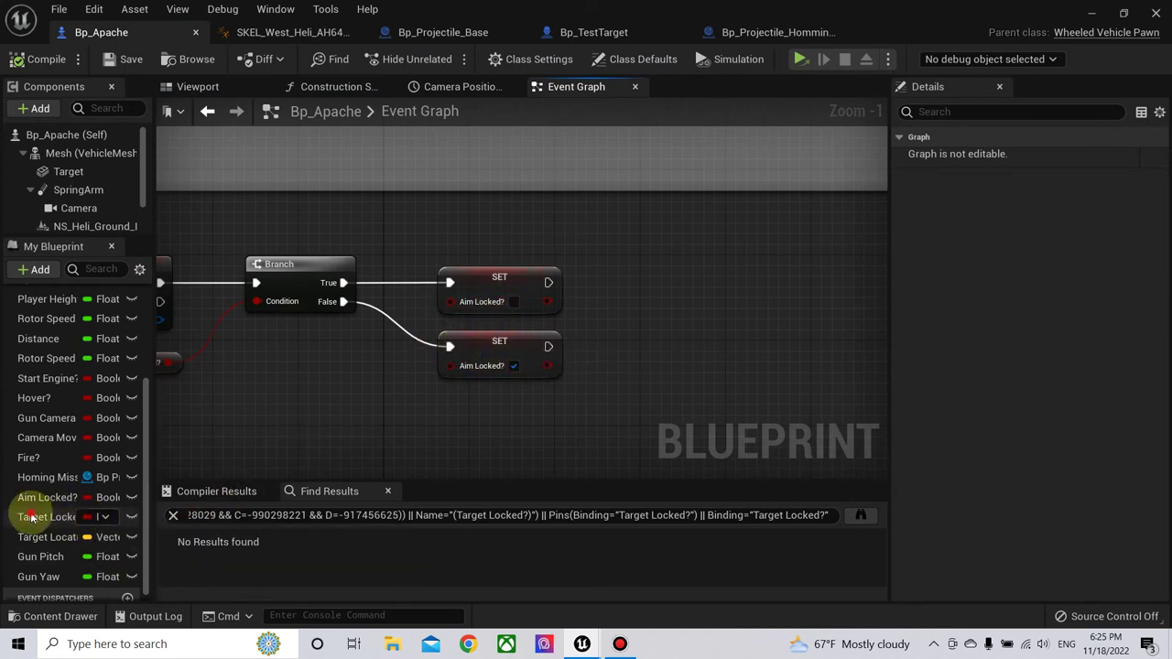
left_click_drag(30, 517, 635, 337)
left_click_drag(623, 275, 626, 276)
- Make it a SET Target Locked? node after SET Aim Locked?, passing its value, and compile
left_click(682, 319)
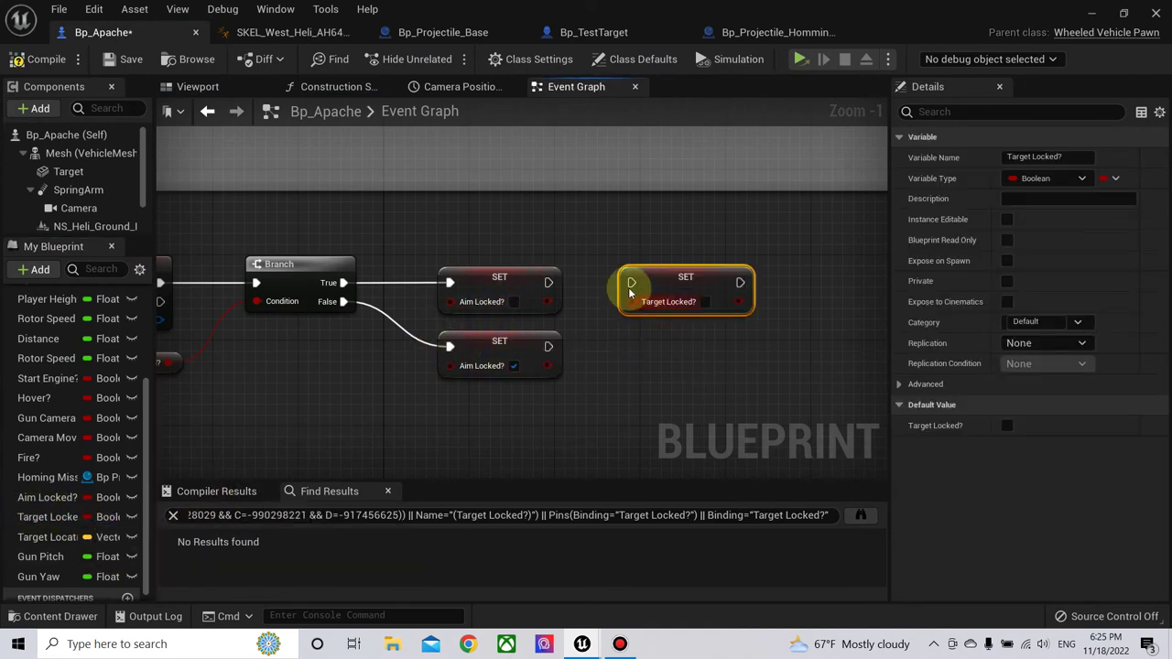
left_click_drag(553, 283, 634, 287)
left_click_drag(543, 301, 641, 309)
left_click(33, 59)
scroll(578, 243, "down", 3)
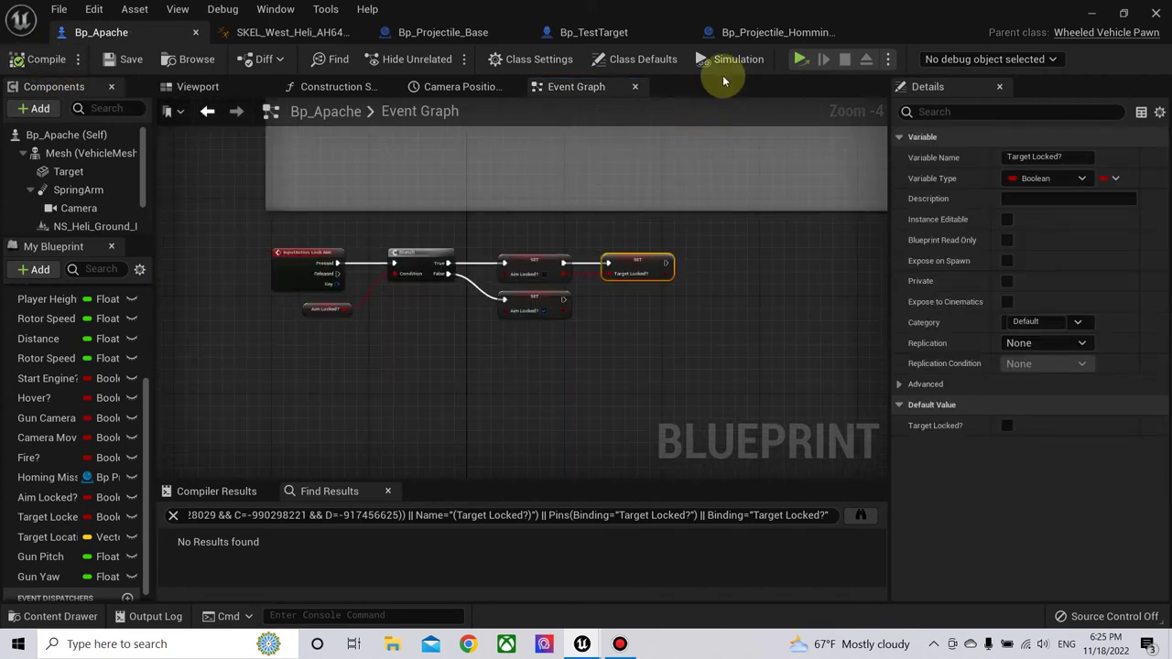
left_click(291, 32)
- Marquee-select the false-branch SET Gun Pitch and Gun Yaw nodes and move them slightly down
right_click_drag(636, 219, 436, 268)
scroll(674, 277, "up", 2)
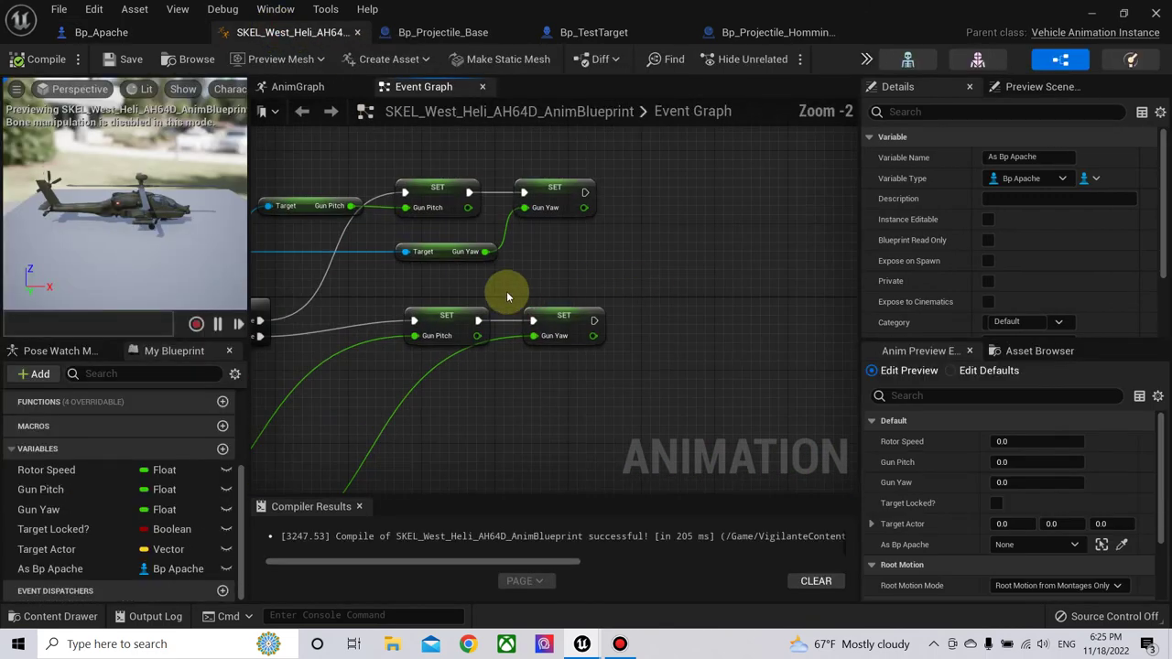
right_click_drag(526, 293, 539, 258)
left_click_drag(472, 259, 710, 346)
left_click_drag(555, 293, 557, 311)
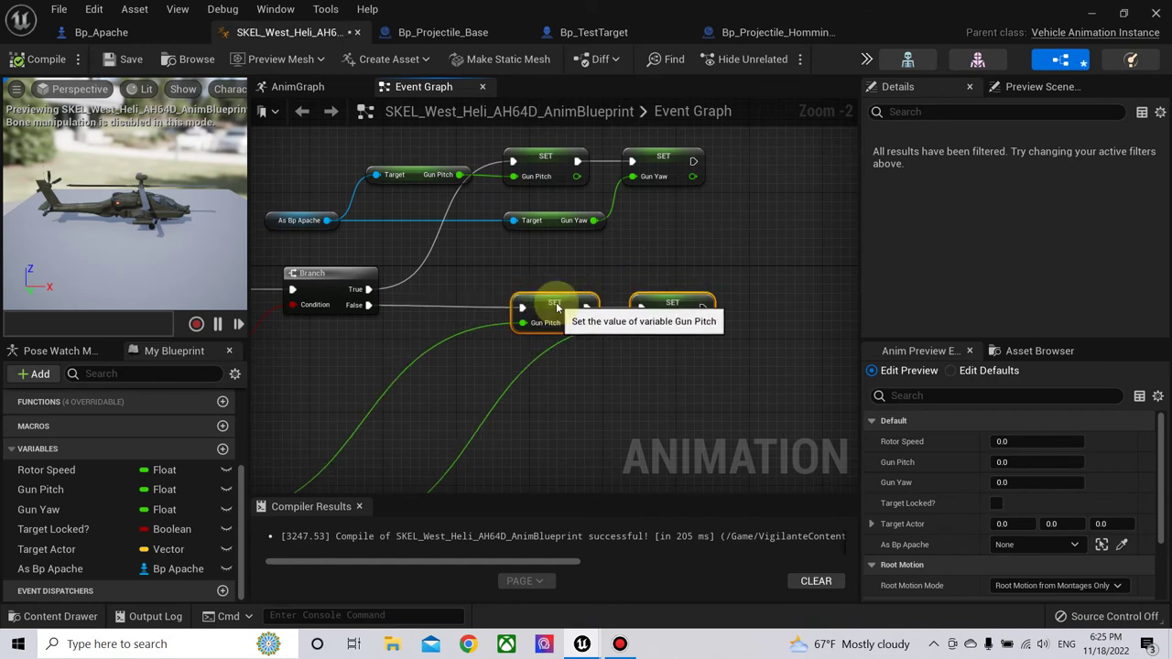
right_click_drag(676, 251, 690, 275)
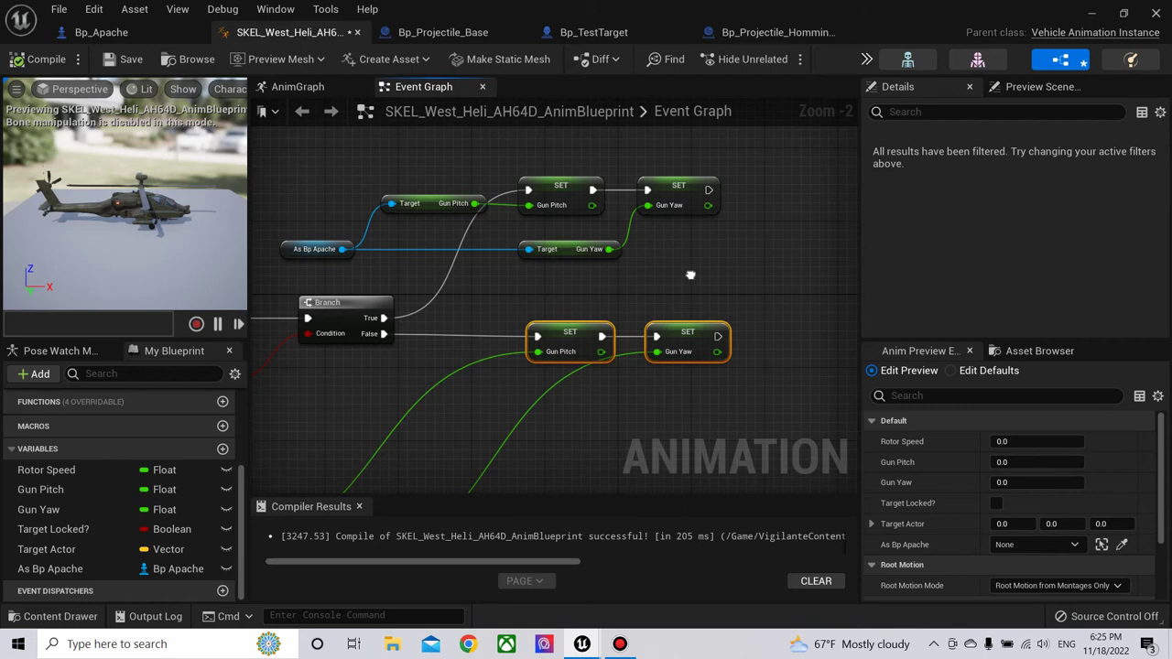
mouse_move(691, 275)
right_mouse_down()
mouse_move(724, 275)
mouse_move(514, 286)
right_mouse_up()
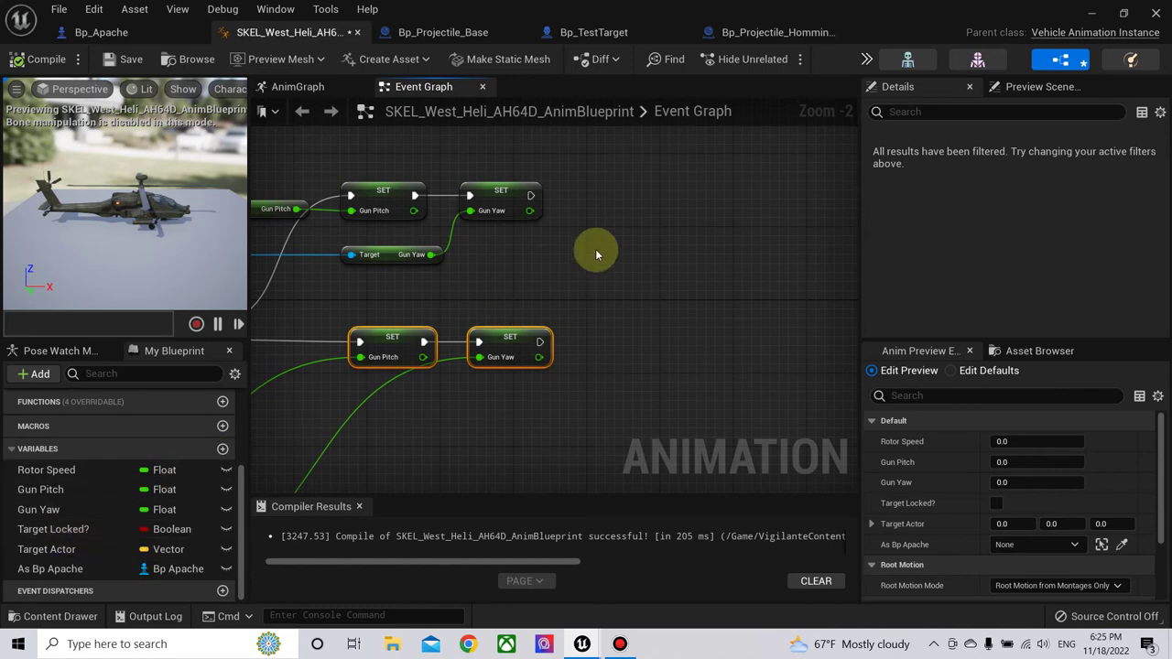
left_click(129, 33)
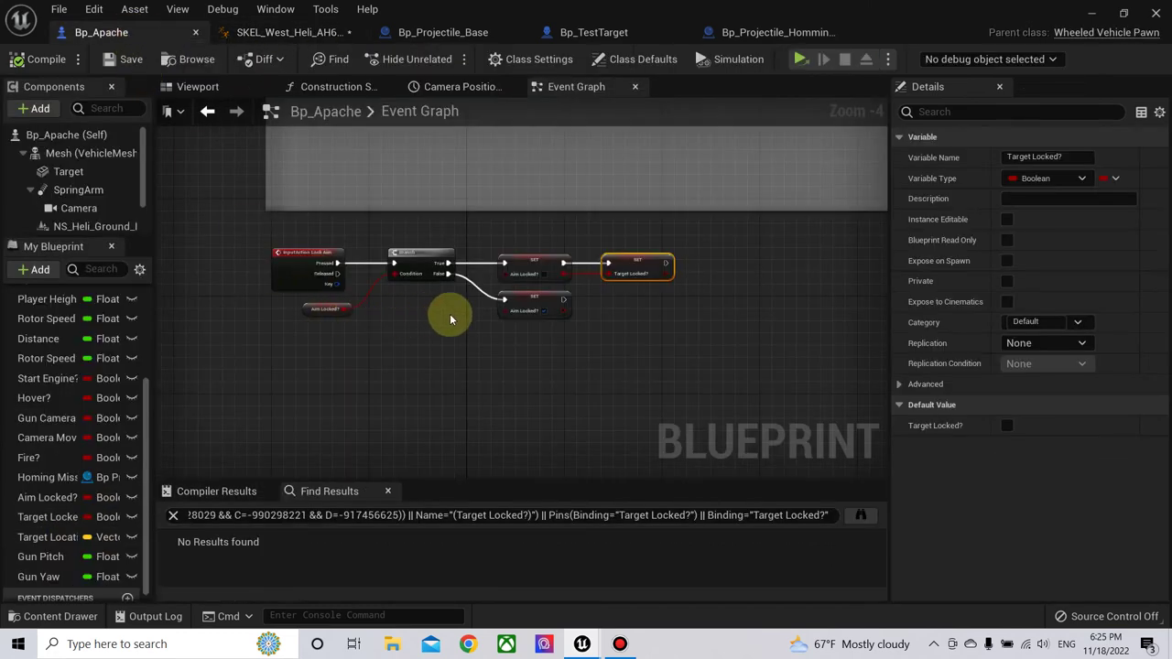
- Widen the Calculate Aim Direction comment box and centre the Gun Yaw and Gun Pitch setters
scroll(438, 315, "up", 2)
scroll(556, 261, "down", 1)
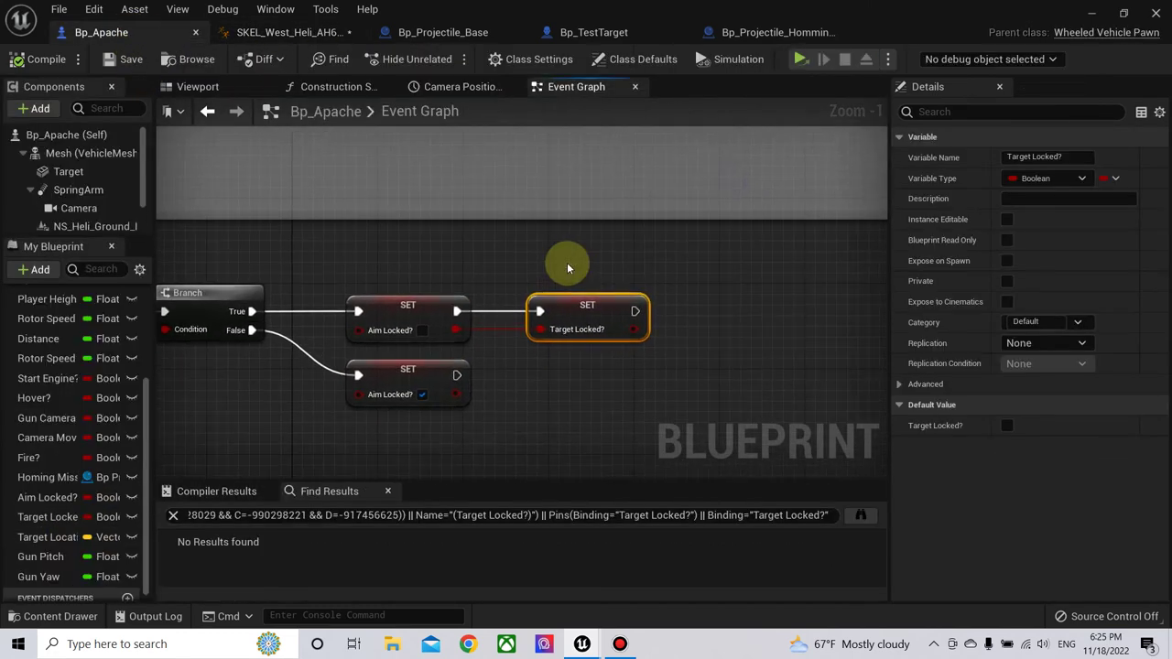
scroll(694, 243, "down", 2)
right_click_drag(693, 243, 350, 345)
scroll(350, 345, "down", 1)
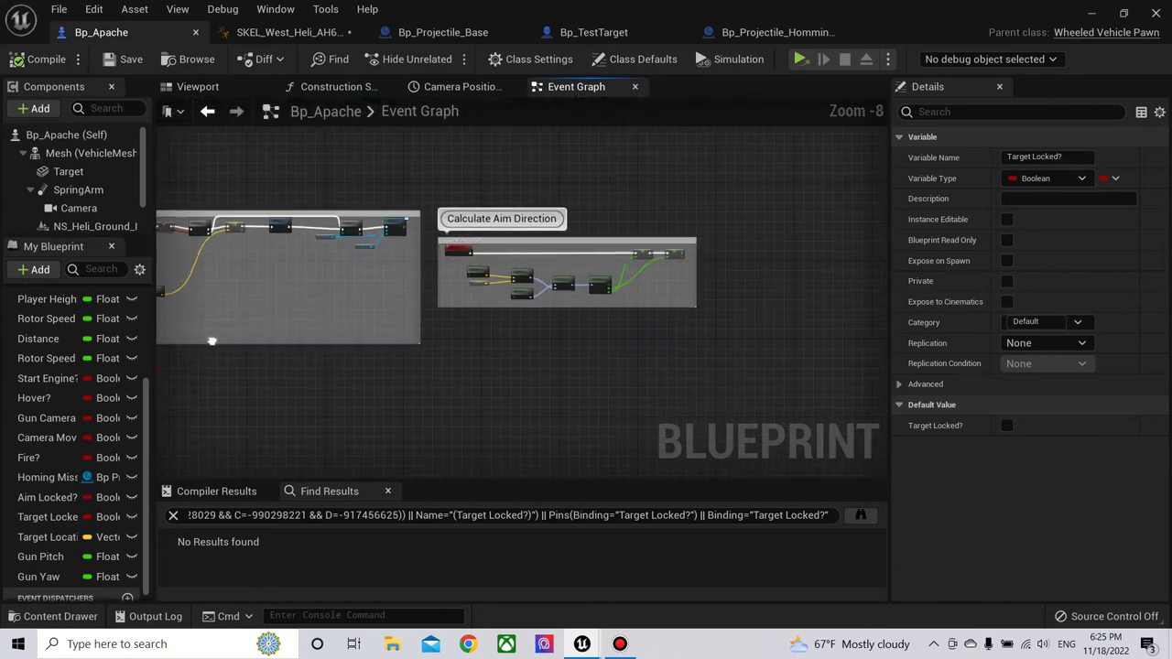
right_click_drag(209, 340, 664, 268)
scroll(803, 240, "up", 4)
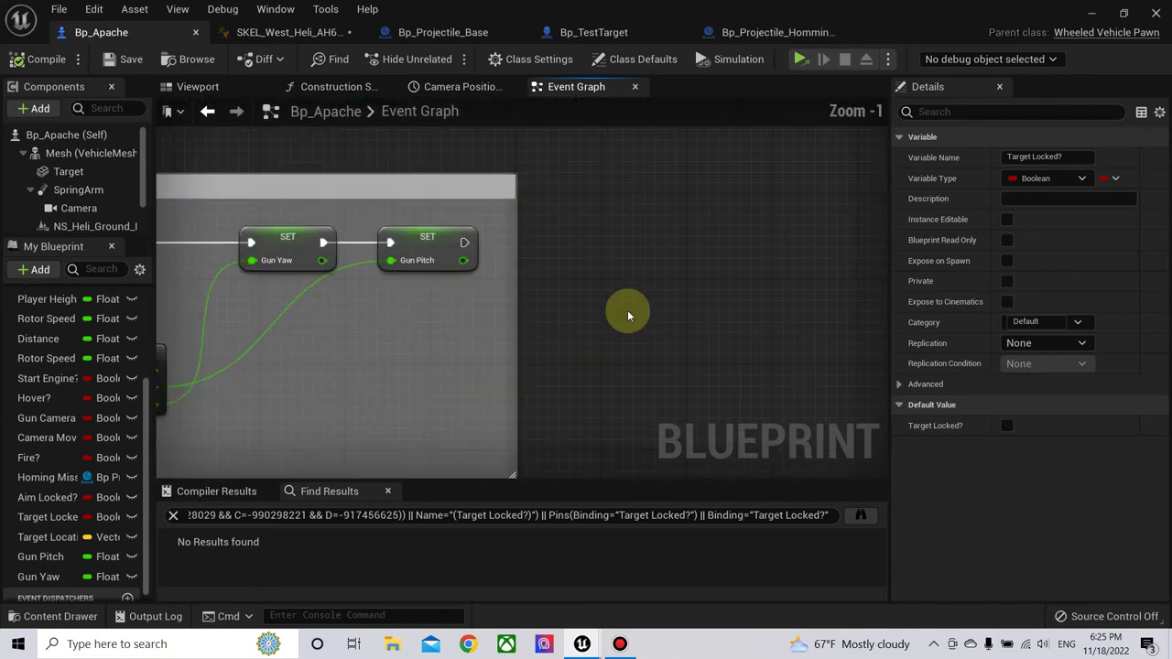
scroll(628, 314, "up", 1)
left_click_drag(496, 336, 715, 337)
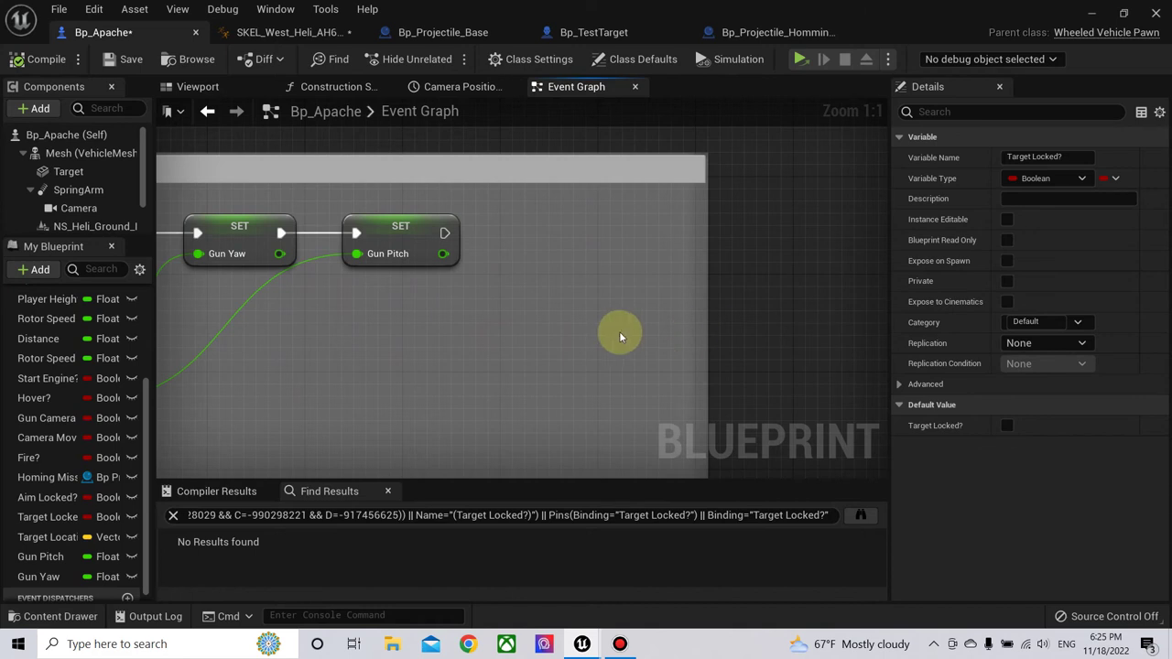
scroll(619, 331, "down", 3)
right_click_drag(465, 340, 691, 346)
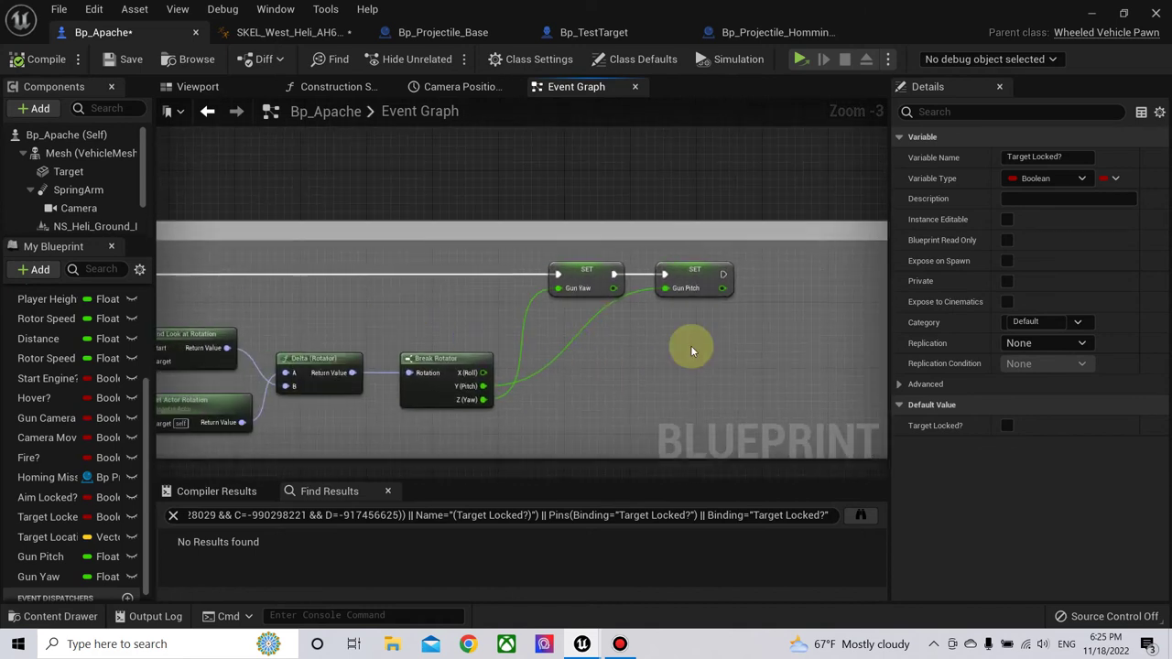
right_click_drag(720, 335, 524, 348)
scroll(524, 349, "up", 3)
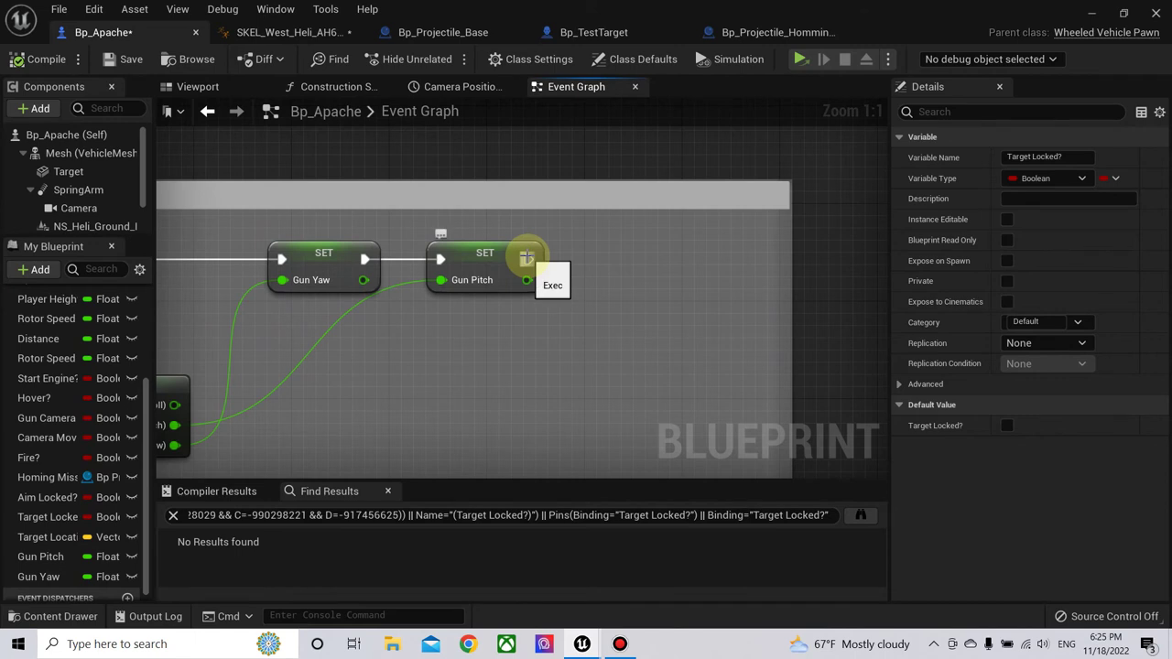
- Try node searches ('r', 'boo') from the Gun Pitch pin, cancel them, and save the blueprint
left_click_drag(529, 281, 566, 352)
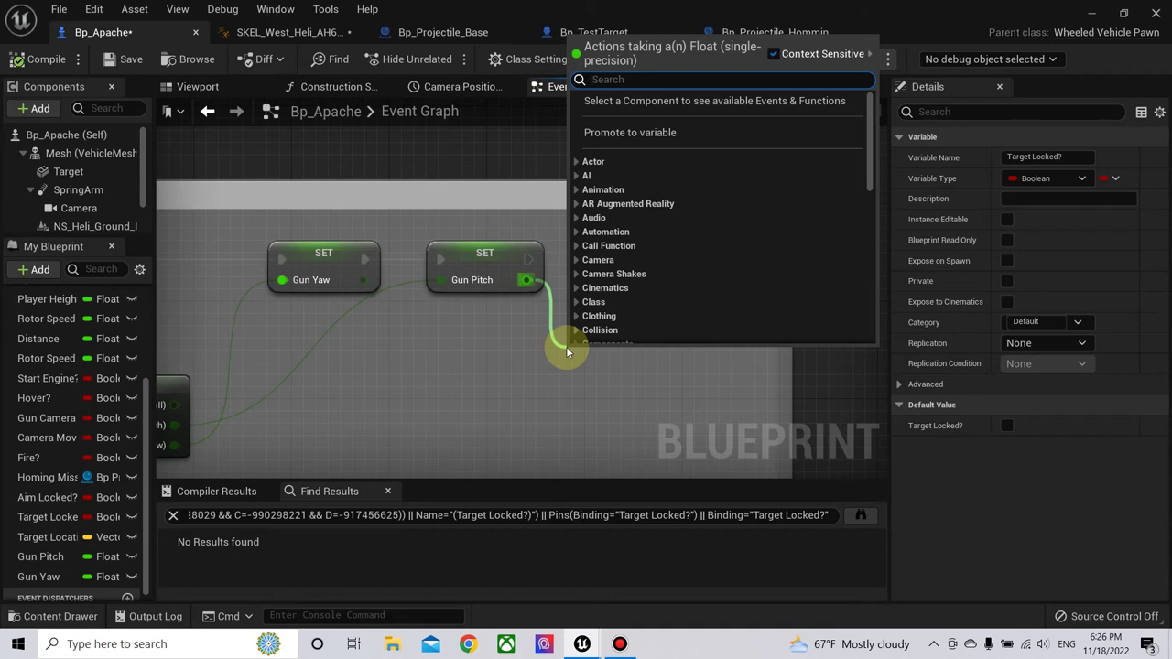
type("r")
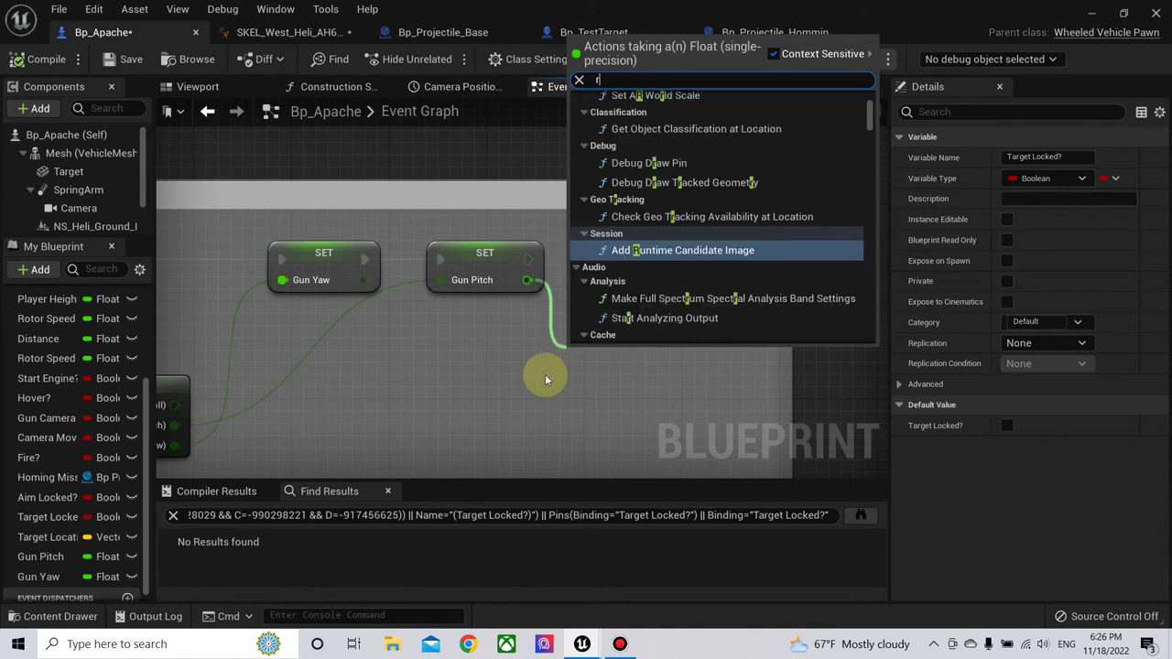
left_click(545, 379)
left_click_drag(527, 279, 569, 380)
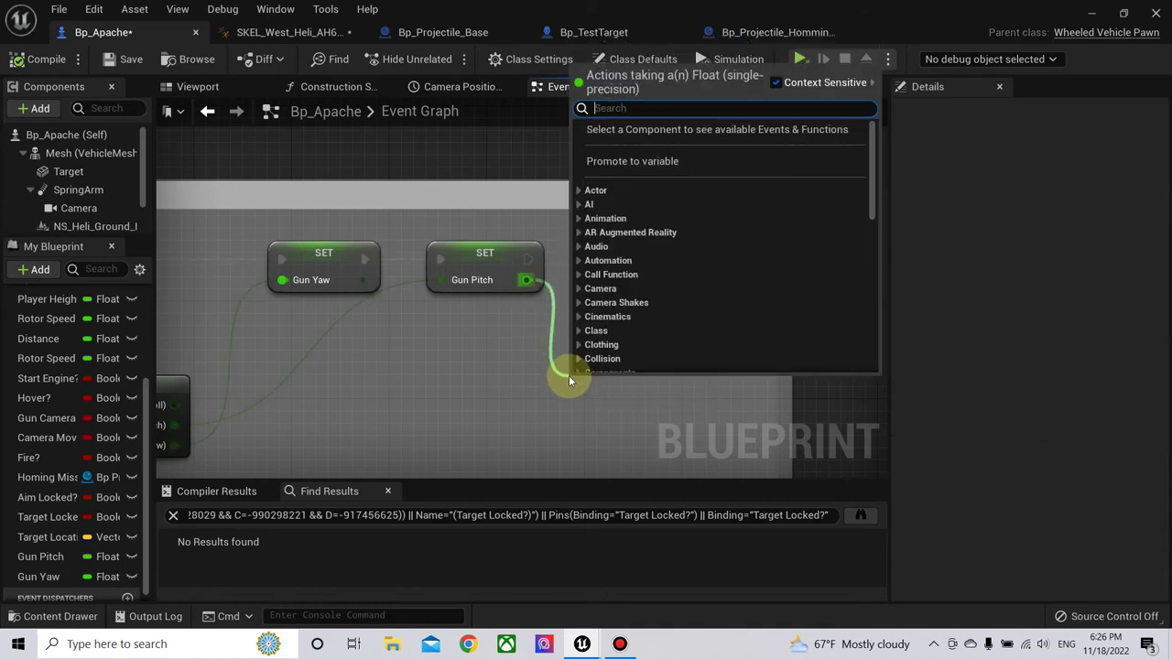
type("boo")
left_click(556, 392)
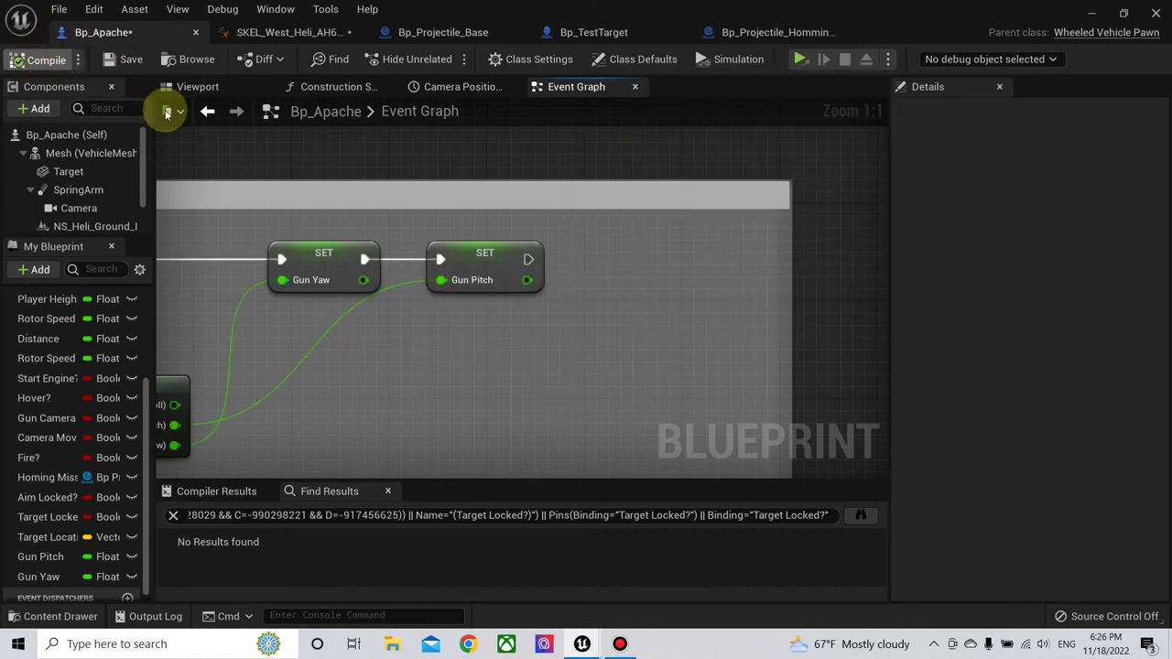
key("ctrl+s")
left_click(523, 372)
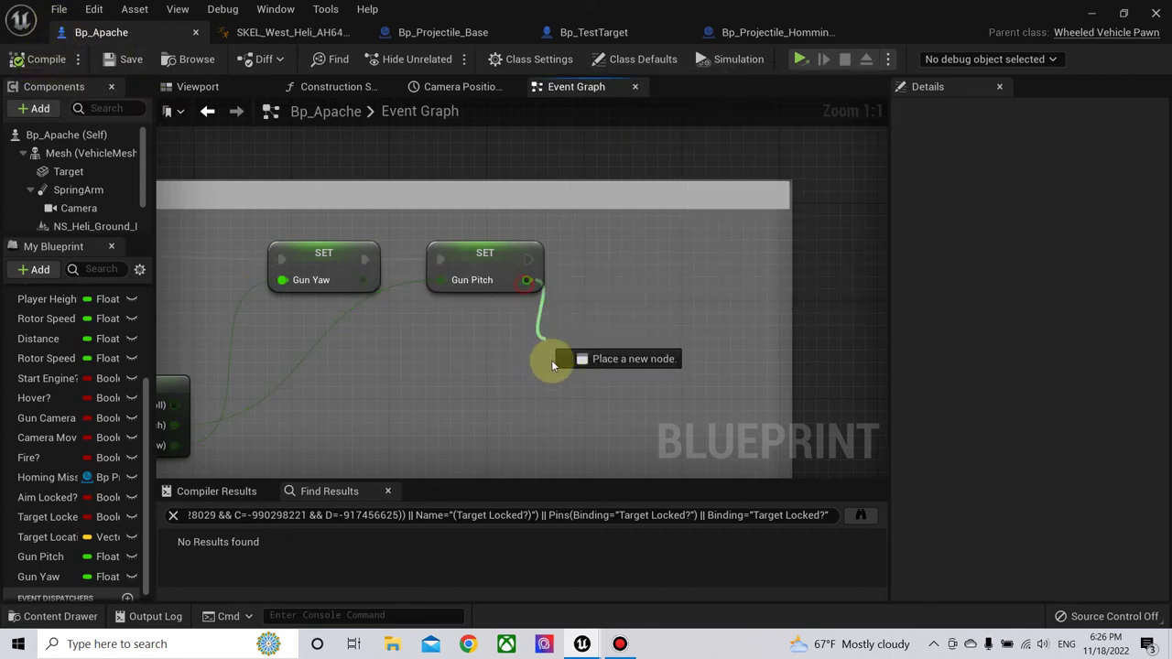
- Add an In Range (Float) node from the Gun Pitch pin via a 'range' search
left_click_drag(527, 285, 553, 366)
type(">")
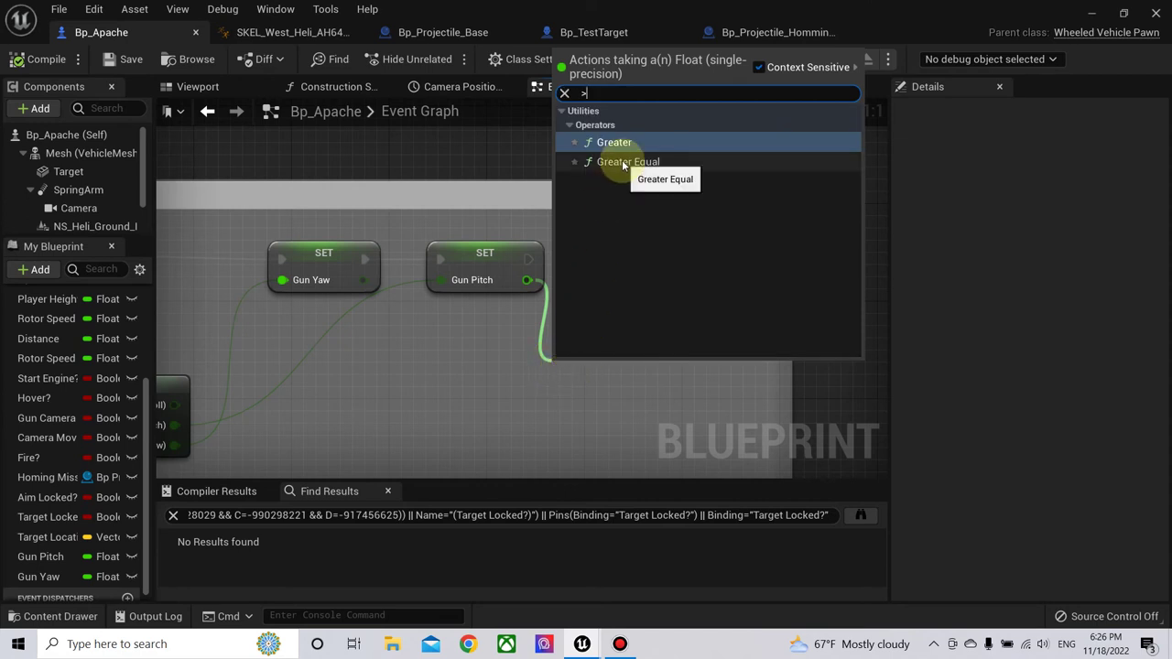
left_click(492, 381)
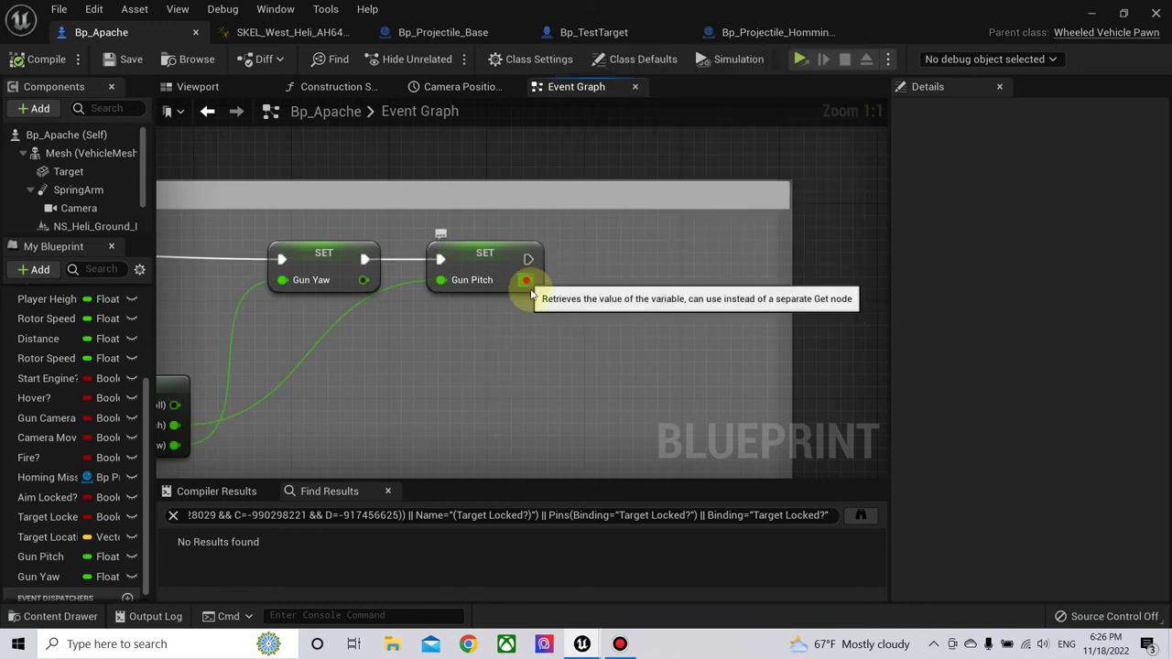
left_click_drag(541, 286, 590, 361)
type("rang")
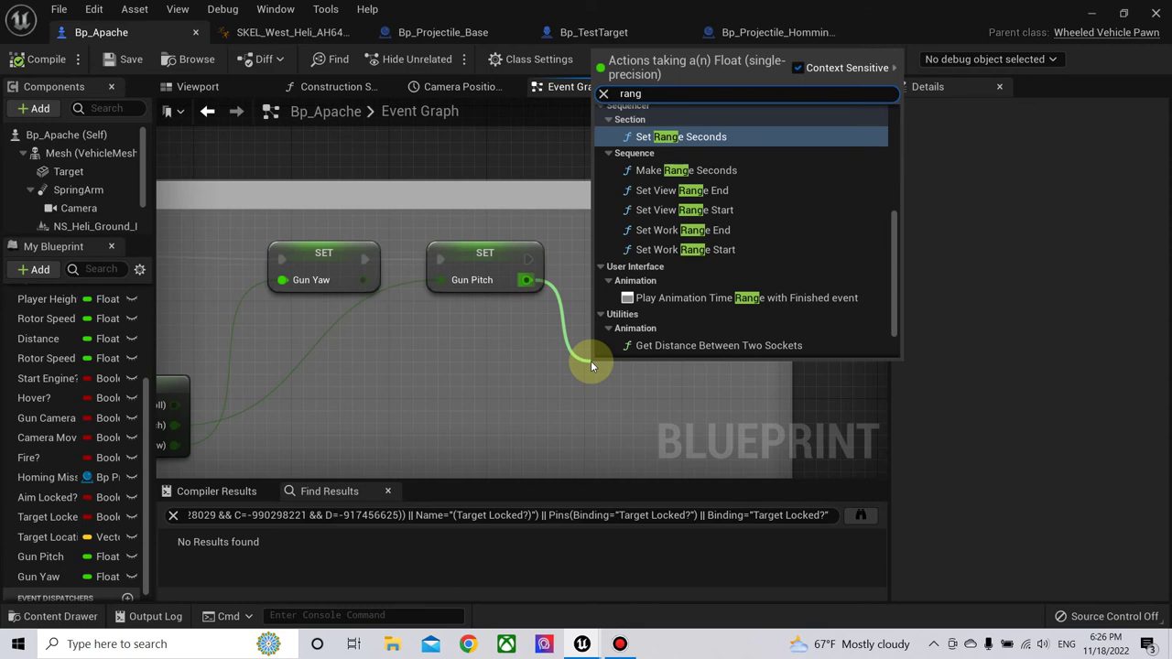
type("e")
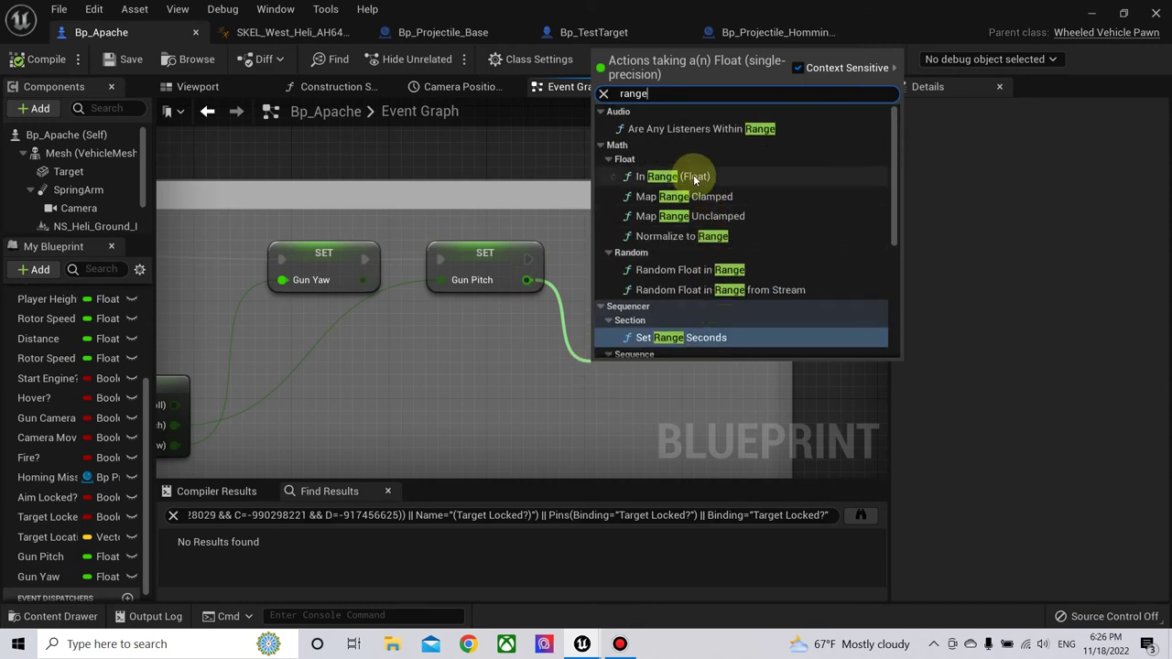
left_click(689, 176)
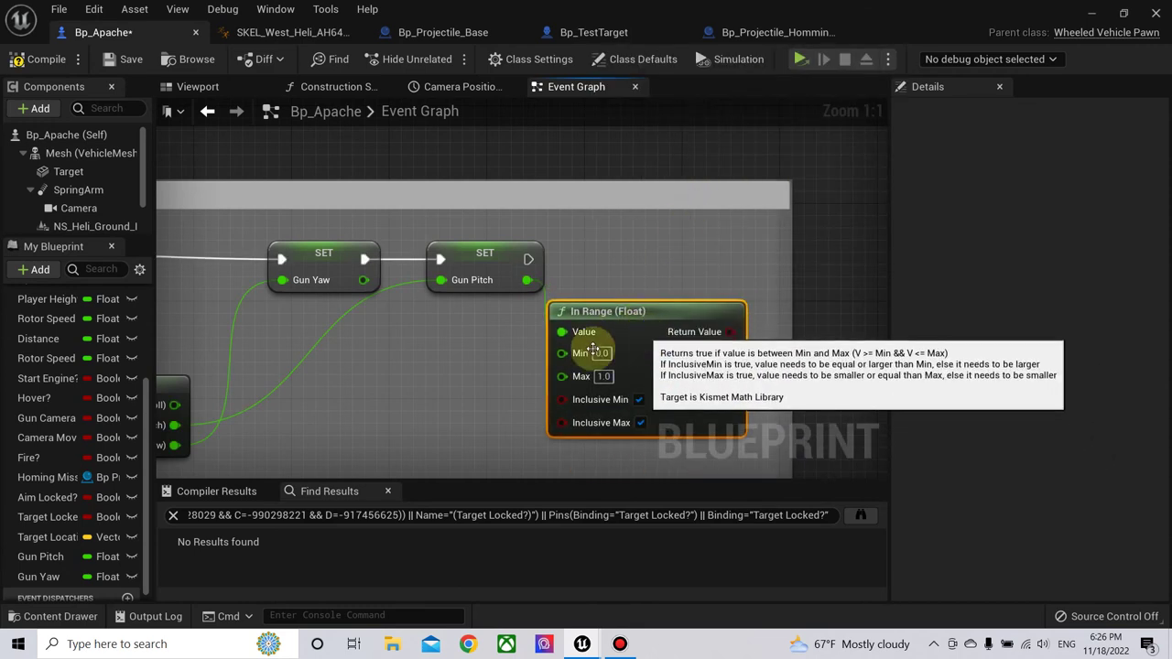
- Look over the new node near Break Rotator and switch to the AH64D animation blueprint
right_click_drag(483, 353, 464, 303)
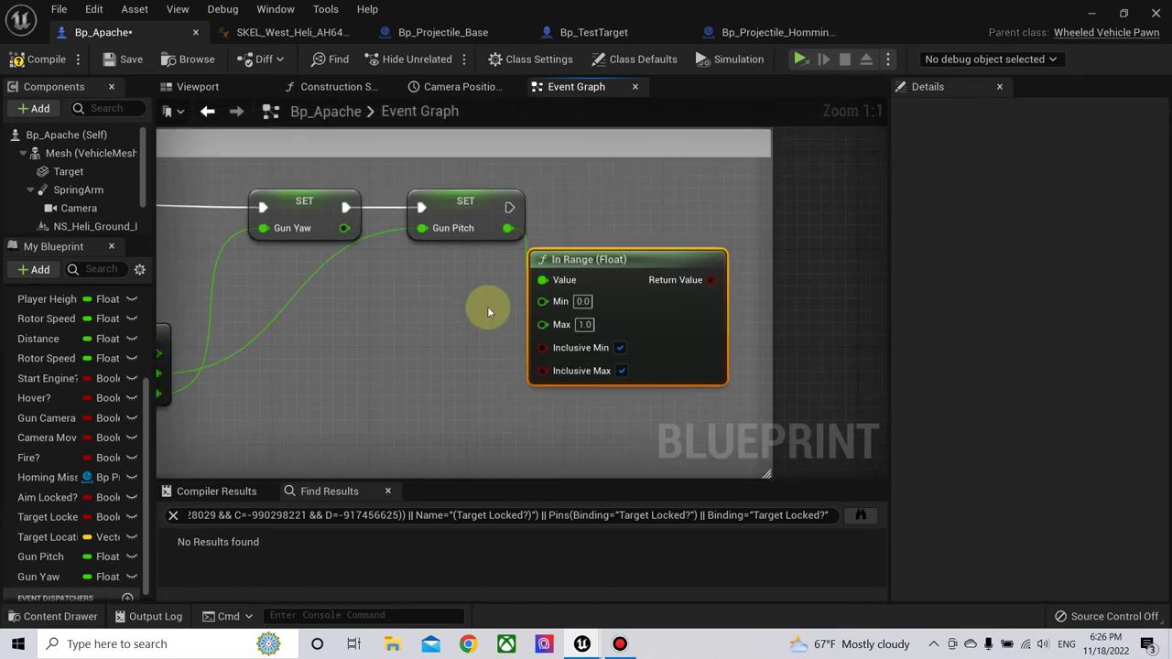
scroll(453, 302, "down", 1)
right_click_drag(449, 303, 565, 287)
scroll(569, 286, "down", 1)
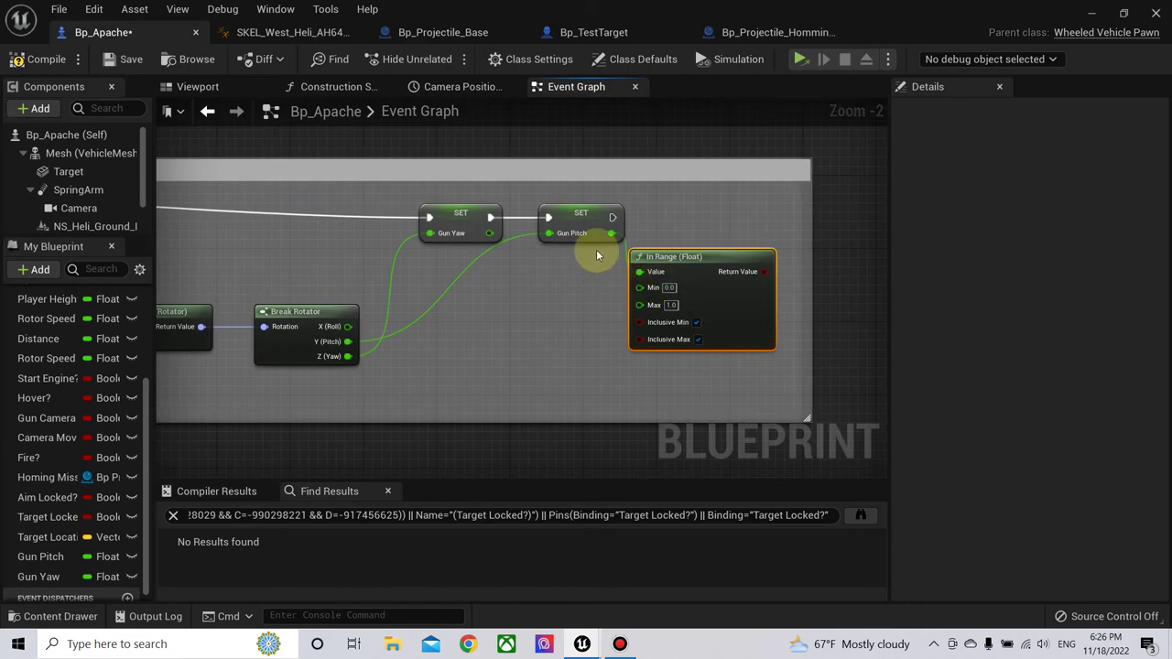
left_click(284, 32)
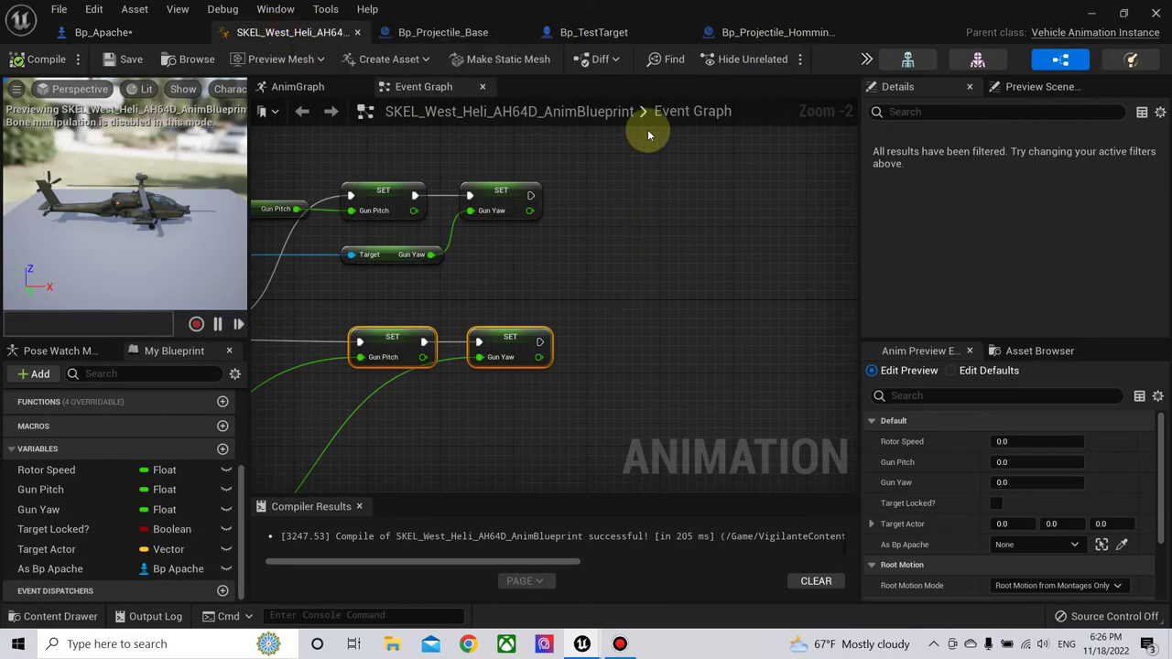
- Match the AnimGraph pitch clamp by setting In Range to Min -45, Max 5, and widen the comment
left_click(297, 86)
mouse_move(472, 306)
right_mouse_down()
mouse_move(659, 232)
mouse_move(568, 234)
right_mouse_up()
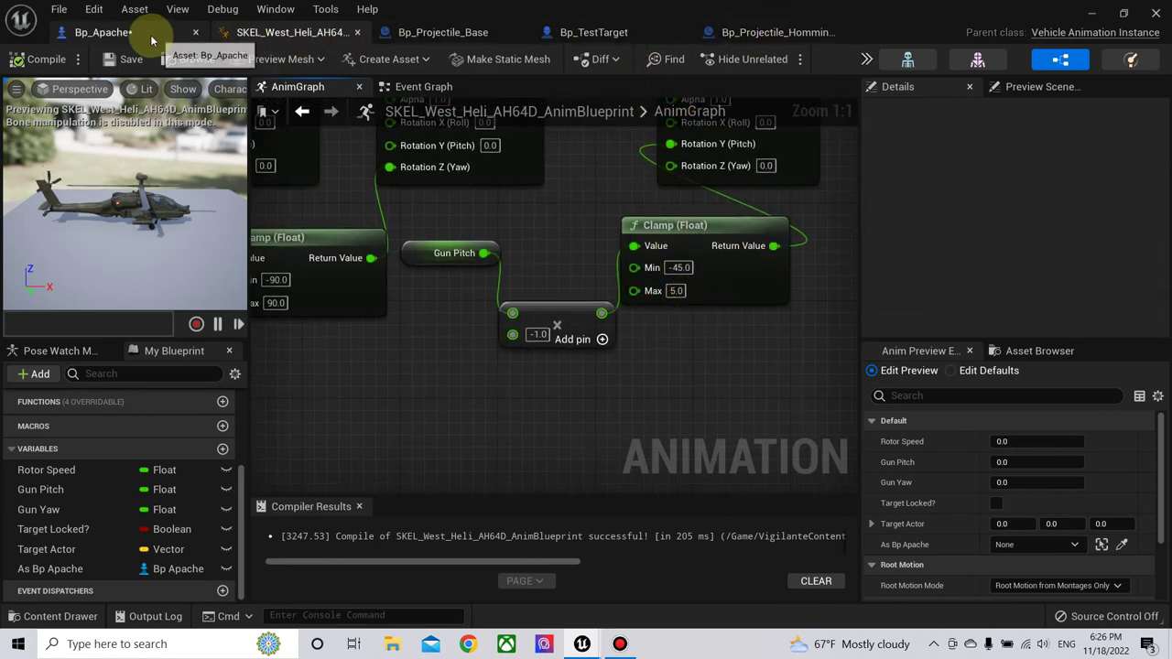
left_click(178, 32)
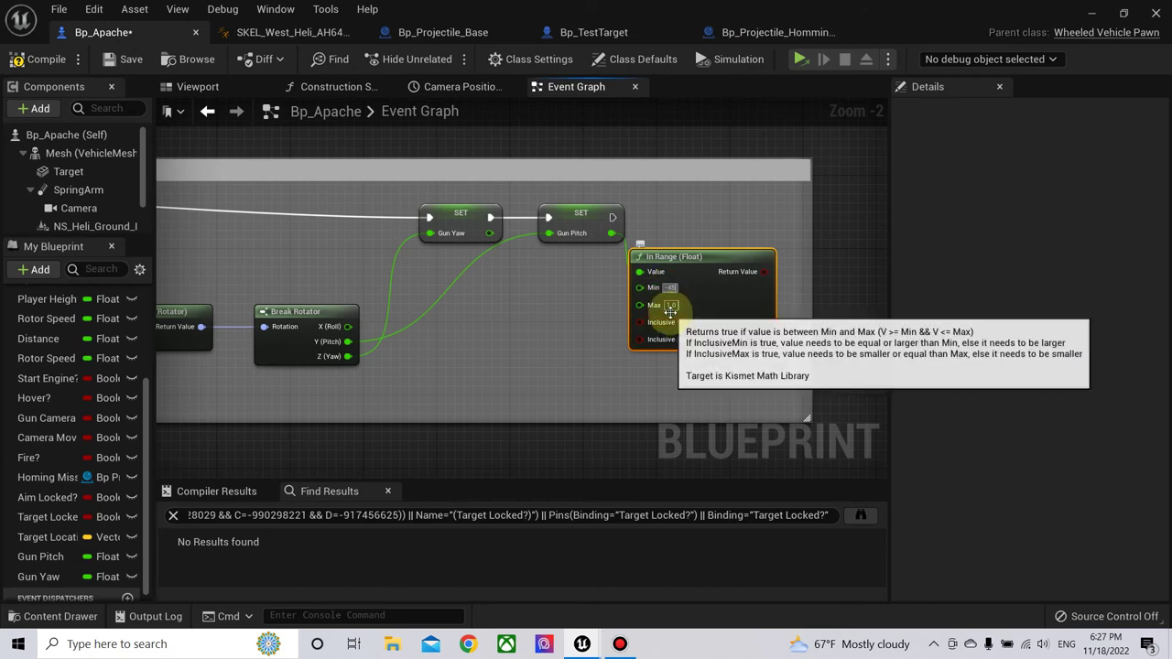
left_click(679, 306)
type("5")
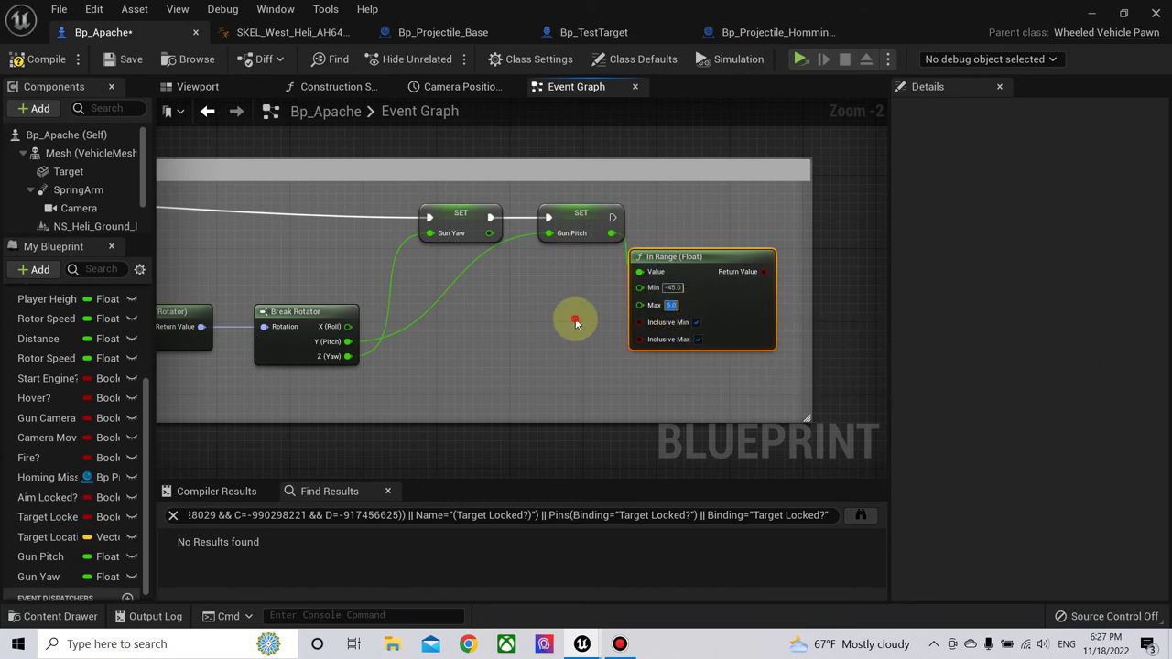
right_click_drag(695, 186, 482, 188)
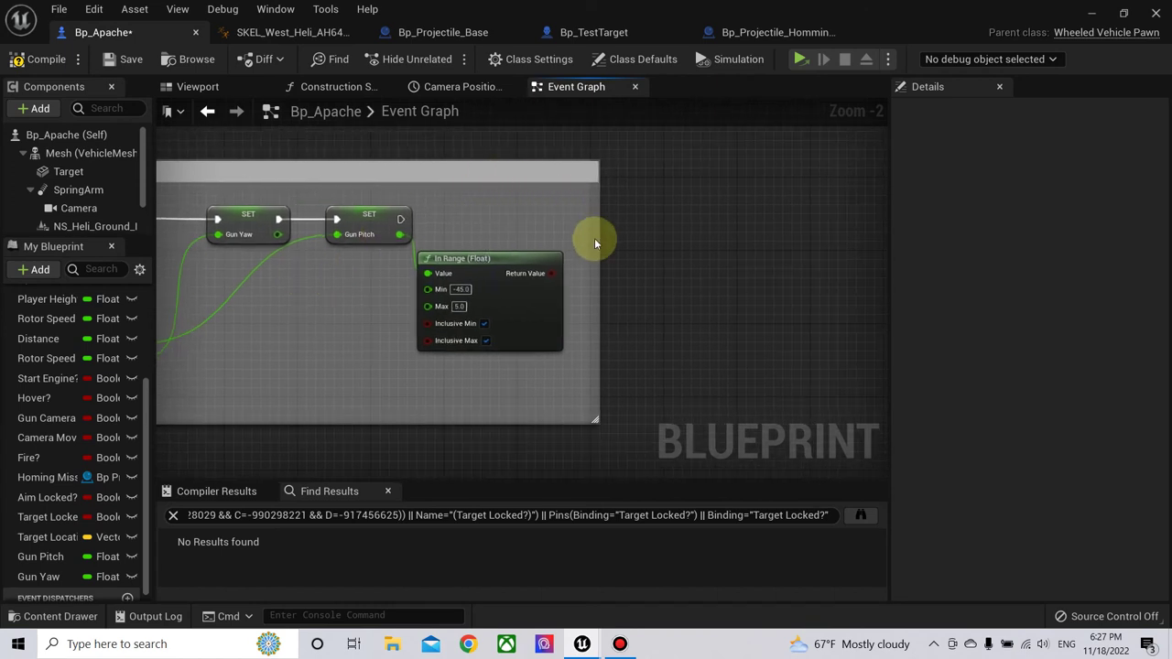
left_click_drag(599, 245, 790, 249)
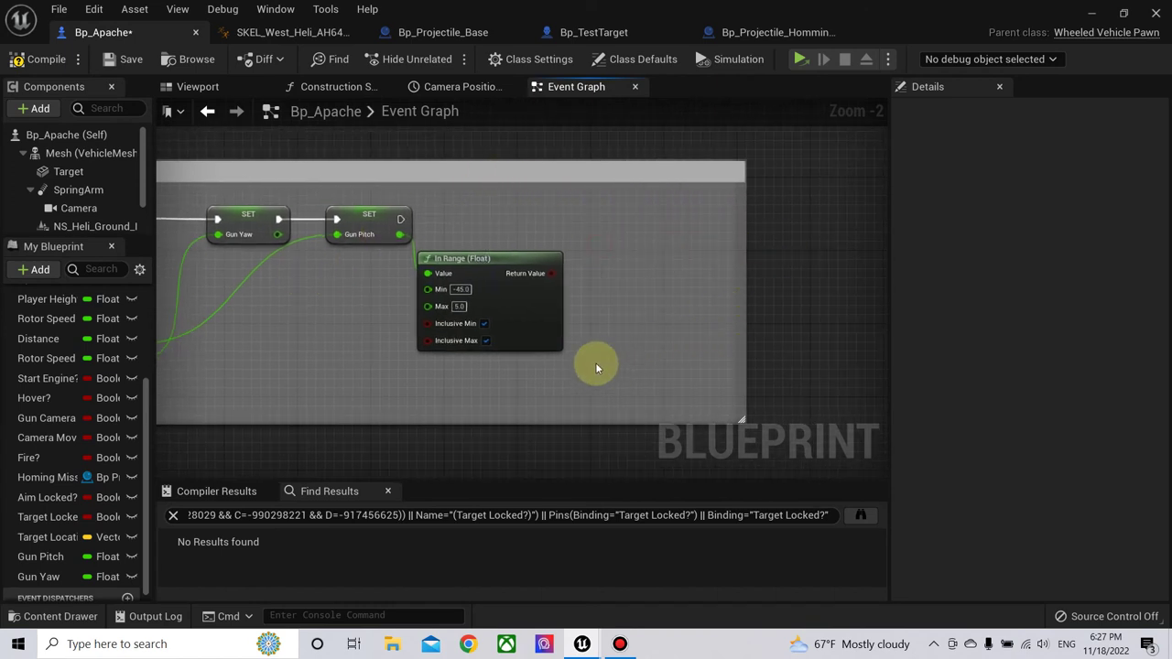
scroll(455, 365, "up", 1)
left_click(48, 519)
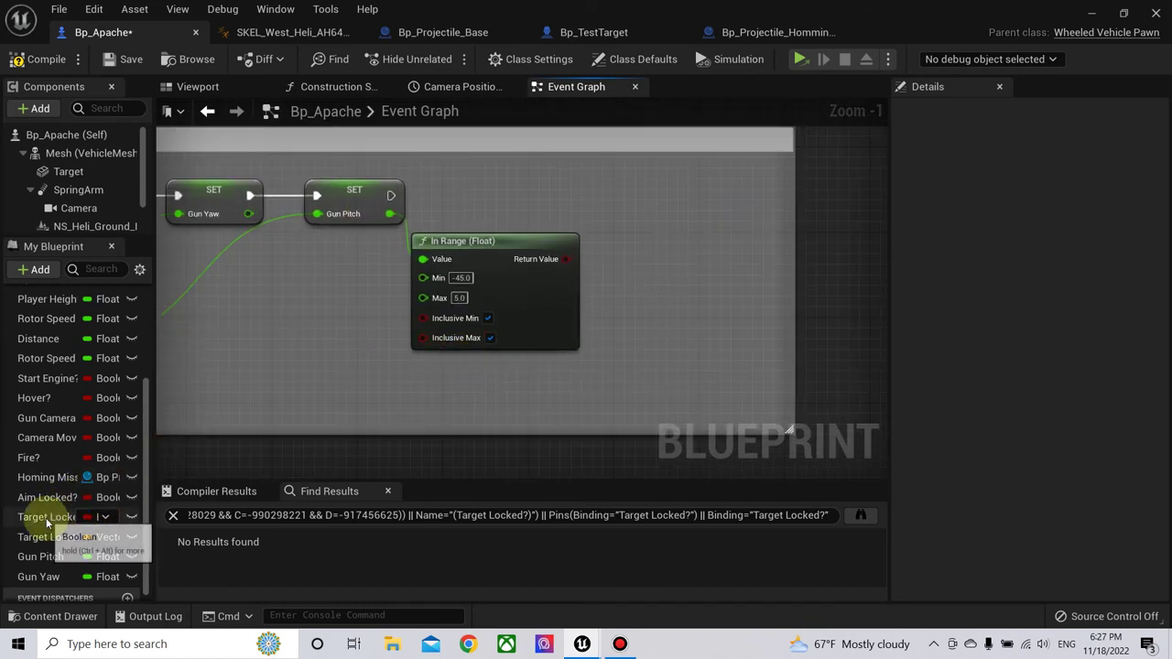
- Add a SET Target Locked? after Gun Pitch, fed by the In Range result, and compile
left_click_drag(47, 518, 515, 221)
left_click_drag(602, 183, 604, 185)
left_click(660, 227)
left_click_drag(382, 196, 615, 195)
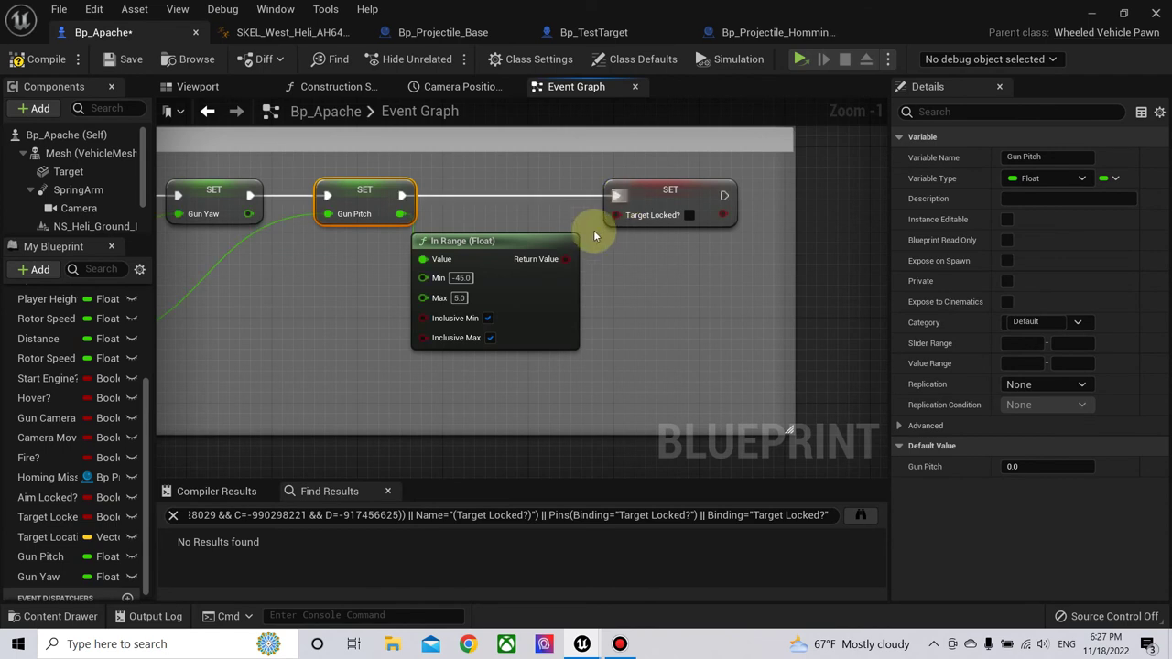
left_click_drag(565, 259, 619, 216)
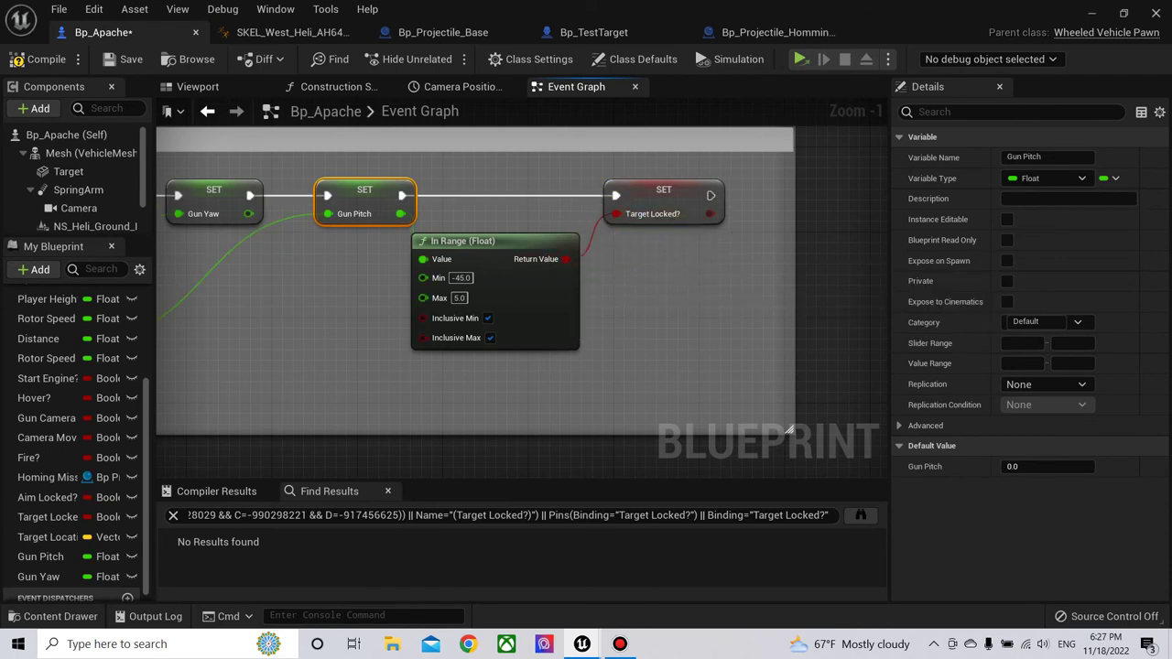
right_click_drag(653, 263, 578, 250)
left_click(35, 59)
- Duplicate the In Range node and place the copy beside the Gun Yaw setter
right_click_drag(240, 254, 389, 241)
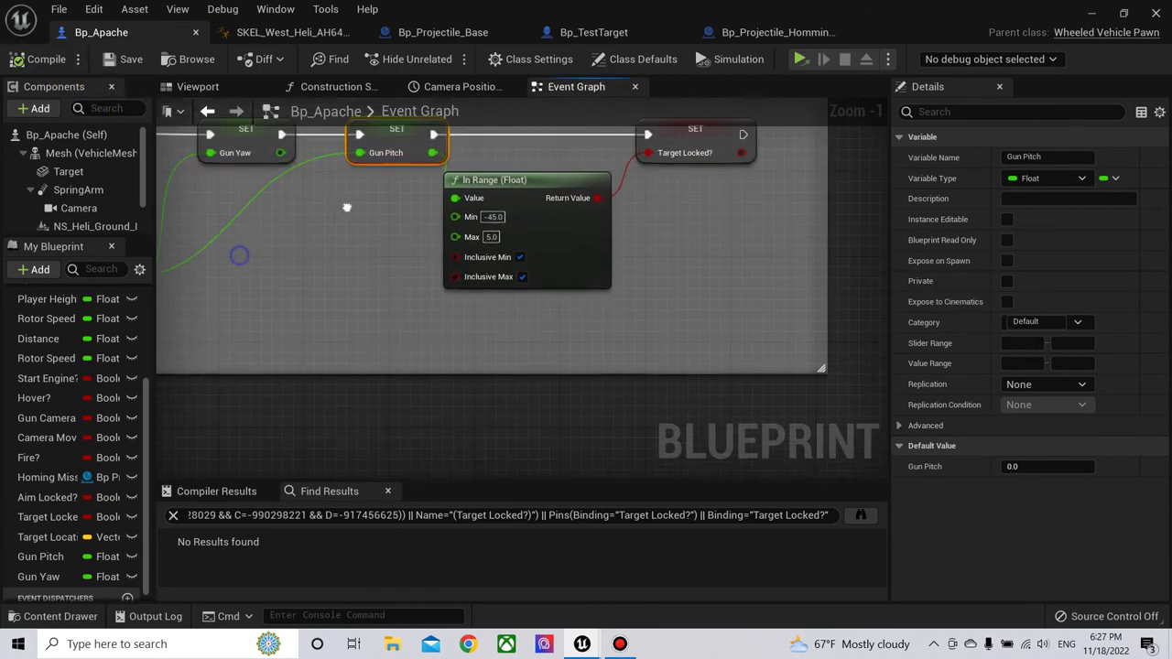
scroll(388, 242, "down", 1)
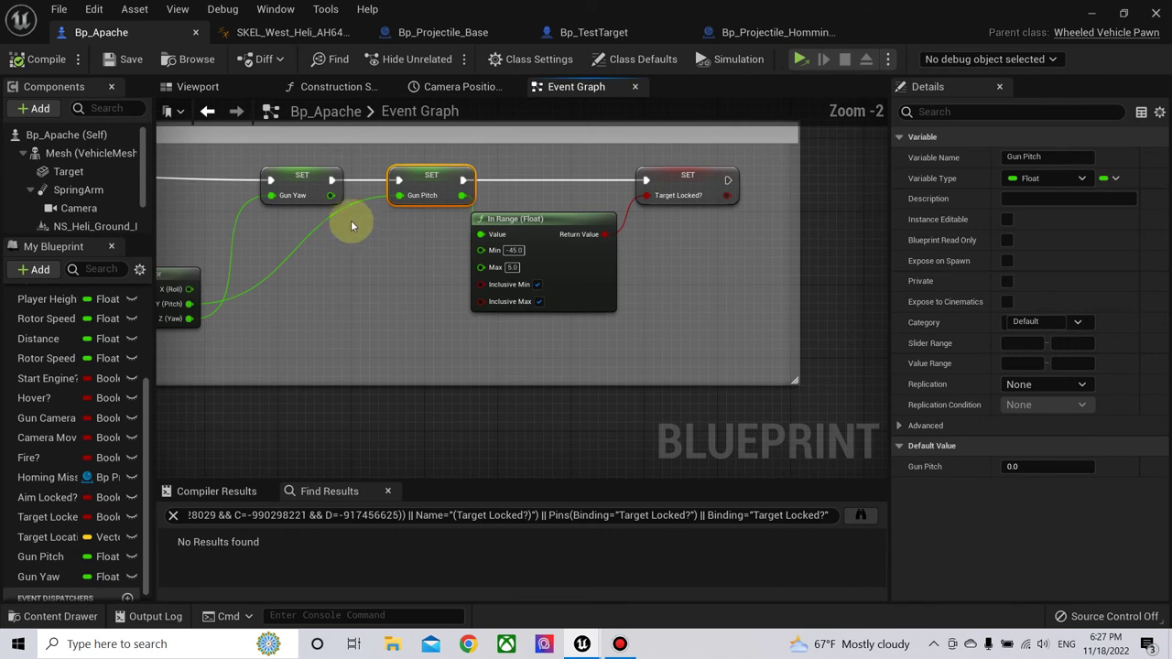
left_click(525, 221)
key("ctrl+c")
key("ctrl+v")
mouse_move(617, 254)
left_mouse_down()
mouse_move(572, 355)
mouse_move(406, 290)
left_mouse_up()
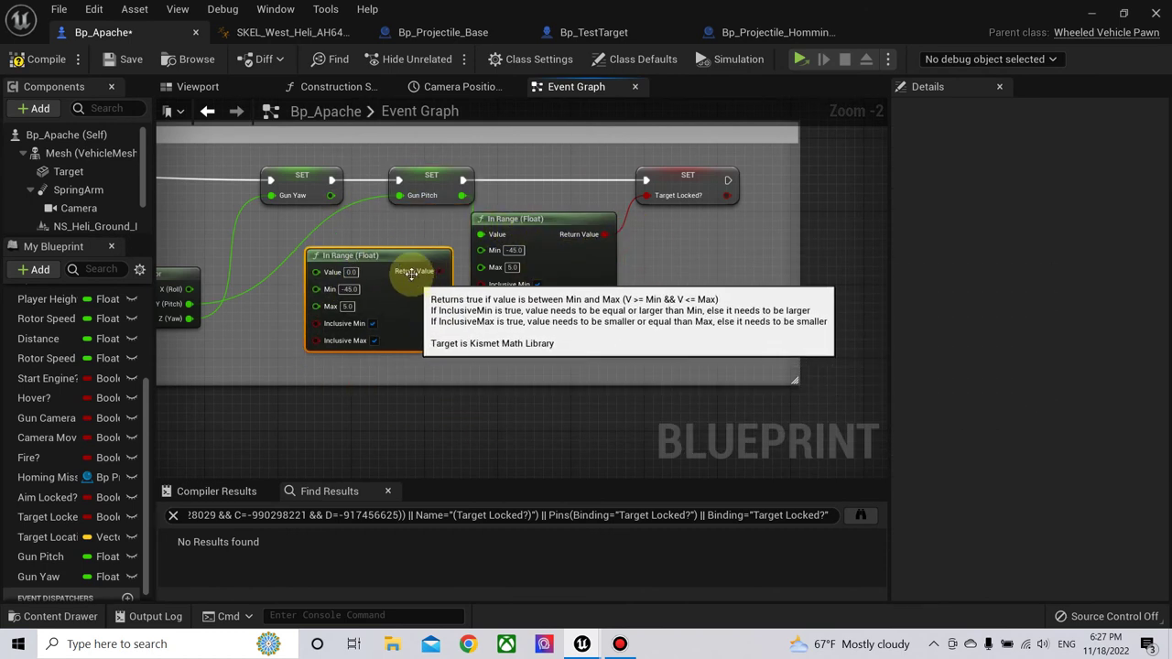
mouse_move(331, 196)
left_mouse_down()
mouse_move(308, 230)
mouse_move(310, 281)
mouse_move(317, 273)
left_mouse_up()
- Check the yaw clamp values in the helicopter animation blueprint's graph
left_click(283, 32)
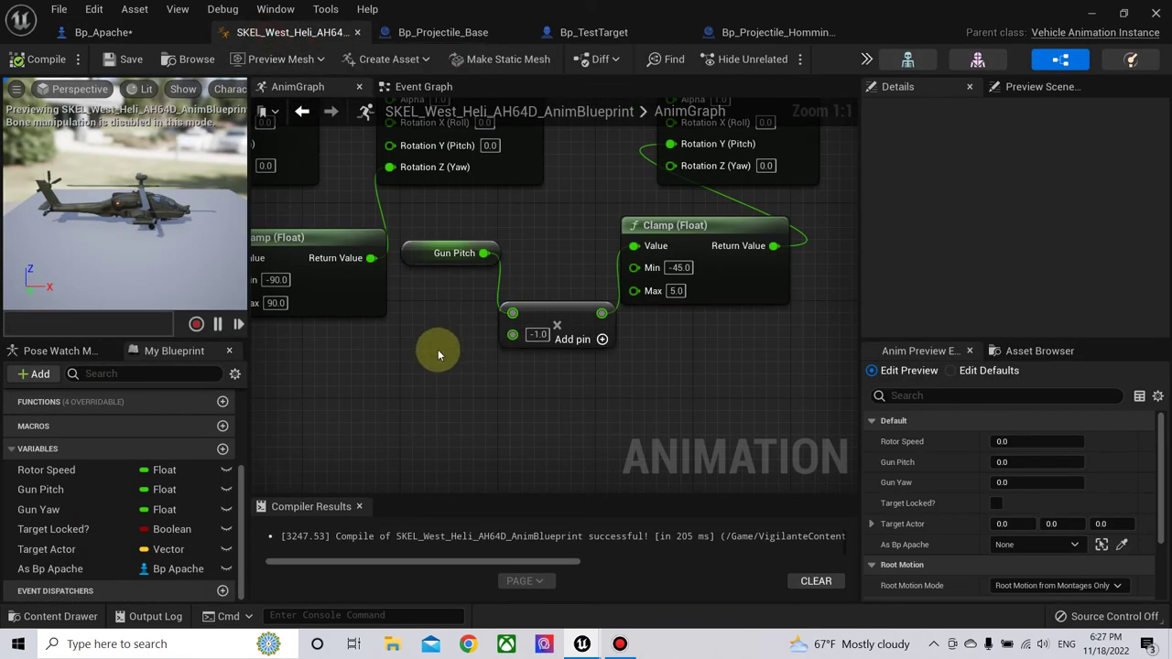
right_click_drag(442, 355, 620, 335)
right_click_drag(505, 193, 367, 165)
left_click(114, 32)
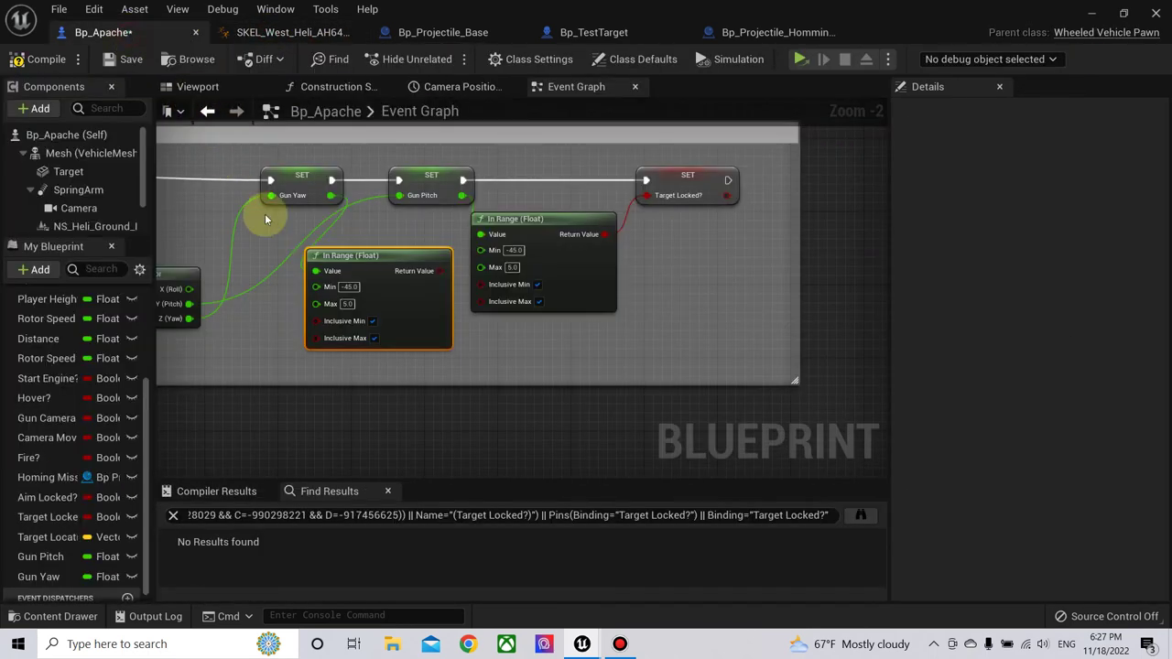
- Set the yaw range check to Min -90 and Max 90 and compile
left_click(348, 286)
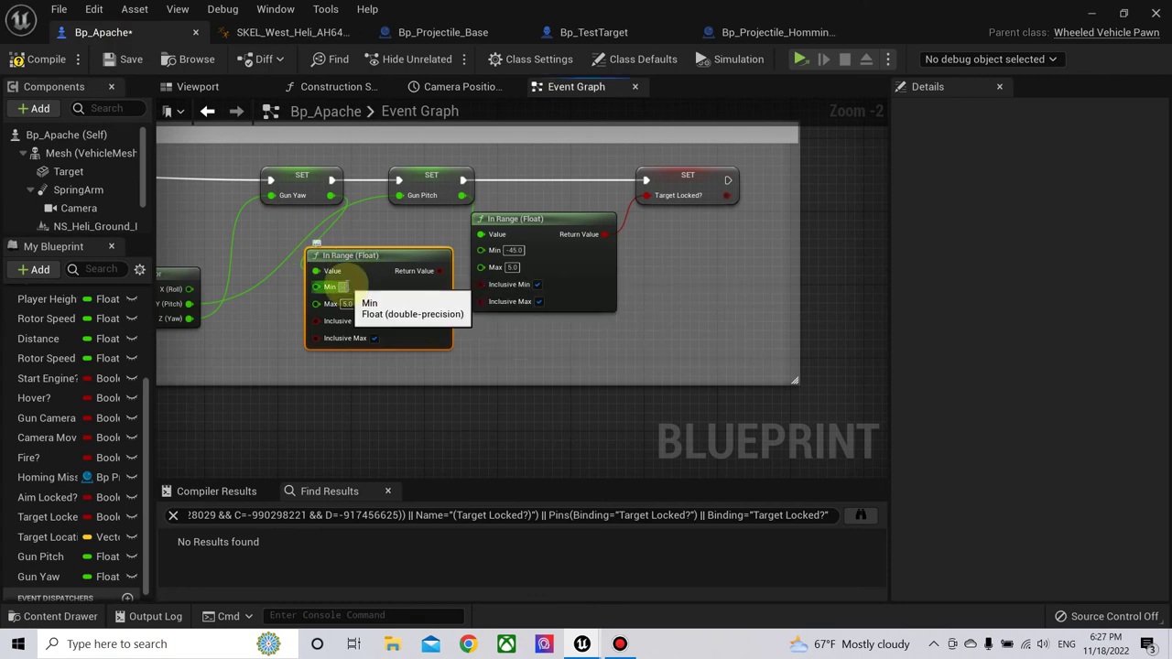
left_click(348, 304)
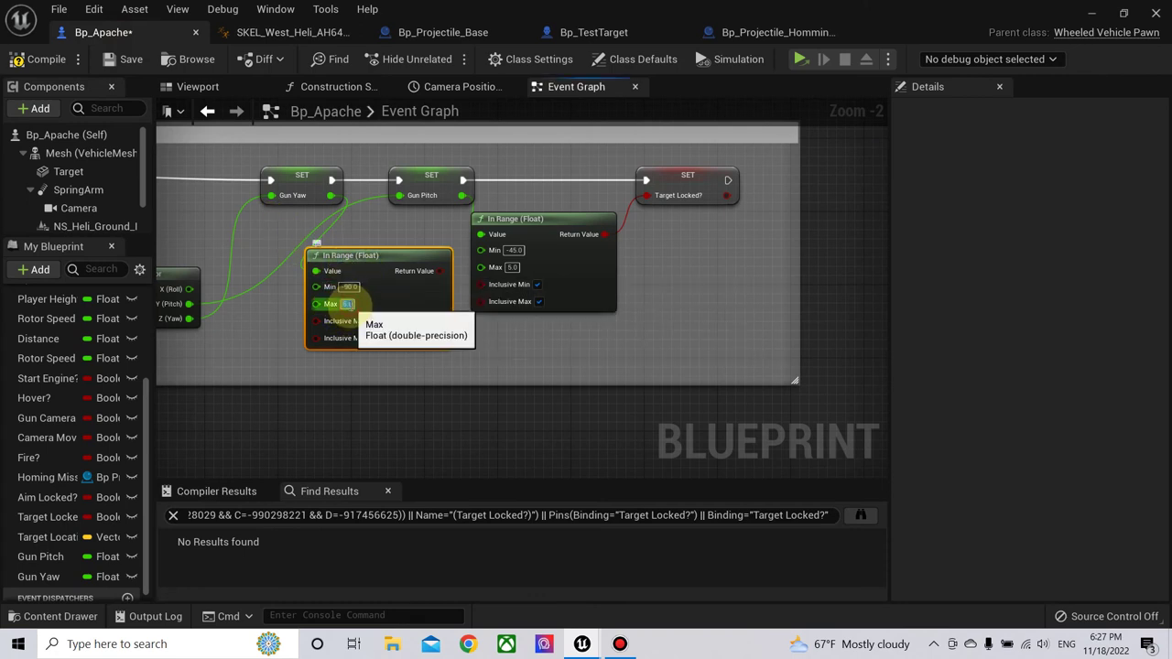
type("90")
left_click(471, 342)
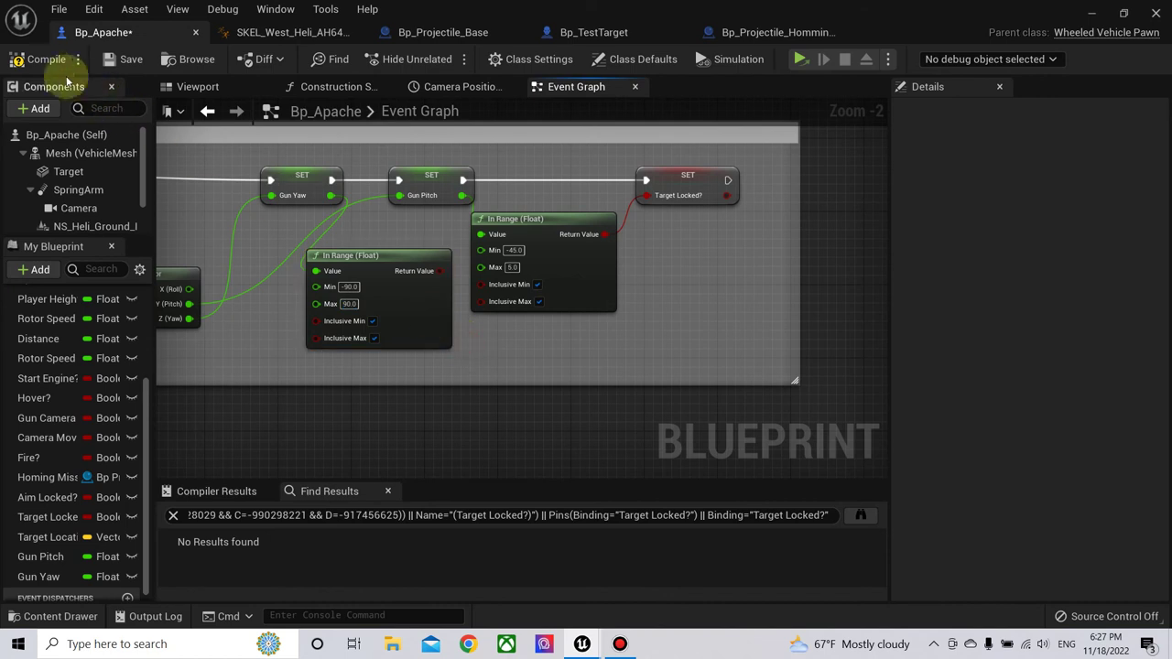
left_click(43, 64)
- Add an OR Boolean feeding Target Locked? and wire the yaw range result into it
left_click_drag(421, 292, 585, 365)
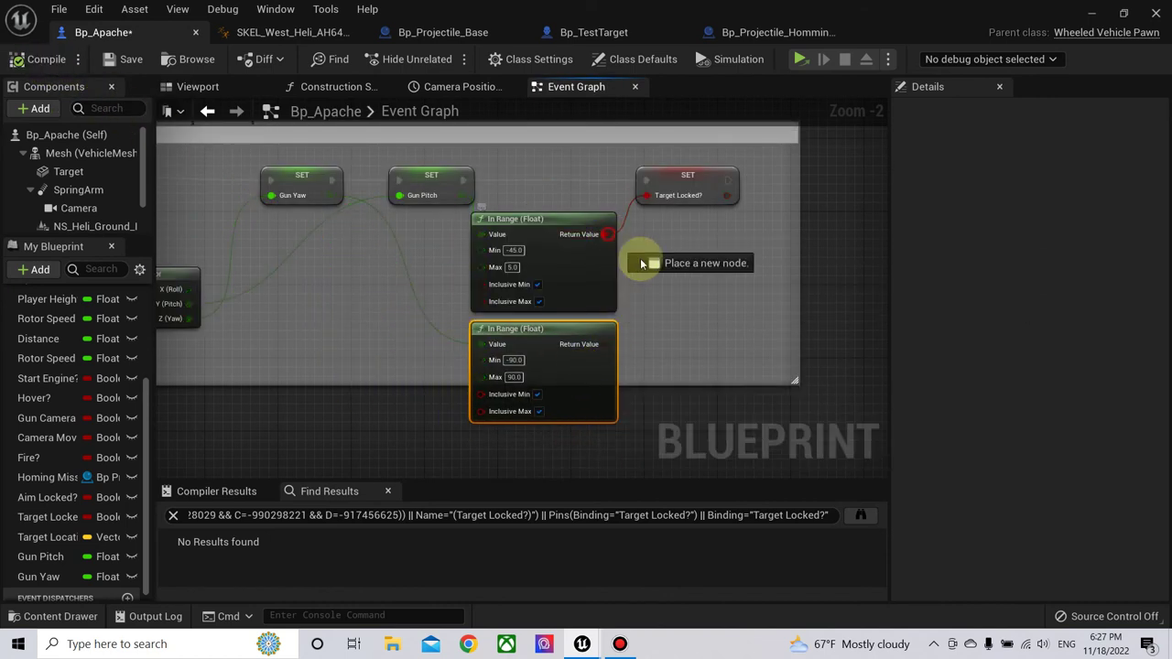
left_click_drag(613, 242, 646, 263)
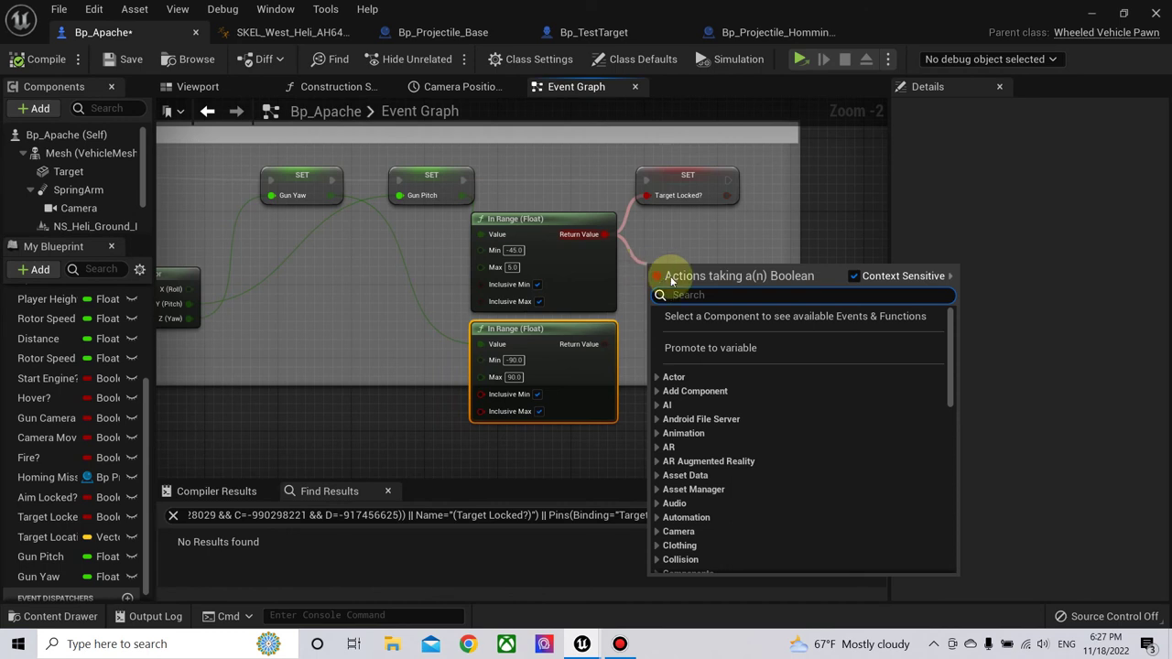
type("or")
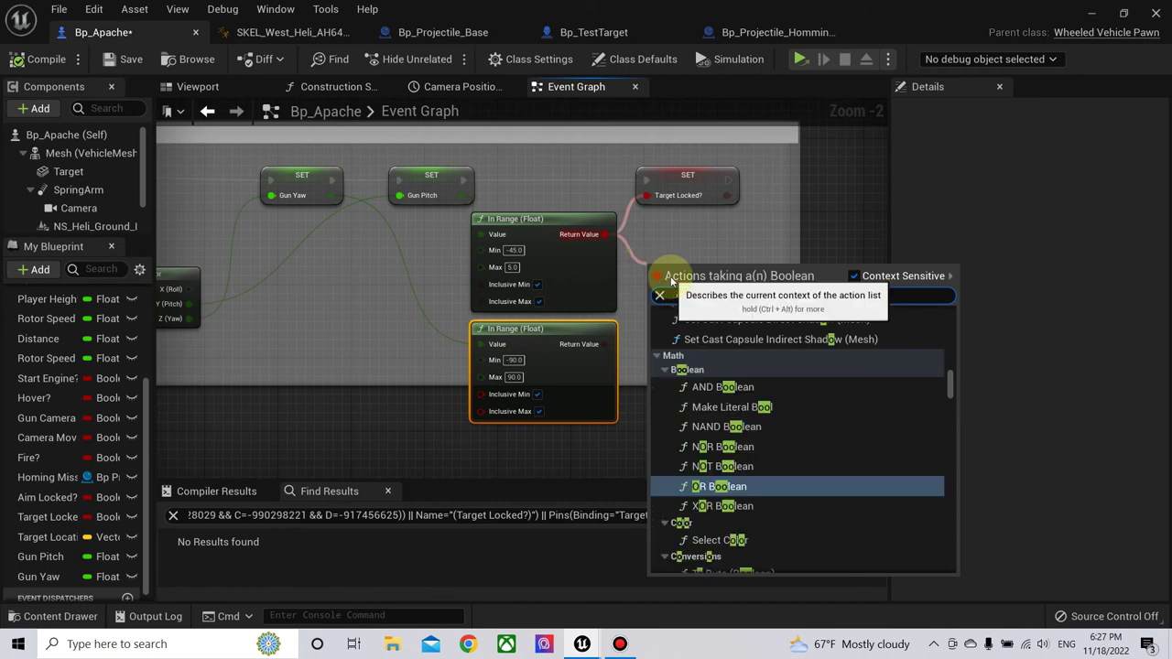
left_click(724, 434)
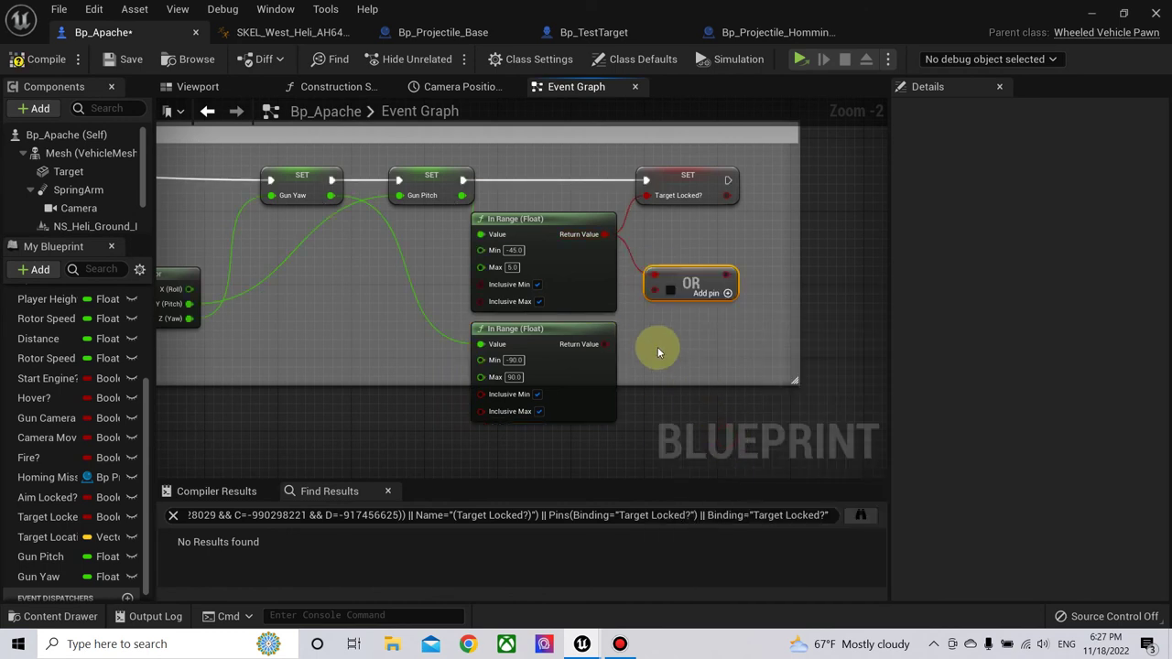
mouse_move(618, 348)
left_mouse_down()
mouse_move(653, 291)
mouse_move(653, 202)
left_mouse_up()
- Compile the blueprint with the OR node and minimize the editor back to the level
scroll(539, 320, "down", 3)
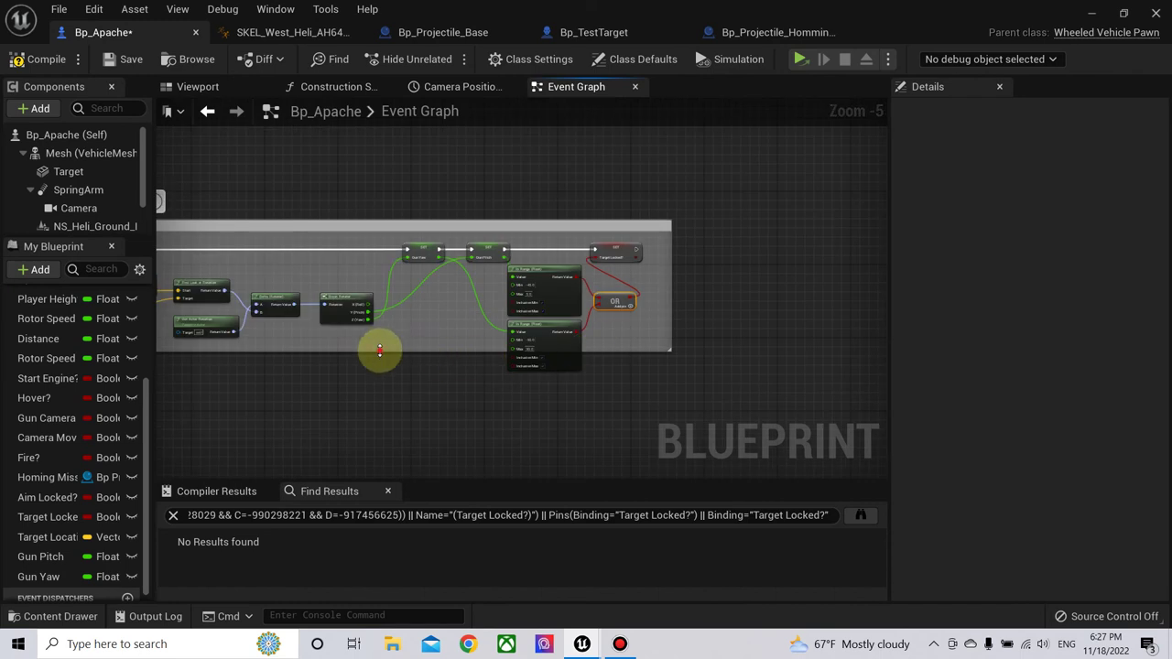
mouse_move(364, 359)
right_mouse_down()
mouse_move(464, 351)
mouse_move(489, 379)
right_mouse_up()
scroll(727, 332, "up", 3)
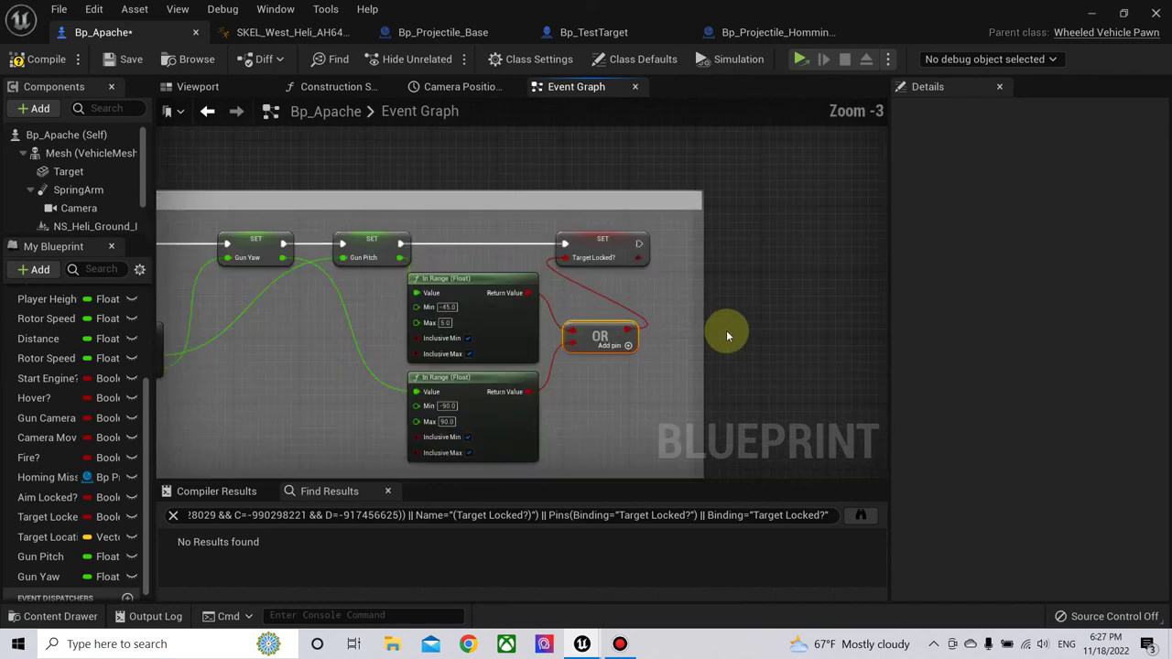
scroll(673, 297, "up", 1)
left_click(42, 59)
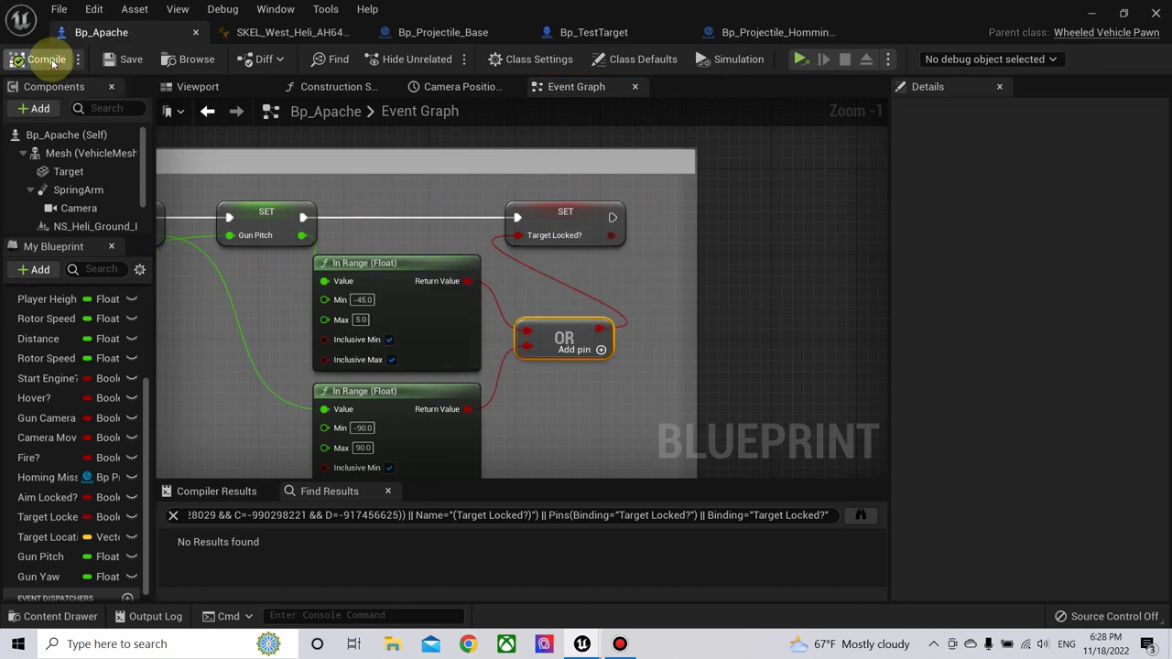
right_click_drag(630, 270, 694, 248)
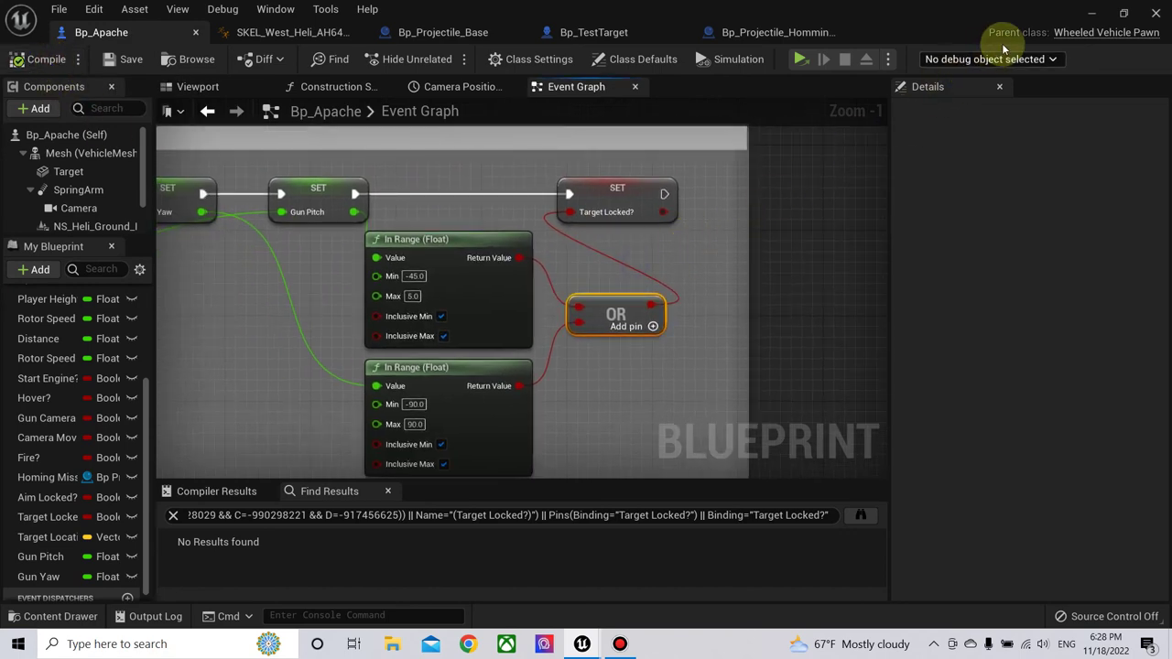
left_click(1086, 15)
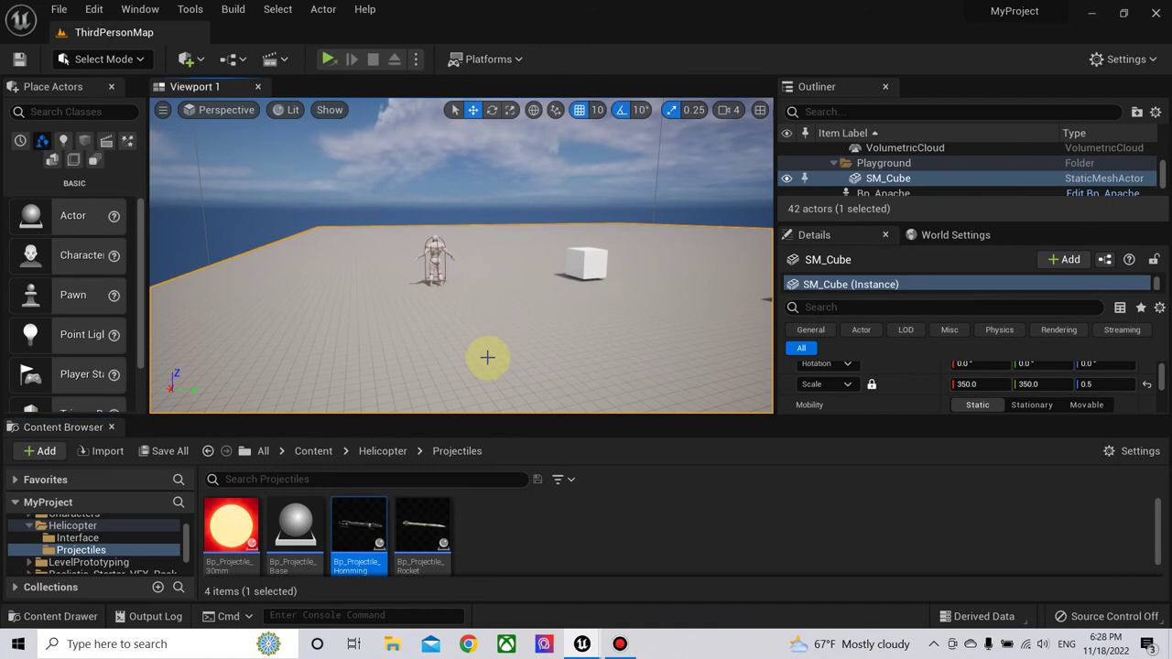
- Save Bp_Apache with Ctrl+S, confirming via Save Selected
key("ctrl+s")
left_click(628, 491)
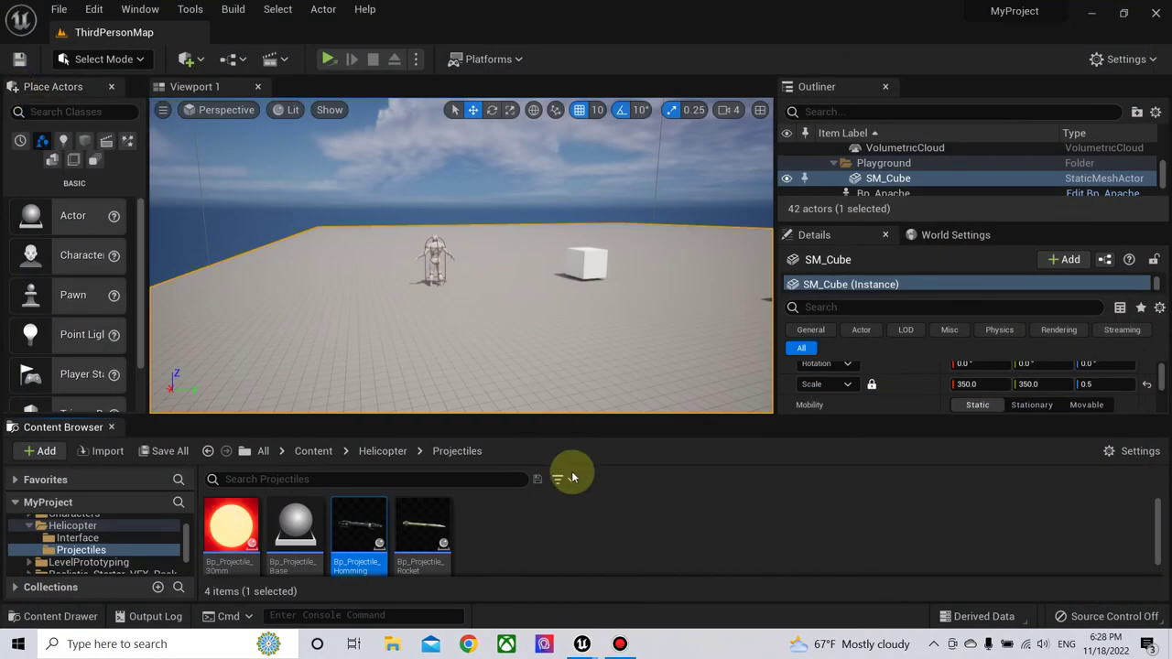
- Delete both In Range checks, the OR node and the SET Target Locked node
mouse_move(586, 641)
left_click(641, 587)
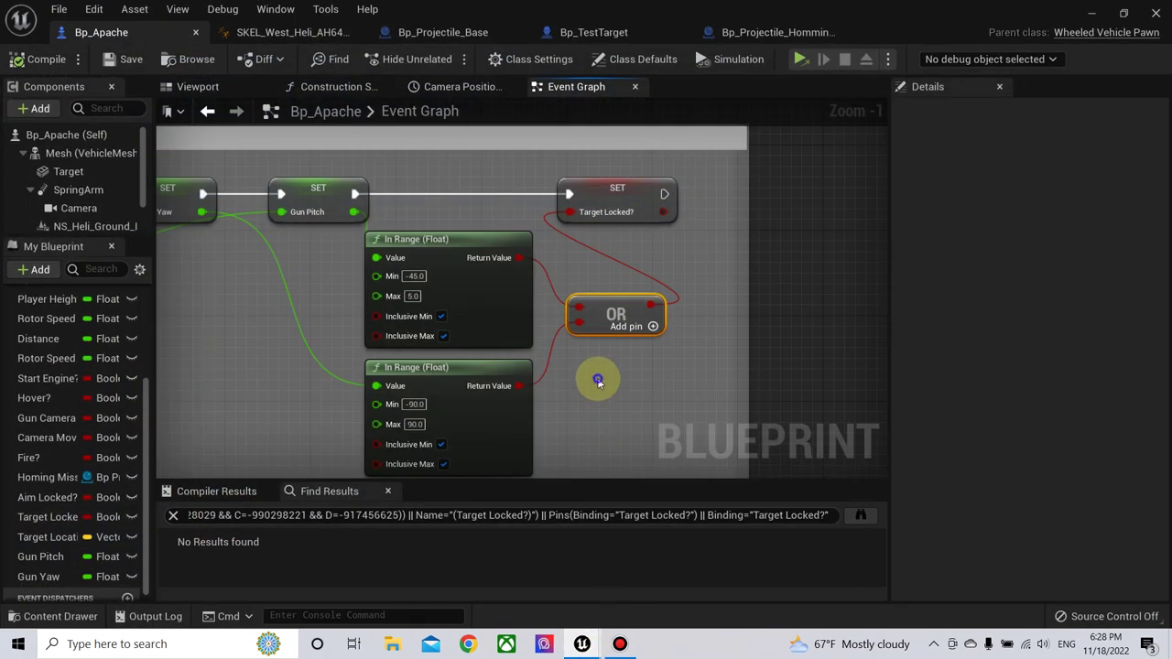
left_click_drag(259, 275, 595, 440)
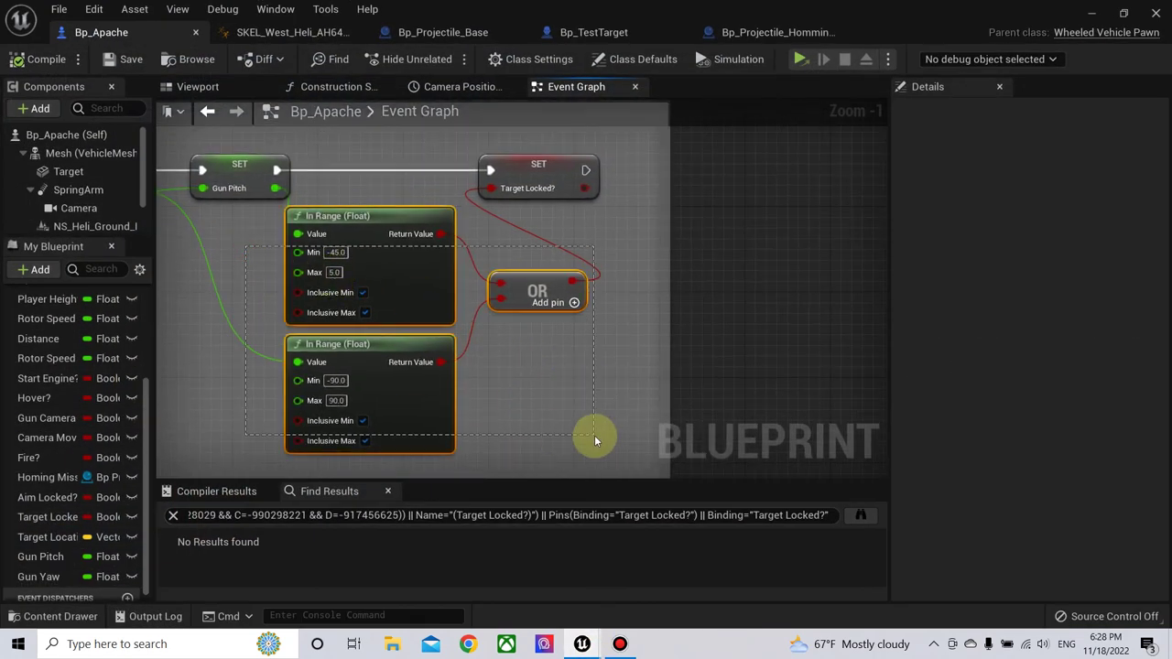
mouse_move(240, 249)
left_mouse_down()
mouse_move(216, 264)
mouse_move(538, 368)
left_mouse_up()
key("Delete")
left_click(541, 179)
key("Delete")
- Shrink the comment box to fit the remaining nodes and save the blueprint
right_click_drag(445, 230, 580, 346)
scroll(580, 346, "down", 3)
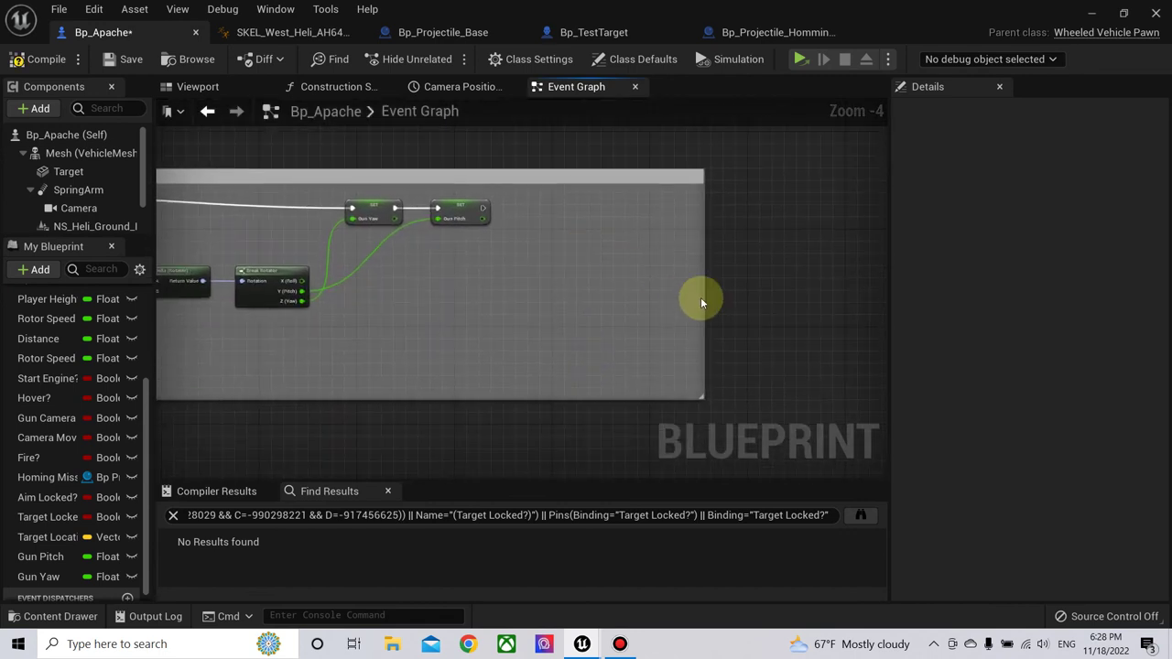
left_click_drag(702, 297, 492, 294)
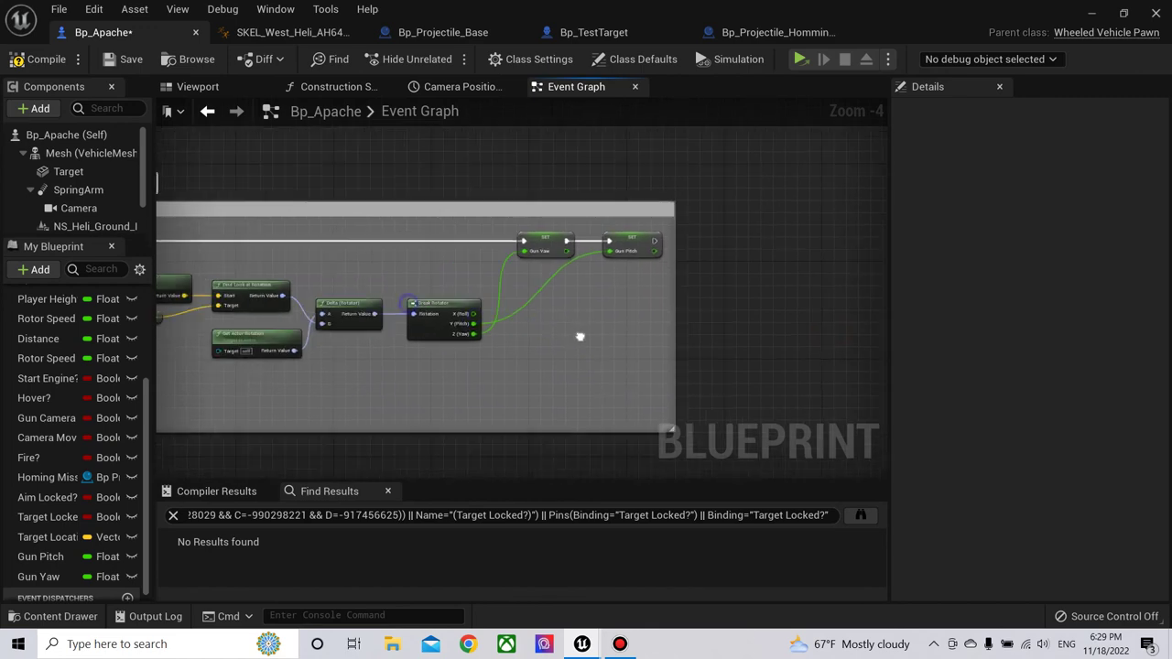
key("ctrl+s")
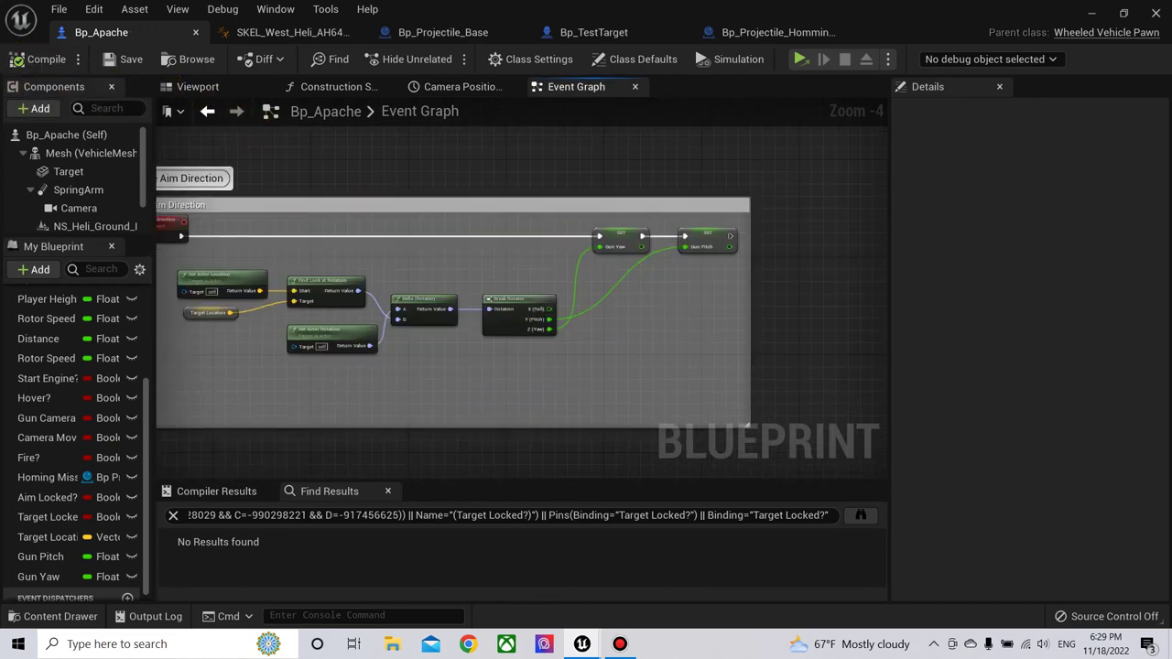
- Review the homing missile sections and select the aim-lock input, branch and setter nodes
scroll(466, 204, "down", 4)
right_click_drag(466, 205, 681, 275)
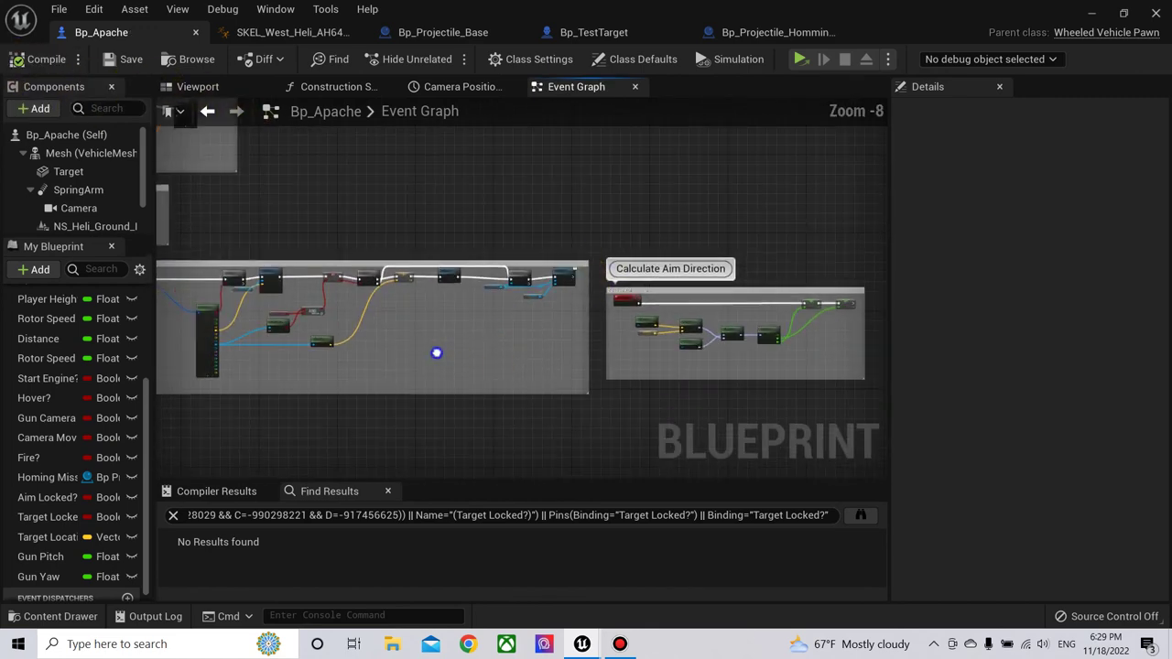
right_click_drag(437, 349, 675, 324)
right_click_drag(373, 388, 610, 387)
scroll(432, 396, "up", 4)
mouse_move(443, 400)
right_mouse_down()
mouse_move(481, 427)
mouse_move(421, 411)
right_mouse_up()
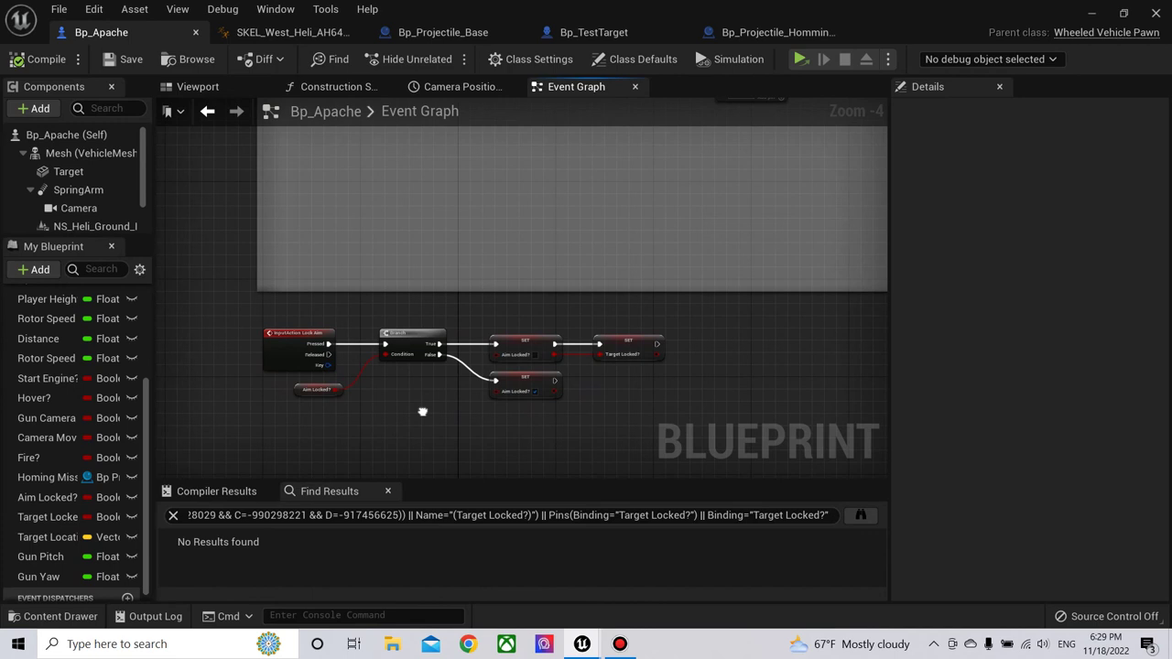
scroll(419, 410, "down", 1)
left_click_drag(269, 328, 691, 438)
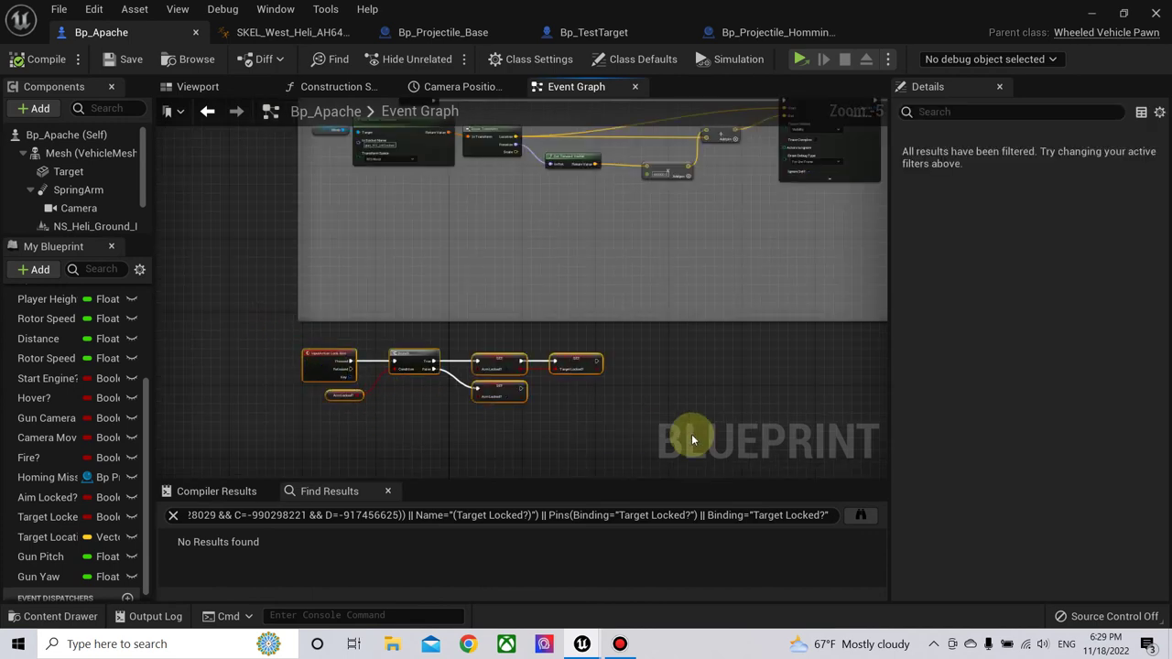